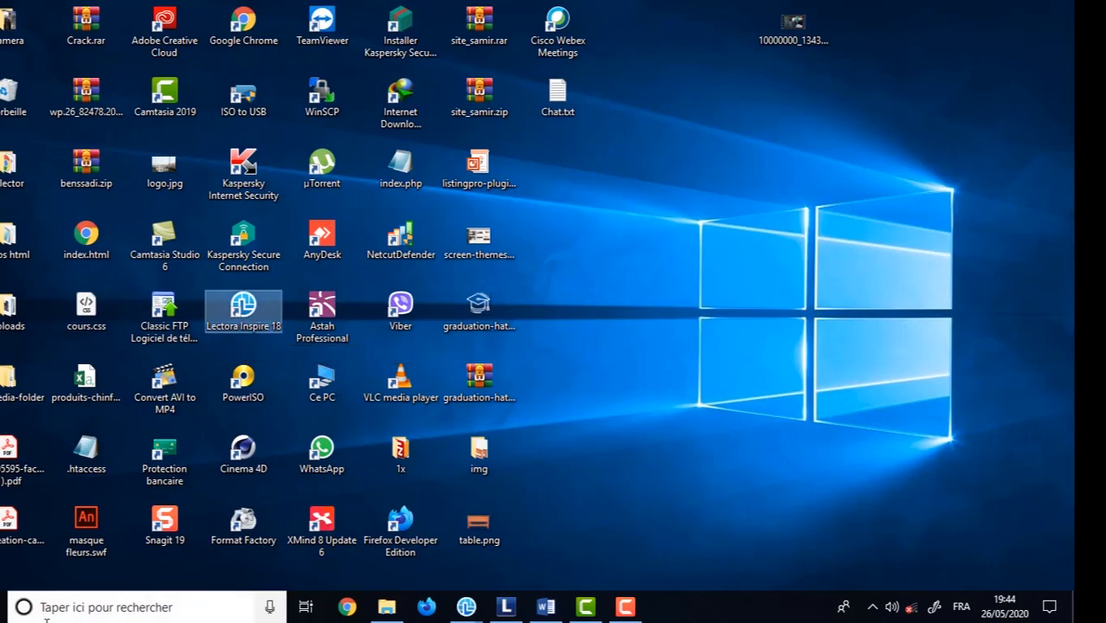
left_click(4, 606)
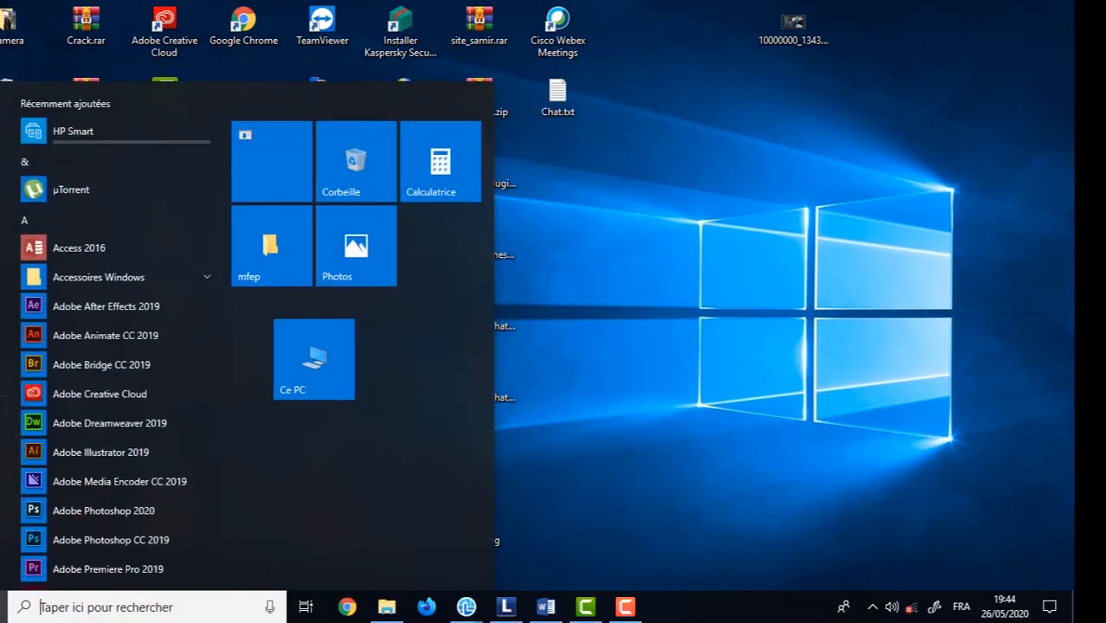
left_click(64, 607)
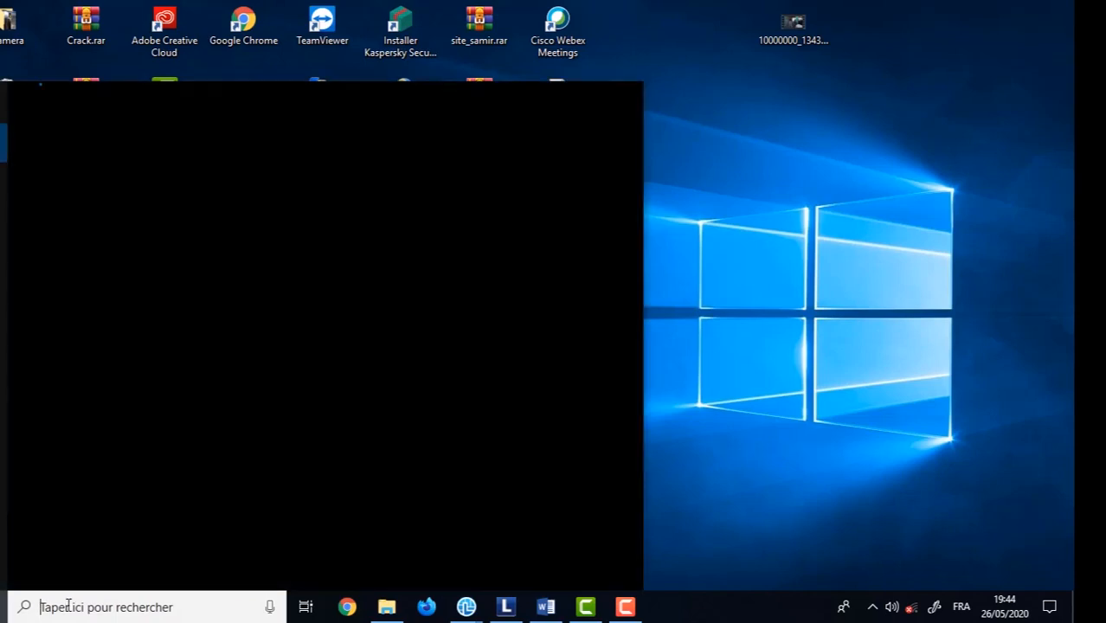
type("lecto")
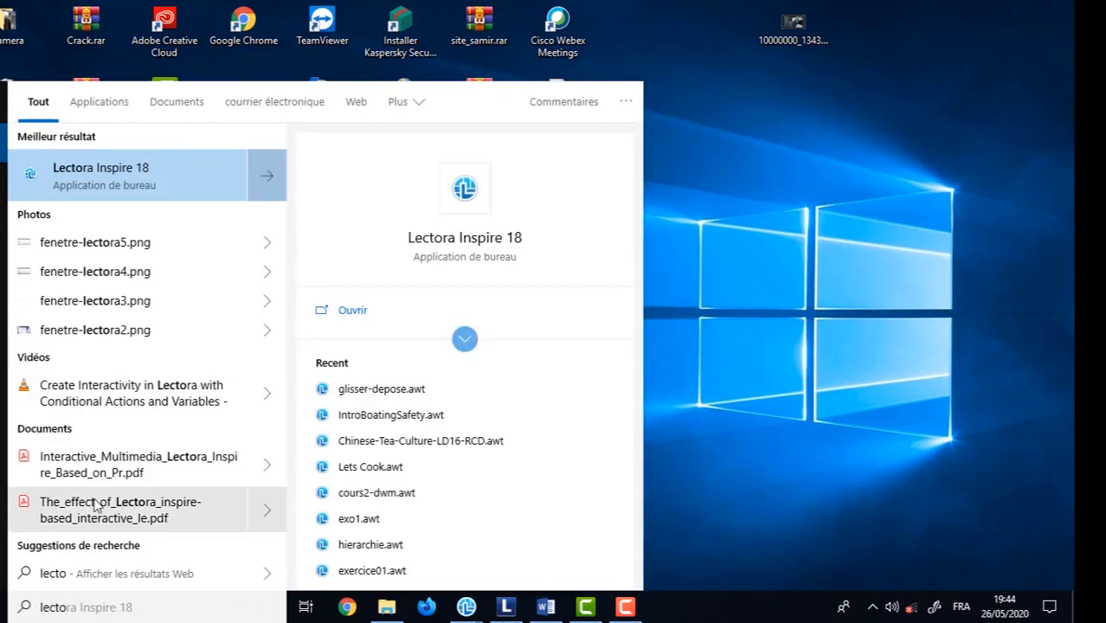
left_click(889, 314)
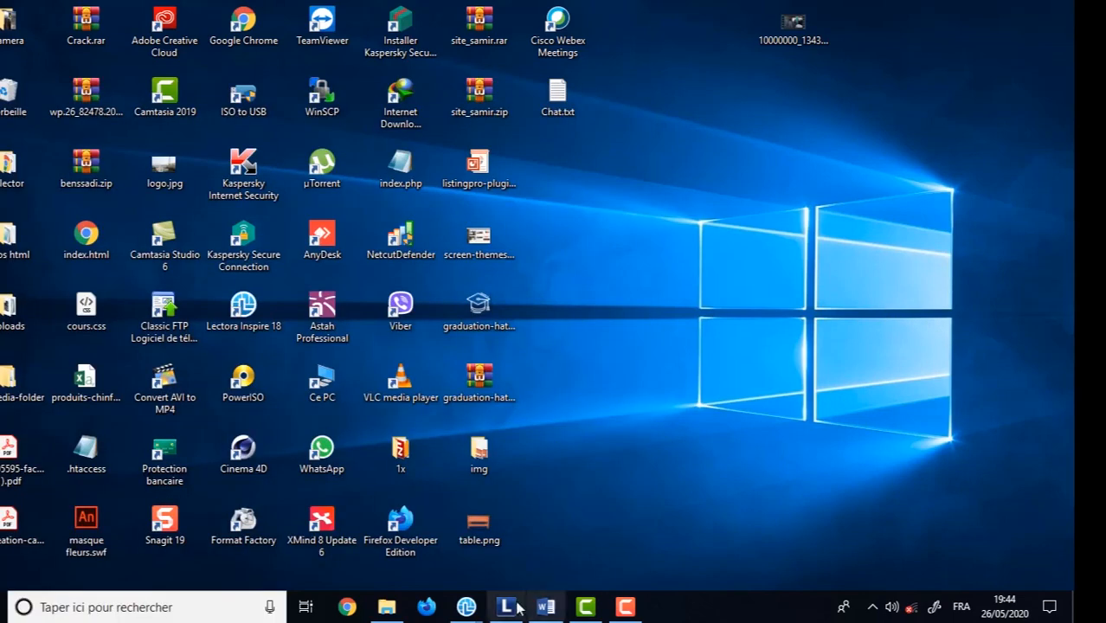
Switch to the open Lectora Inspire title and add a test after Page 1.
mouse_move(468, 607)
left_click(537, 531)
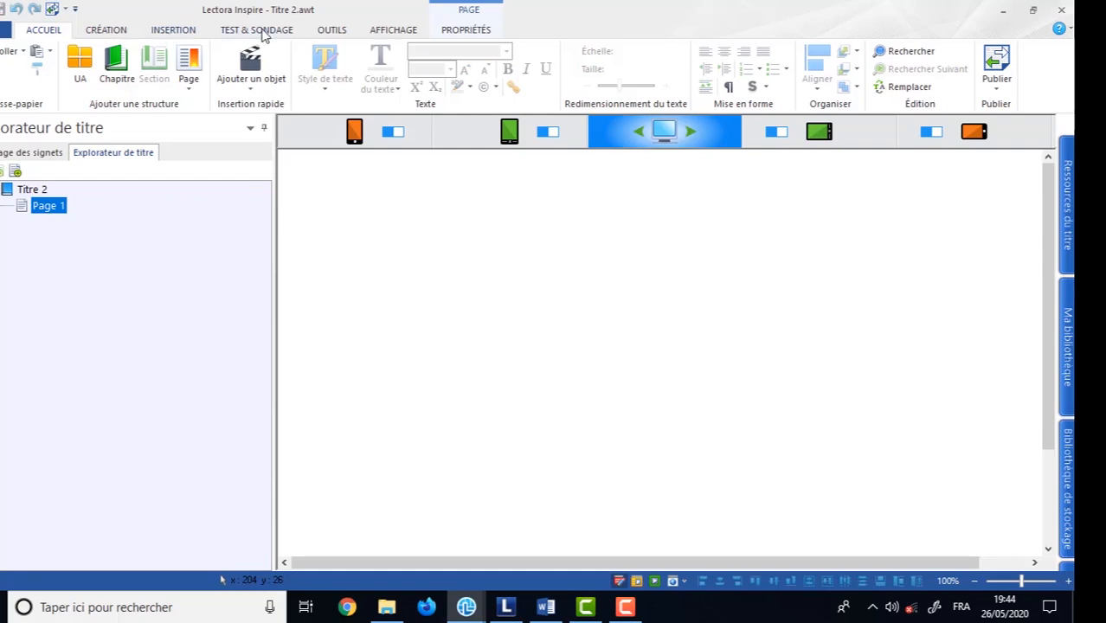
left_click(264, 31)
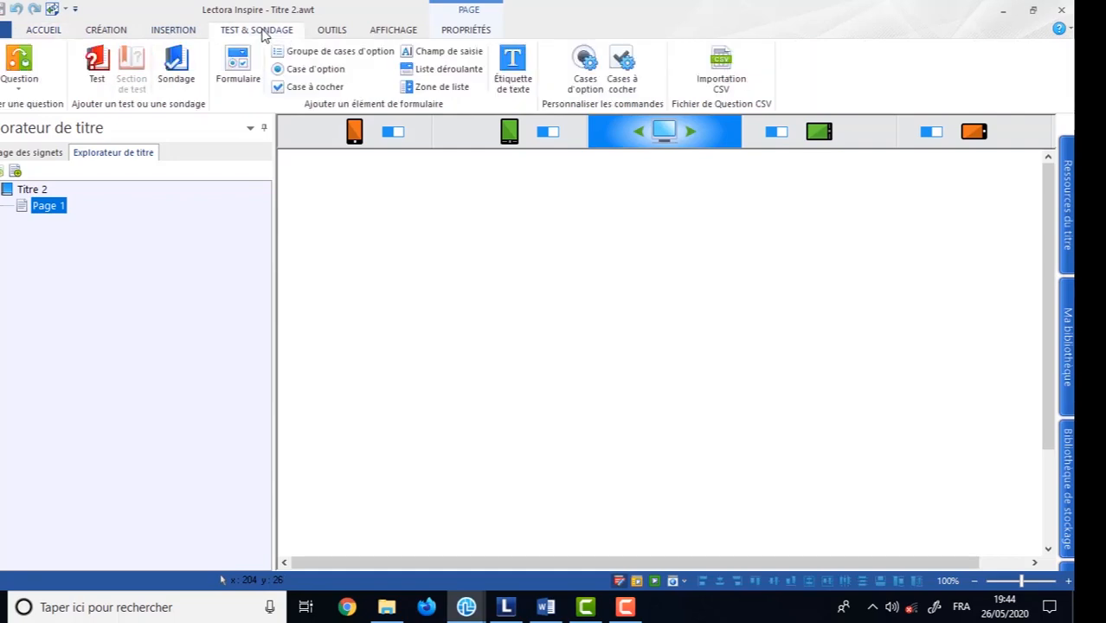
left_click(99, 69)
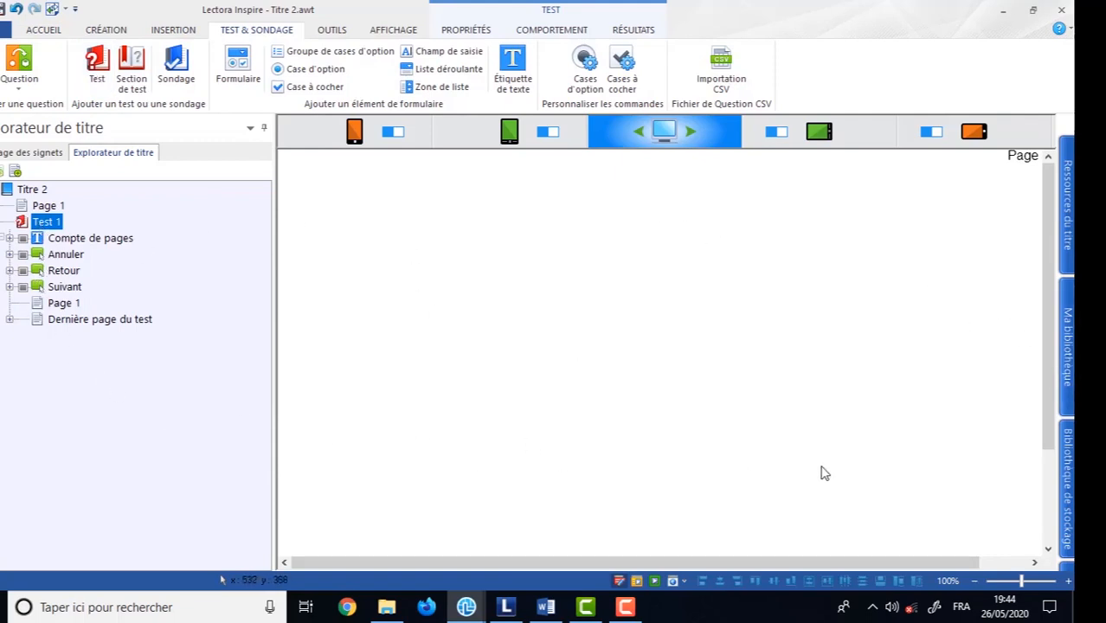
Delete all of Test 1's default contents, from Compte de pages through Dernière page du test.
left_click_drag(1046, 332, 1046, 368)
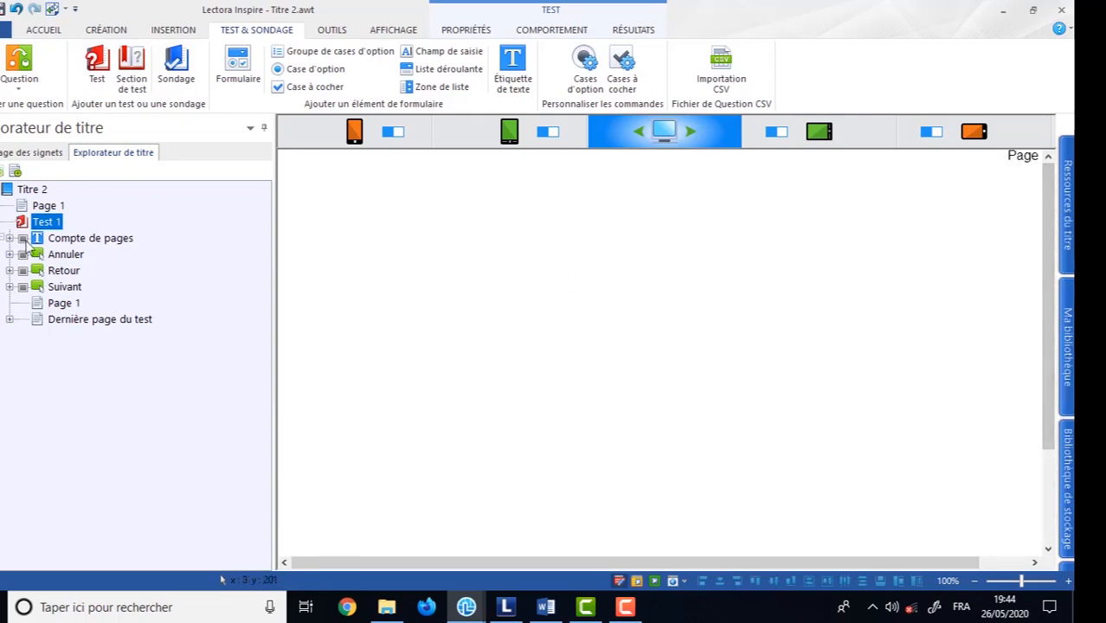
left_click(90, 238)
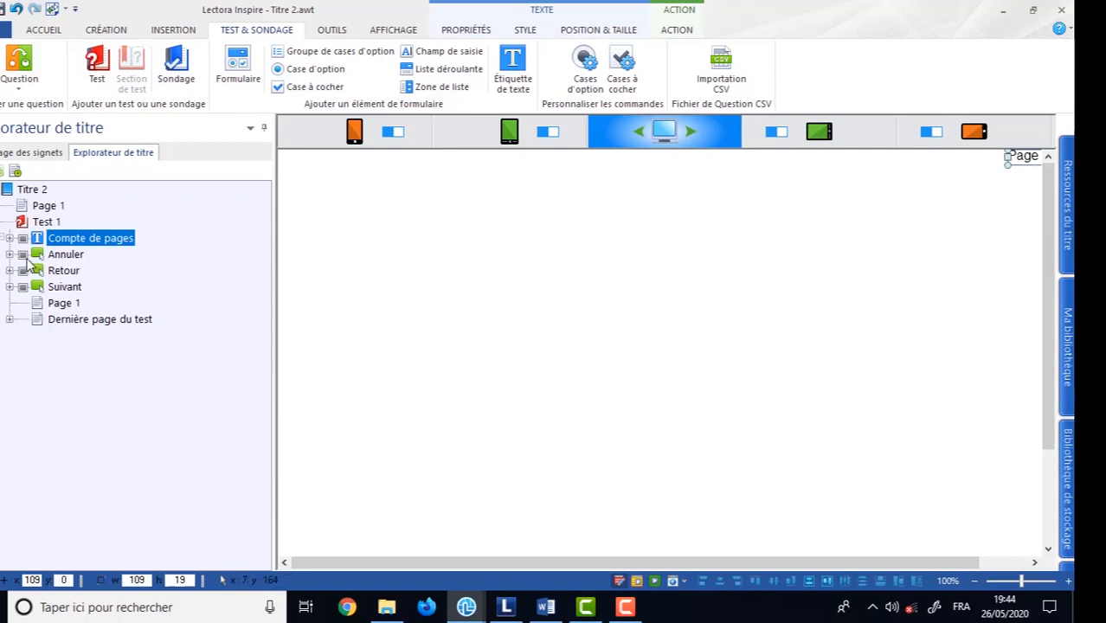
left_click(69, 322, "shift")
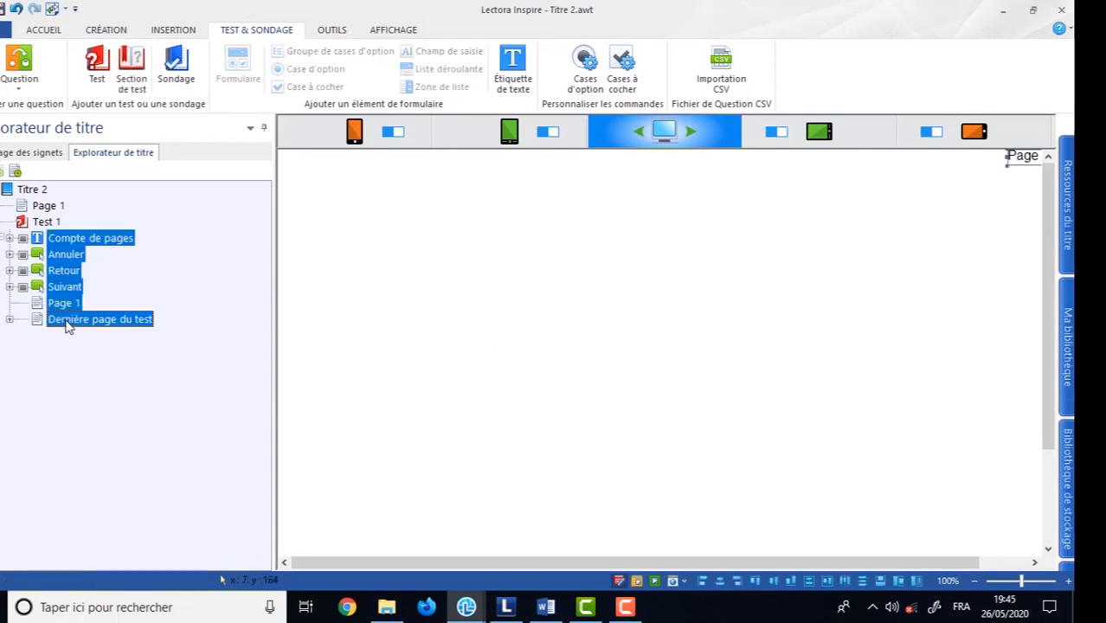
key("Delete")
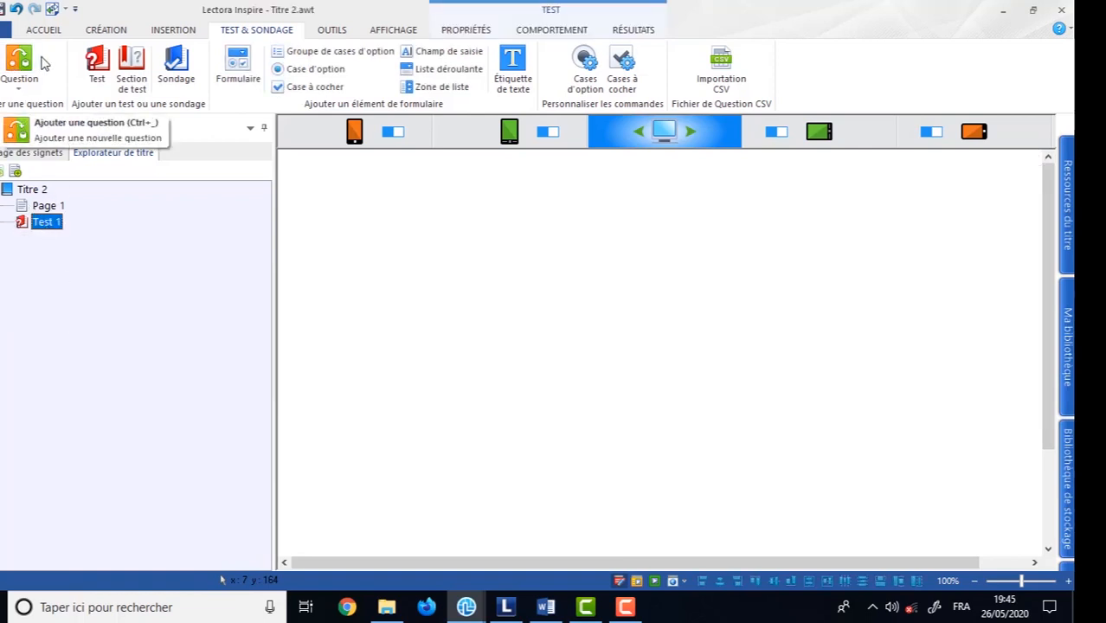
left_click(558, 30)
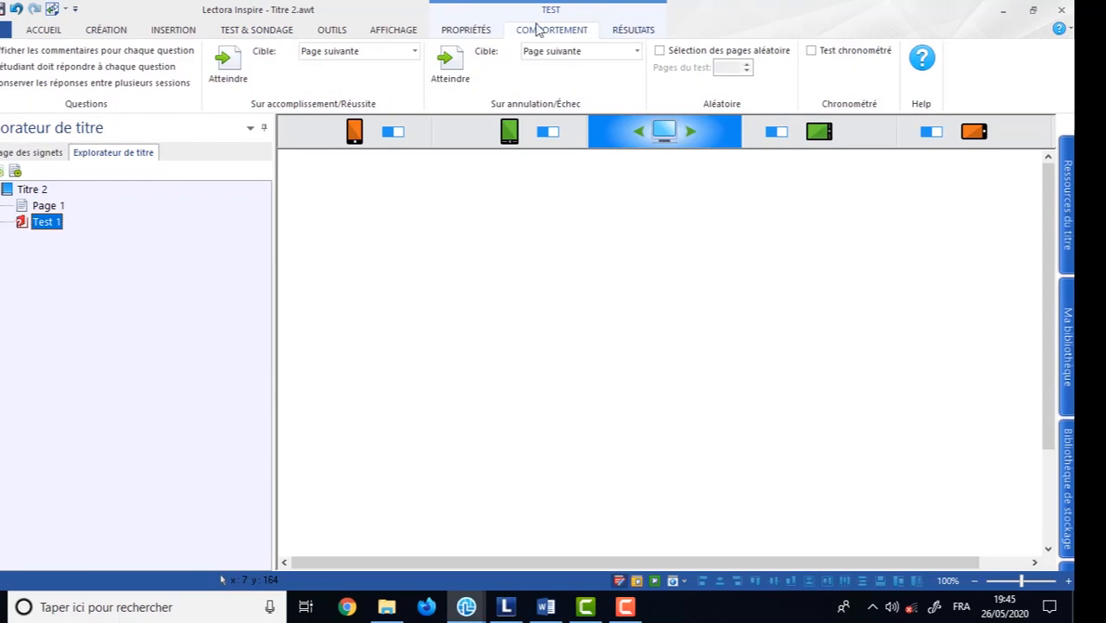
left_click(476, 31)
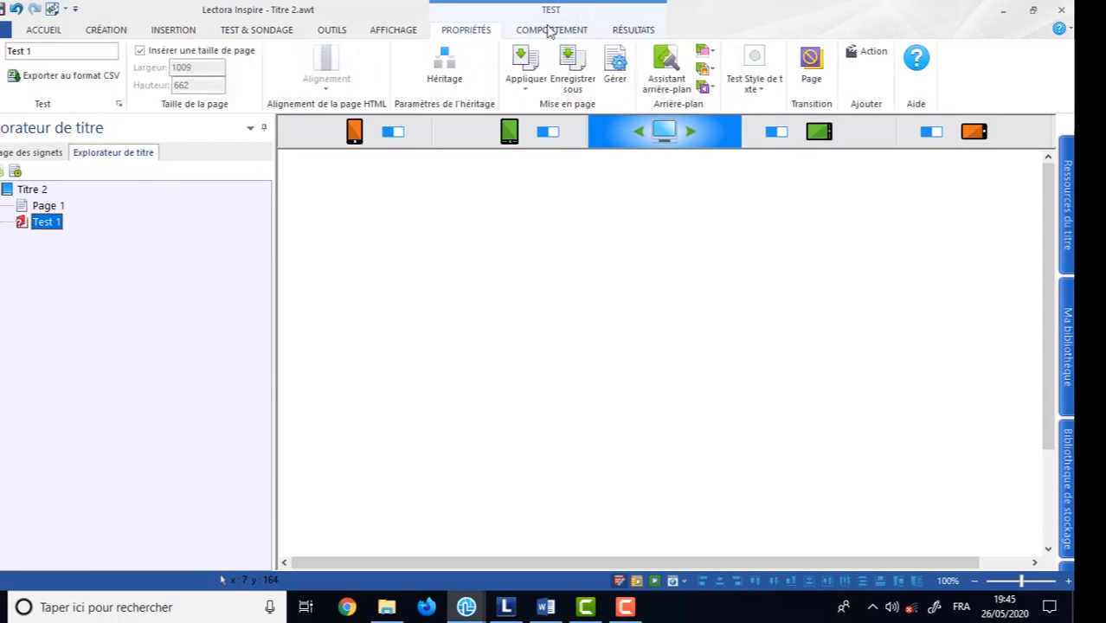
left_click(256, 30)
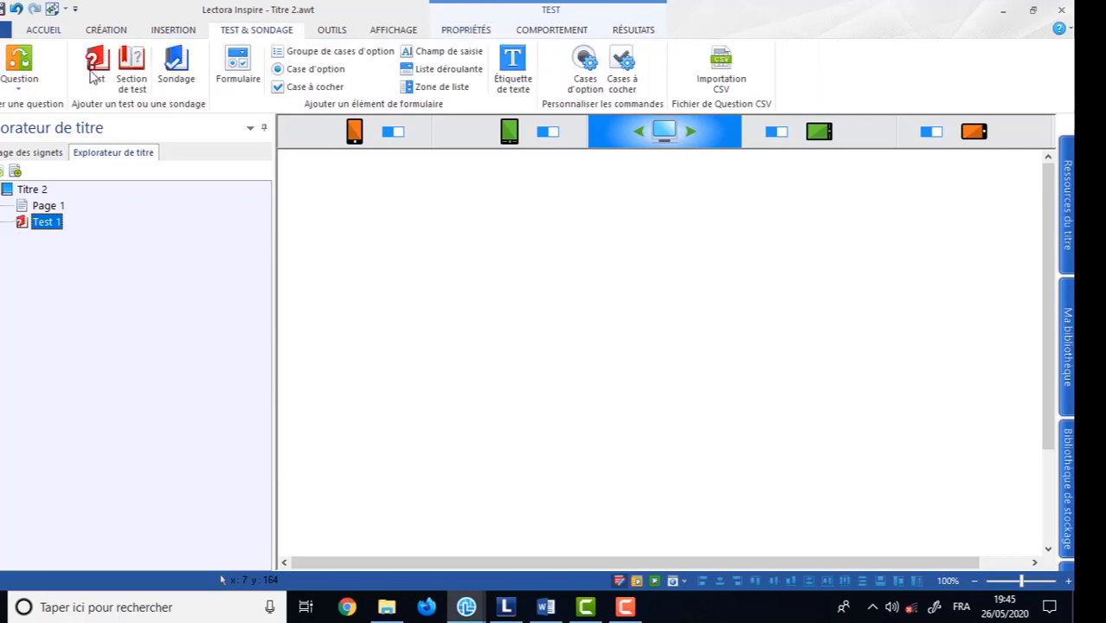
left_click(21, 61)
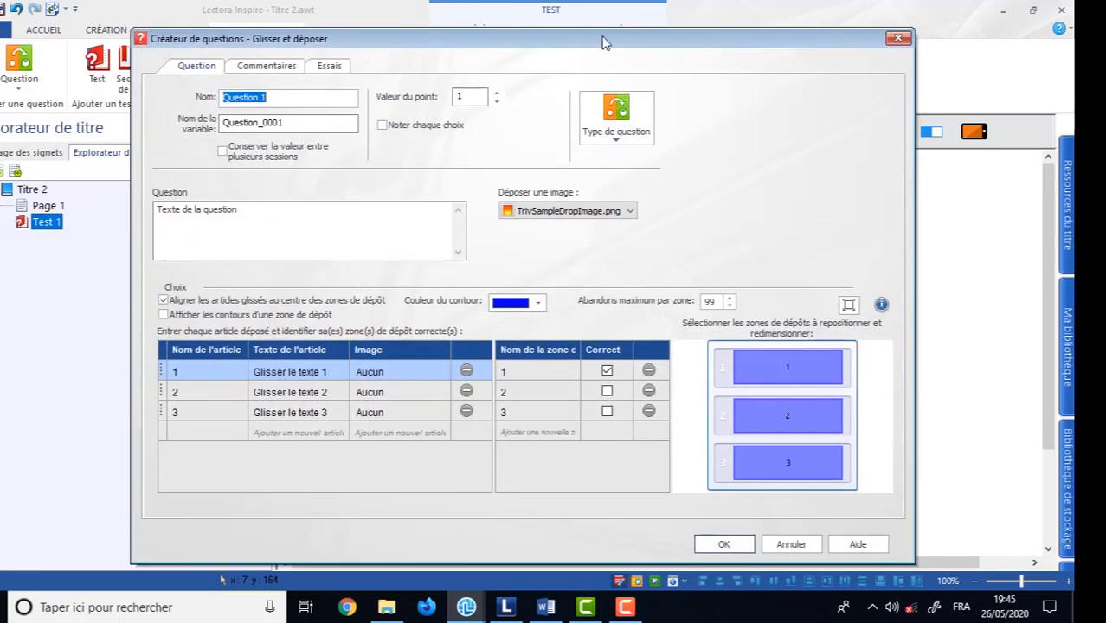
left_click(899, 39)
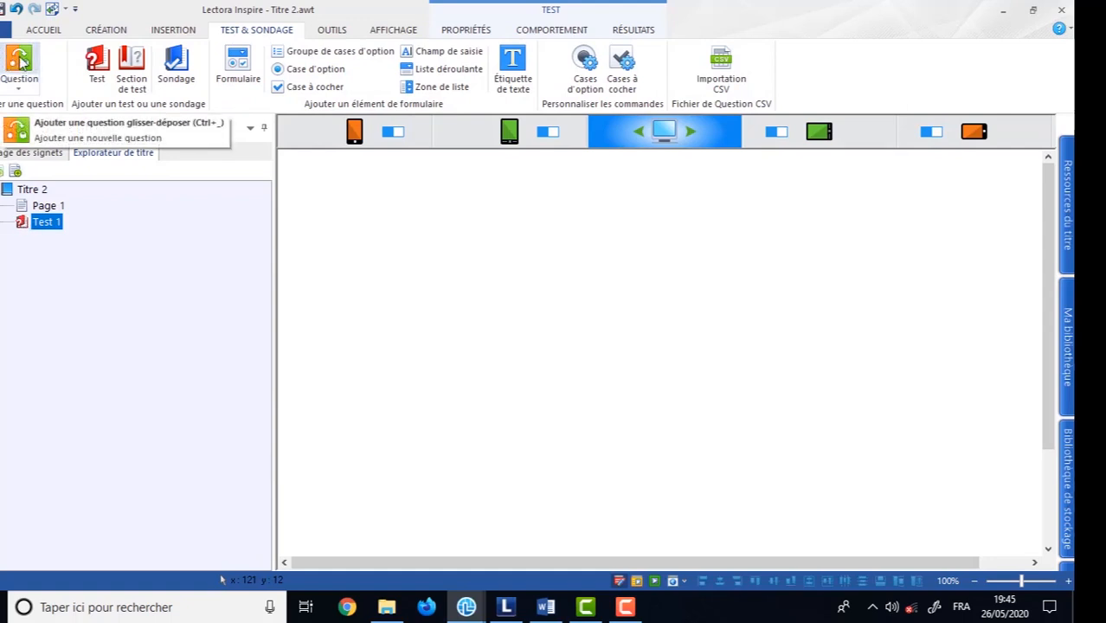
Start a new drag-and-drop question in Test 1 and set its variable name to Question_tutaux.
left_click(41, 206)
left_click(38, 222)
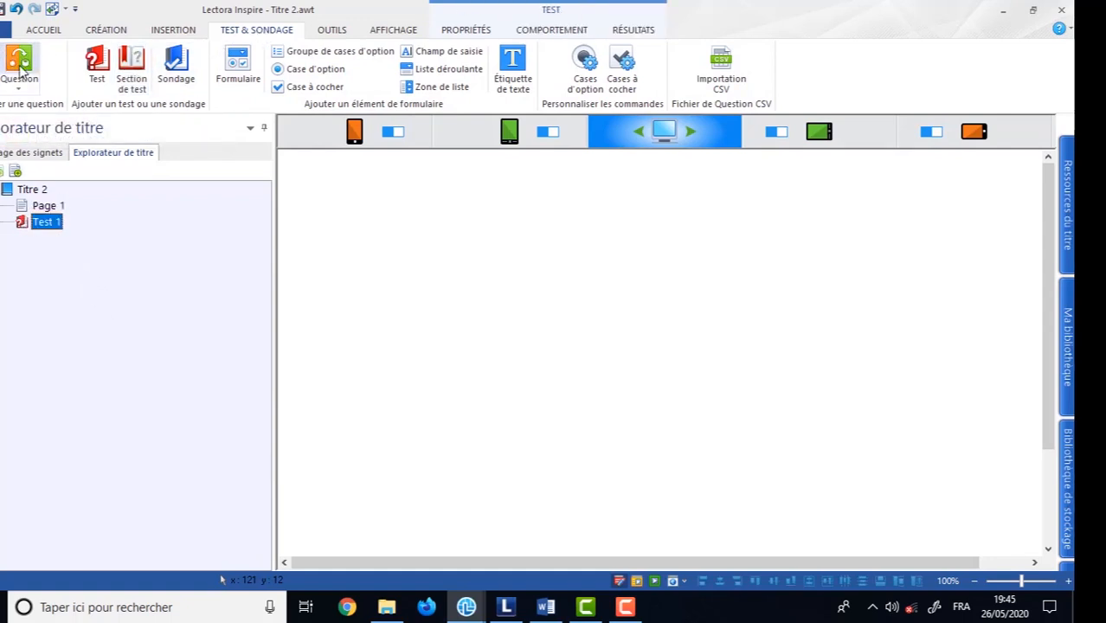
left_click(19, 68)
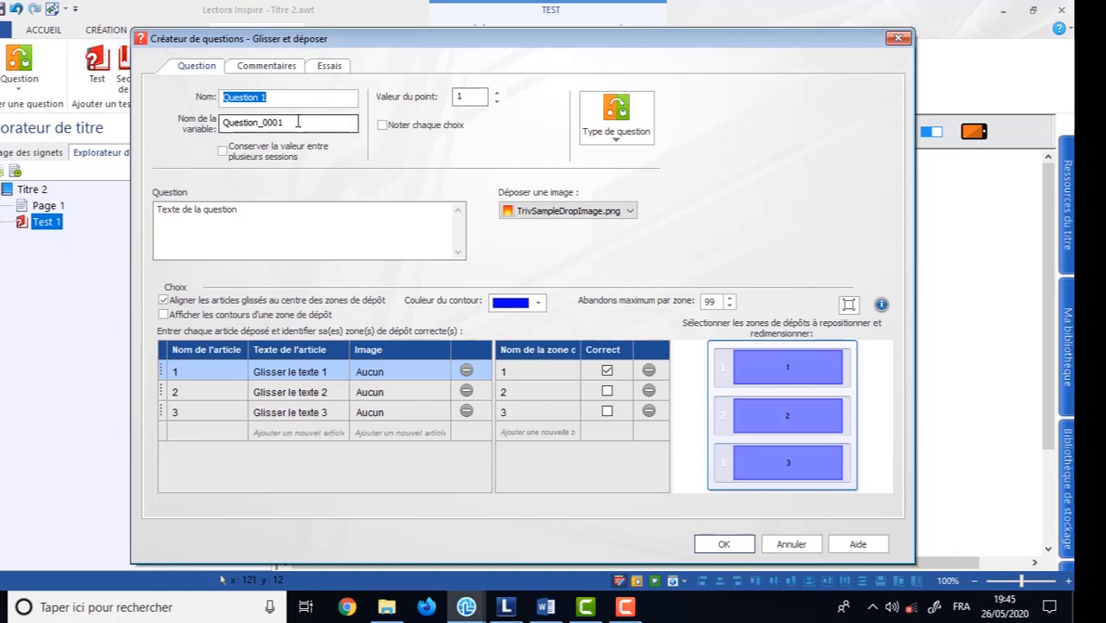
left_click_drag(298, 122, 264, 122)
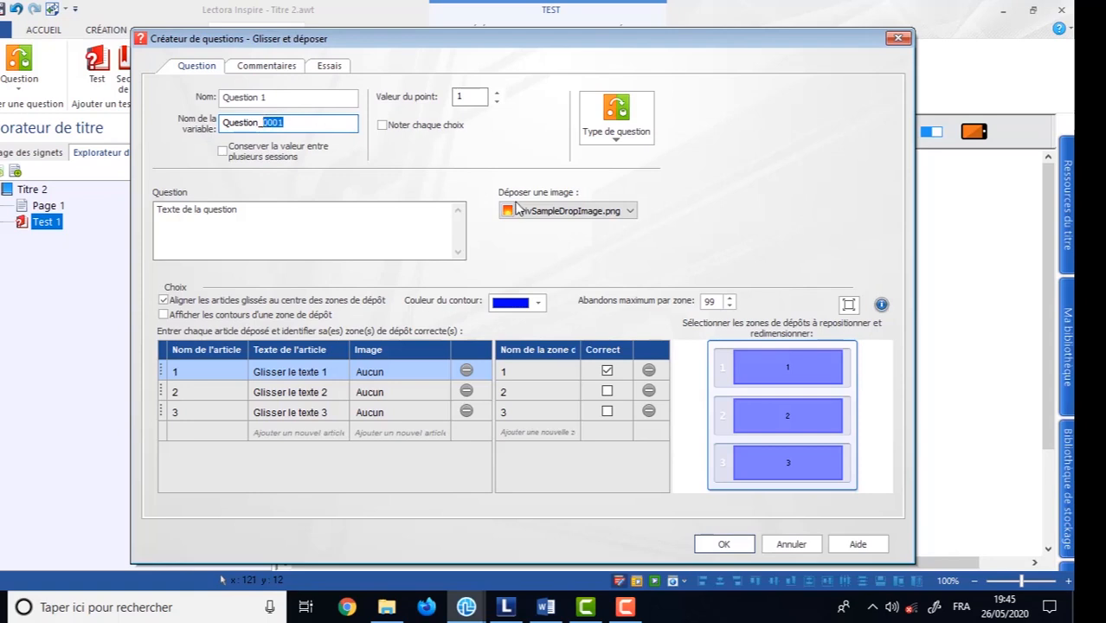
type("t")
type("utaux")
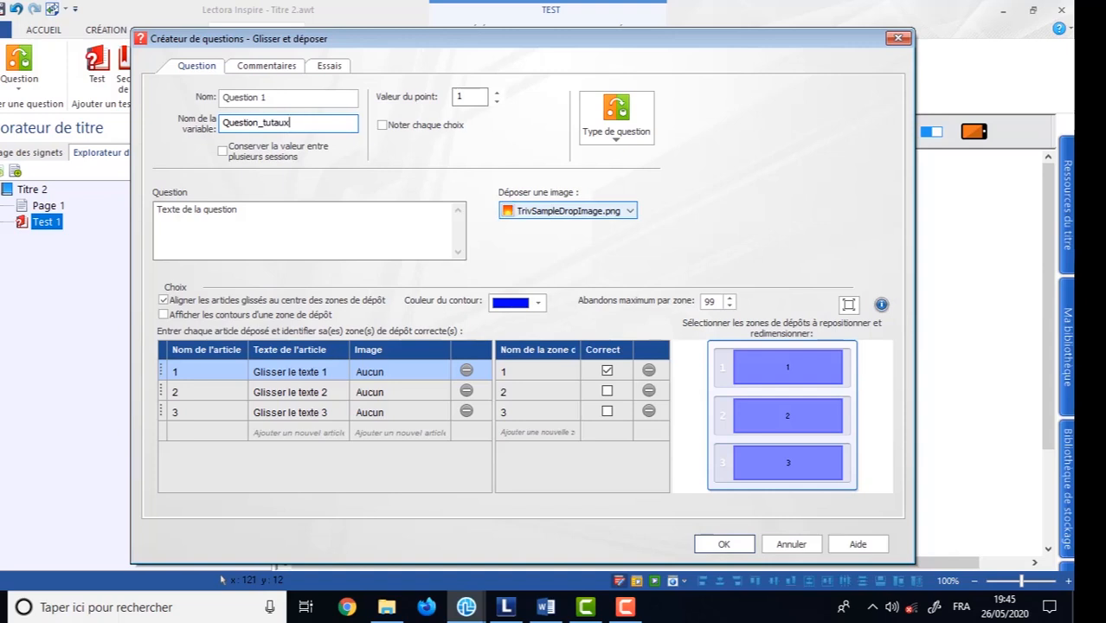
left_click(303, 101)
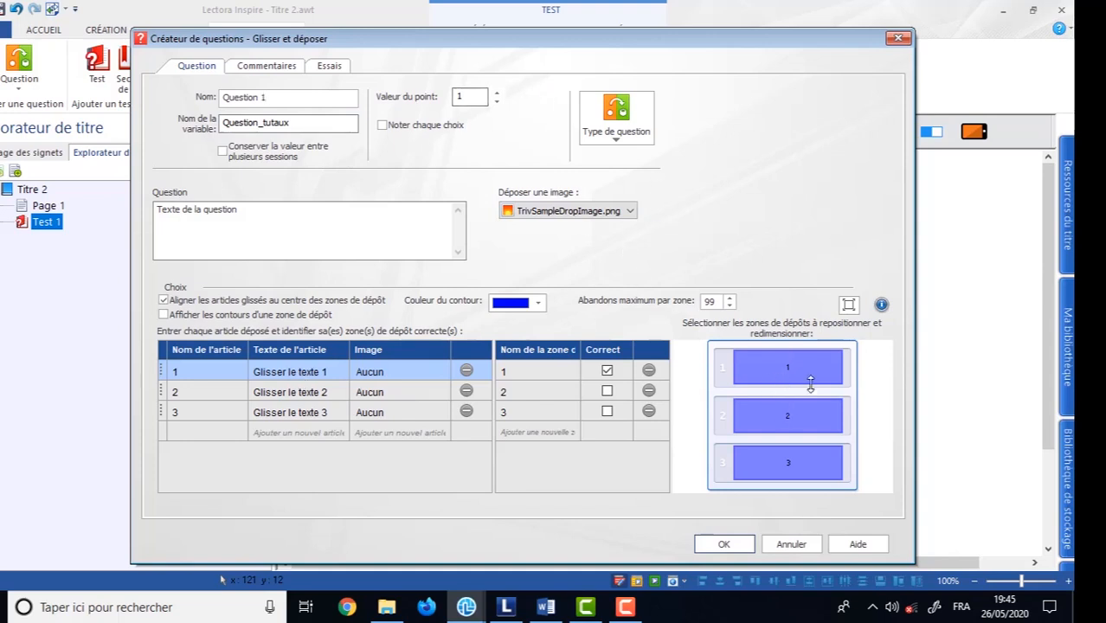
Set the question's drop image to the file table.png from the img folder.
left_click(557, 210)
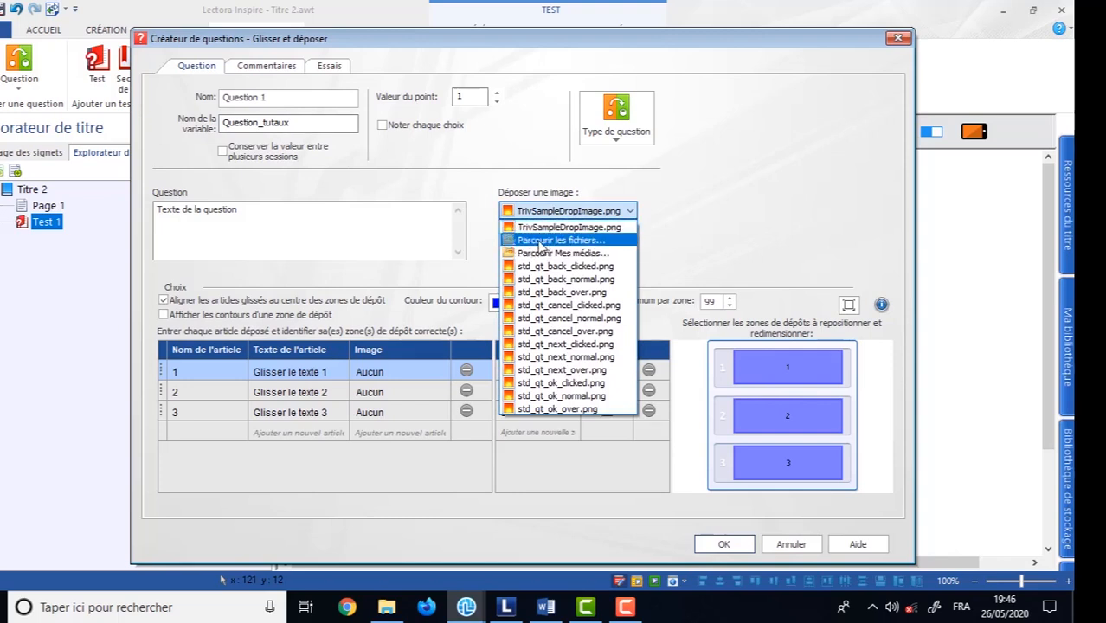
left_click(539, 242)
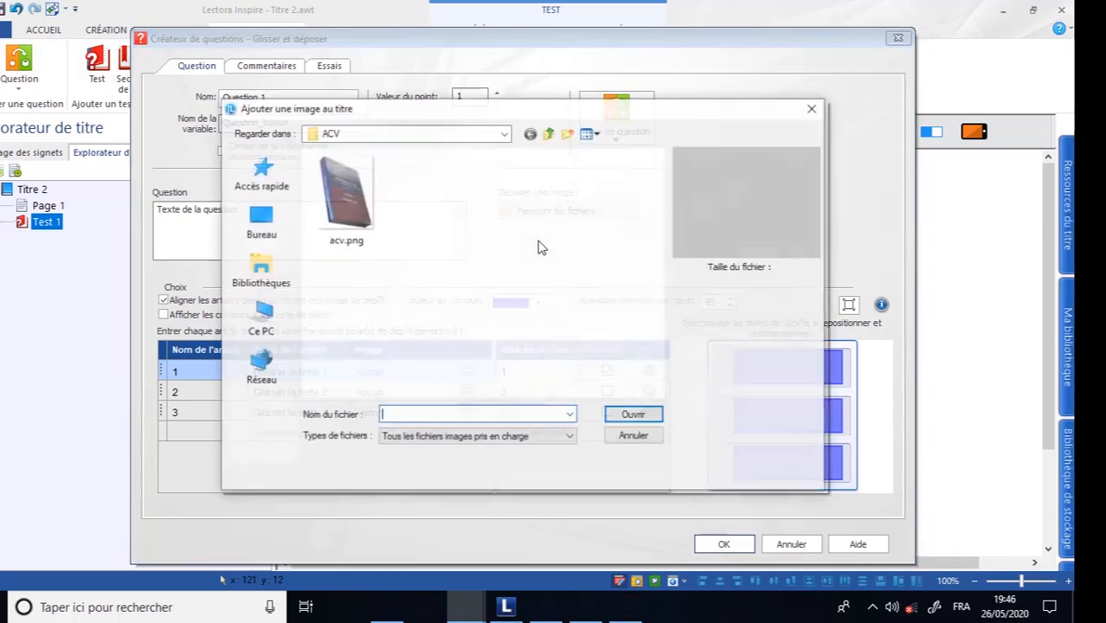
left_click(549, 133)
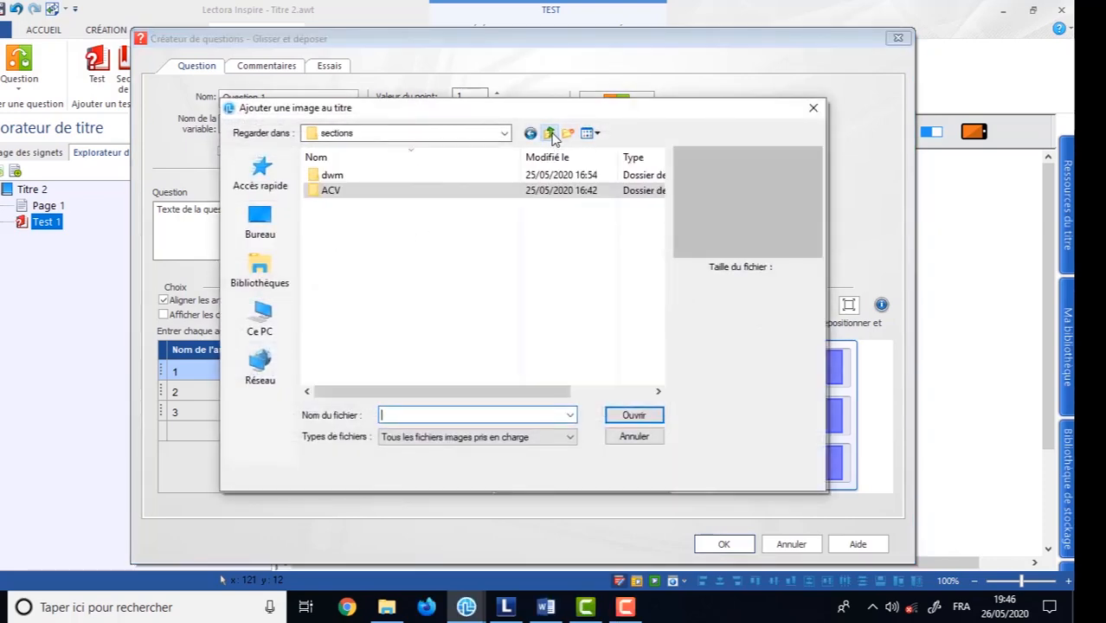
left_click(548, 134)
scroll(585, 327, "down", 5)
scroll(585, 326, "down", 5)
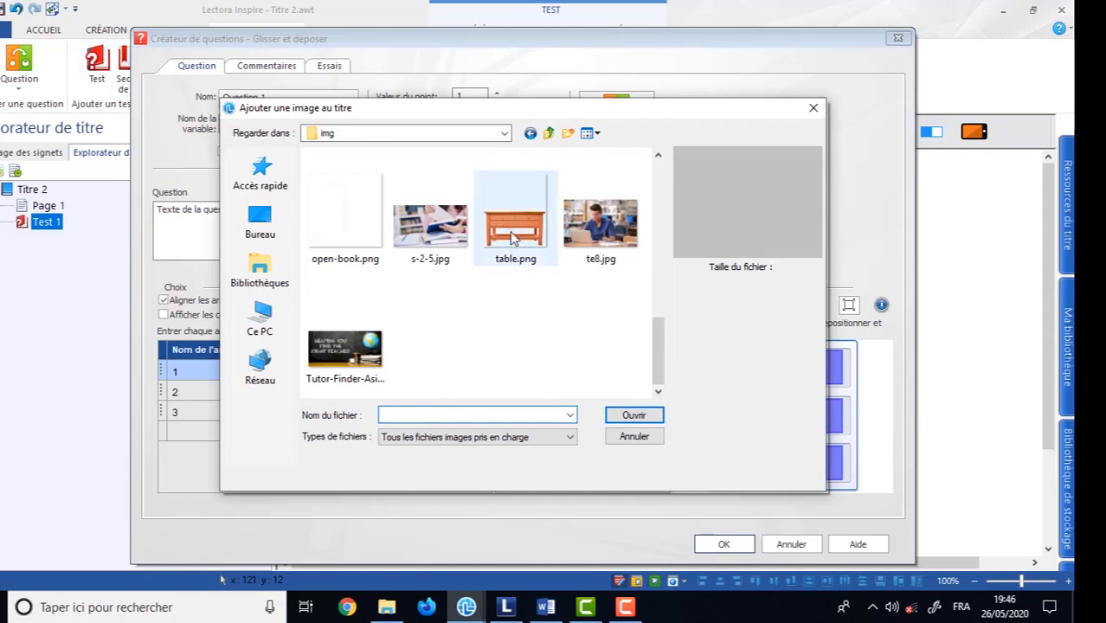
scroll(512, 234, "up", 3)
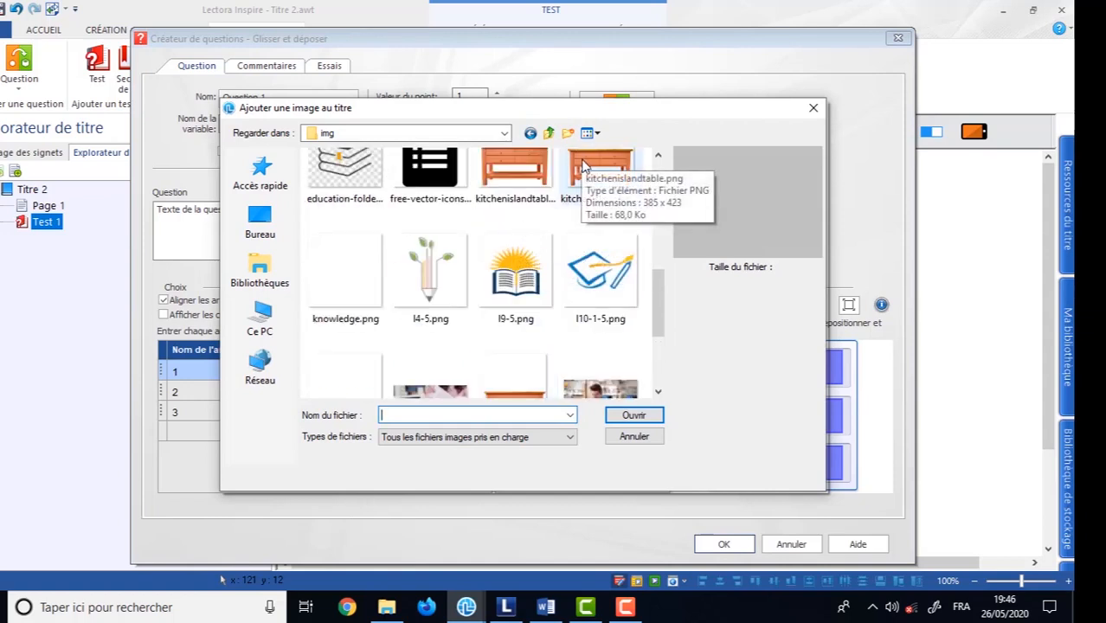
scroll(540, 292, "down", 4)
left_click(516, 229)
left_click(632, 415)
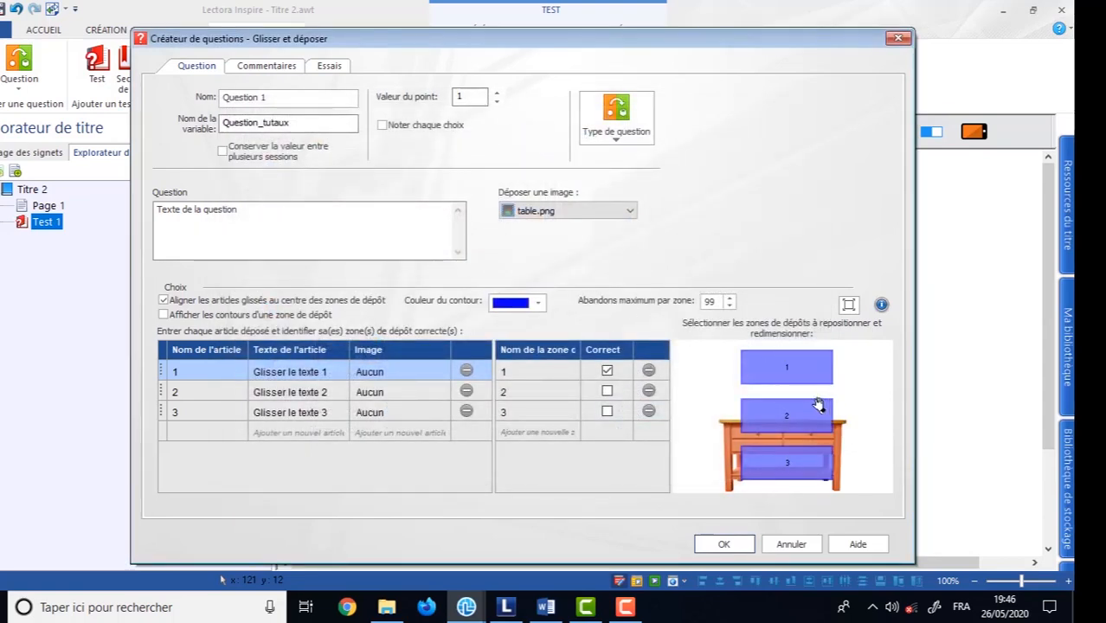
Remove drop zones 2 and 3 and unmark zone 1 as correct for the first item.
left_click(650, 392)
left_click(650, 392)
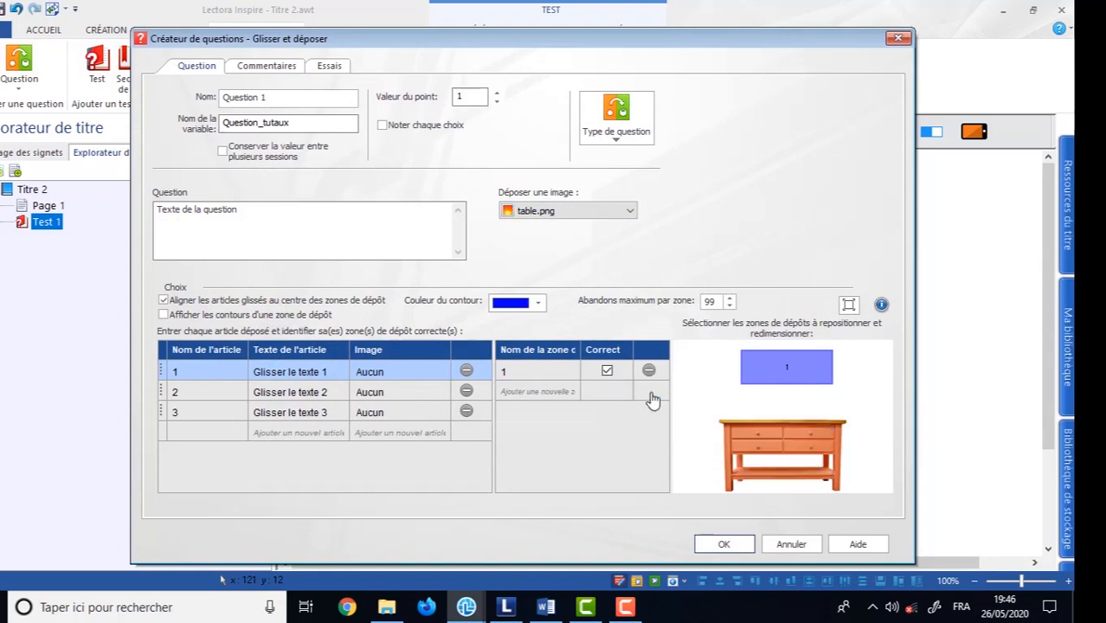
left_click(608, 372)
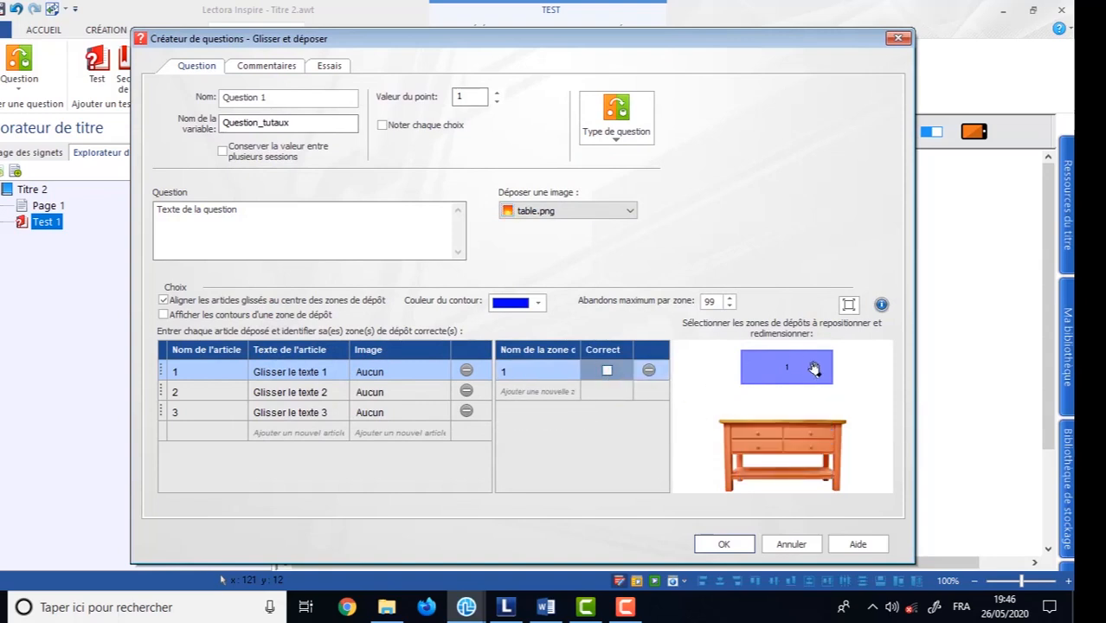
Rename the first drag item as dwm and clear its item text.
left_click(184, 373)
left_click(186, 374)
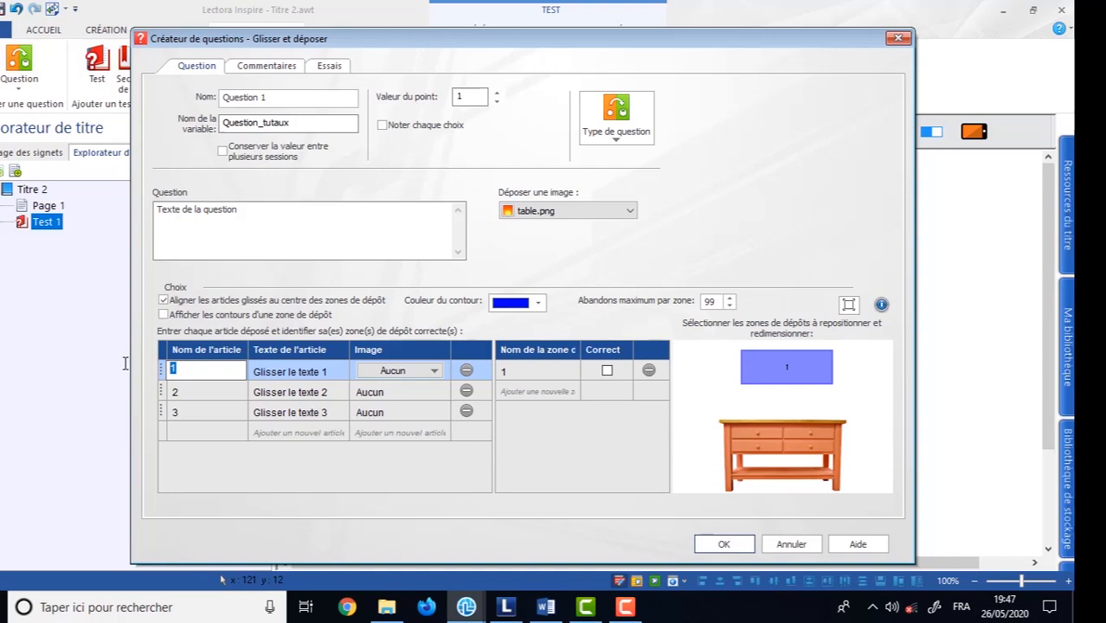
type("dwm")
left_click(311, 375)
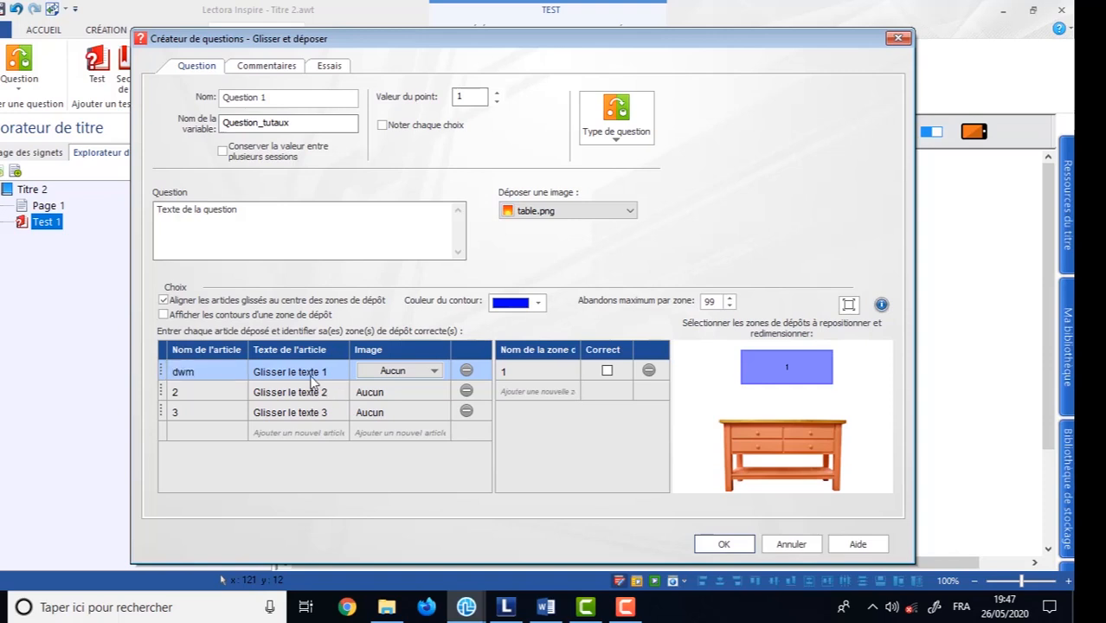
left_click(325, 372)
left_click_drag(326, 371, 202, 356)
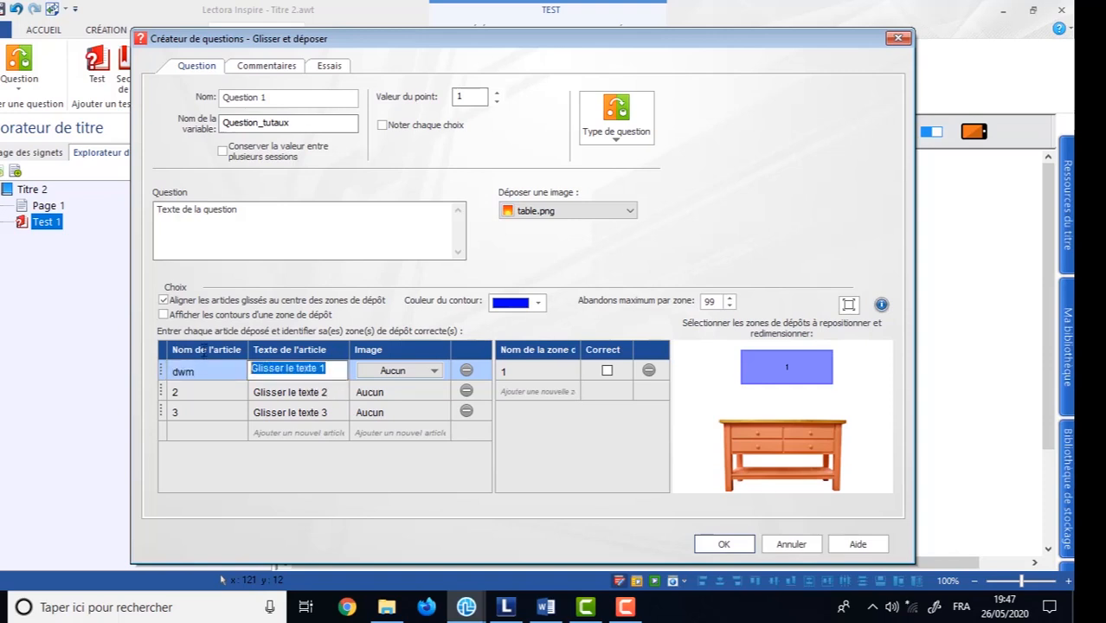
key("BackSpace")
Set the dwm item's image to dwm.png from the dwm subfolder of the sections folder.
left_click(414, 372)
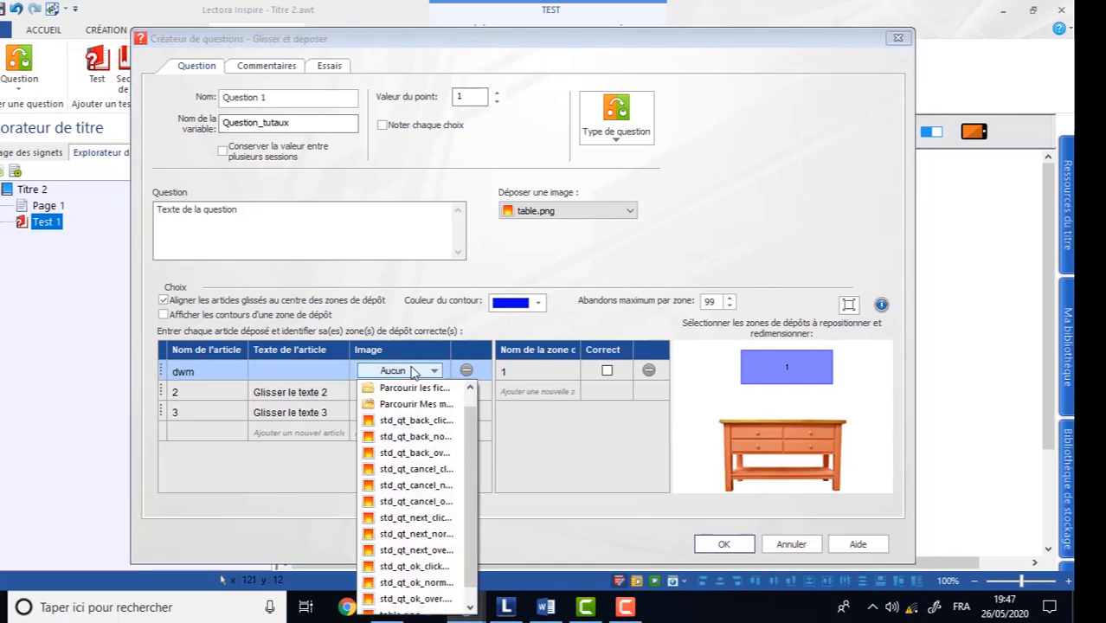
left_click(413, 391)
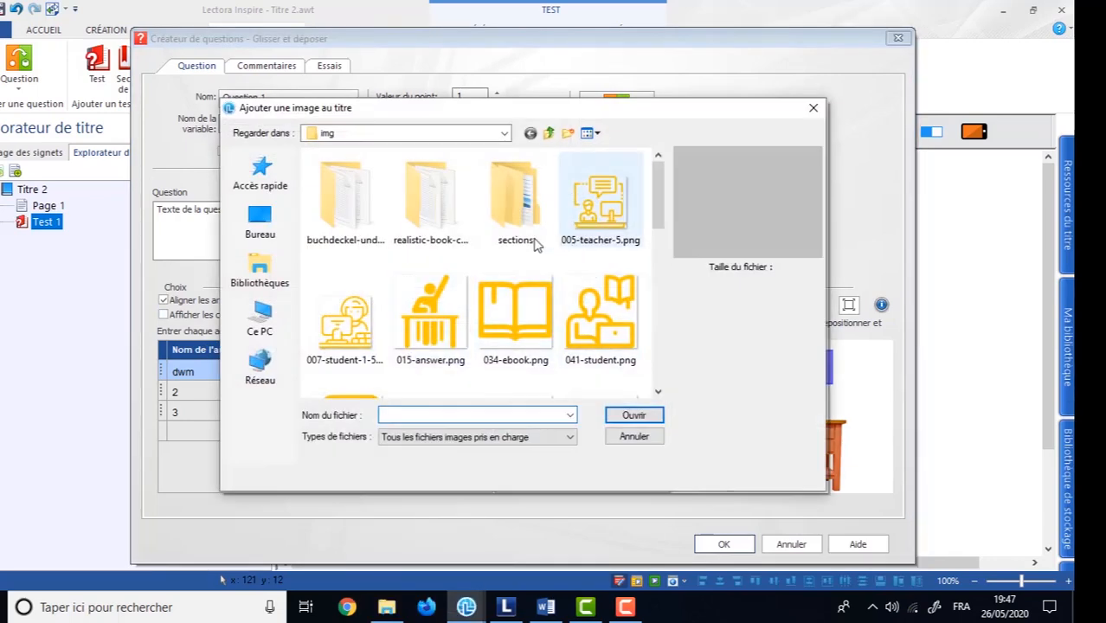
double_click(515, 228)
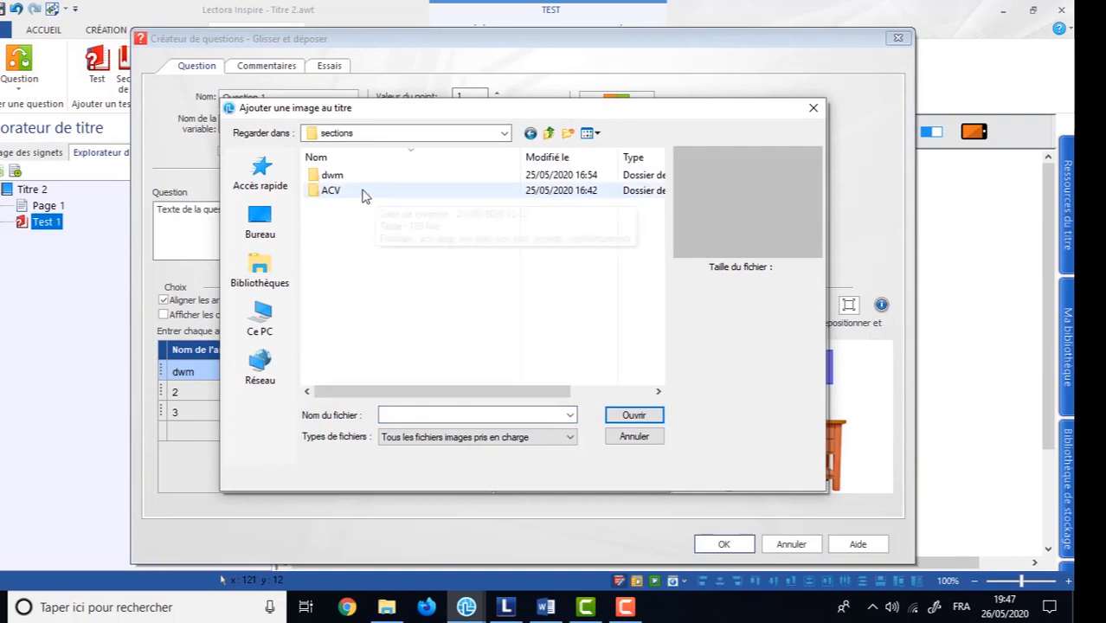
double_click(330, 178)
left_click(340, 221)
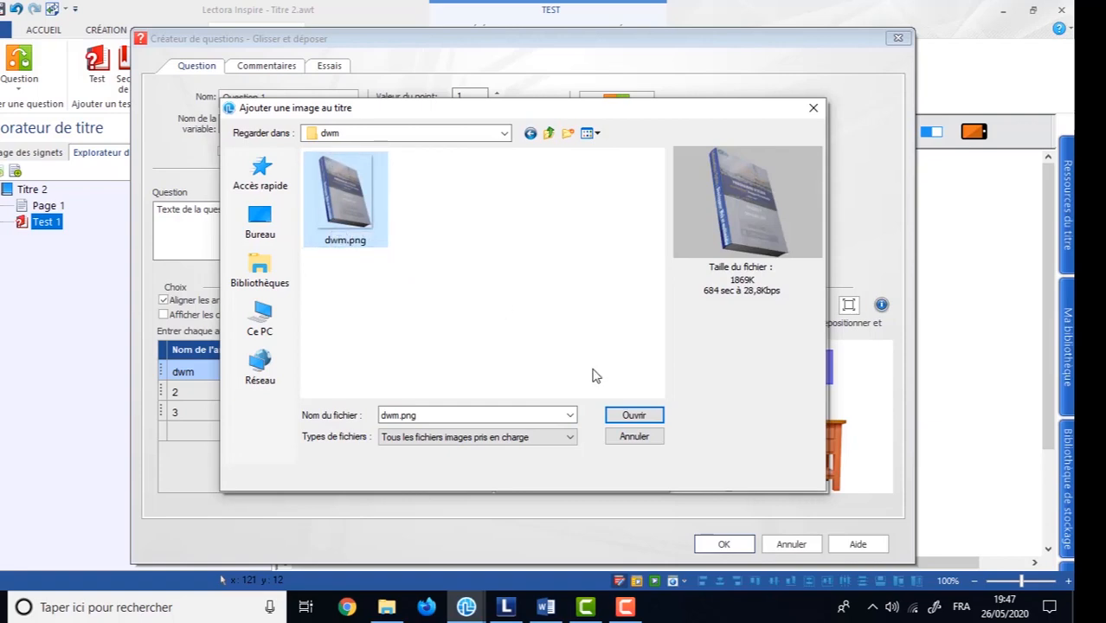
left_click(635, 415)
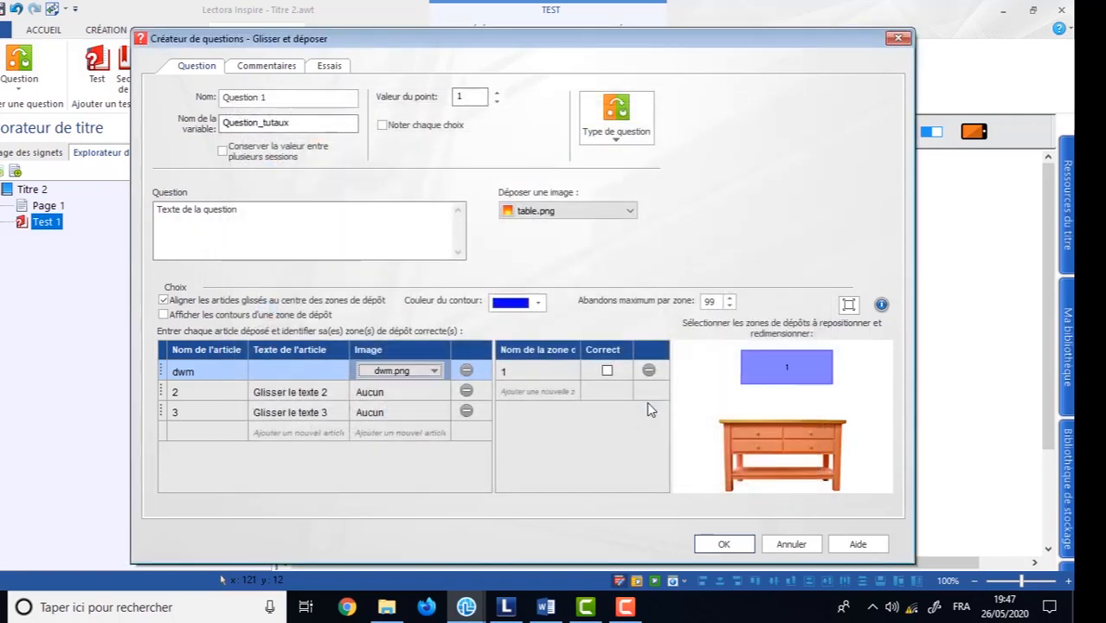
Rename the second drag item as acv and clear its item text.
left_click(218, 395)
left_click(218, 396)
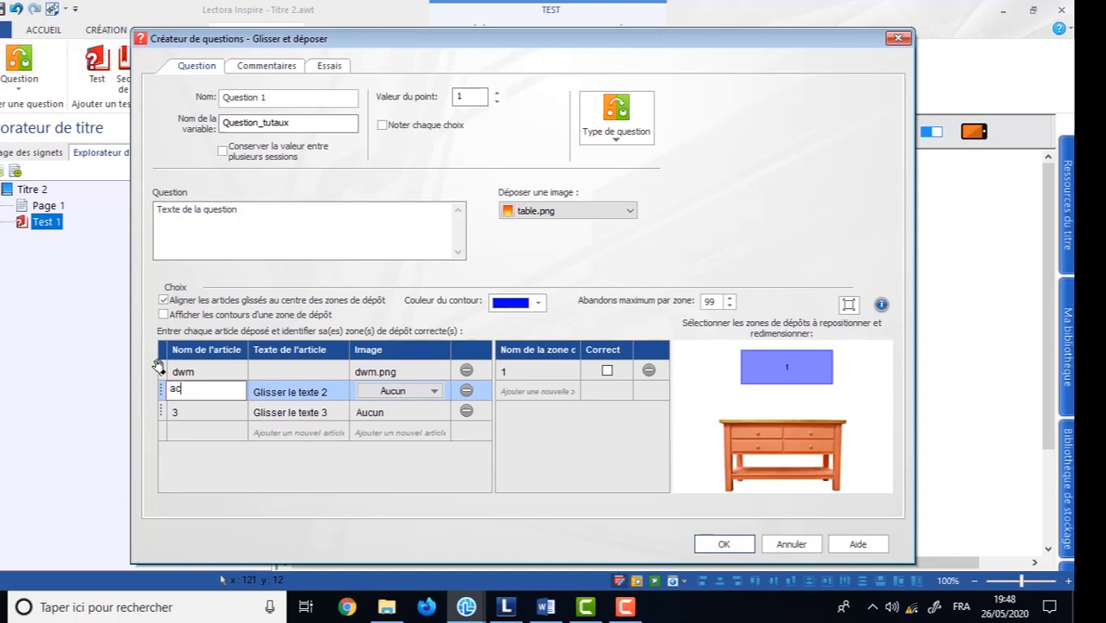
left_click(290, 398)
left_click(312, 396)
left_click_drag(329, 388, 189, 377)
key("BackSpace")
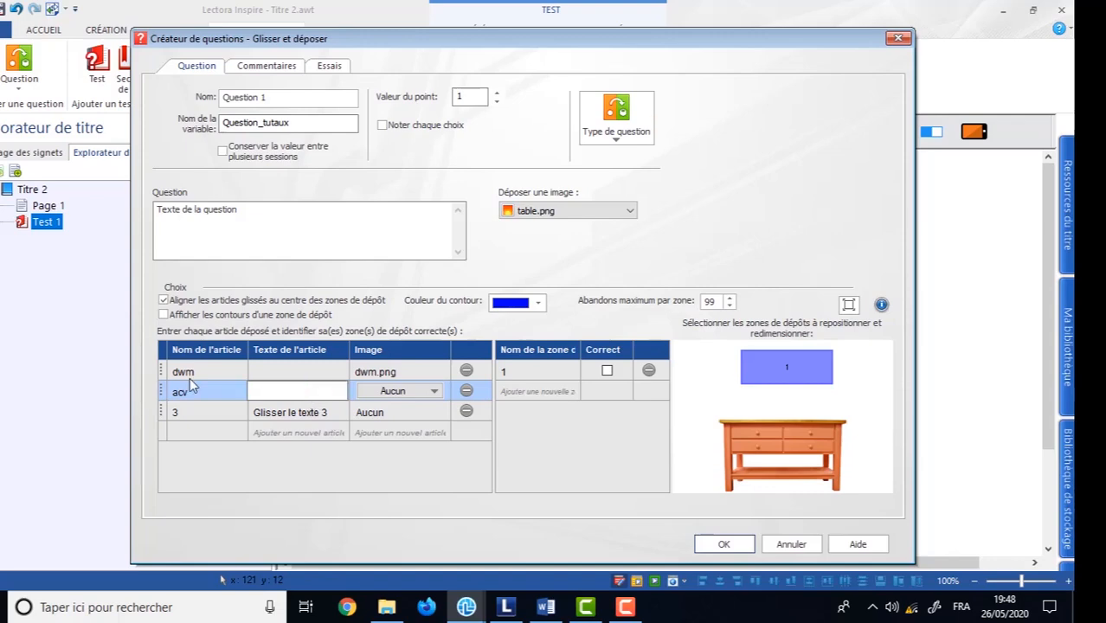
Set the acv item's image to acv.png from the ACV subfolder of the sections folder.
left_click(418, 391)
left_click(400, 404)
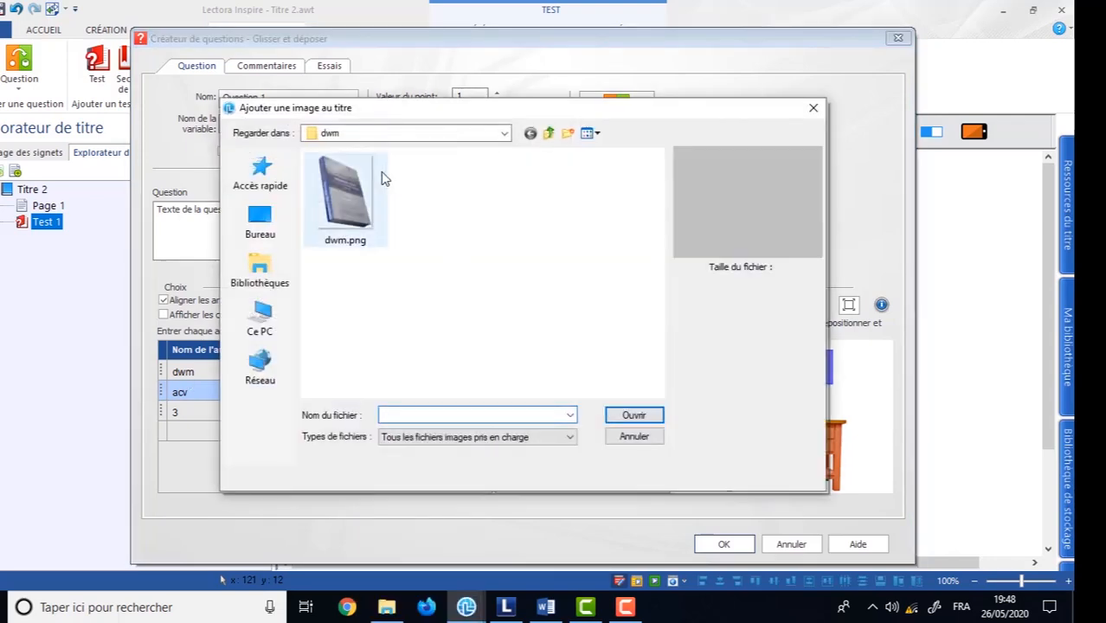
left_click(549, 133)
double_click(337, 193)
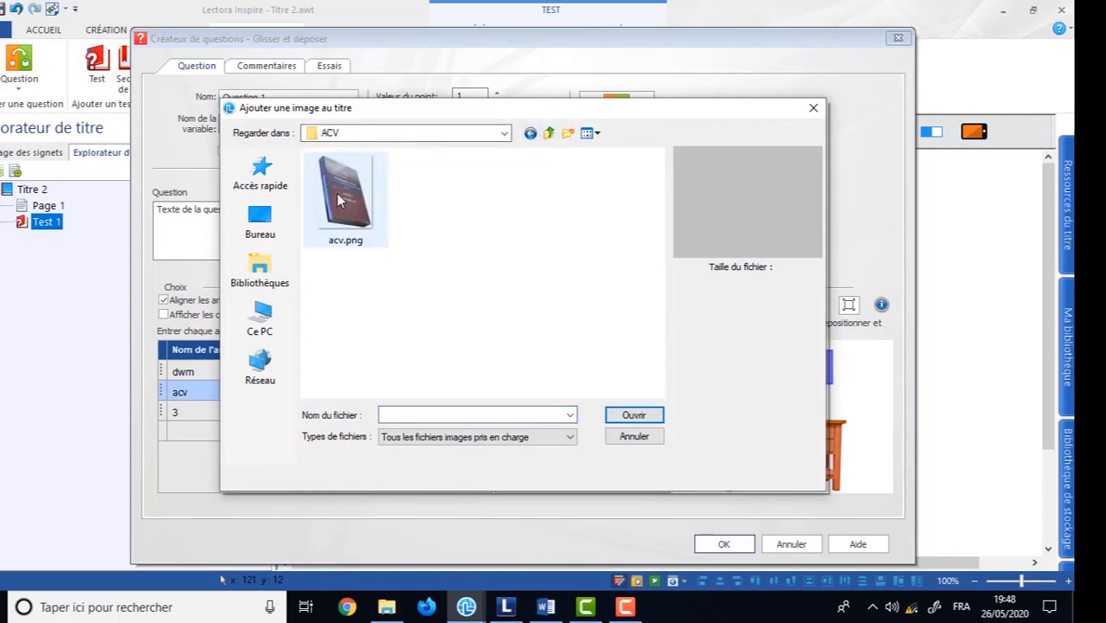
left_click(340, 196)
left_click(621, 408)
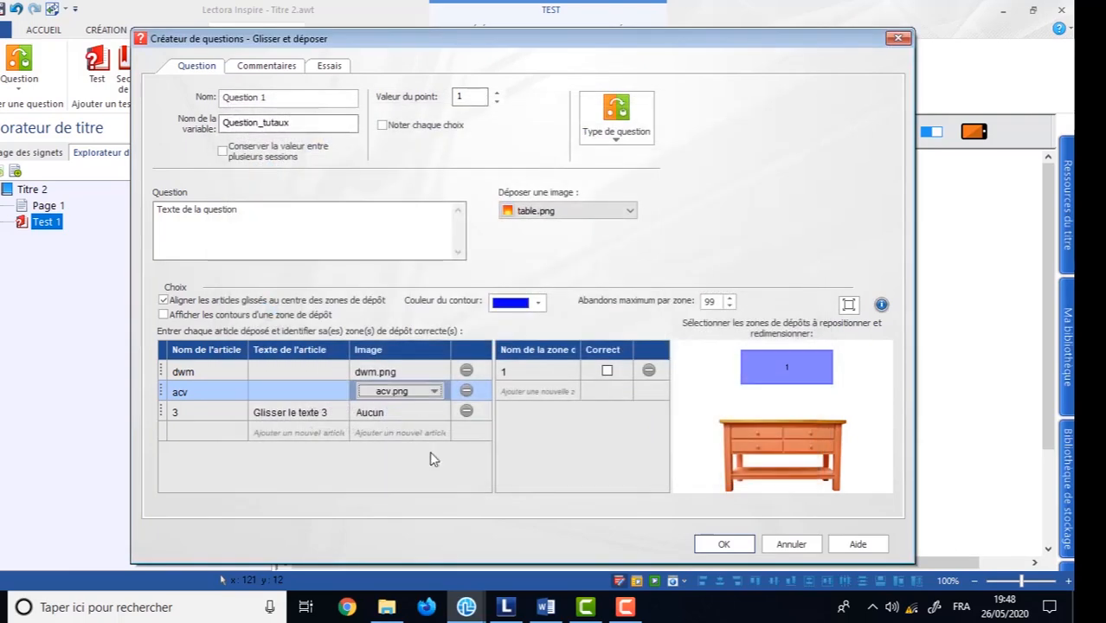
Remove the third drag item and set the question text to "Tutaux Glisser Déposer".
left_click(467, 412)
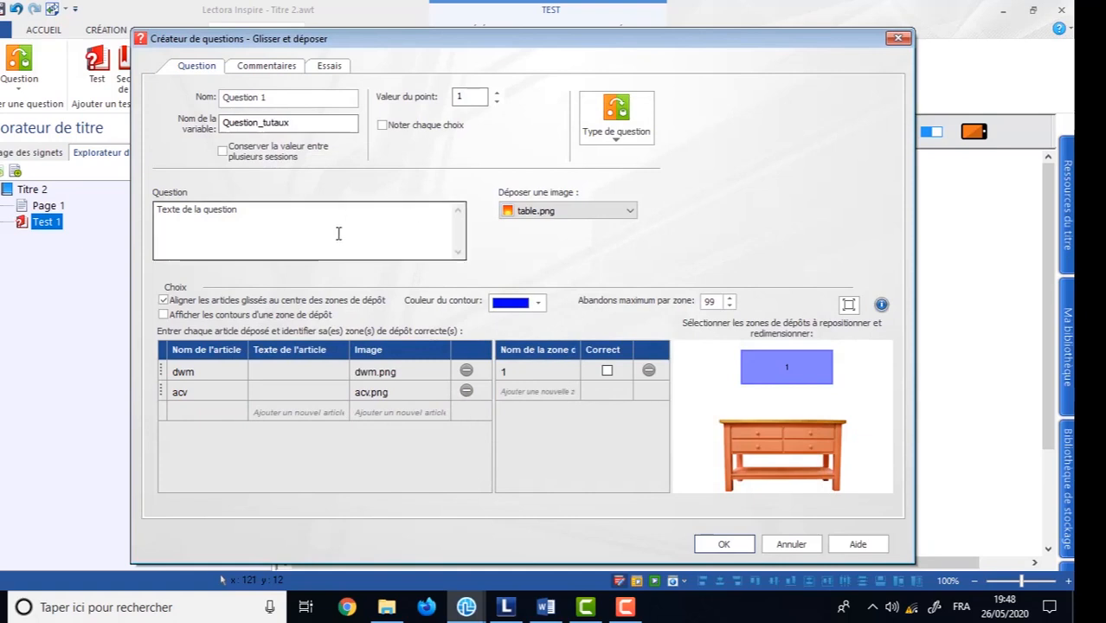
left_click_drag(251, 216, 132, 212)
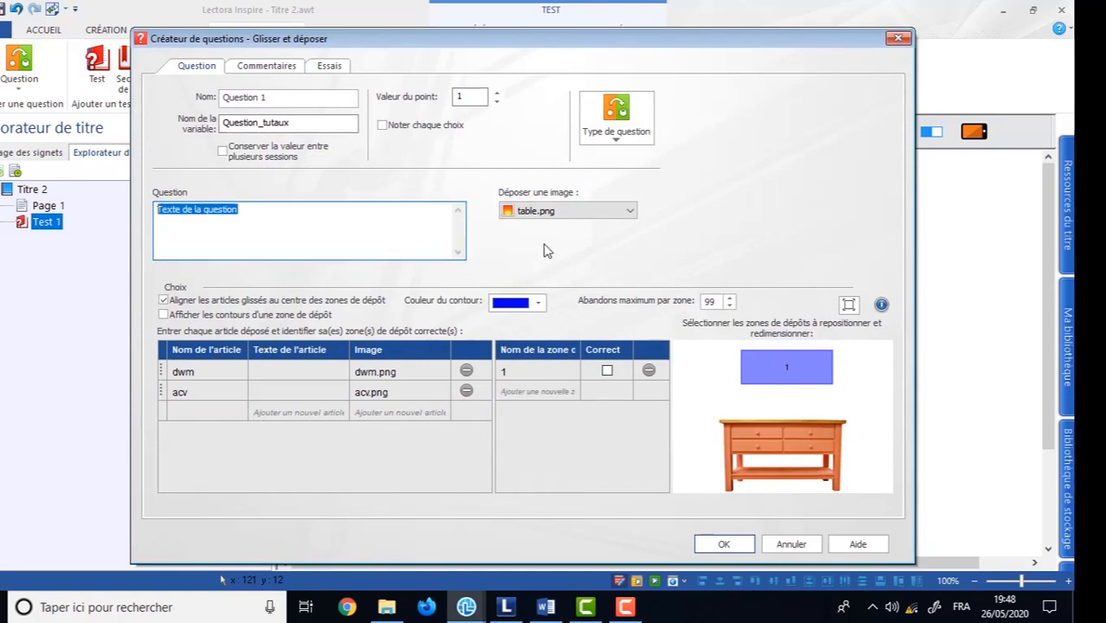
type("taux Glisser Déposer")
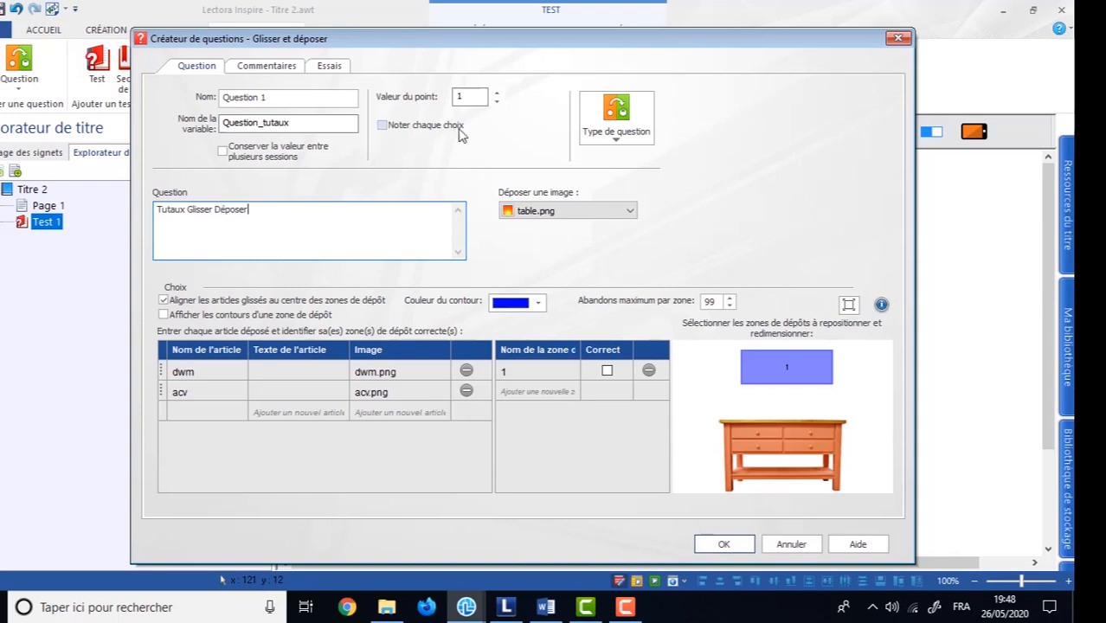
Enable the question's feedback only to review the actions available for a correct answer, and return to the question settings.
left_click(264, 67)
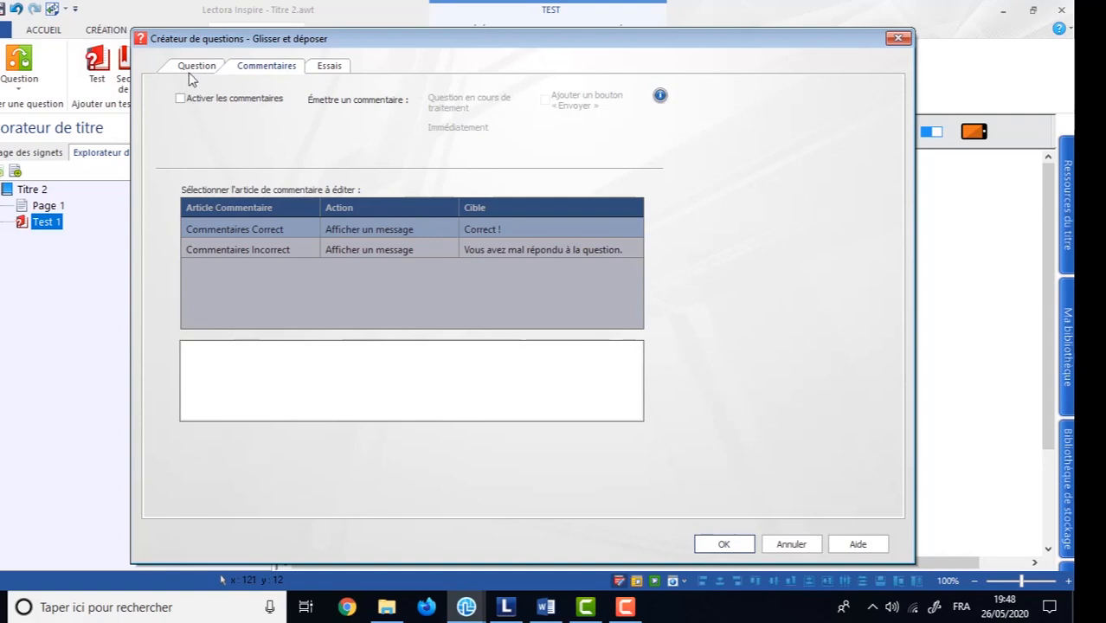
left_click(181, 98)
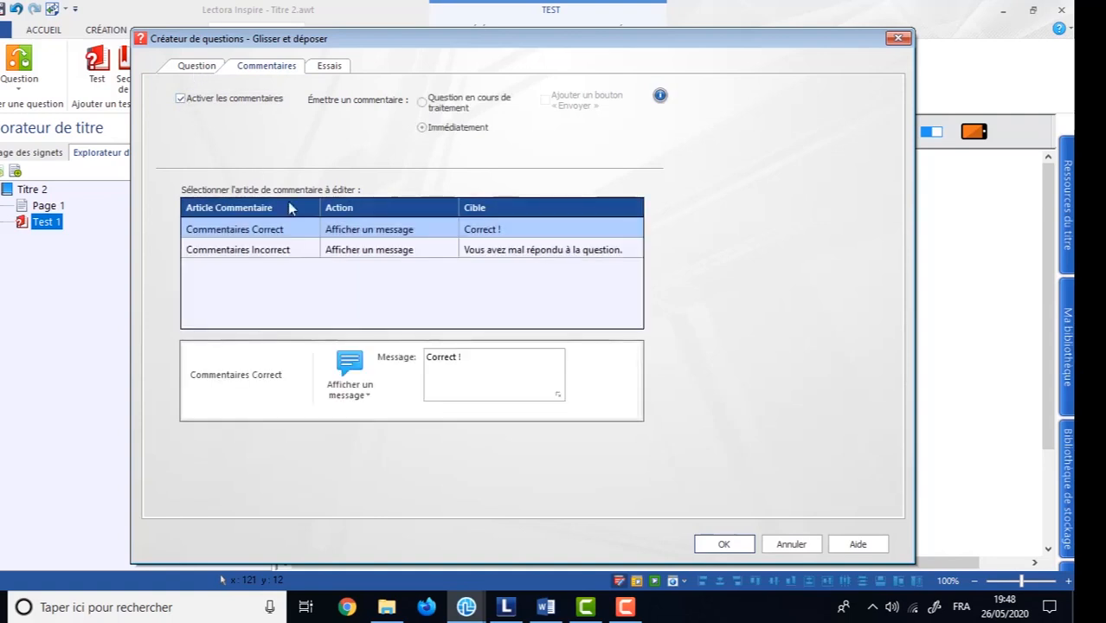
left_click(362, 407)
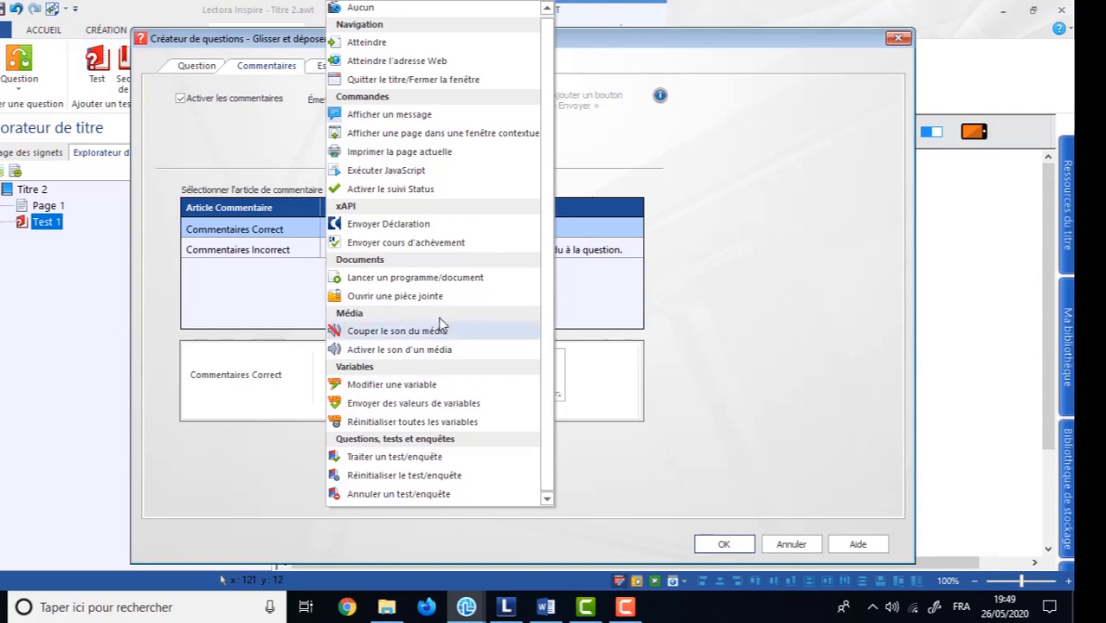
left_click(254, 134)
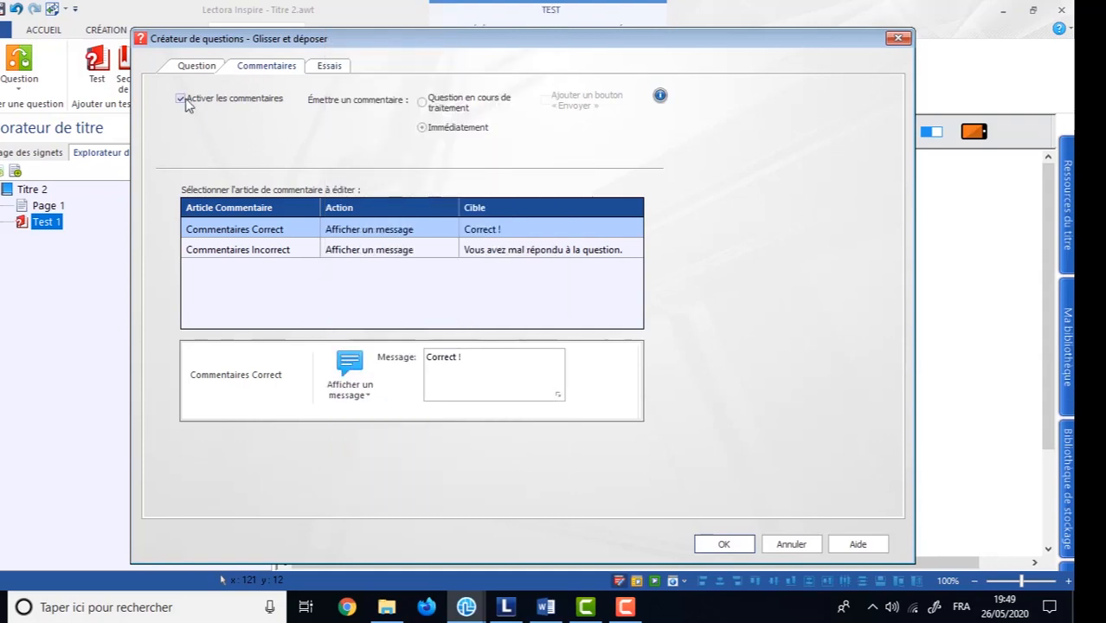
left_click(185, 100)
left_click(200, 68)
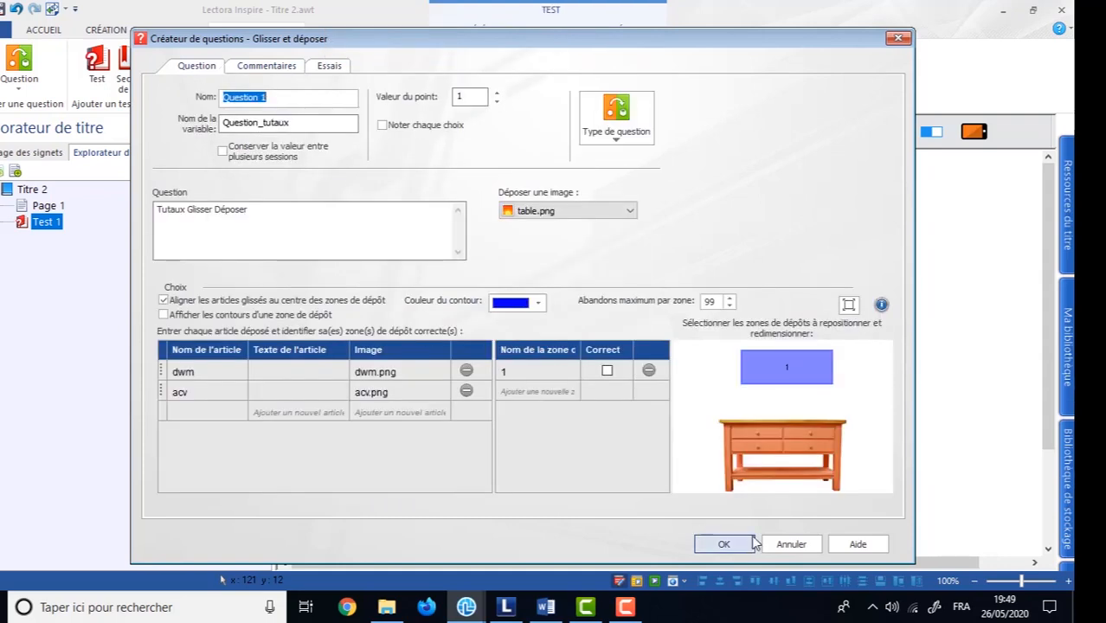
Fit drop zone 1 over the empty area just above the tabletop and rename it table, closing the question setup.
left_click_drag(818, 375, 834, 416)
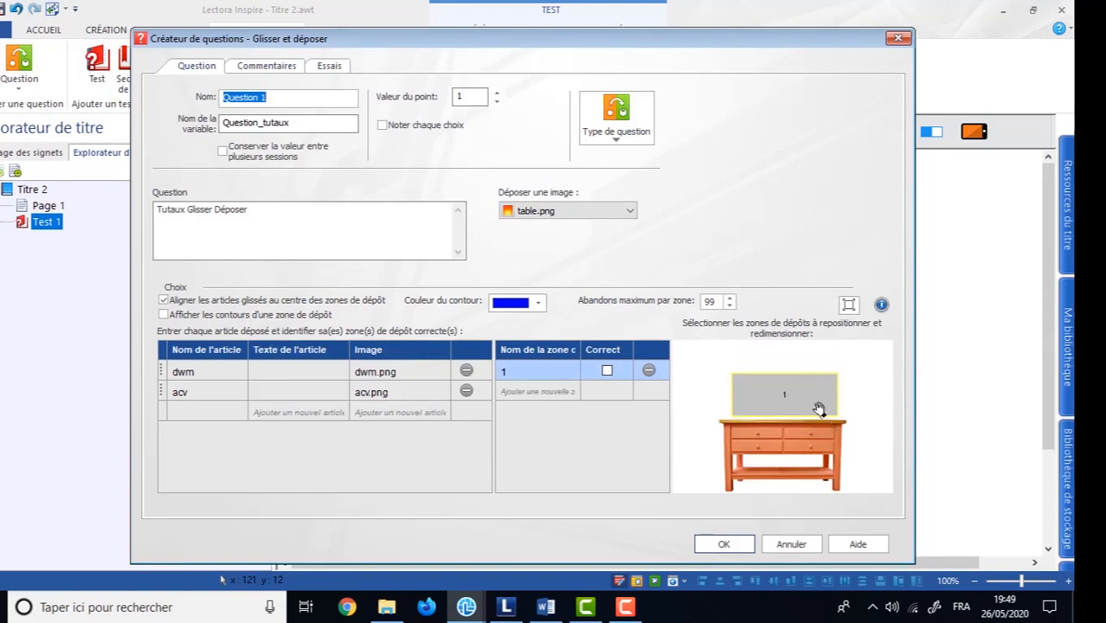
left_click_drag(787, 370, 787, 345)
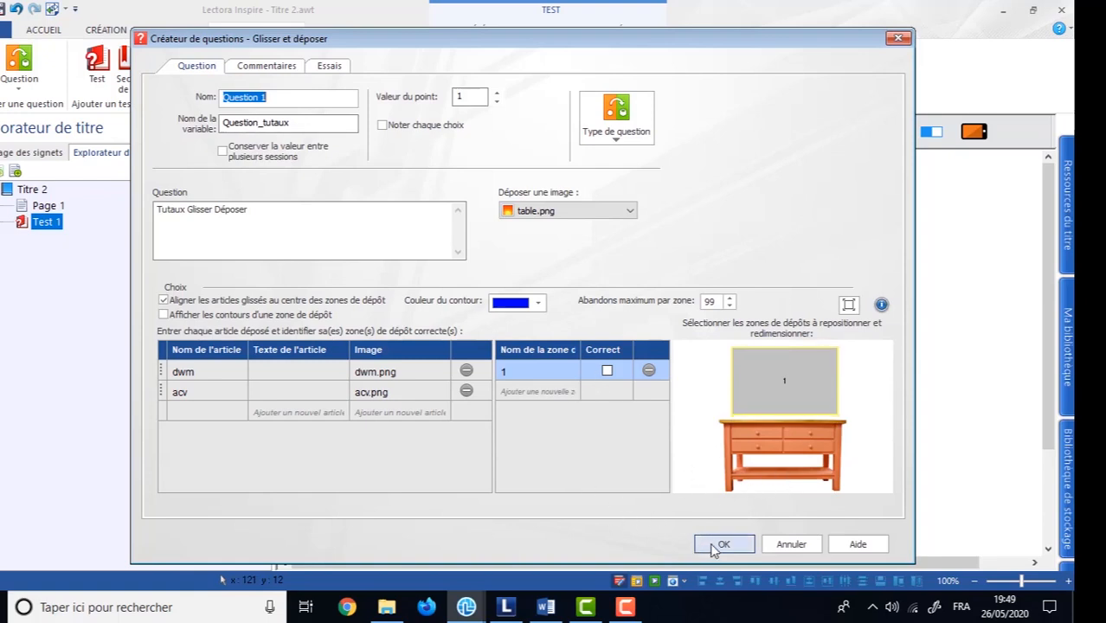
left_click(518, 365)
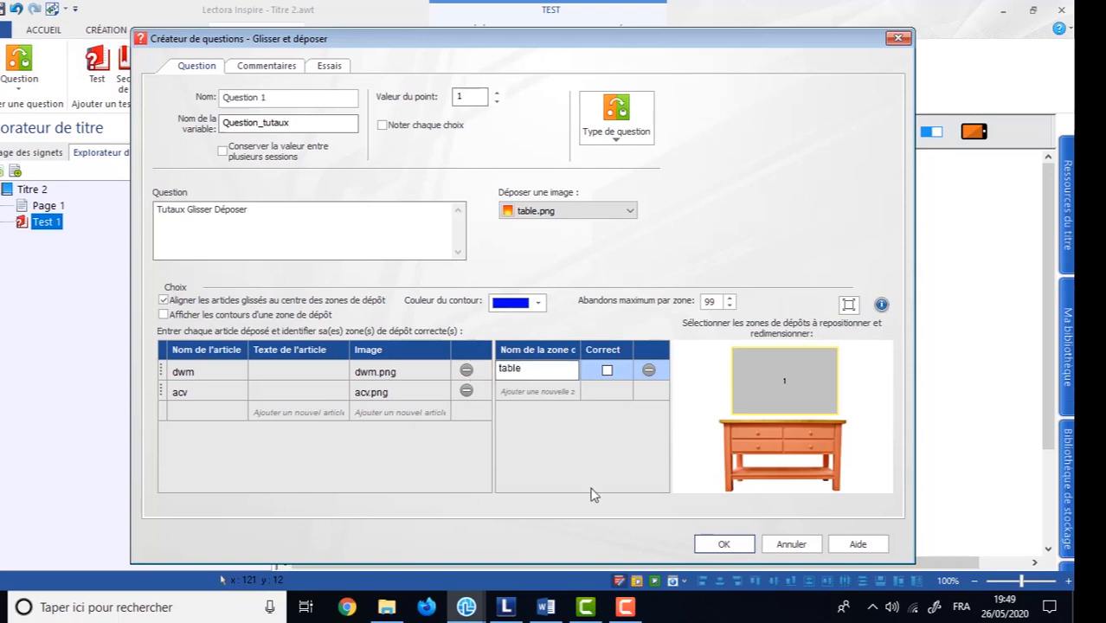
left_click(713, 551)
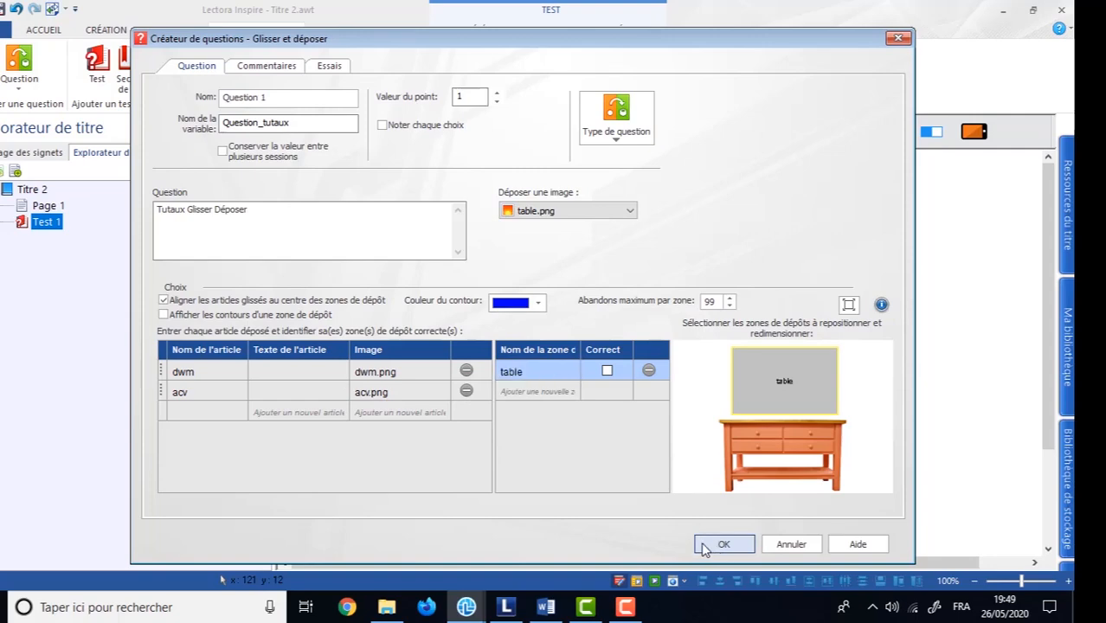
left_click(704, 545)
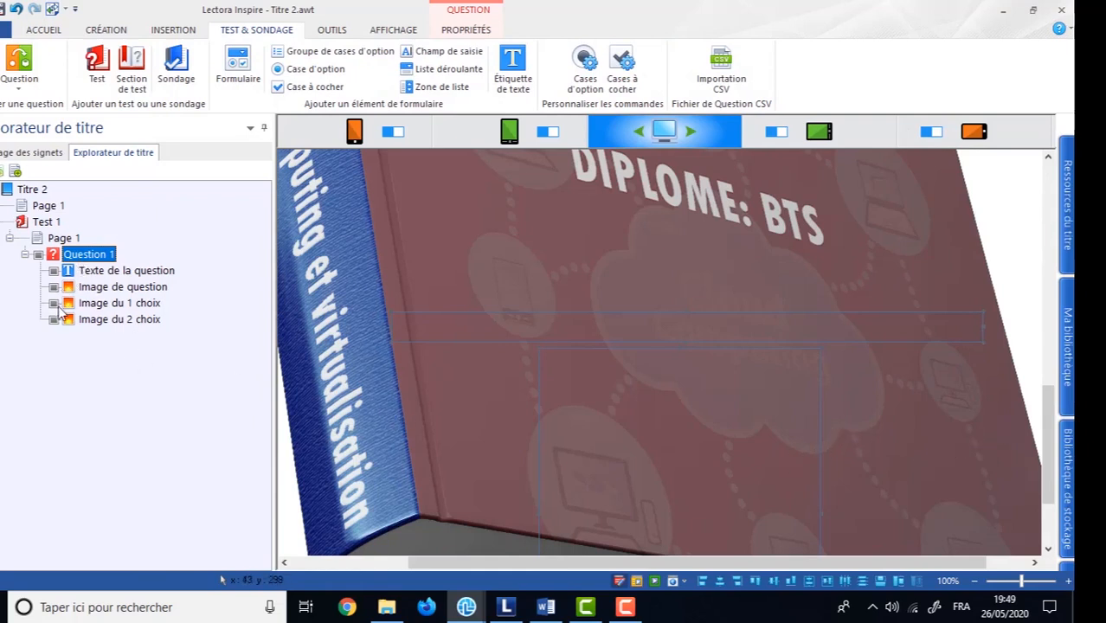
Hide the images of choices 1 and 2 on the question page.
left_click(53, 319)
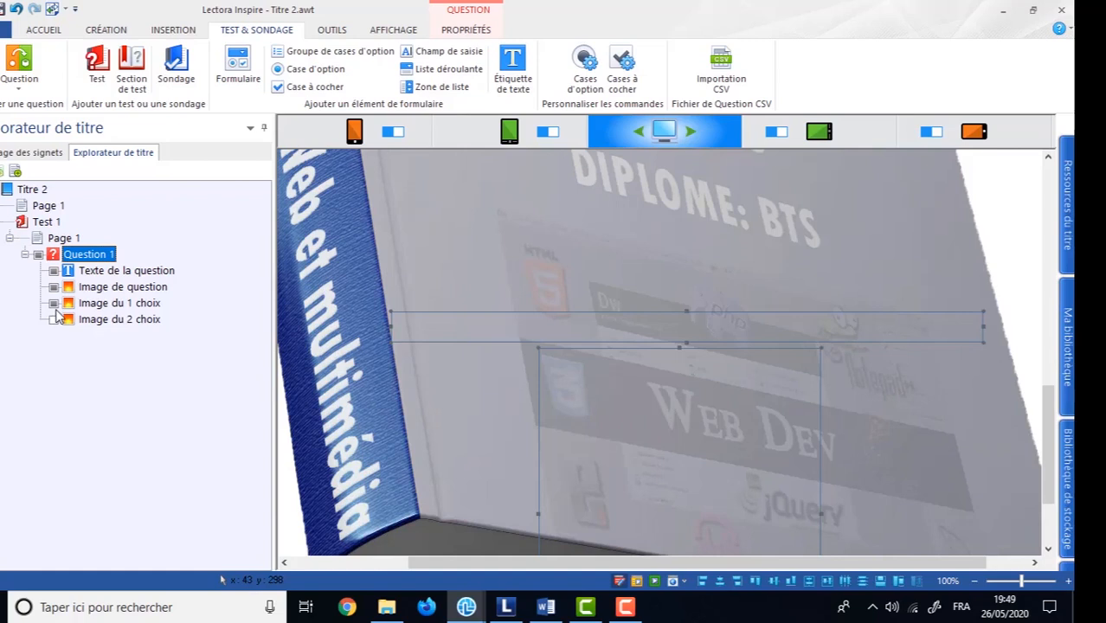
left_click(53, 303)
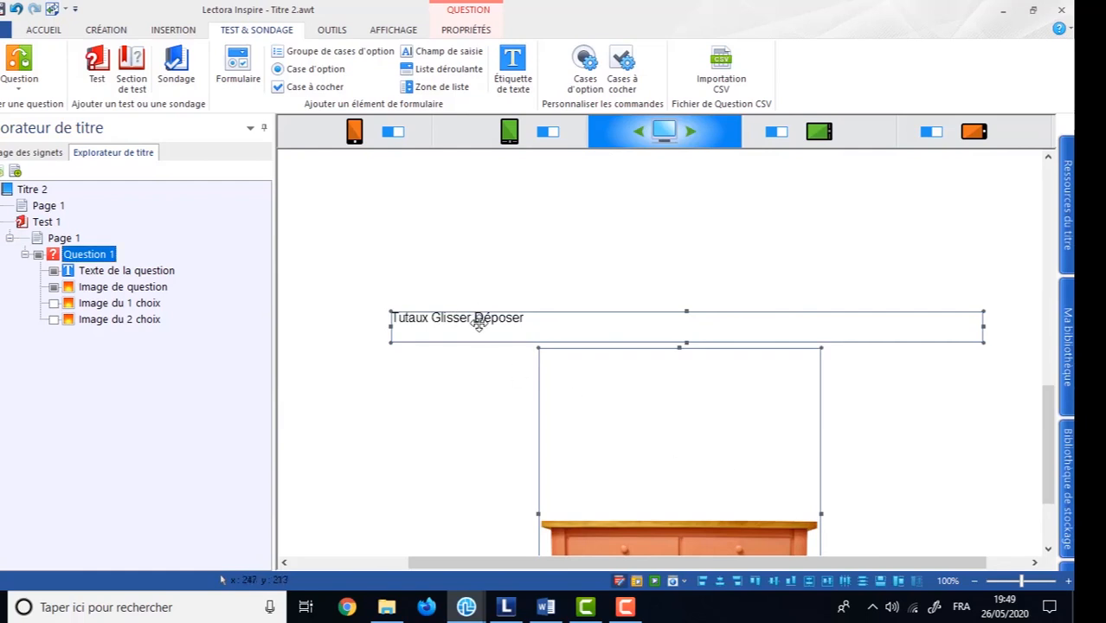
left_click_drag(478, 317, 491, 249)
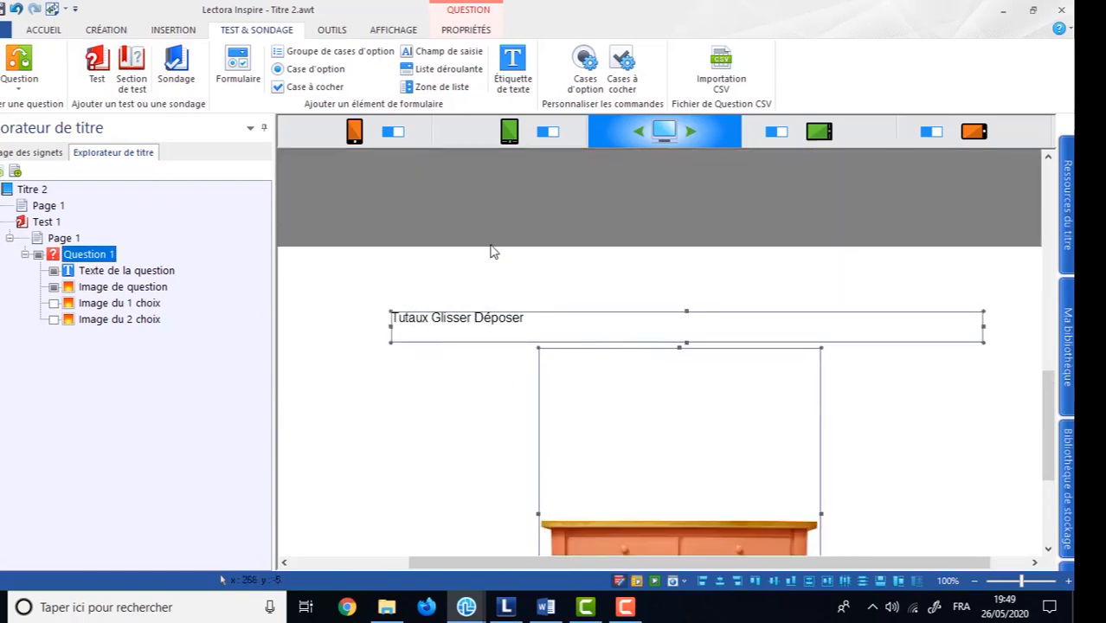
left_click(689, 285)
scroll(881, 321, "down", 5)
scroll(879, 337, "up", 10)
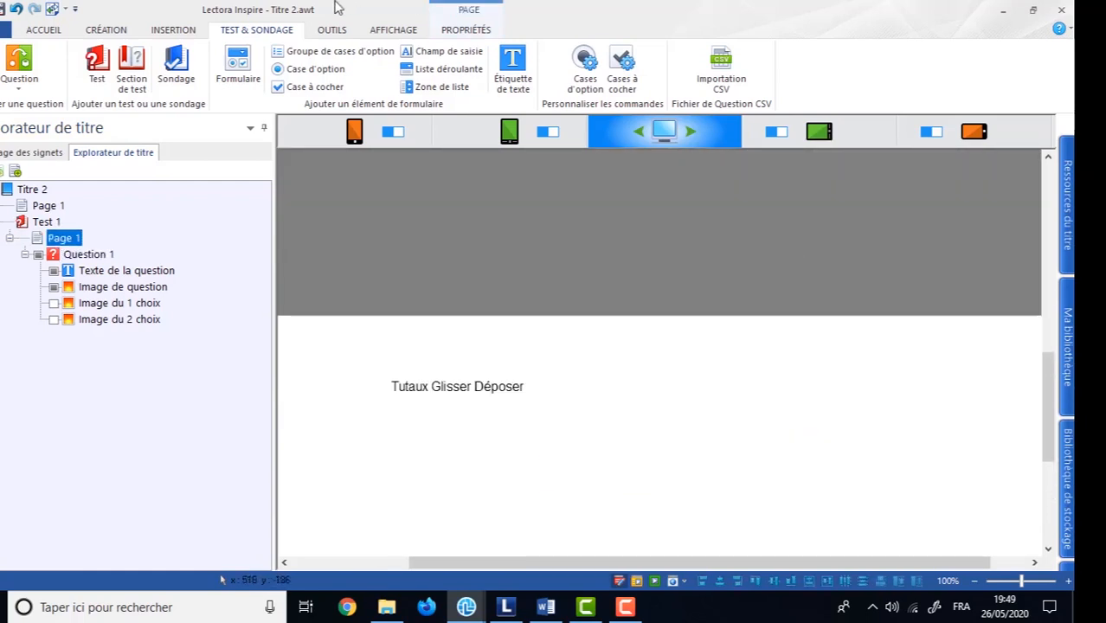
left_click(16, 11)
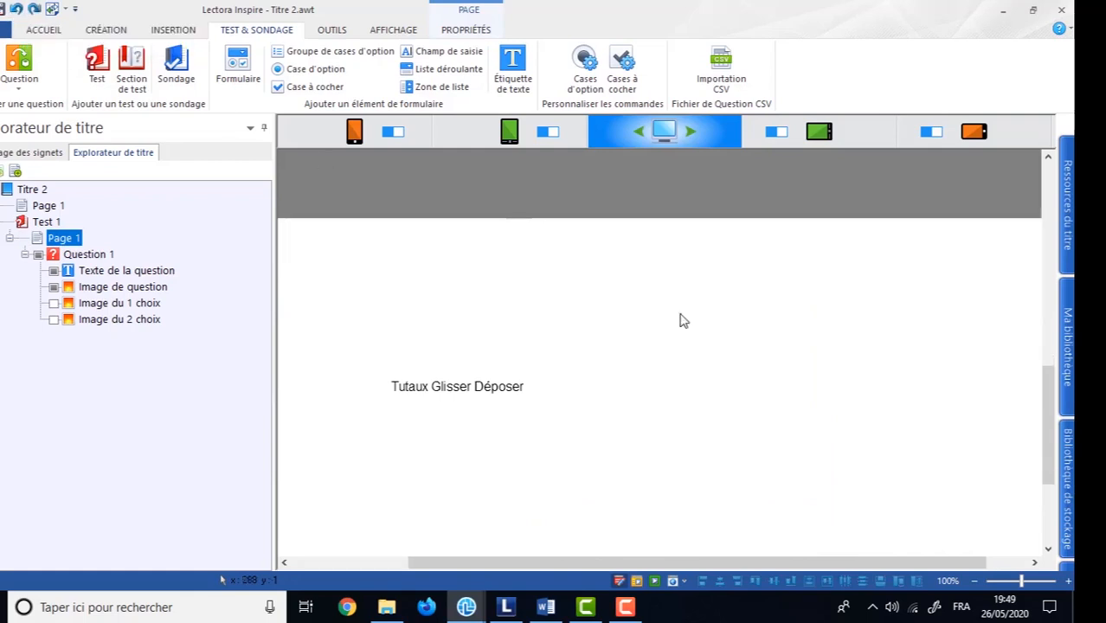
Set a custom page size for the title with a width of 1200.
left_click(975, 582)
scroll(913, 450, "down", 2)
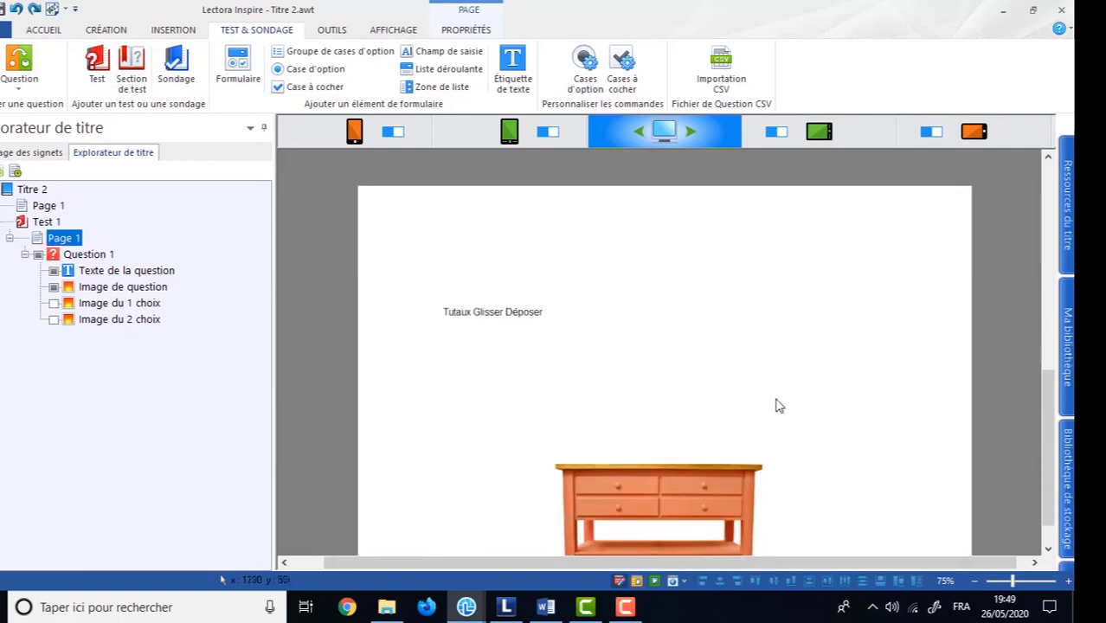
scroll(698, 343, "down", 1)
scroll(698, 342, "up", 1)
left_click(698, 343)
left_click(799, 268)
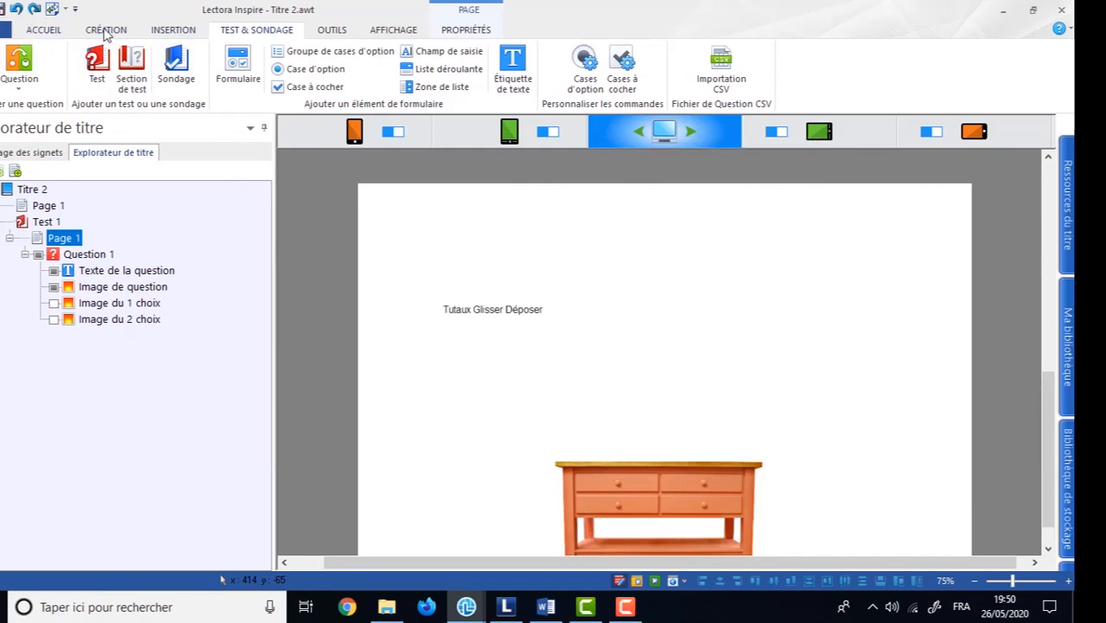
left_click(106, 31)
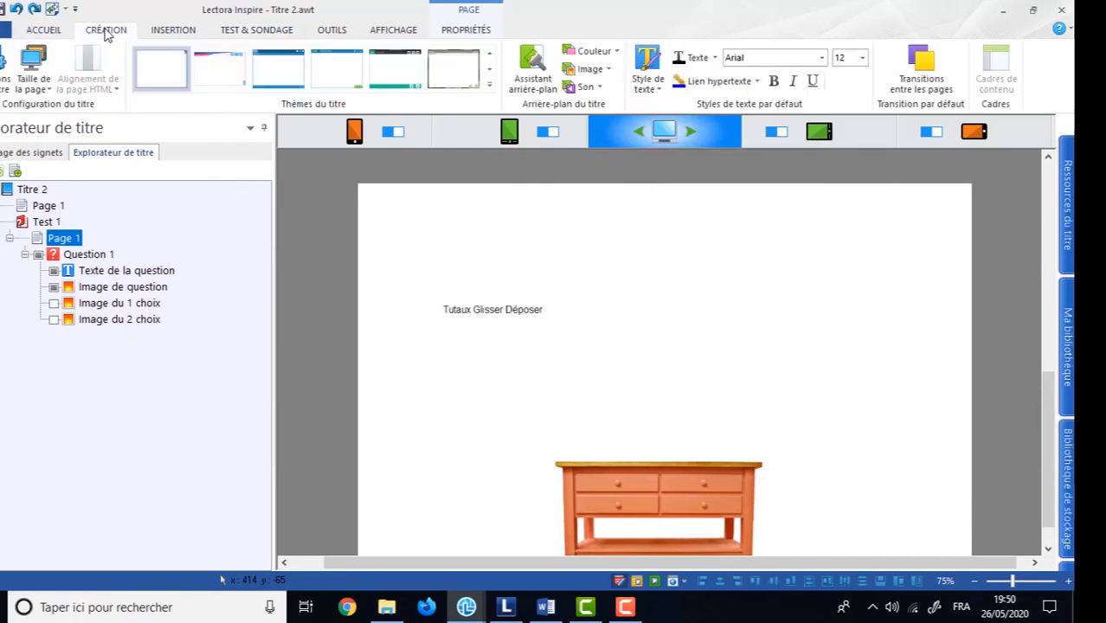
left_click(45, 92)
left_click(50, 122)
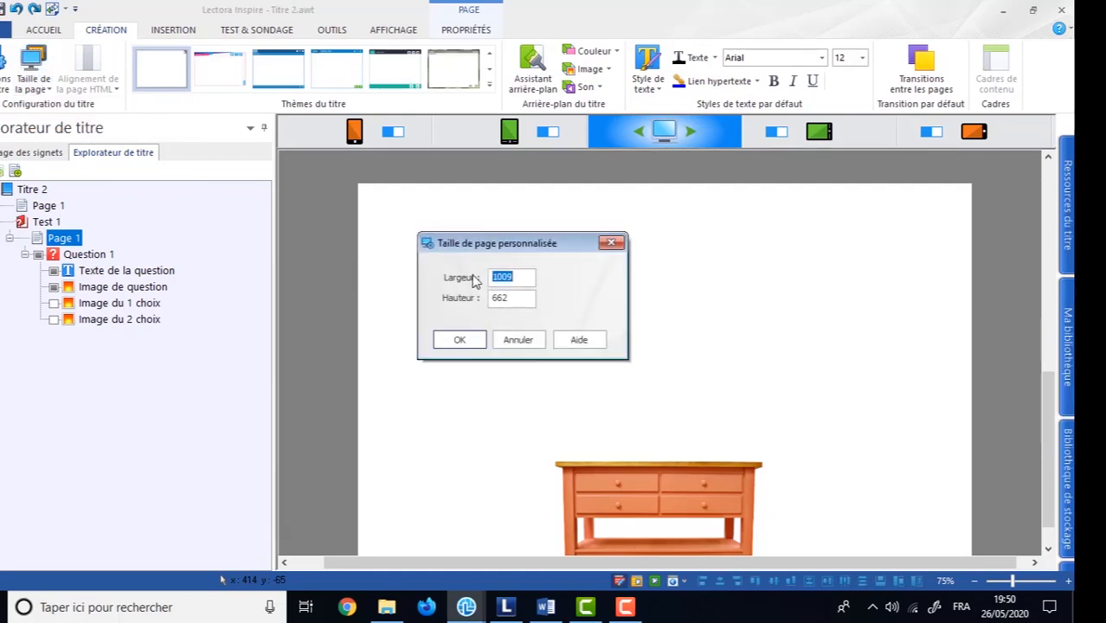
type("1")
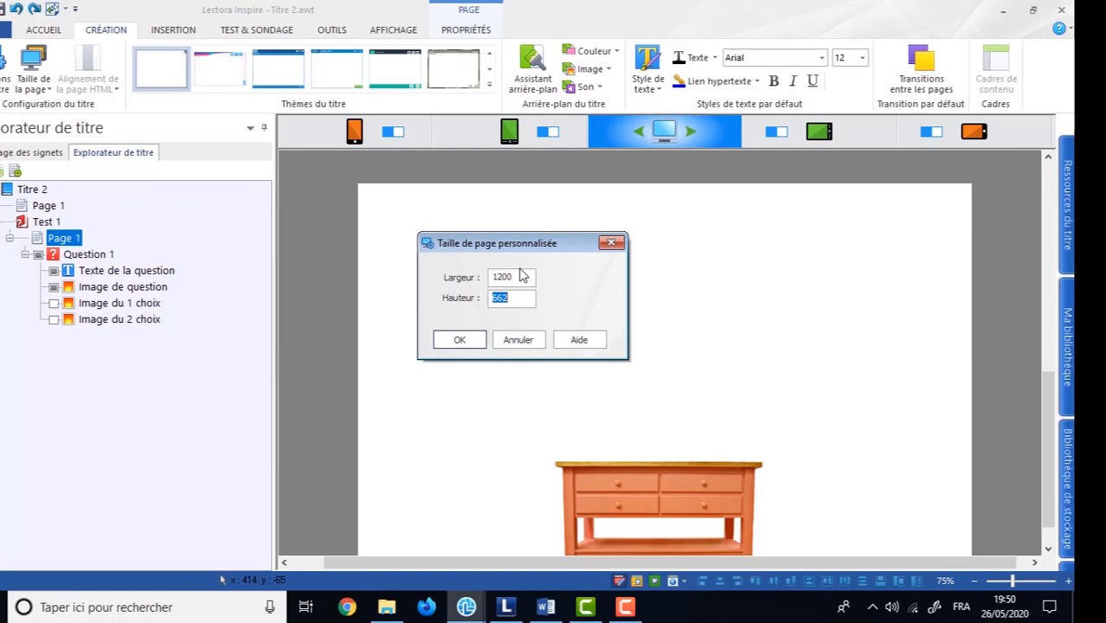
left_click(456, 342)
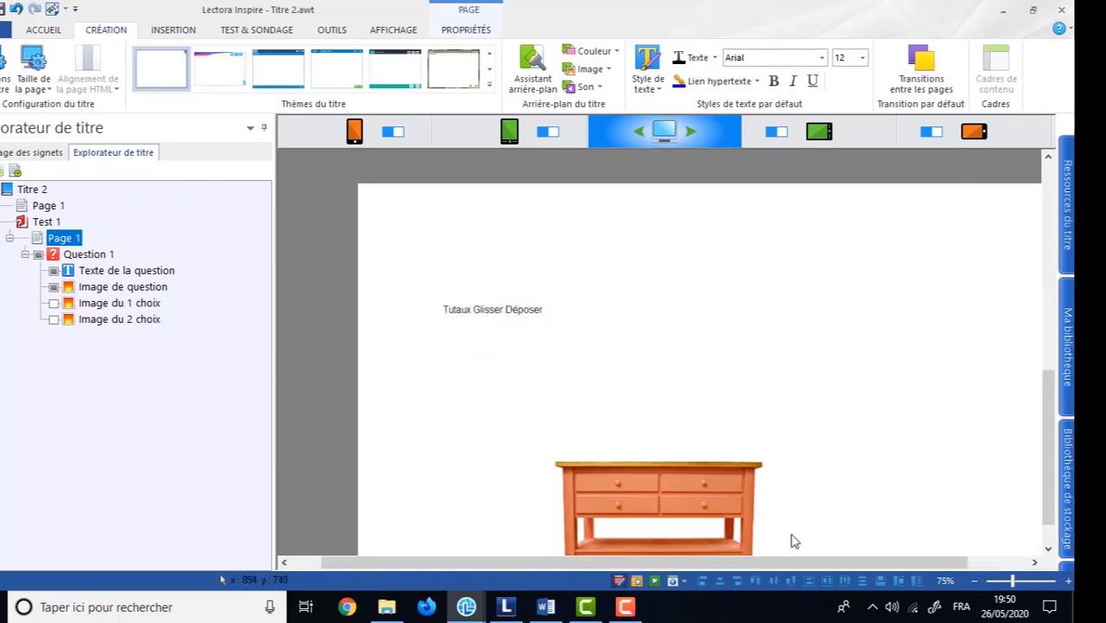
Move the table image to the left side of the page, at about x 57, y 257.
left_click_drag(807, 564, 870, 563)
scroll(855, 493, "down", 1)
left_click_drag(588, 458, 427, 467)
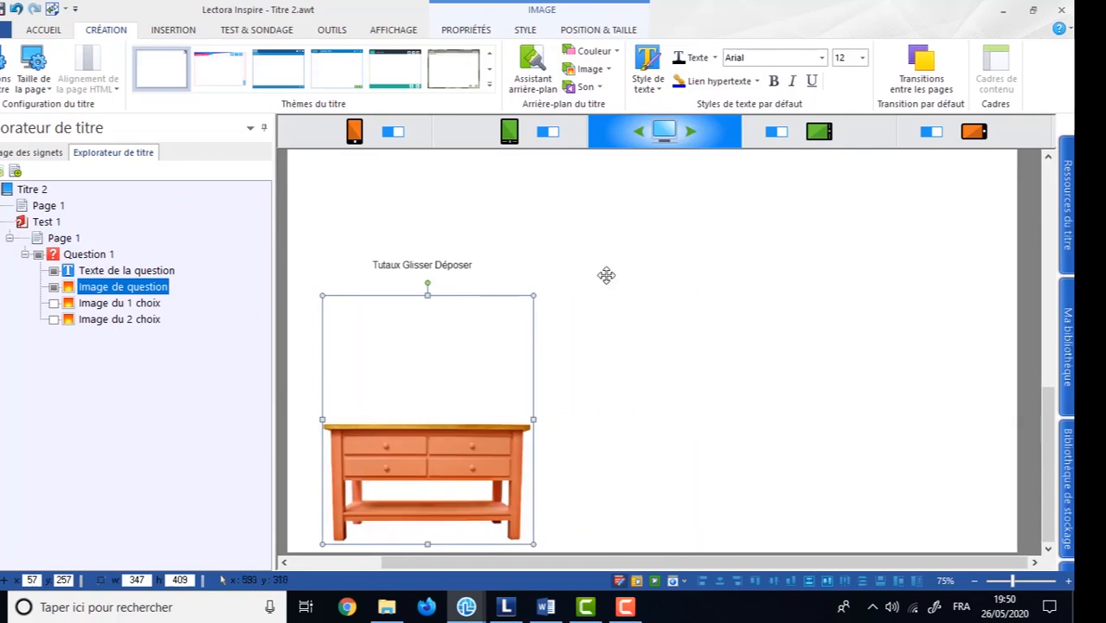
Move the question text up near the top of the page, at about x 192, y 40, and narrow it to about 577.
left_click(598, 271)
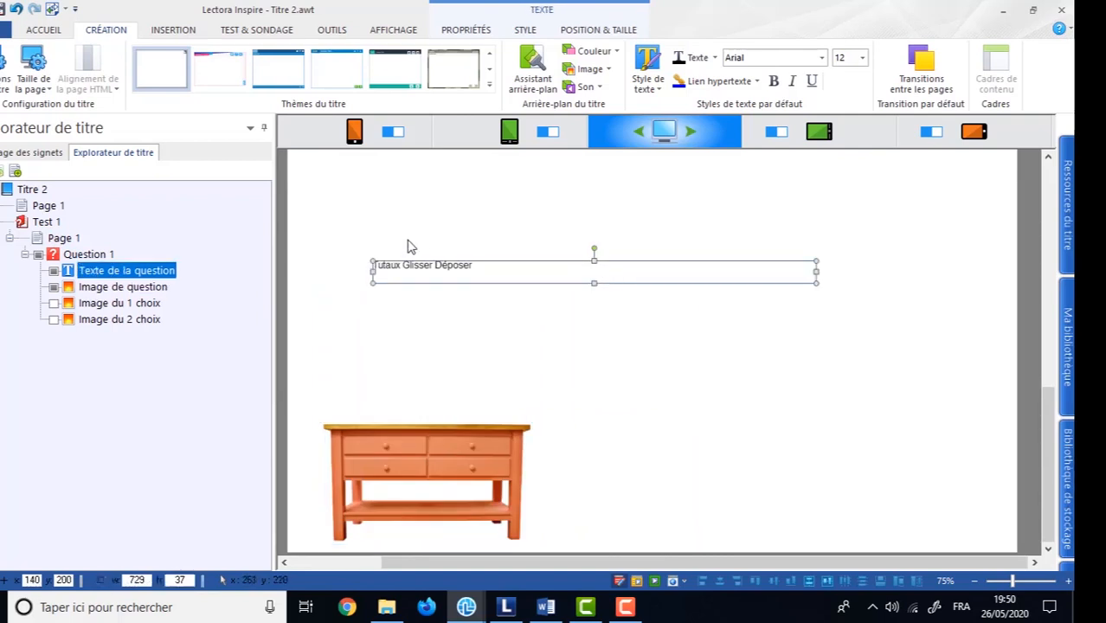
left_click_drag(415, 267, 442, 187)
scroll(729, 308, "up", 1)
scroll(729, 309, "up", 1)
left_click_drag(452, 282, 457, 264)
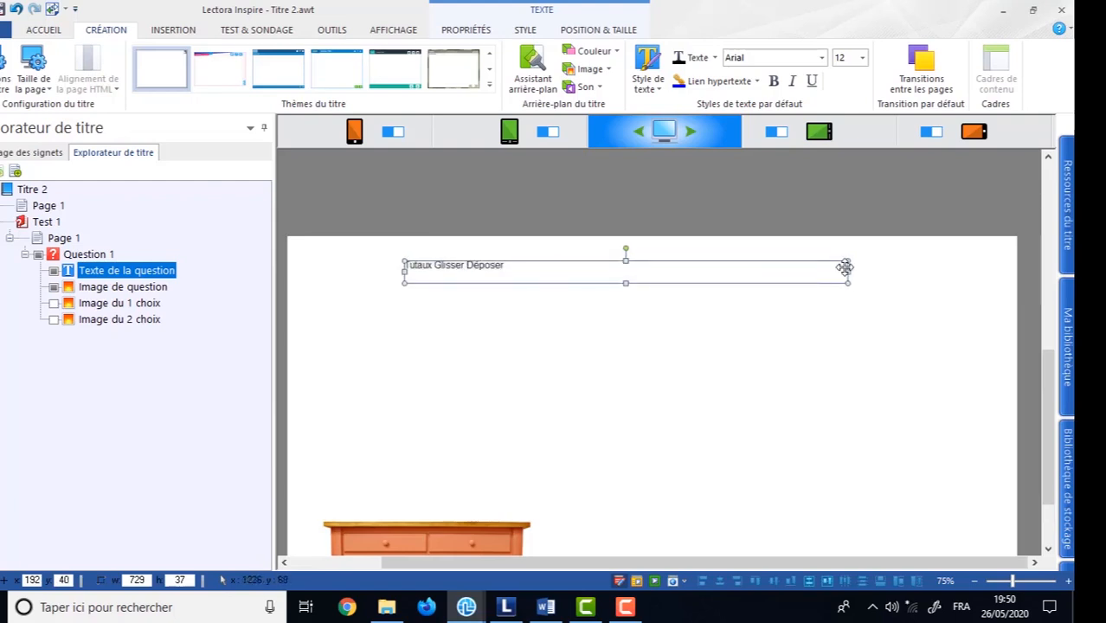
left_click_drag(849, 274, 756, 272)
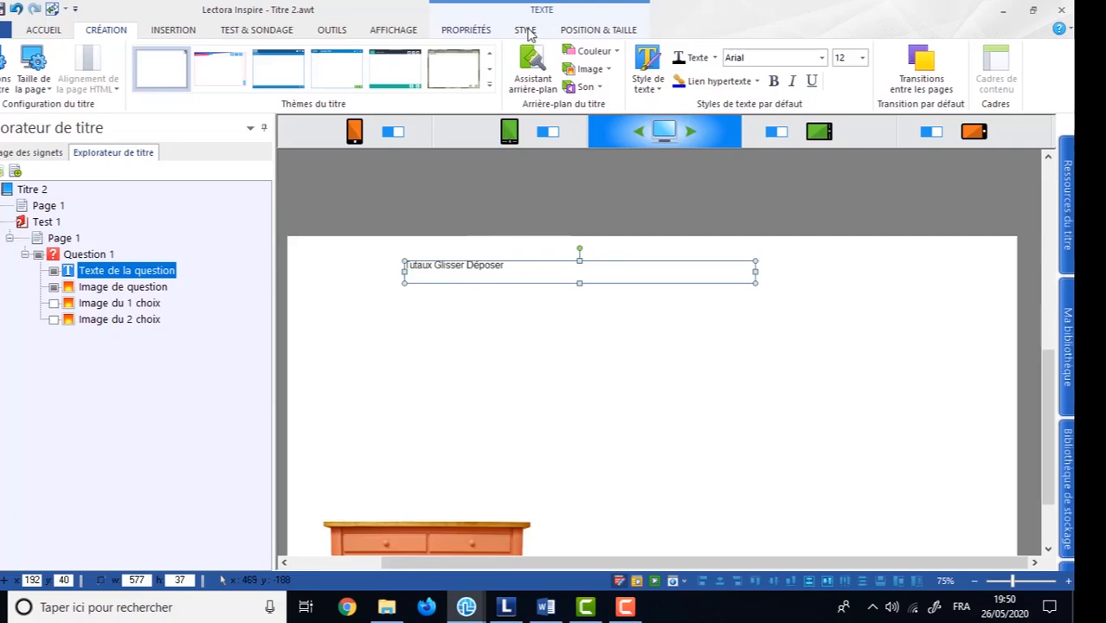
Set the margin size of the question text block to 10.
left_click(467, 30)
left_click(525, 32)
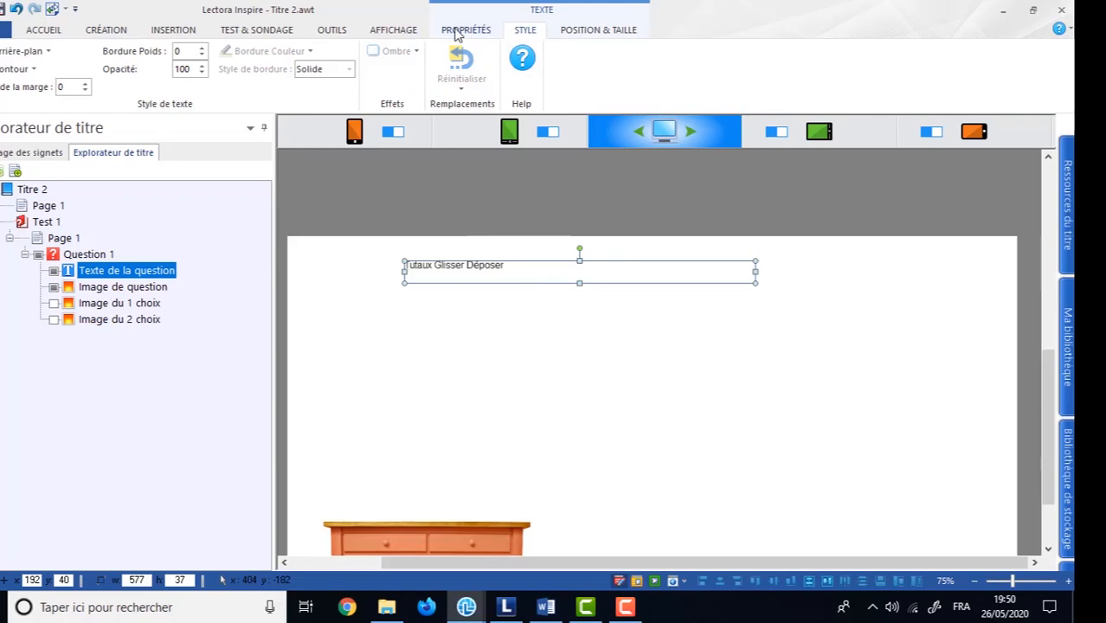
left_click(84, 84)
left_click(84, 84)
left_click(84, 83)
left_click(84, 84)
left_click(84, 84)
left_click(84, 85)
left_click(83, 85)
left_click(84, 85)
left_click(84, 85)
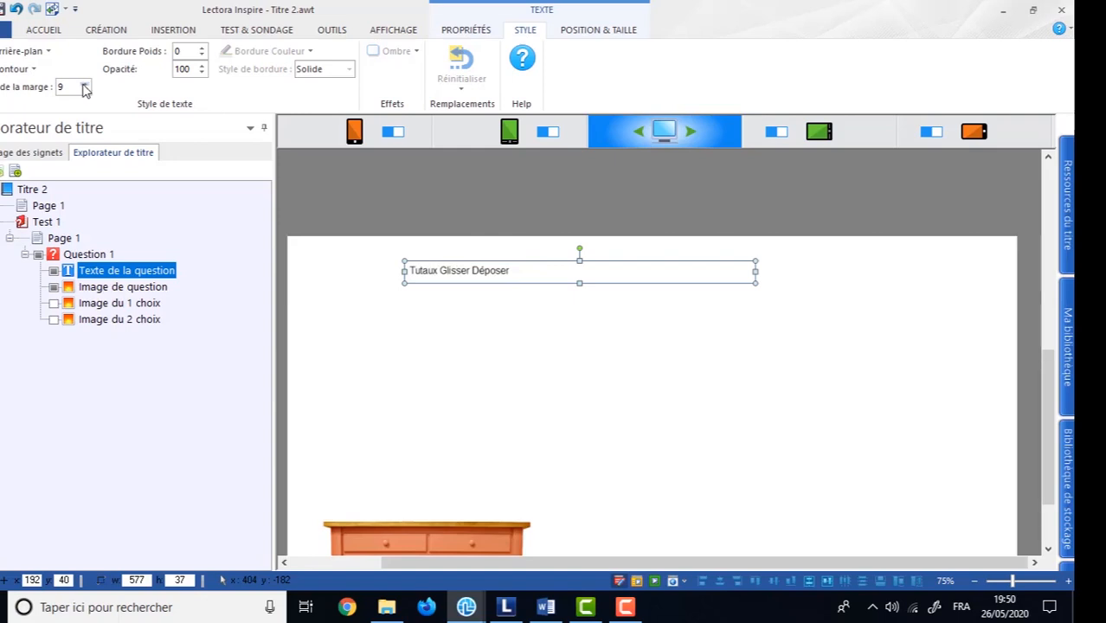
left_click(19, 68)
left_click(74, 105)
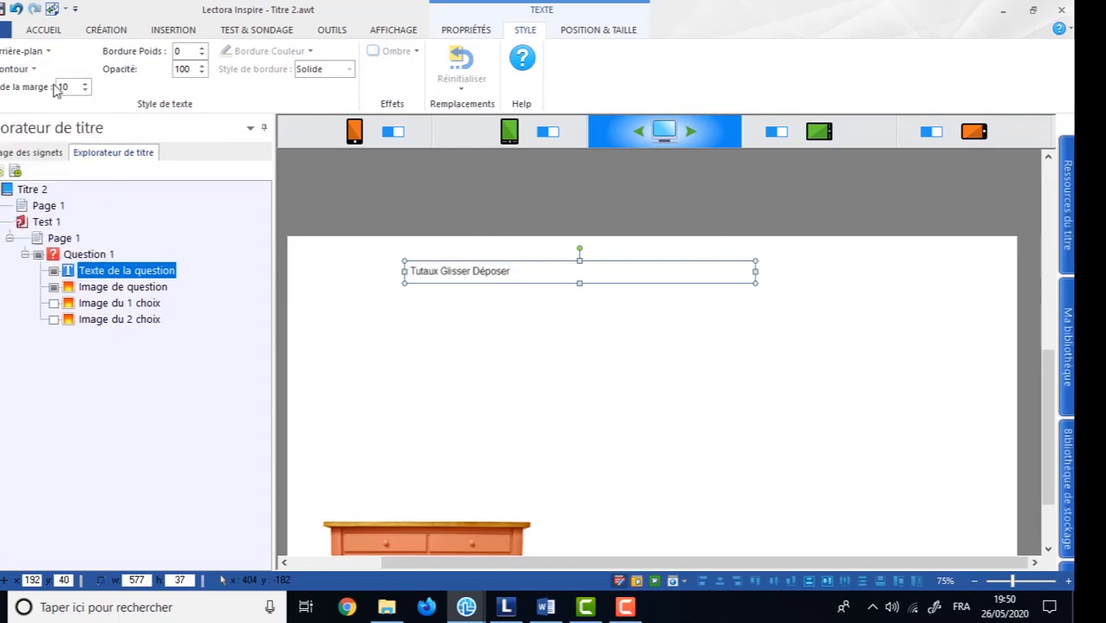
Give the question text block a light grey background (RGB 238, 238, 238) and a shadow.
left_click(25, 50)
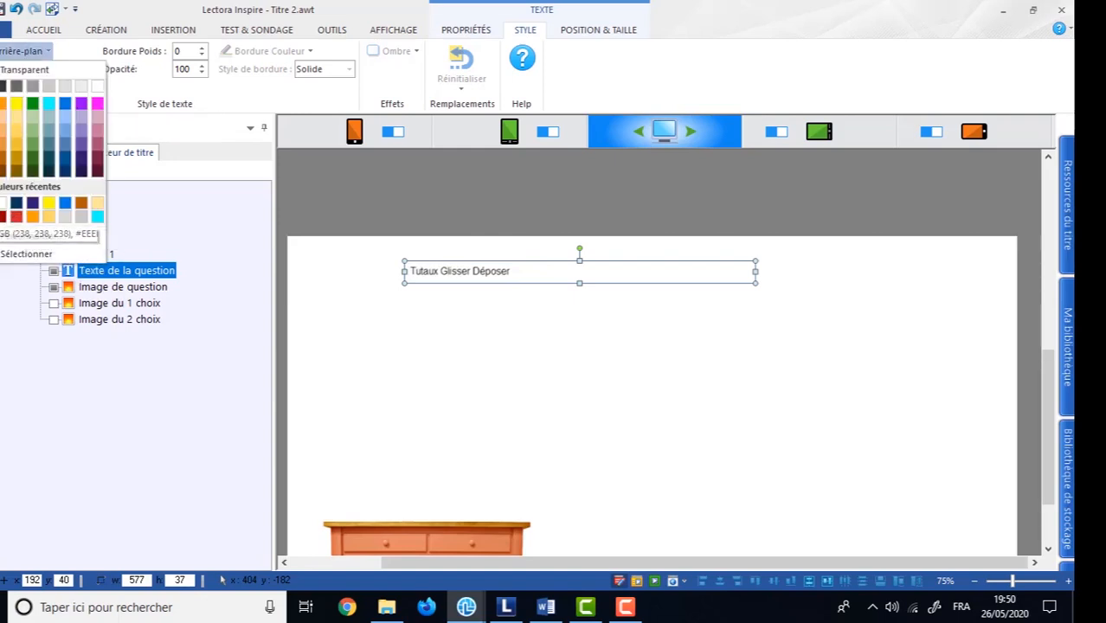
left_click(65, 217)
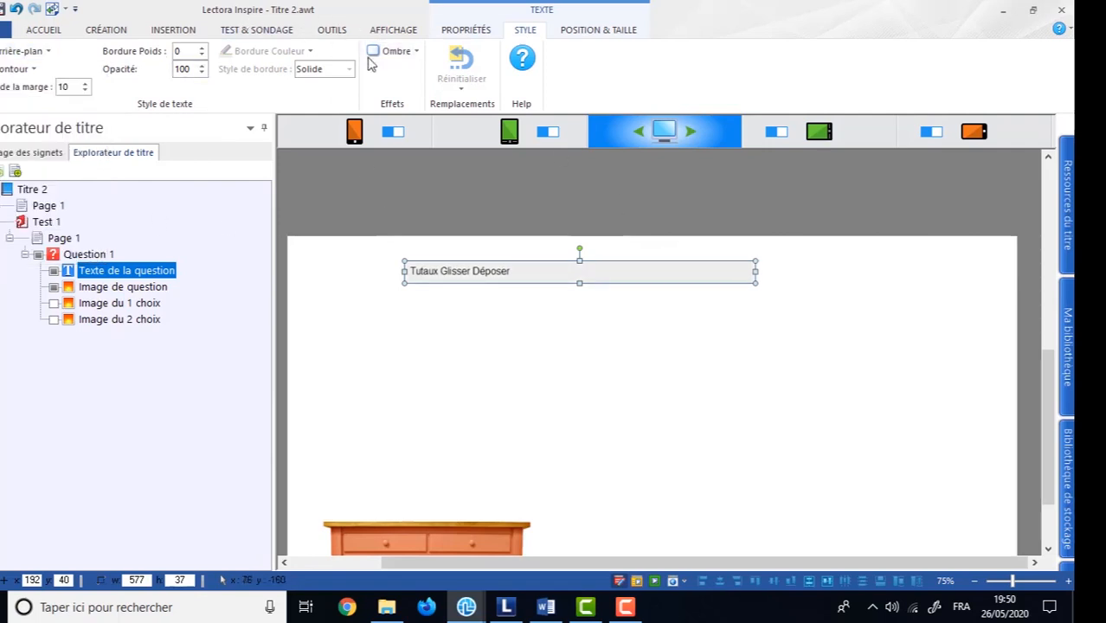
left_click(413, 53)
left_click(425, 198)
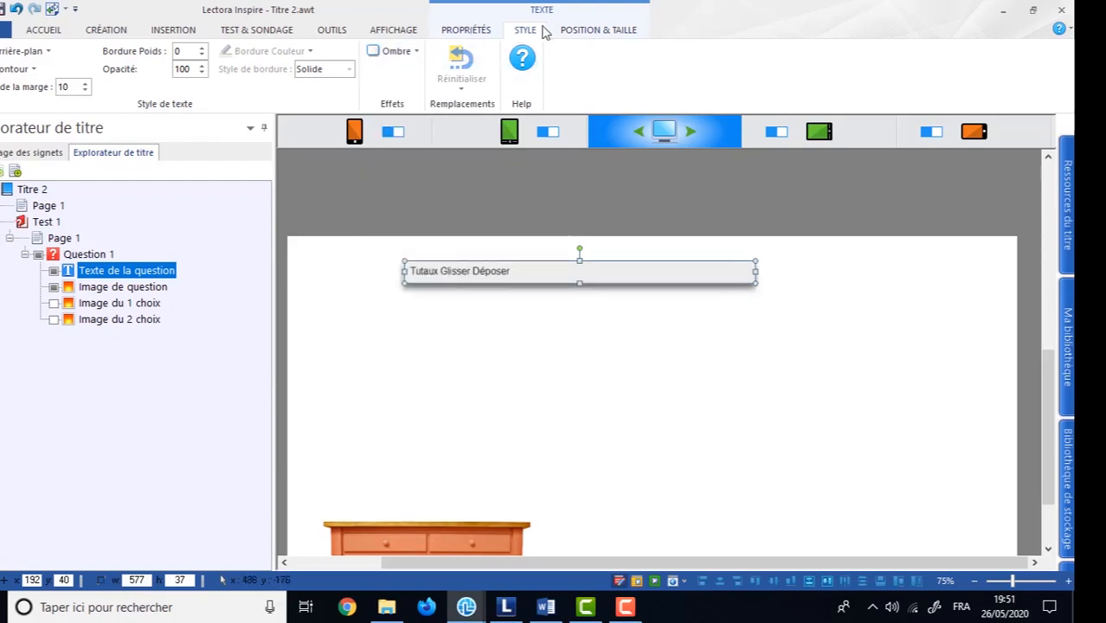
Change the font of the question text "Tutaux Glisser Déposer" to Bahnschrift SemiBold.
left_click(463, 29)
left_click(502, 272)
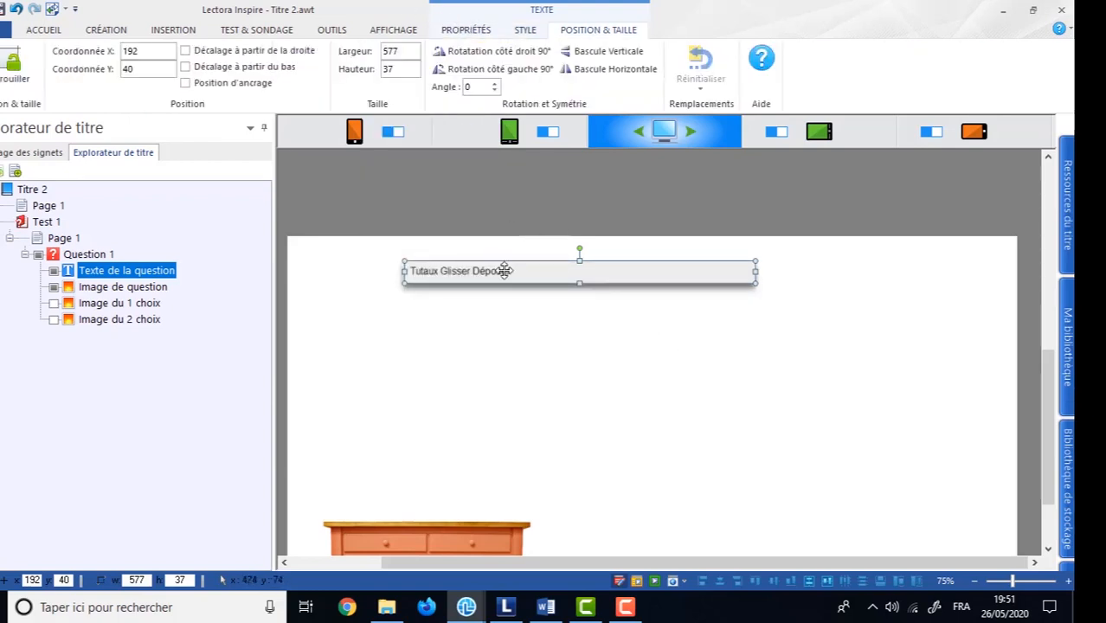
left_click(504, 271)
left_click_drag(518, 271, 407, 271)
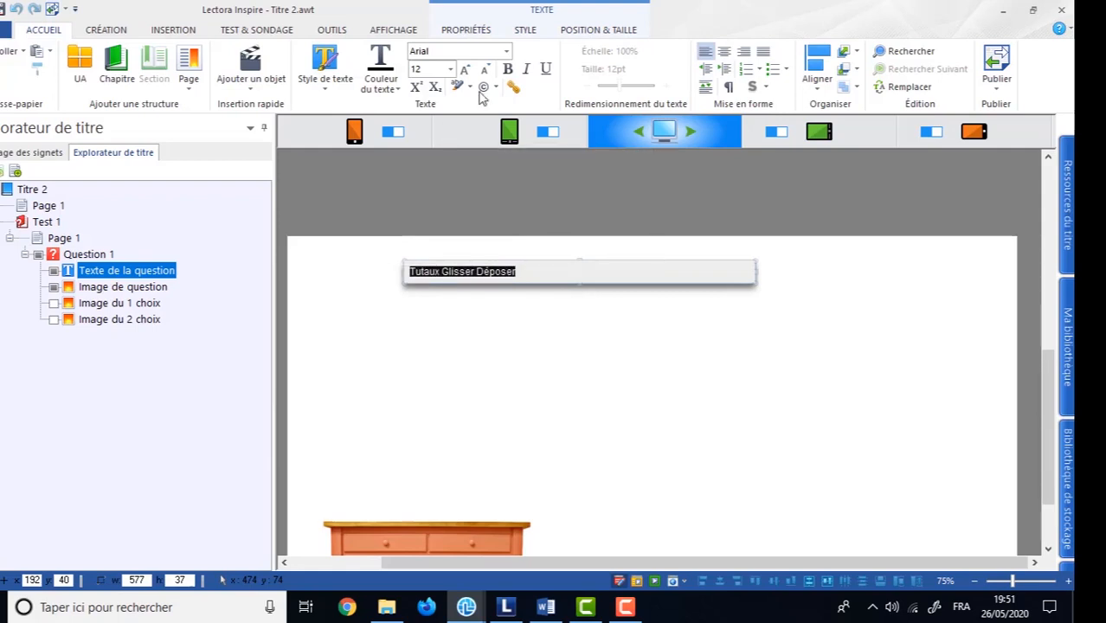
left_click(506, 51)
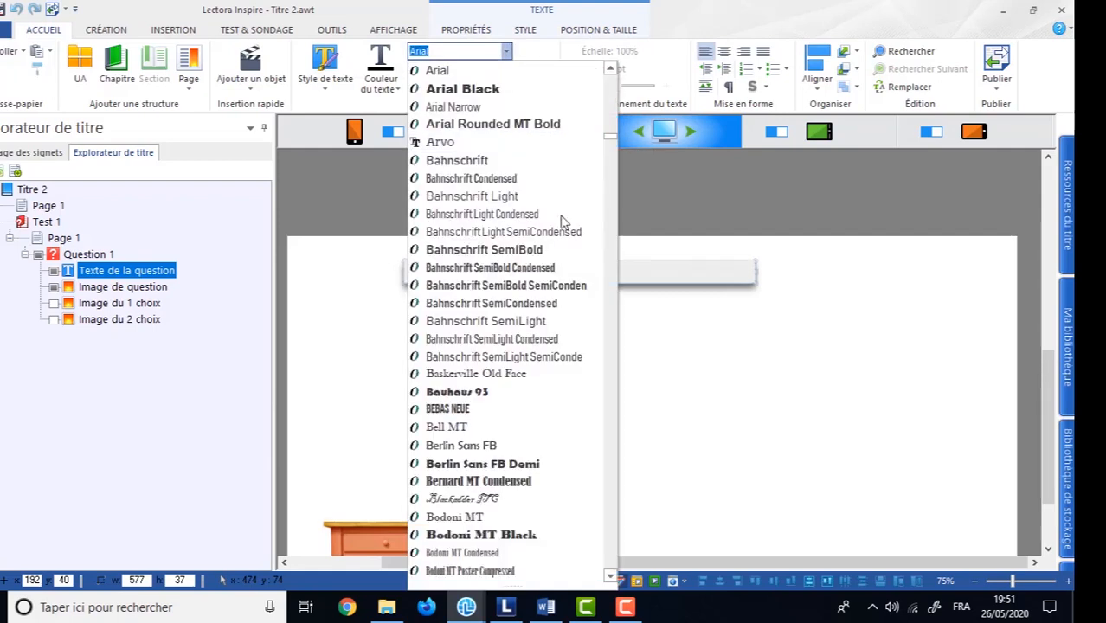
left_click(498, 249)
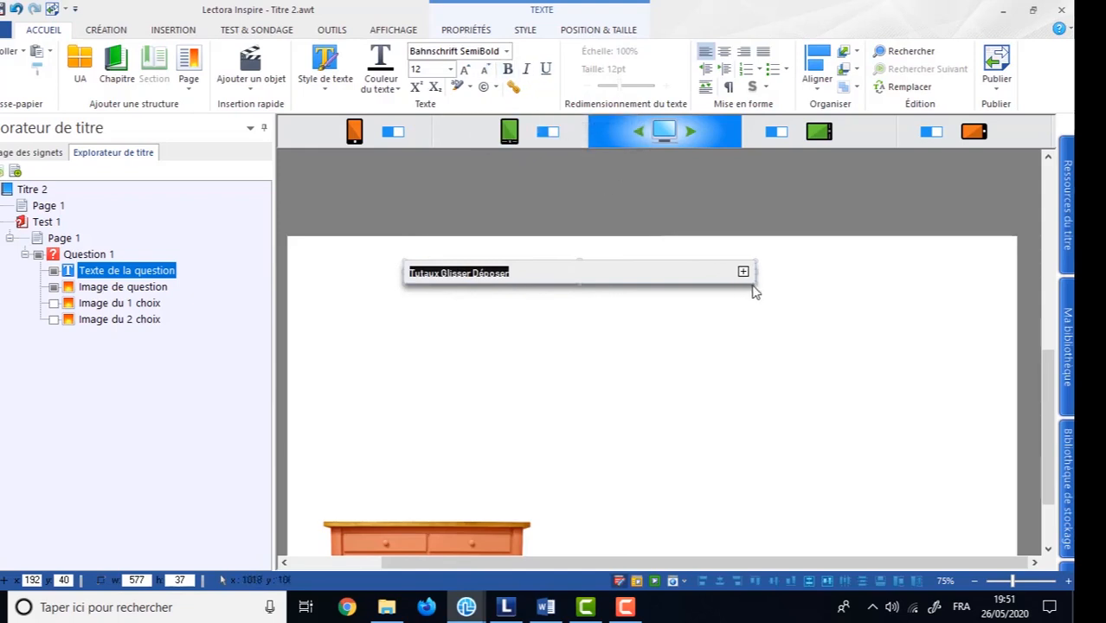
Enlarge the question text block to about 600 by 103 and set its font size to 28.
left_click_drag(758, 287, 770, 324)
left_click(466, 69)
left_click(466, 70)
left_click(469, 67)
left_click(470, 68)
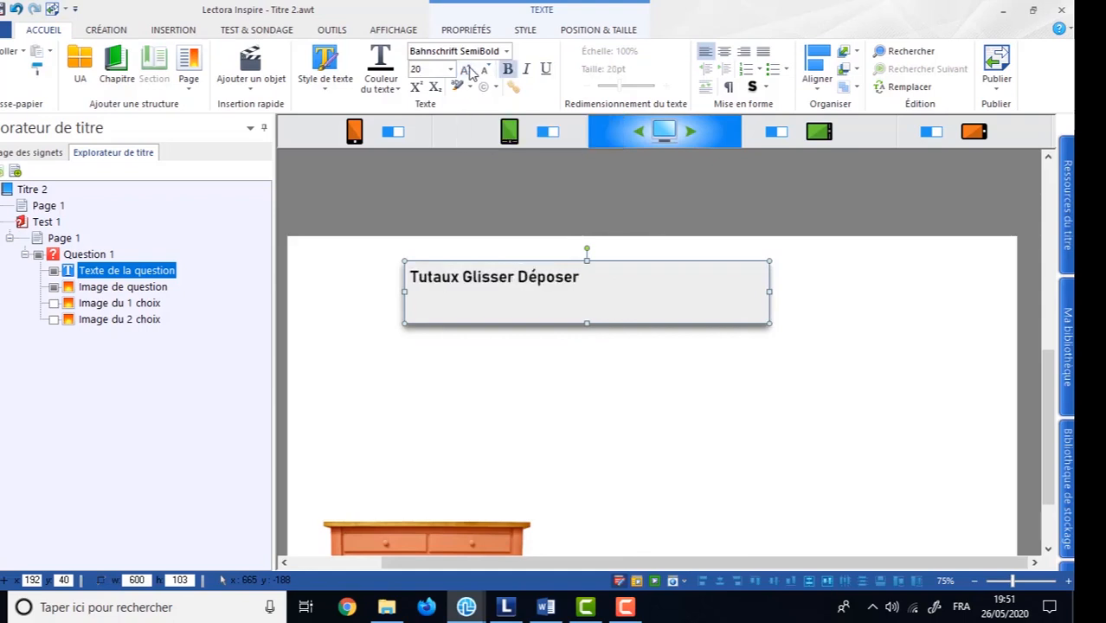
left_click(467, 69)
left_click(467, 69)
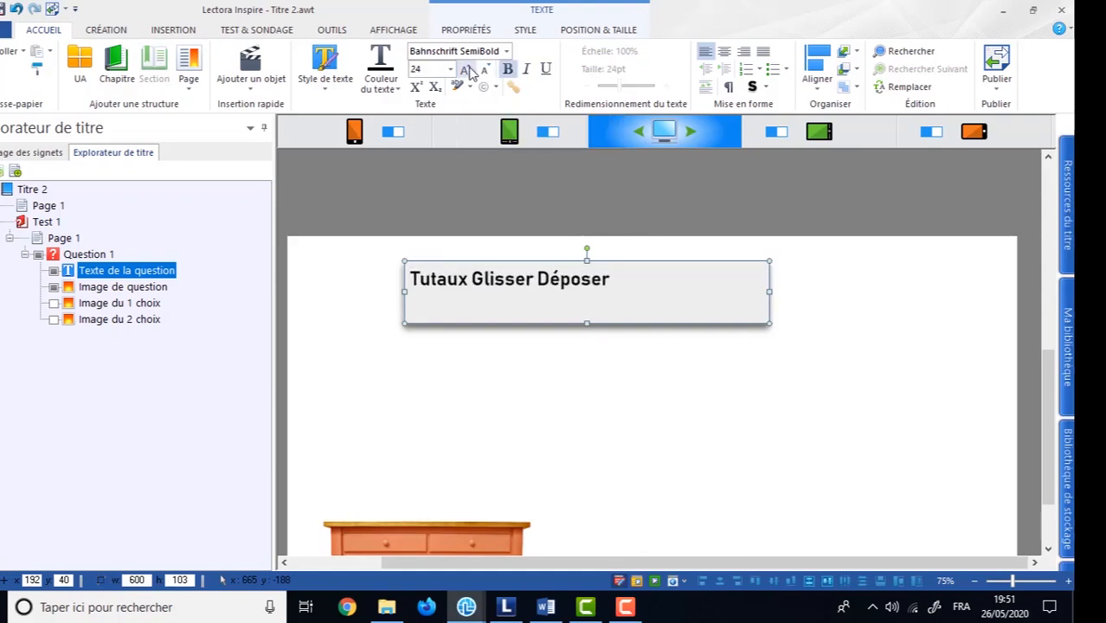
left_click(468, 71)
left_click(468, 77)
left_click(466, 70)
left_click(466, 70)
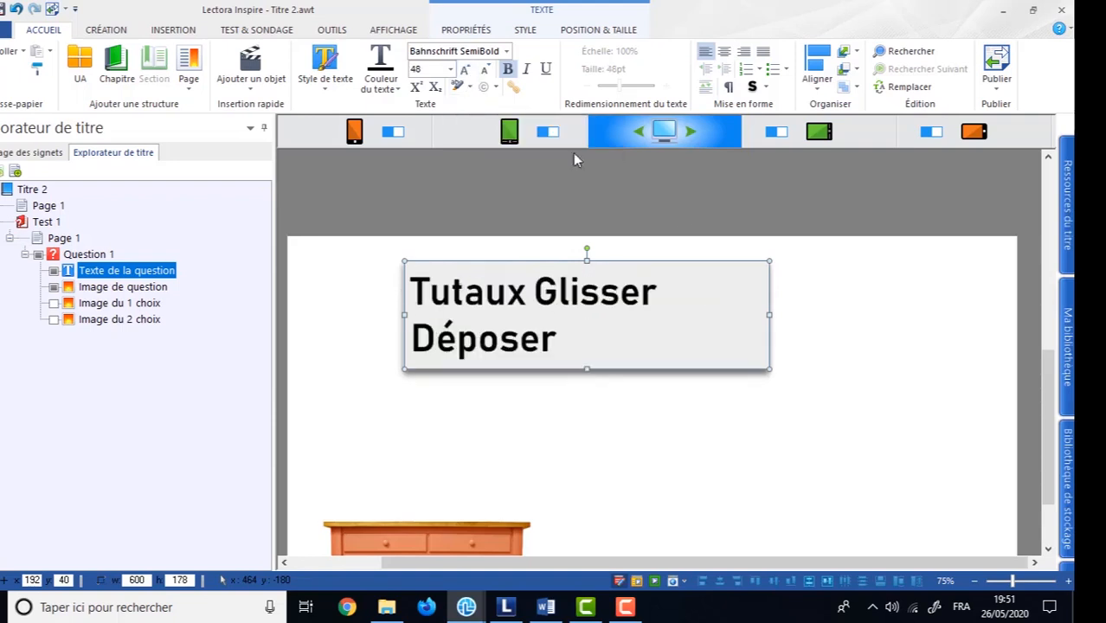
left_click(485, 70)
left_click(484, 70)
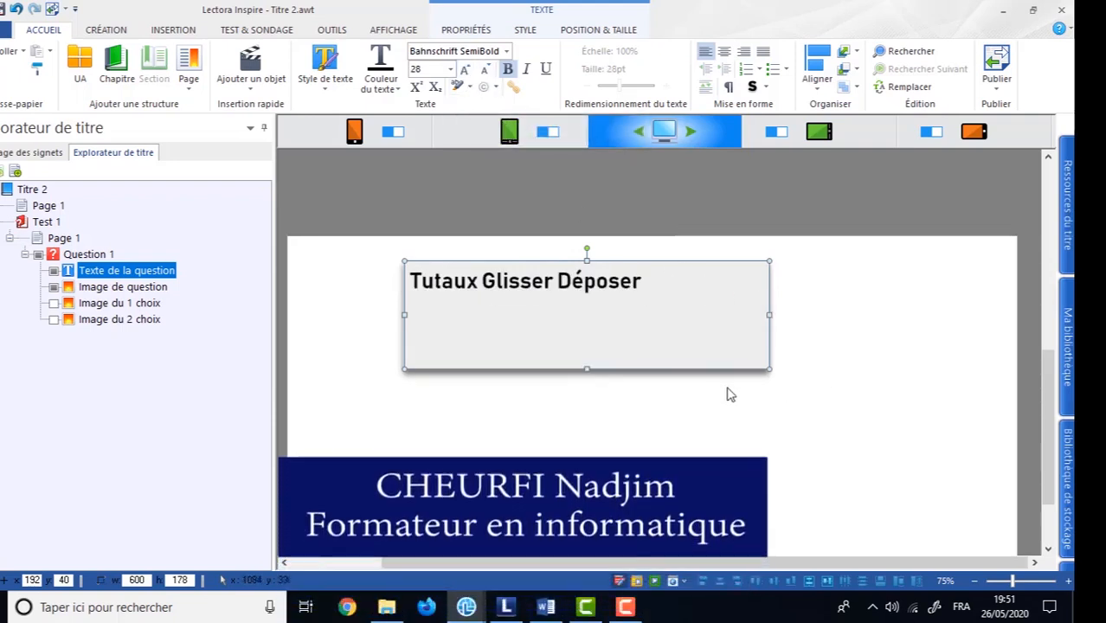
Shrink the question text block to about 425 by 77 and centre its text.
left_click(770, 374)
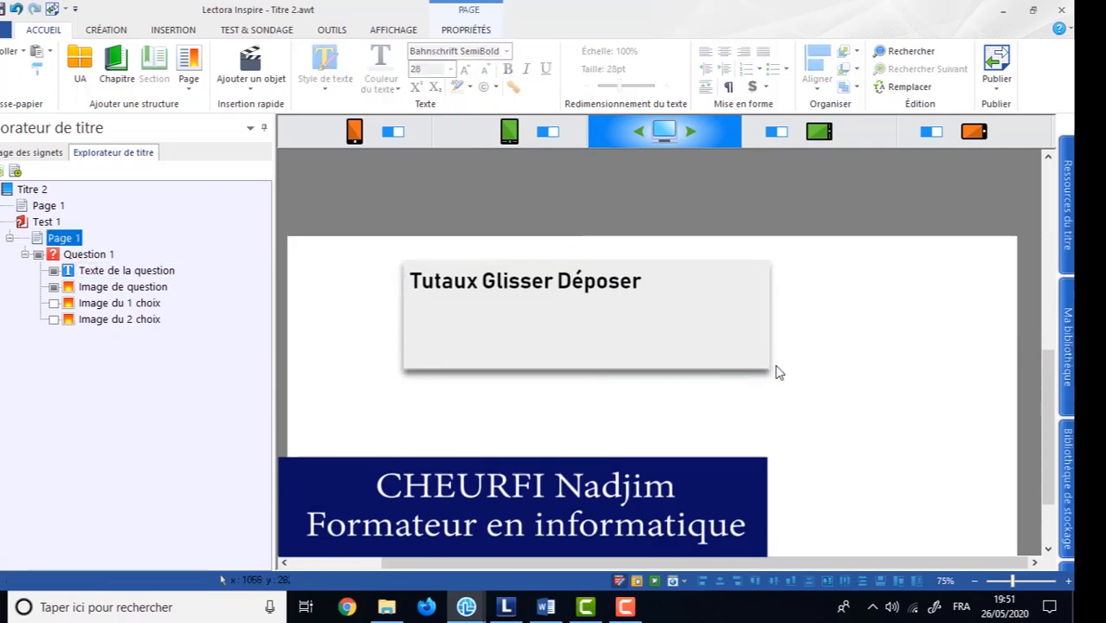
left_click(769, 367)
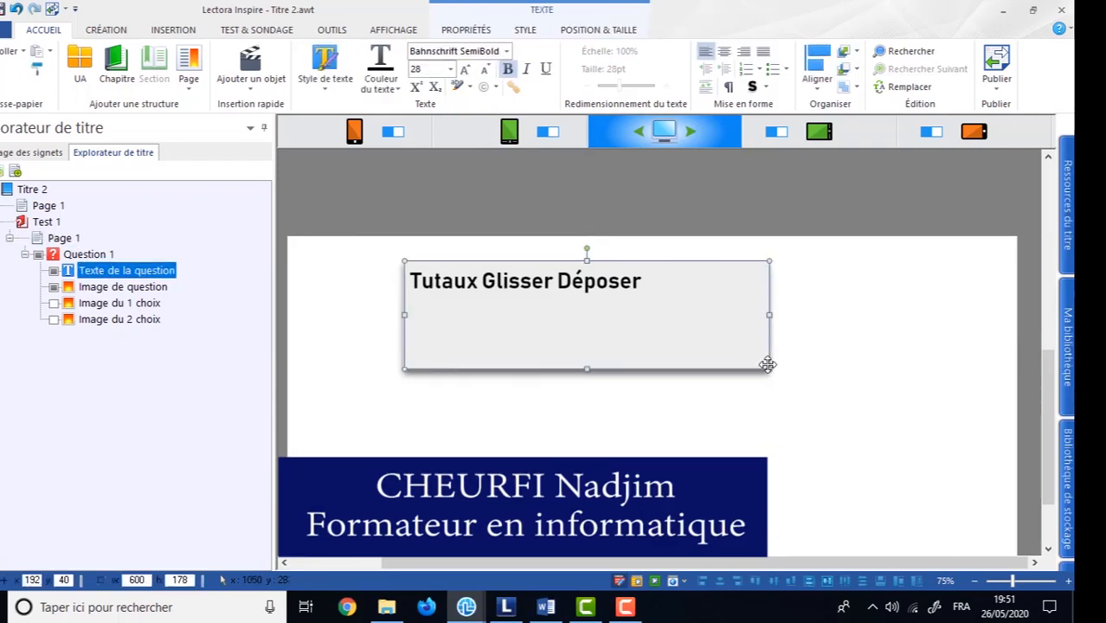
left_click_drag(758, 364, 663, 309)
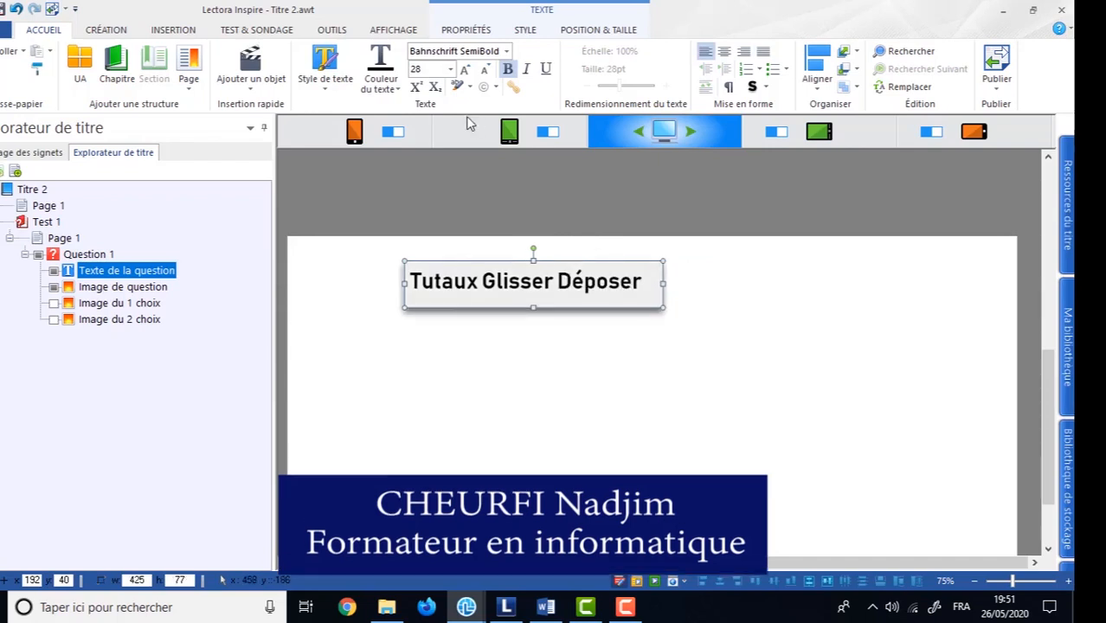
left_click(725, 51)
left_click(764, 337)
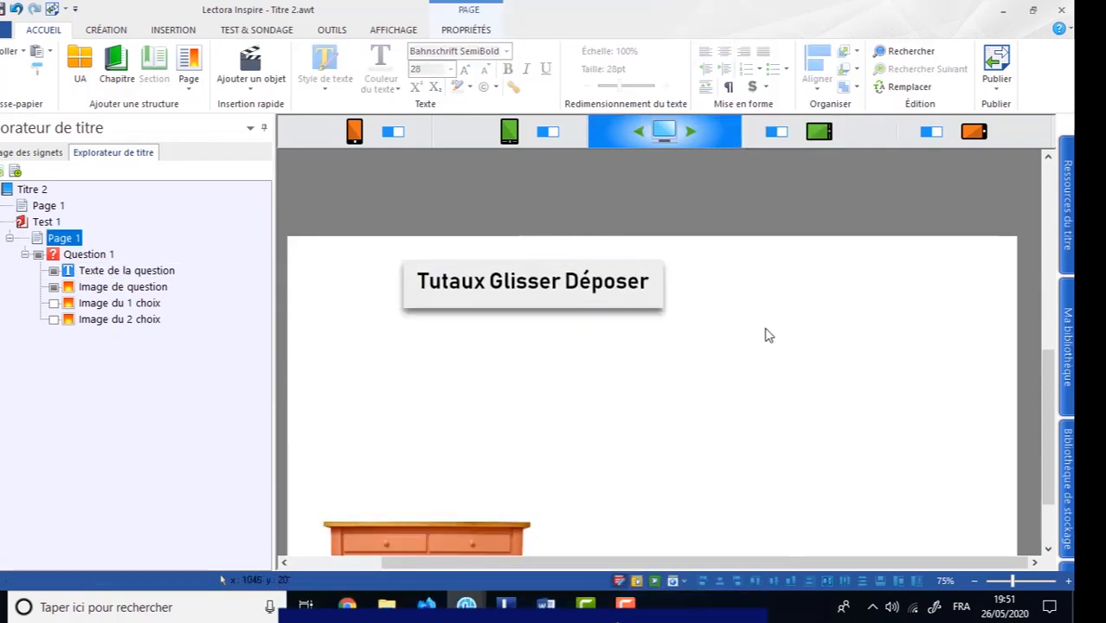
Preview the question page to check how its elements display, and close the preview.
scroll(742, 330, "down", 2)
scroll(742, 333, "up", 1)
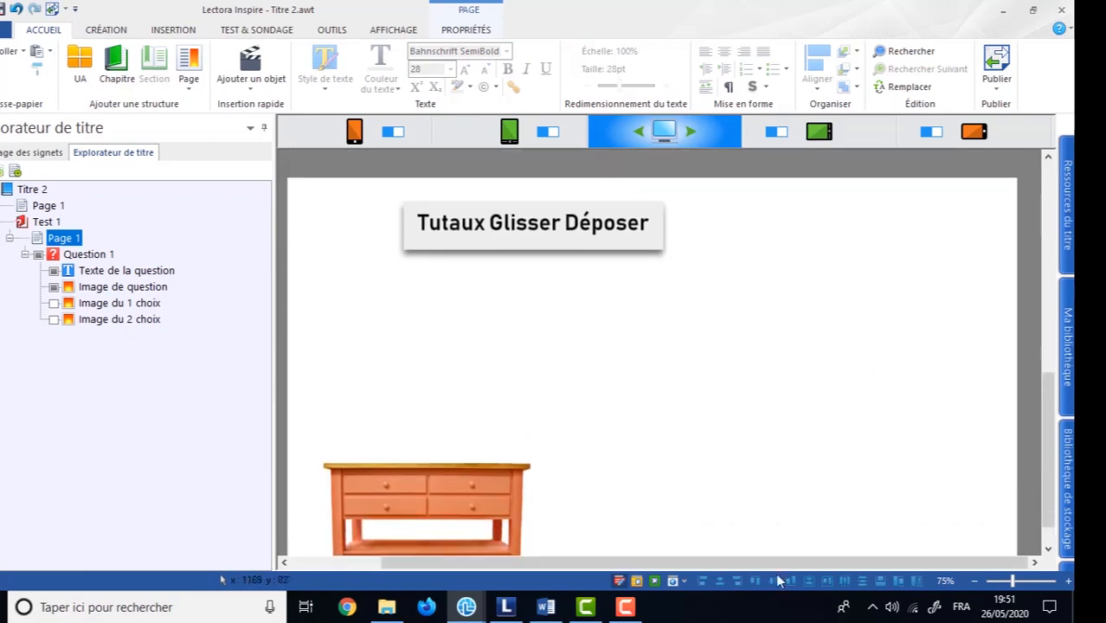
left_click(655, 581)
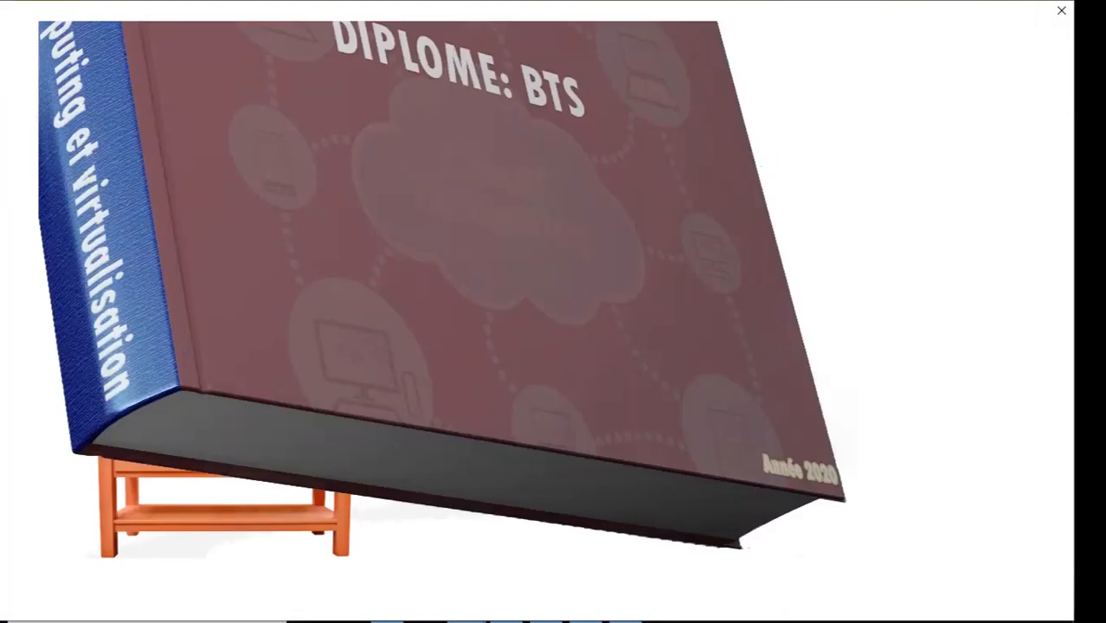
left_click(1061, 10)
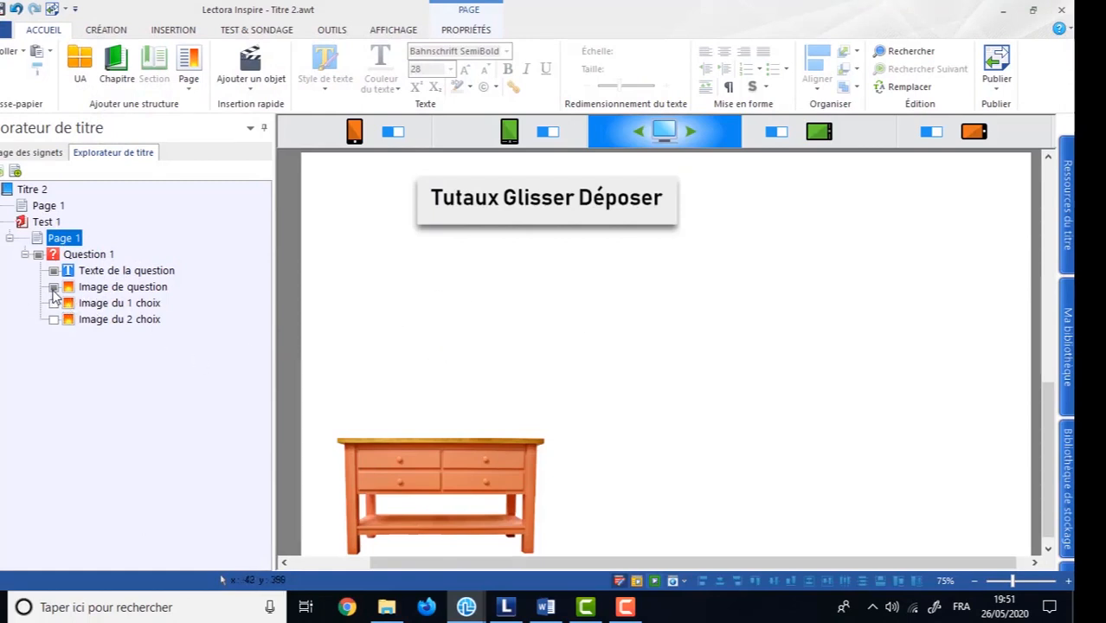
Show the image of choice 1 and set its width to 140 with proportions kept.
left_click(53, 302)
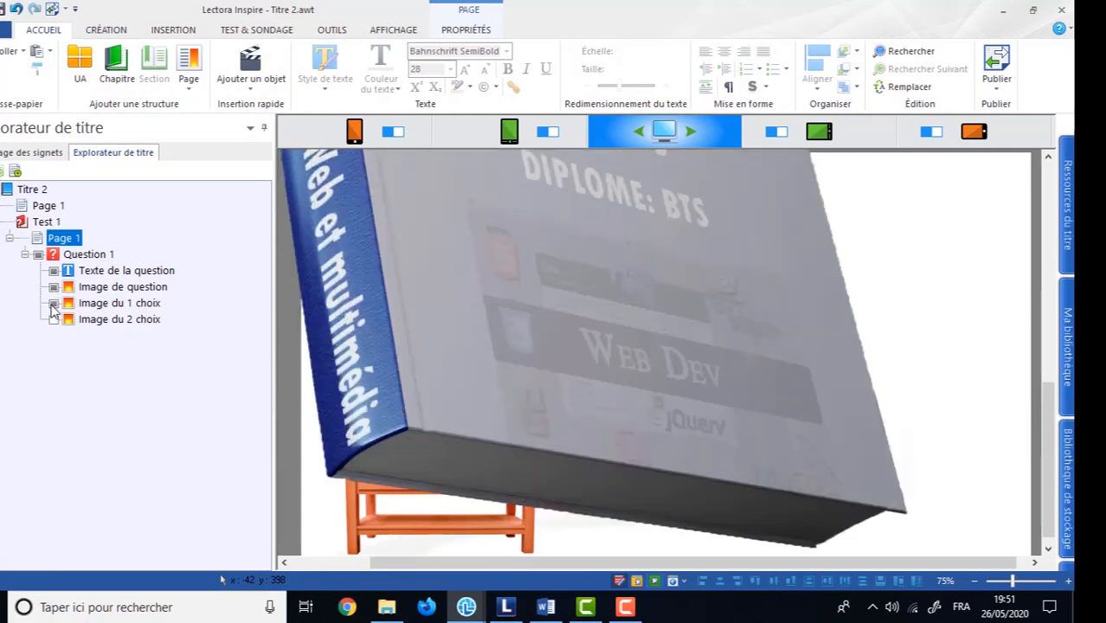
left_click(622, 315)
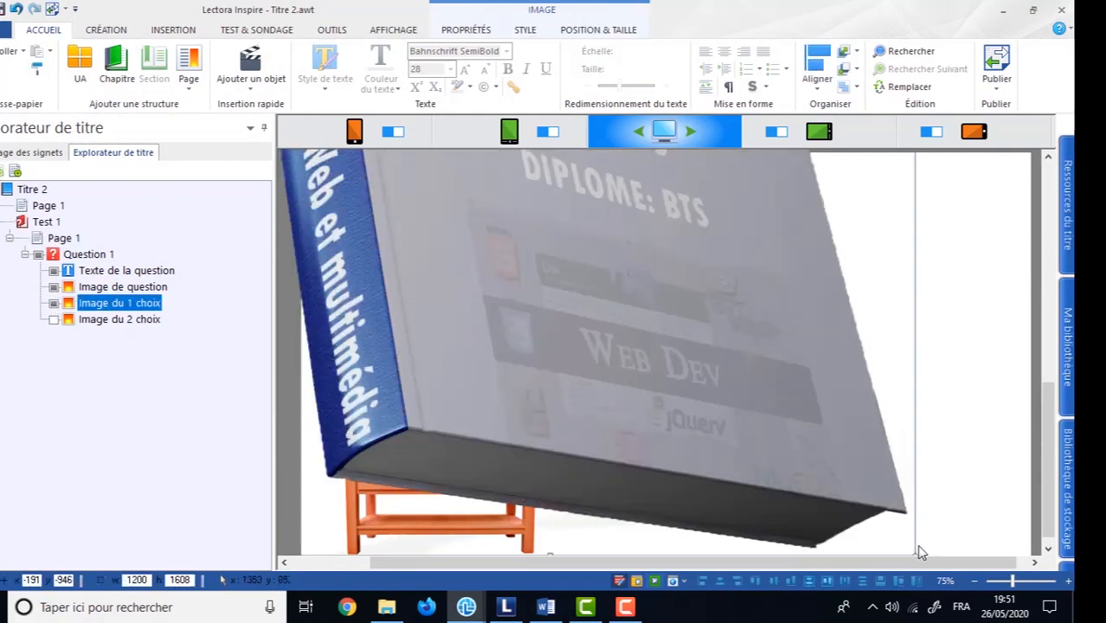
left_click(601, 32)
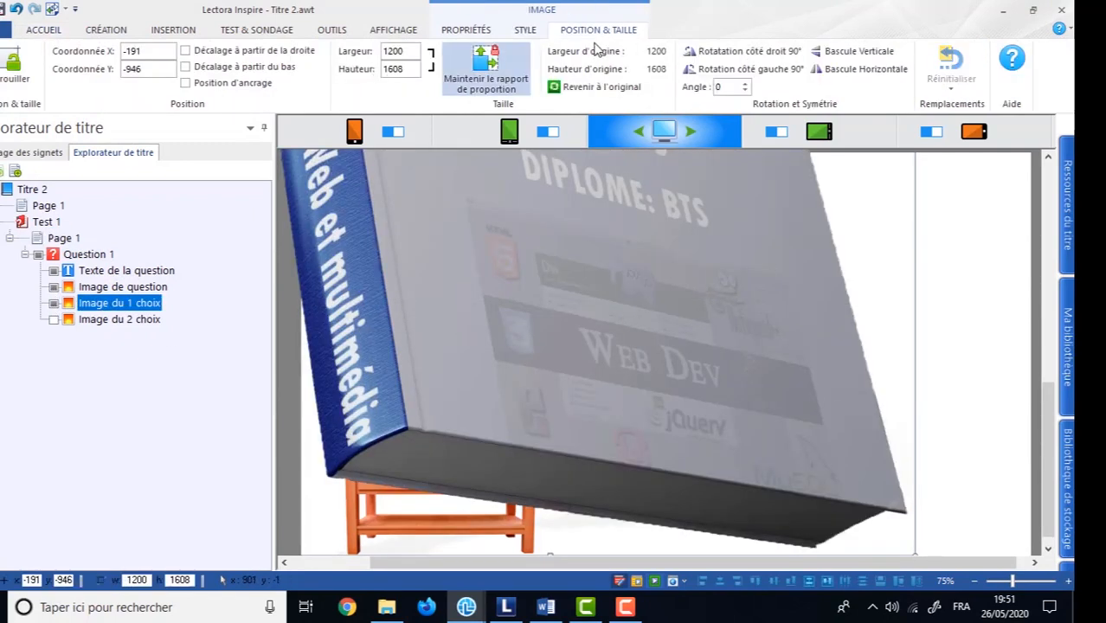
left_click_drag(404, 50, 328, 55)
type("140")
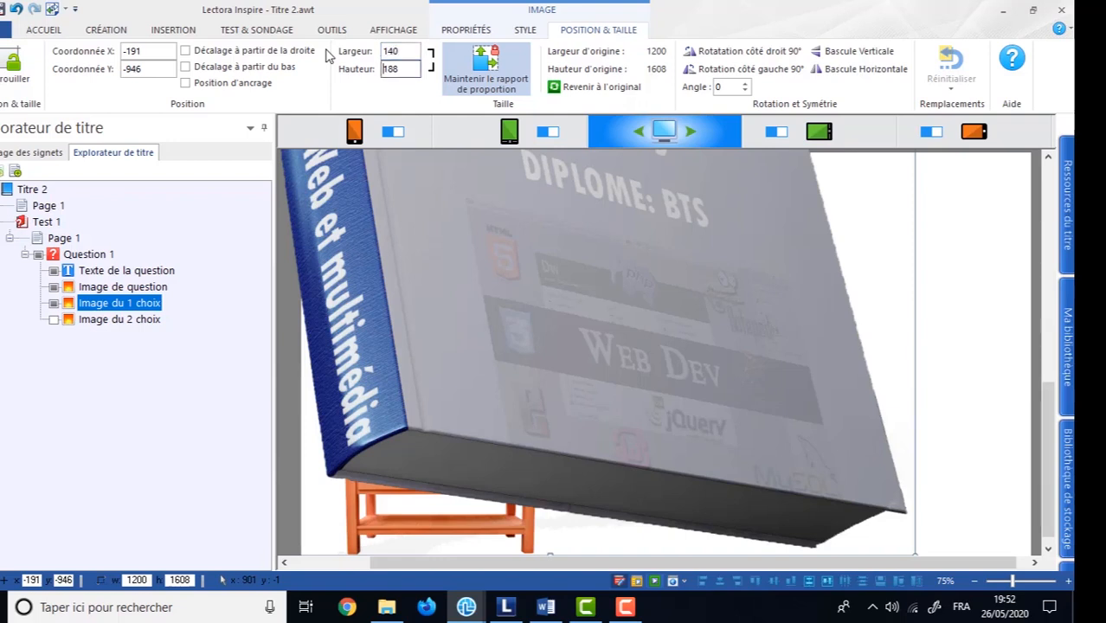
key("Return")
Move the choice 1 book image onto the right side of the page, at about x 796, y 123.
scroll(638, 303, "up", 4)
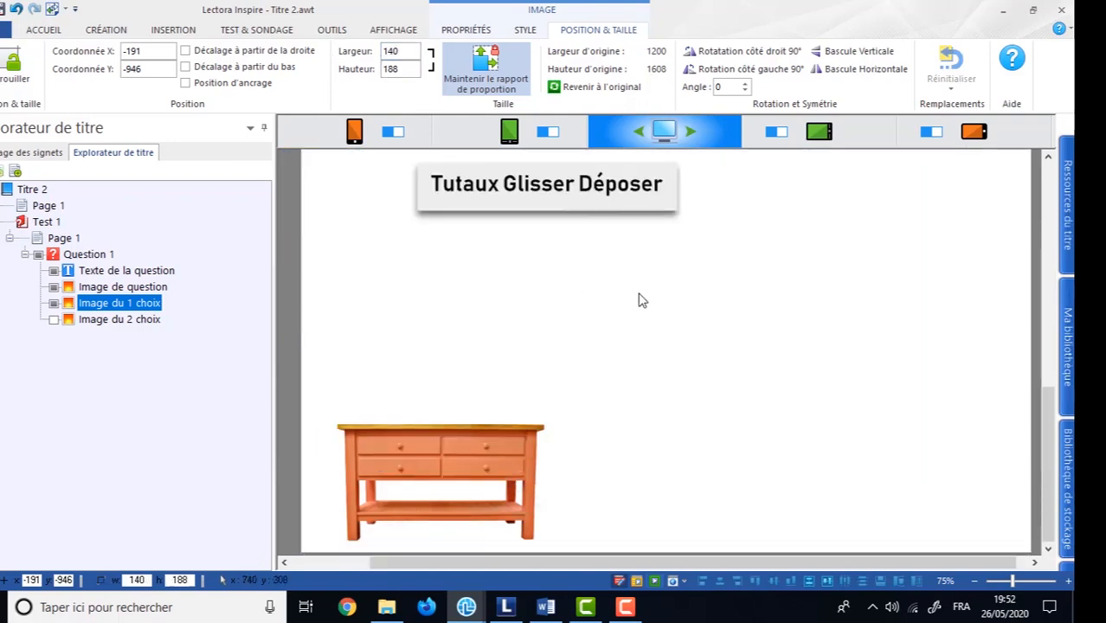
scroll(638, 298, "down", 5)
scroll(591, 429, "up", 1)
left_click_drag(660, 560, 507, 567)
scroll(520, 408, "up", 5)
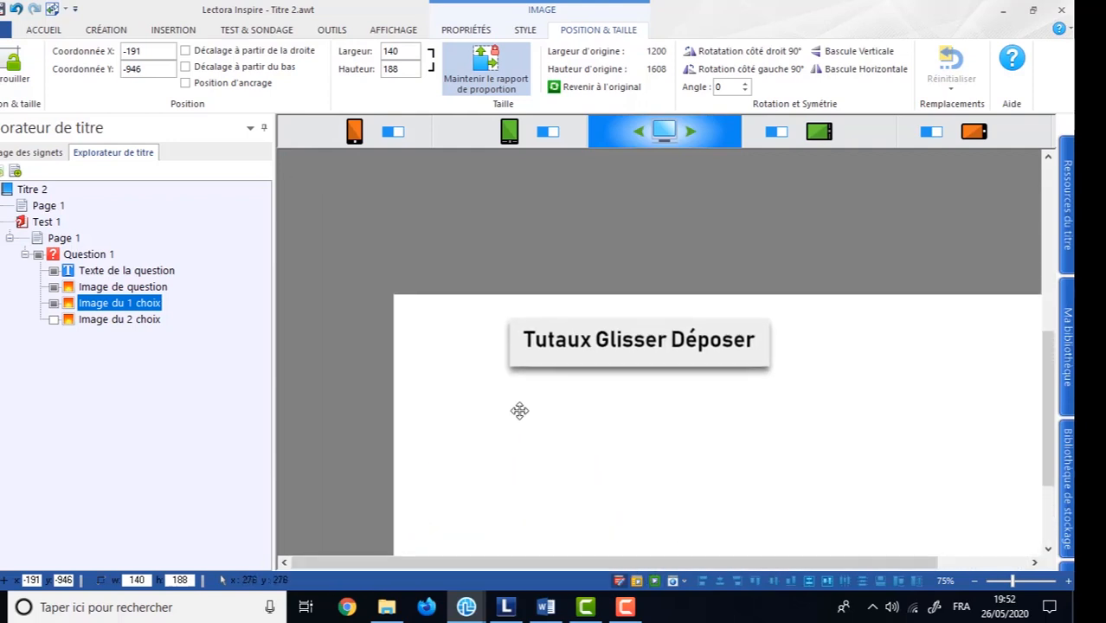
scroll(520, 407, "up", 2)
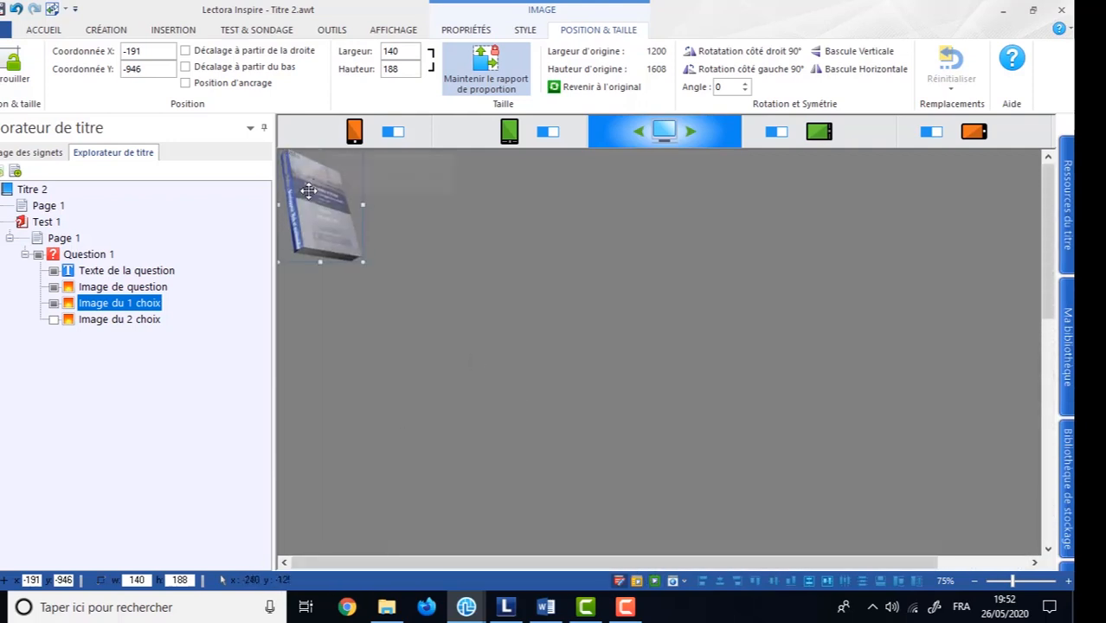
left_click_drag(316, 216, 602, 467)
scroll(736, 381, "down", 3)
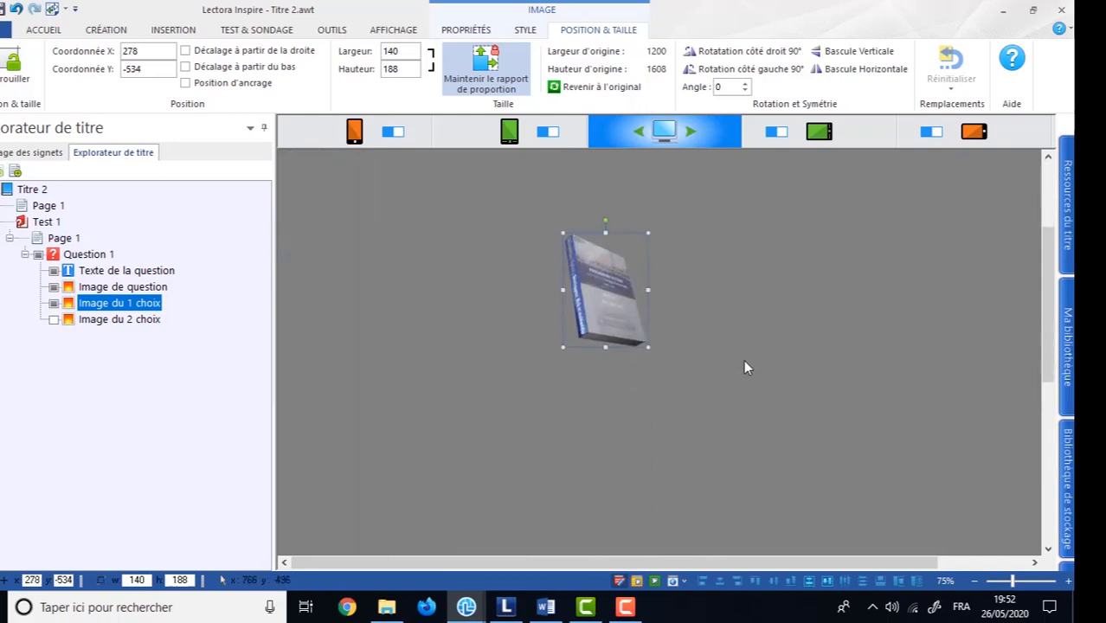
left_click_drag(618, 268, 759, 482)
scroll(808, 420, "down", 3)
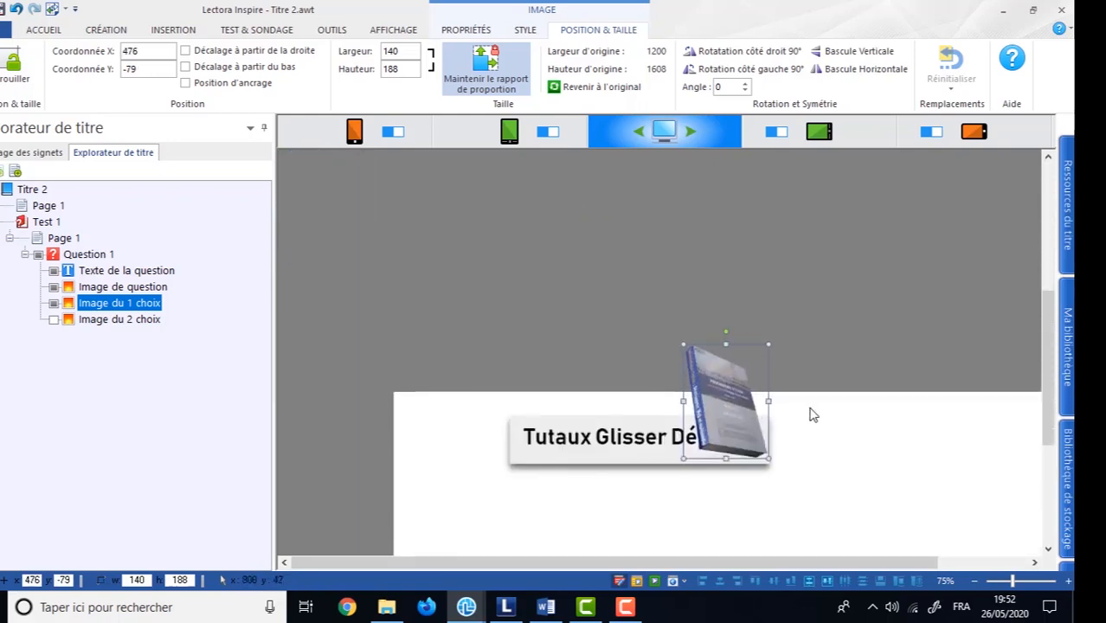
left_click_drag(721, 292, 916, 415)
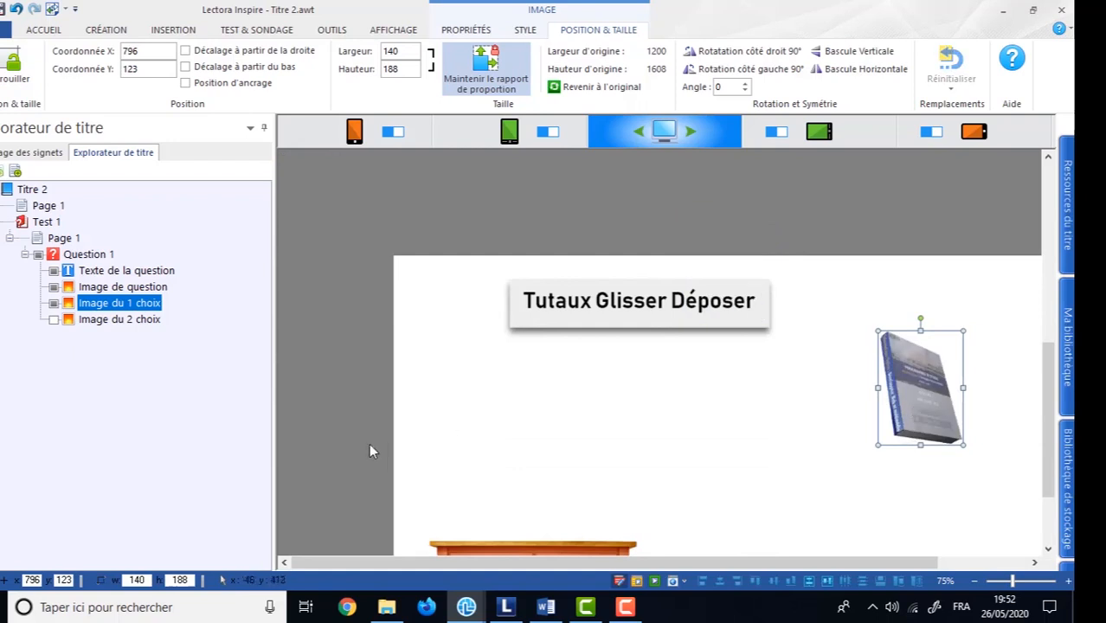
Show the image of choice 2 and set its width to 140 with proportions kept.
left_click(56, 321)
left_click(98, 327)
left_click(403, 46)
key("ctrl+a")
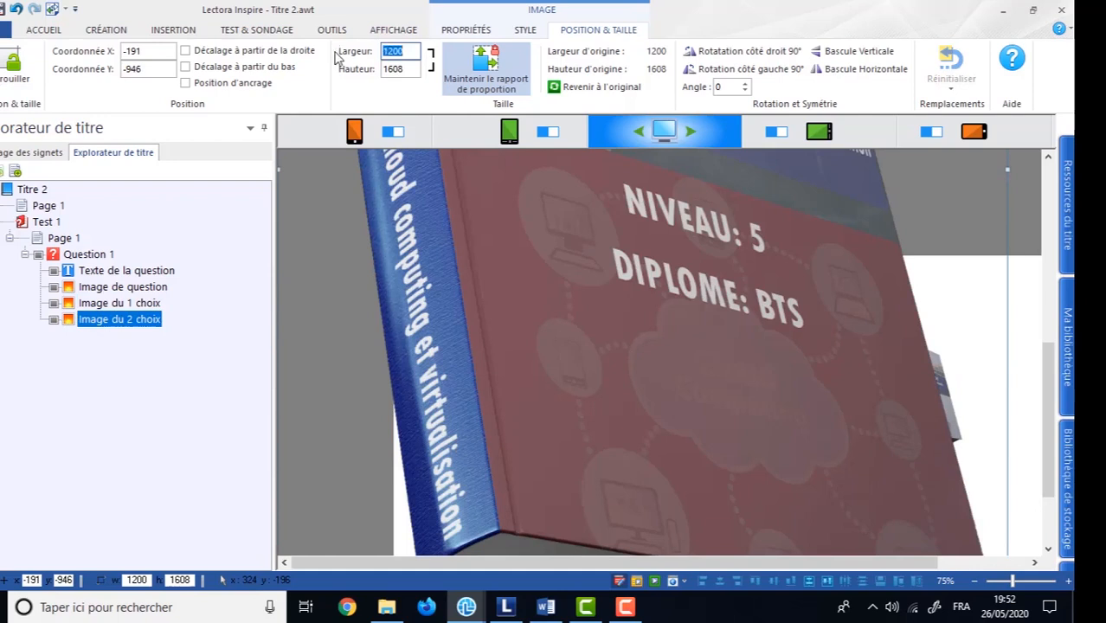
type("140")
key("Return")
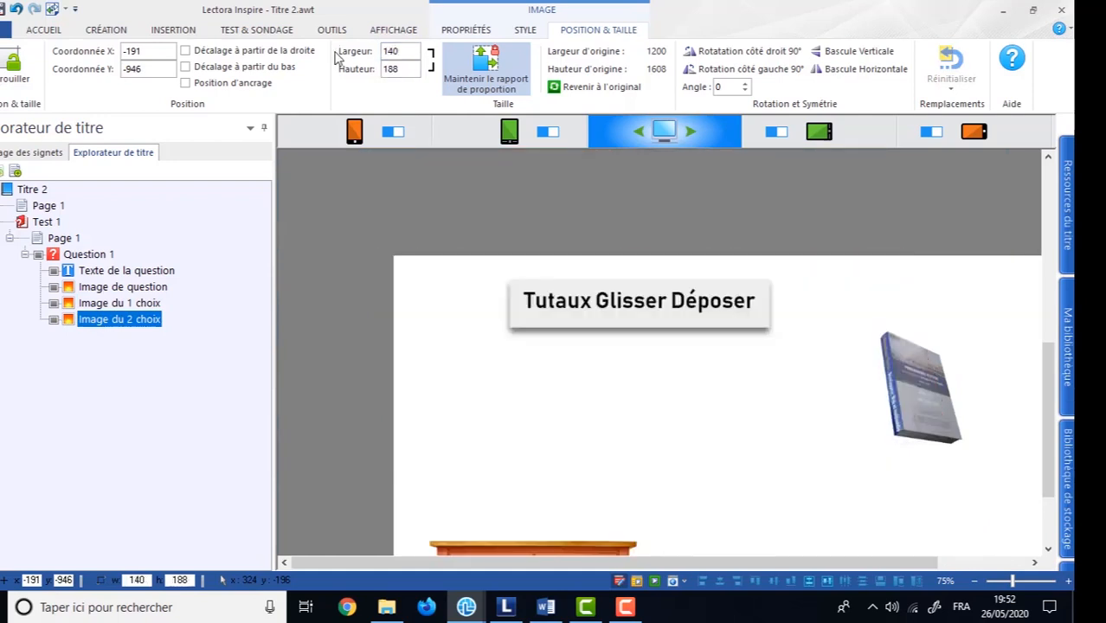
Bring the choice 2 book image onto the page at X 0, Y 0.
left_click(141, 47)
key("ctrl+a")
type("0")
key("Return")
left_click(145, 71)
type("0")
key("Return")
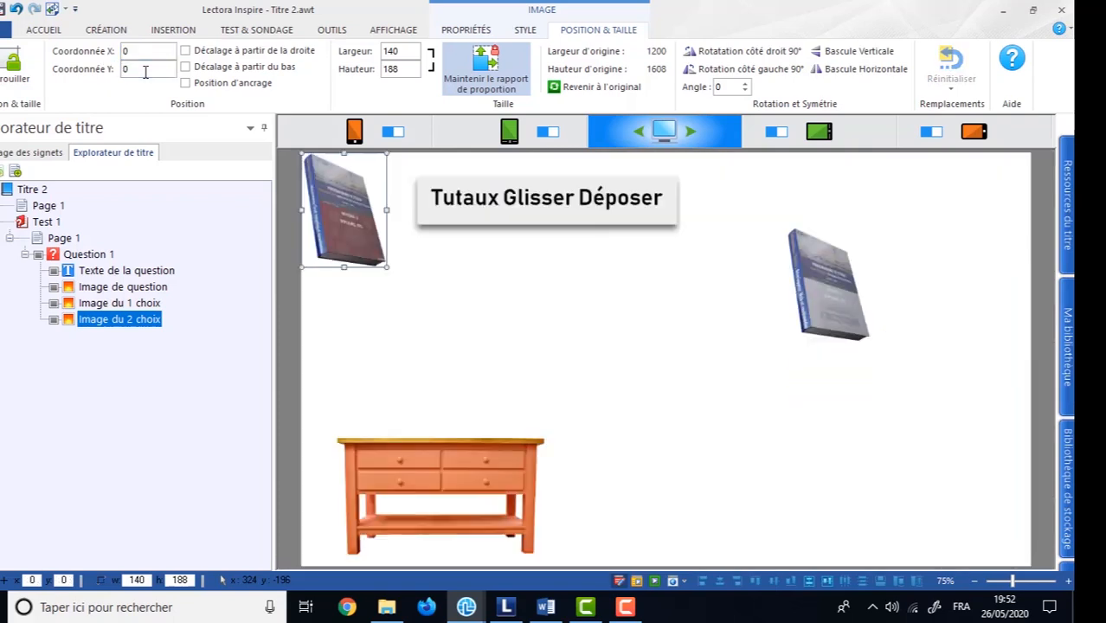
Arrange the books side by side near the page's upper right, choice 2 at about x 798, y 90 and choice 1 at about x 968, y 111.
left_click_drag(327, 220, 945, 265)
left_click_drag(833, 264, 867, 231)
left_click_drag(918, 265, 920, 281)
left_click_drag(856, 264, 858, 278)
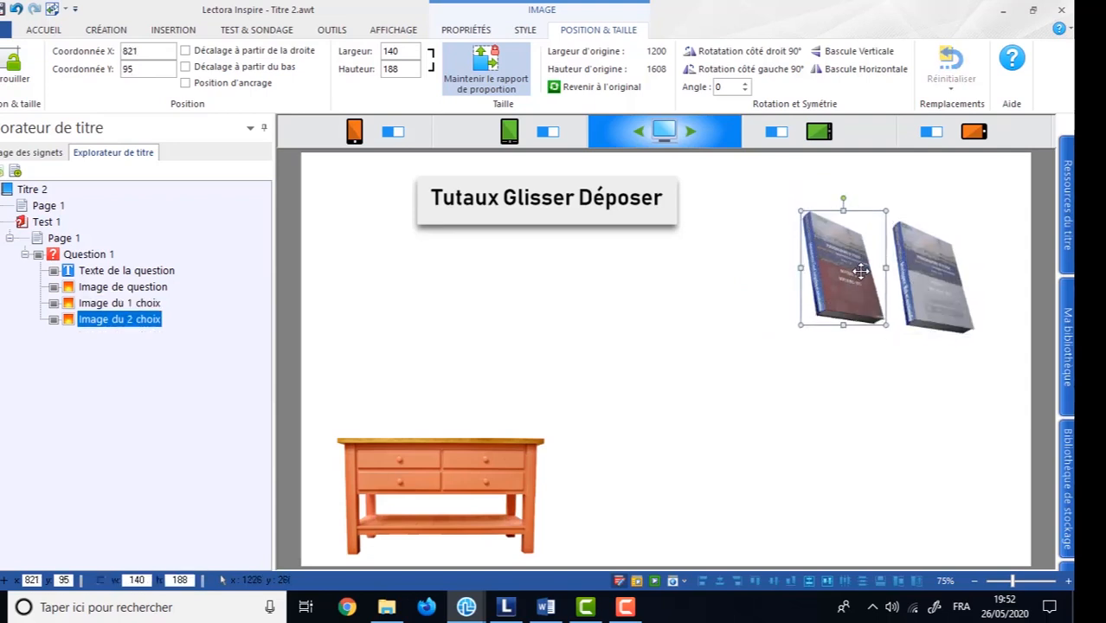
left_click(842, 376)
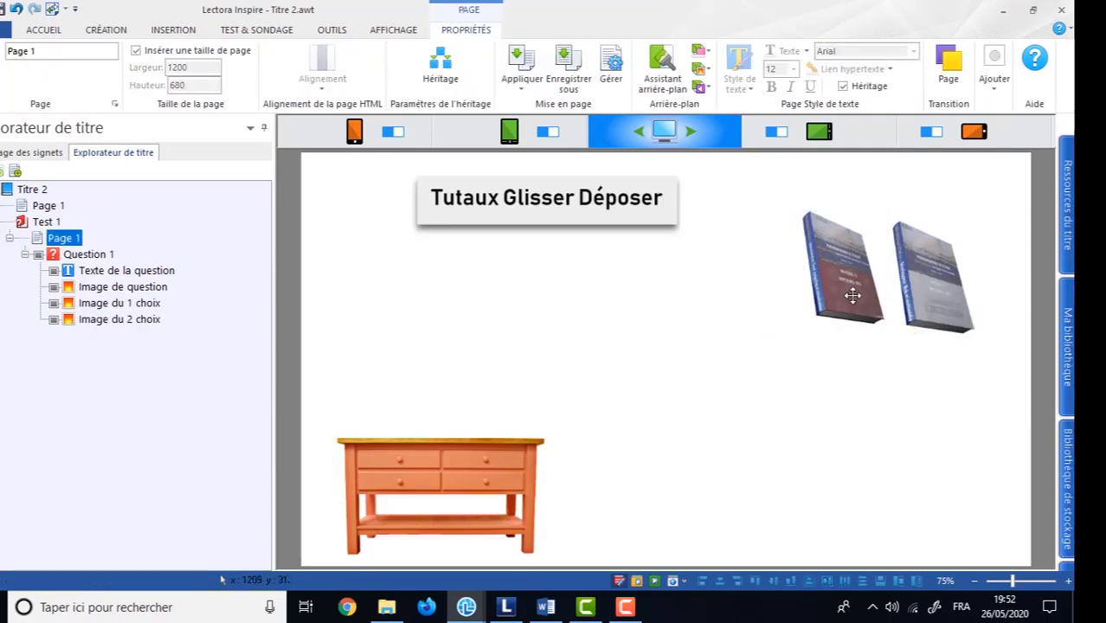
left_click_drag(853, 296, 838, 292)
left_click(805, 365)
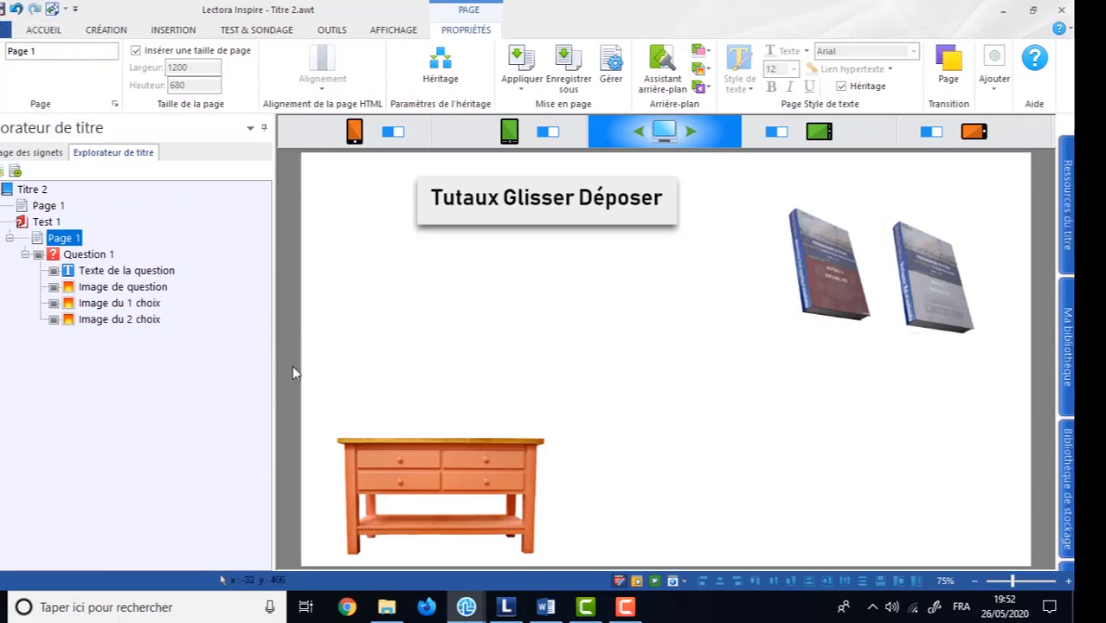
Preview the question page, test moving both books onto the table, and close the preview.
left_click(656, 581)
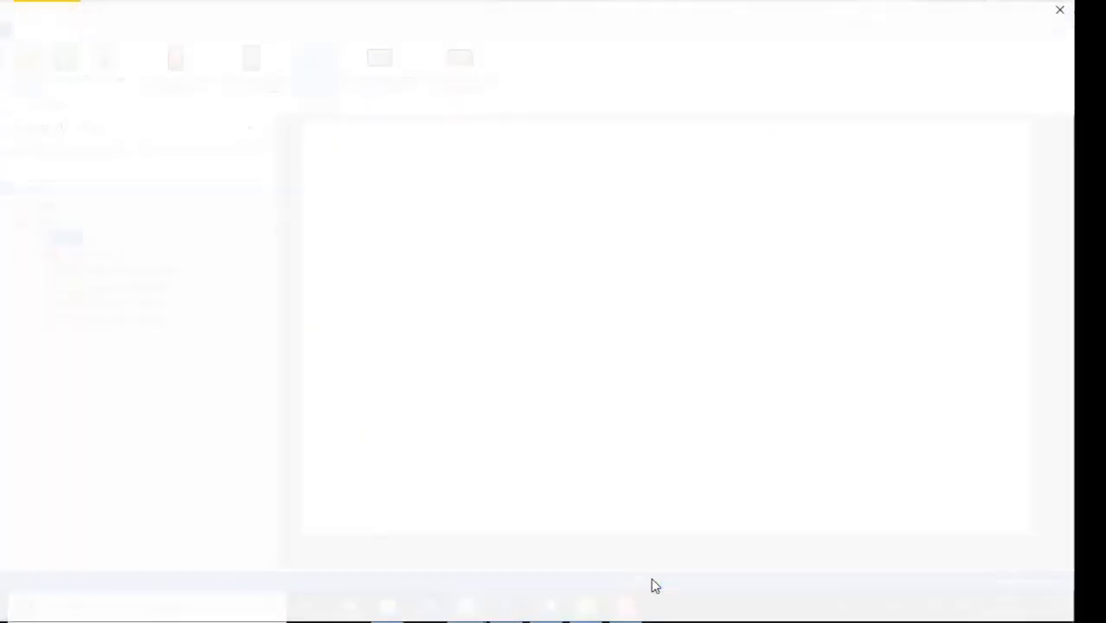
left_click_drag(734, 210, 268, 364)
left_click_drag(733, 164, 233, 308)
left_click_drag(875, 197, 244, 342)
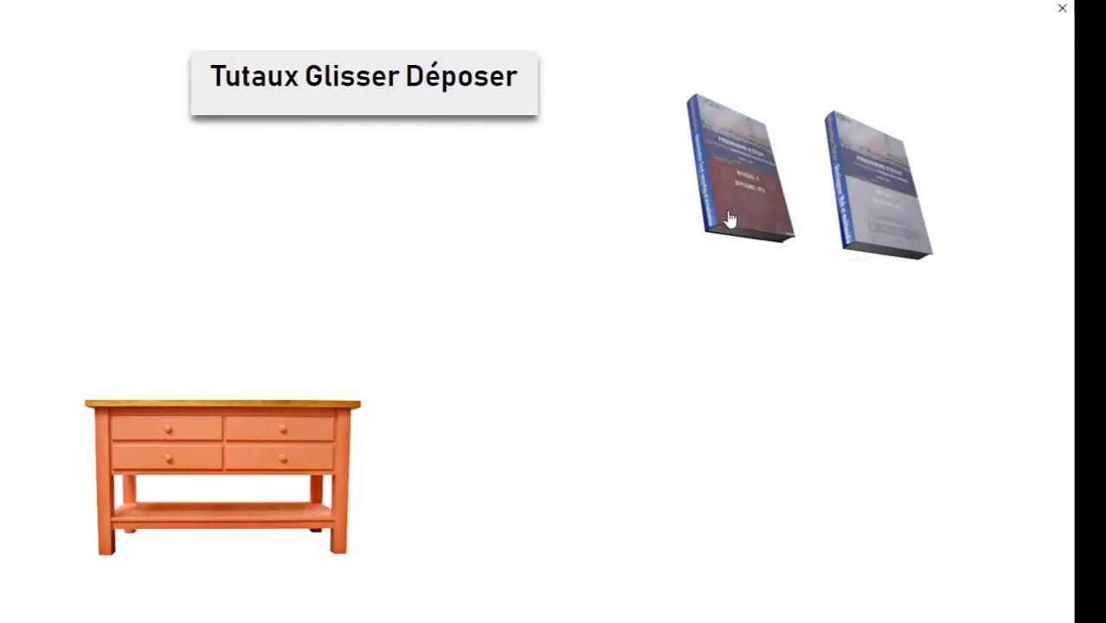
left_click_drag(741, 177, 207, 336)
left_click_drag(730, 177, 212, 343)
left_click_drag(904, 202, 238, 350)
left_click(1064, 9)
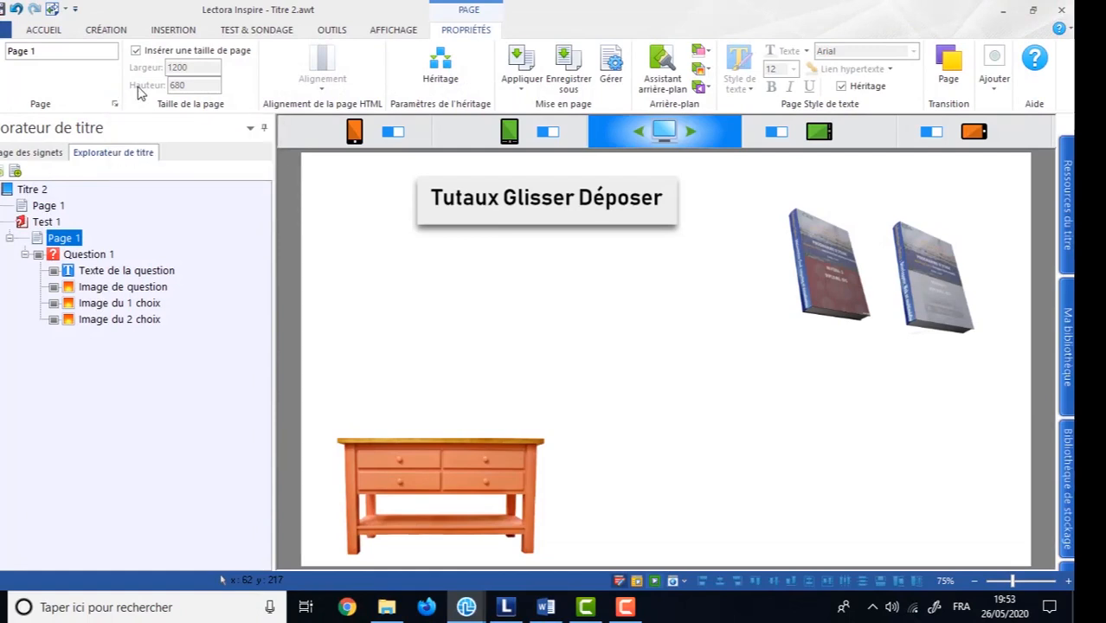
Rename the question text element as "Tutaux glisser-déposer" in the title structure.
left_click(127, 272)
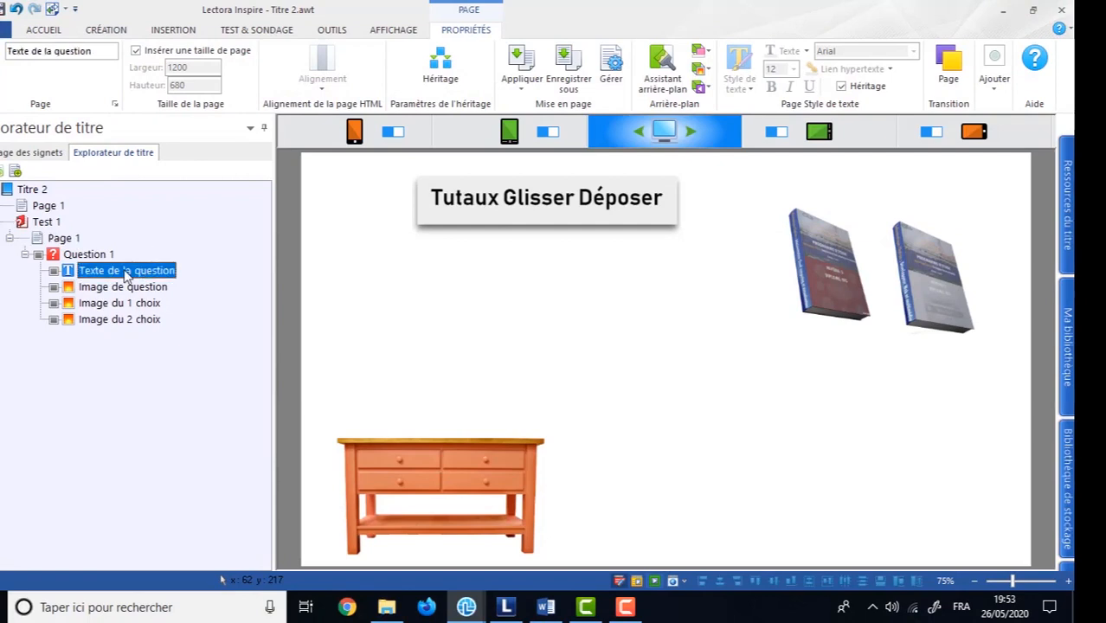
left_click(125, 271)
left_click_drag(186, 271, 68, 271)
type("Tu")
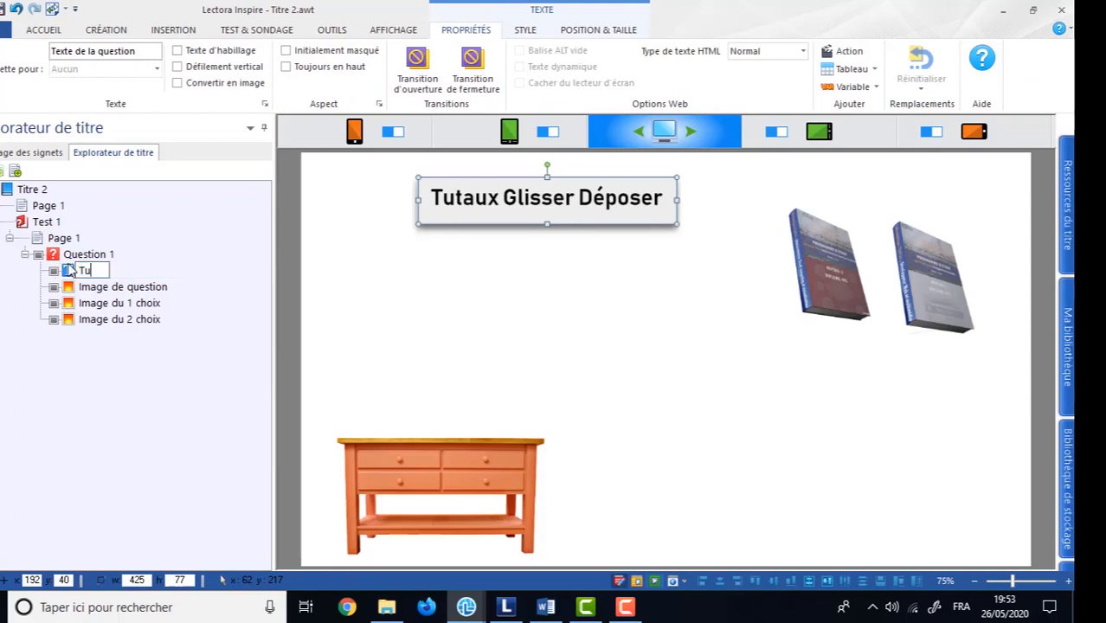
type("taux glisser-déposer")
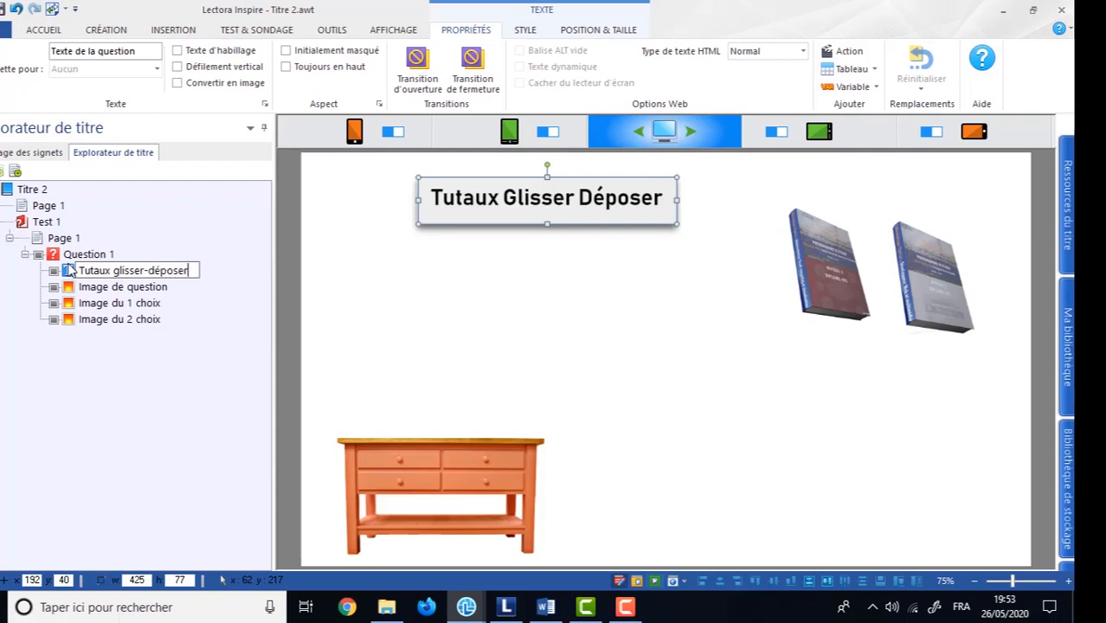
Rename the question image element as "Table".
left_click(113, 292)
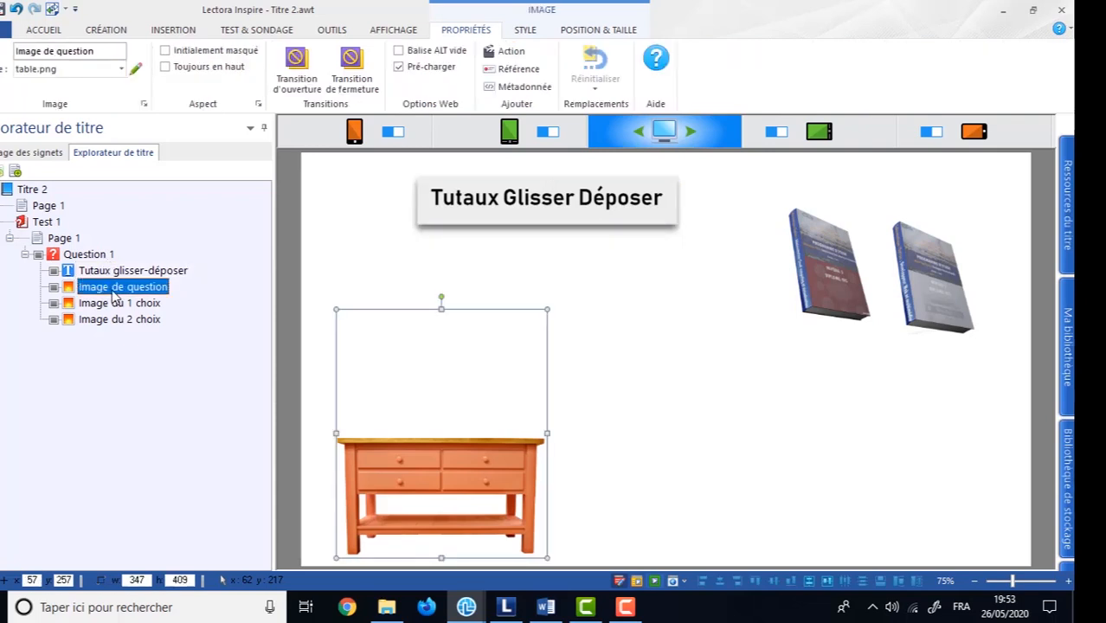
left_click(113, 290)
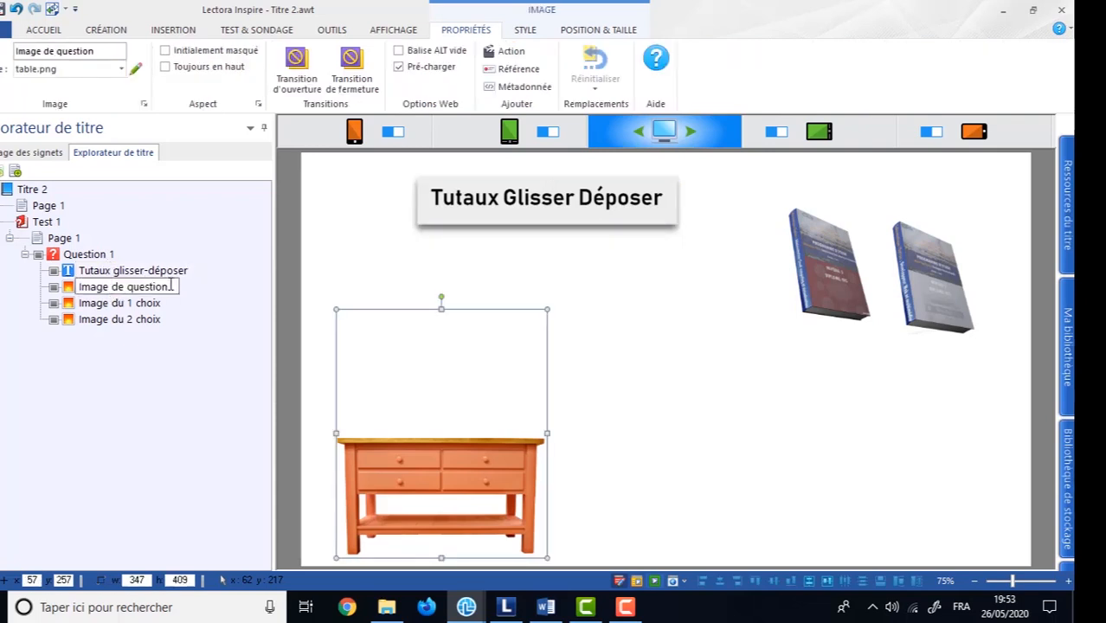
left_click_drag(171, 287, 80, 273)
type("Itab")
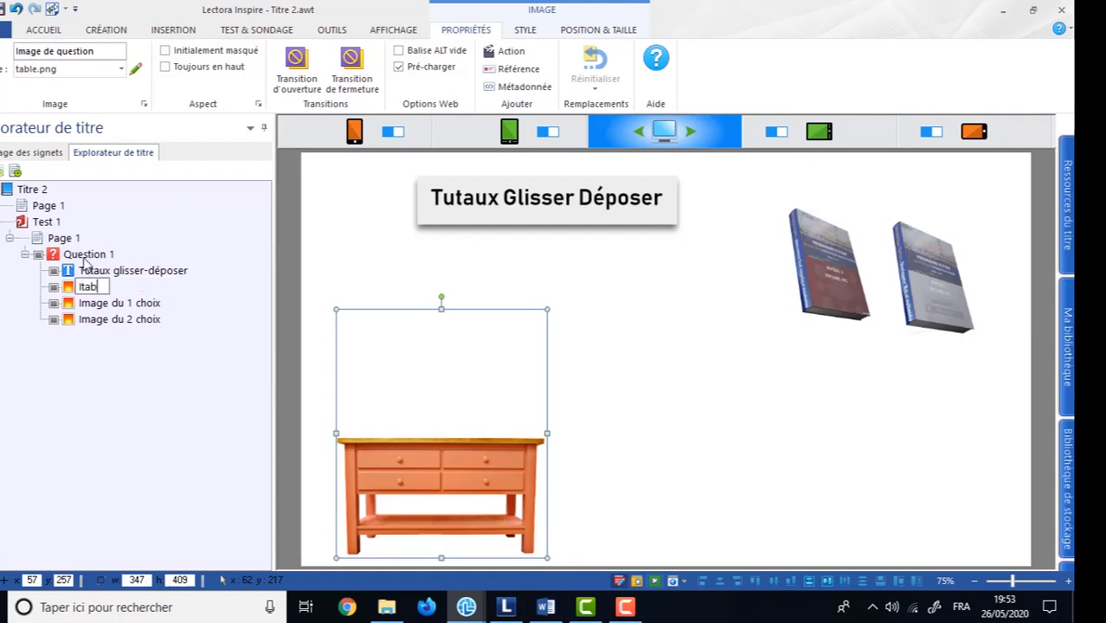
type("le")
key("Return")
left_click(89, 288)
key("BackSpace")
key("Delete")
type("T")
key("Return")
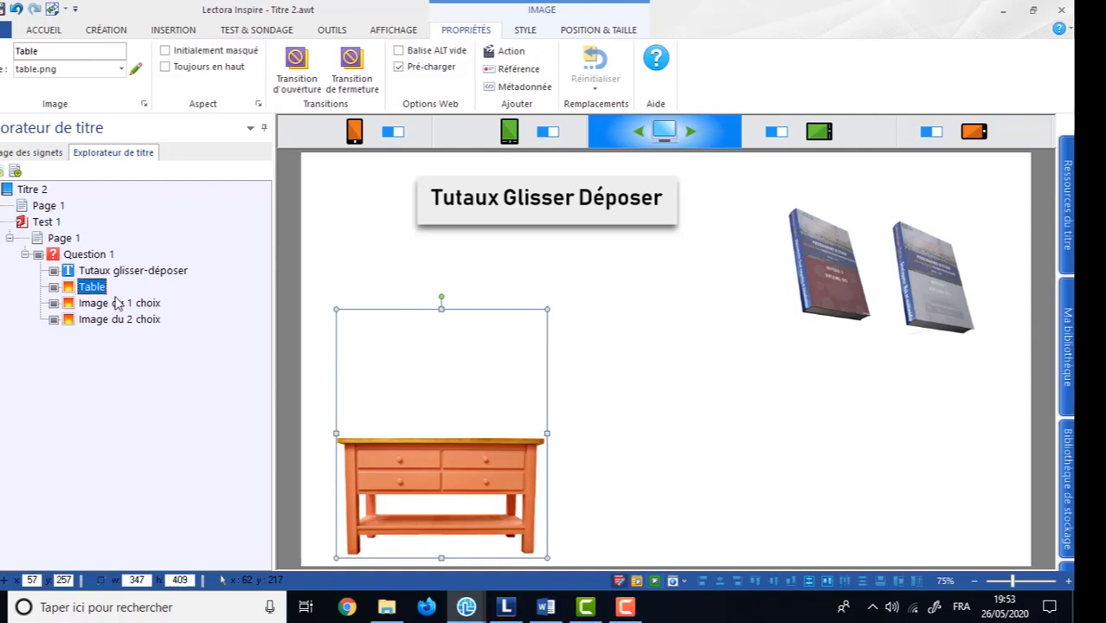
Rename the choice 1 image element as "dwm".
left_click(117, 303)
left_click(136, 303)
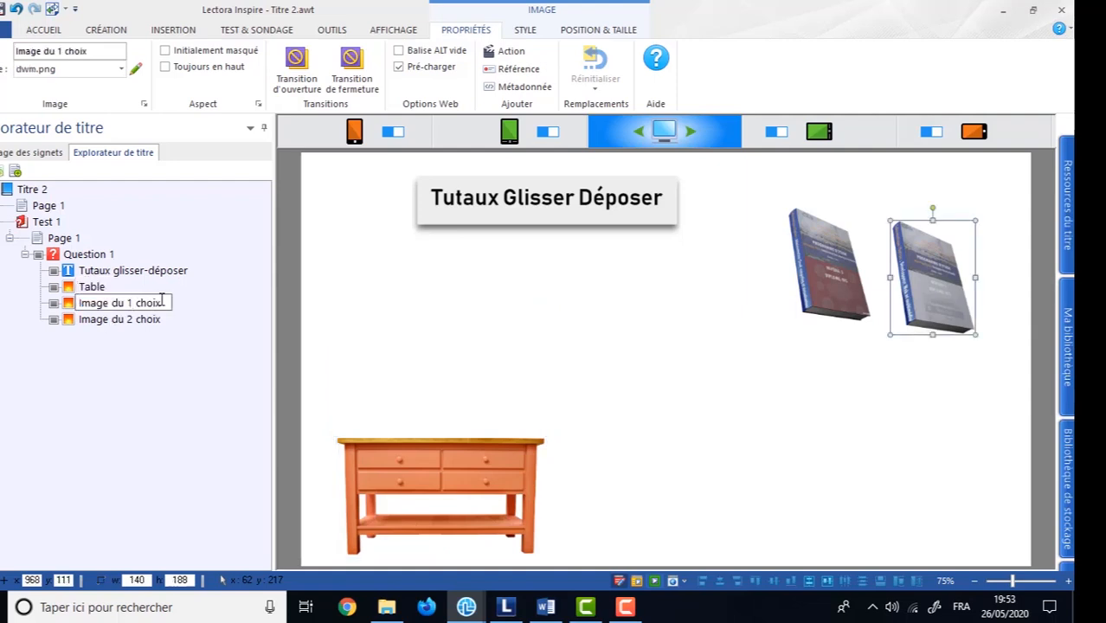
left_click_drag(162, 299, 58, 294)
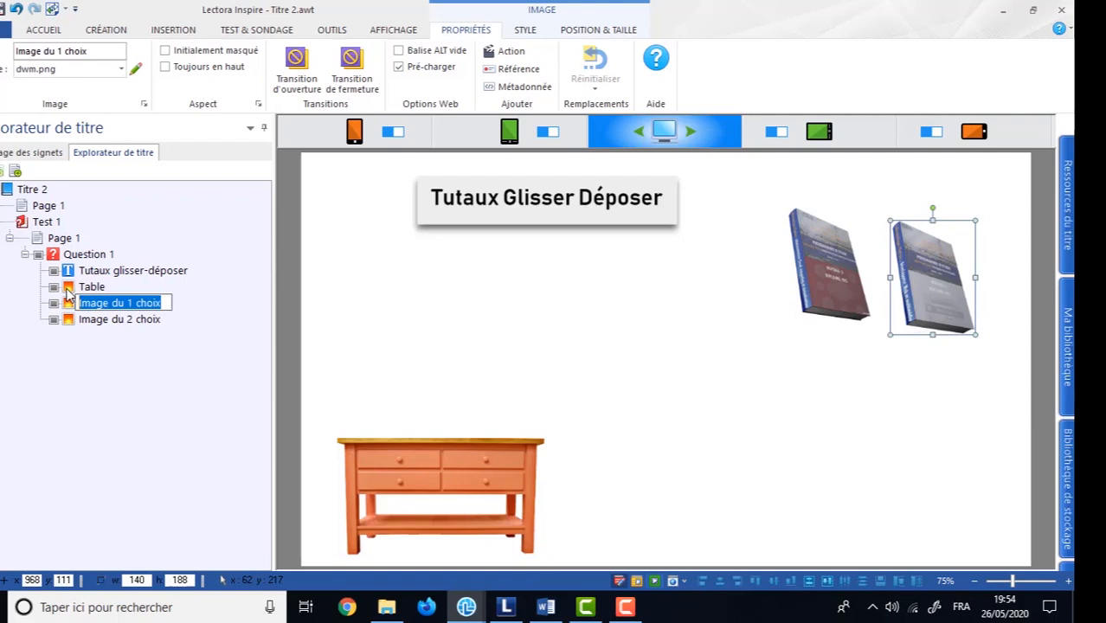
type("dwm")
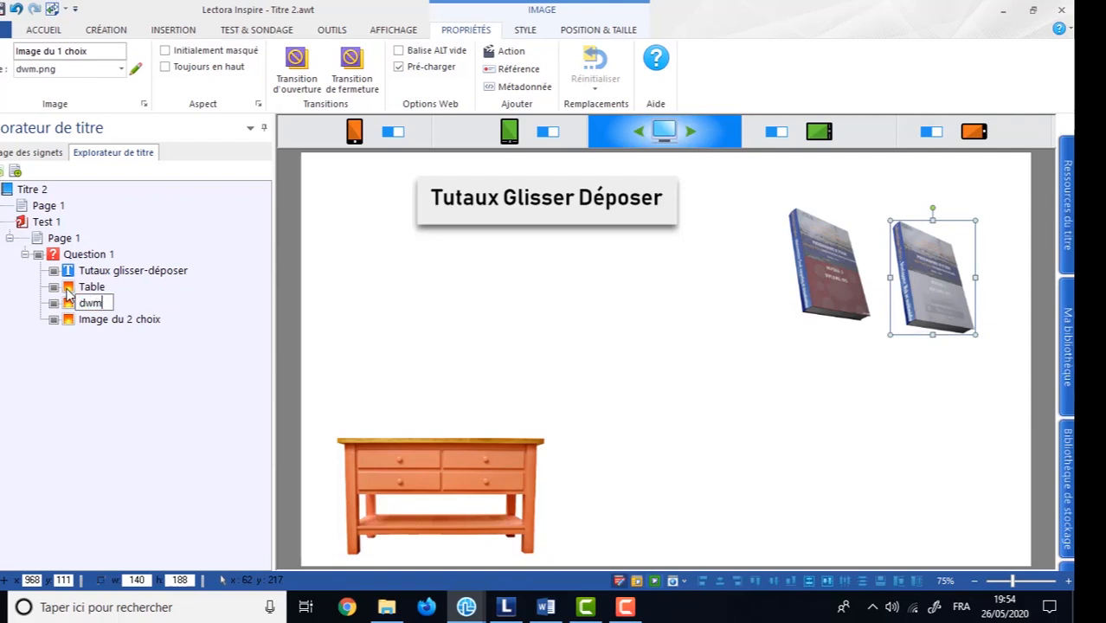
key("Return")
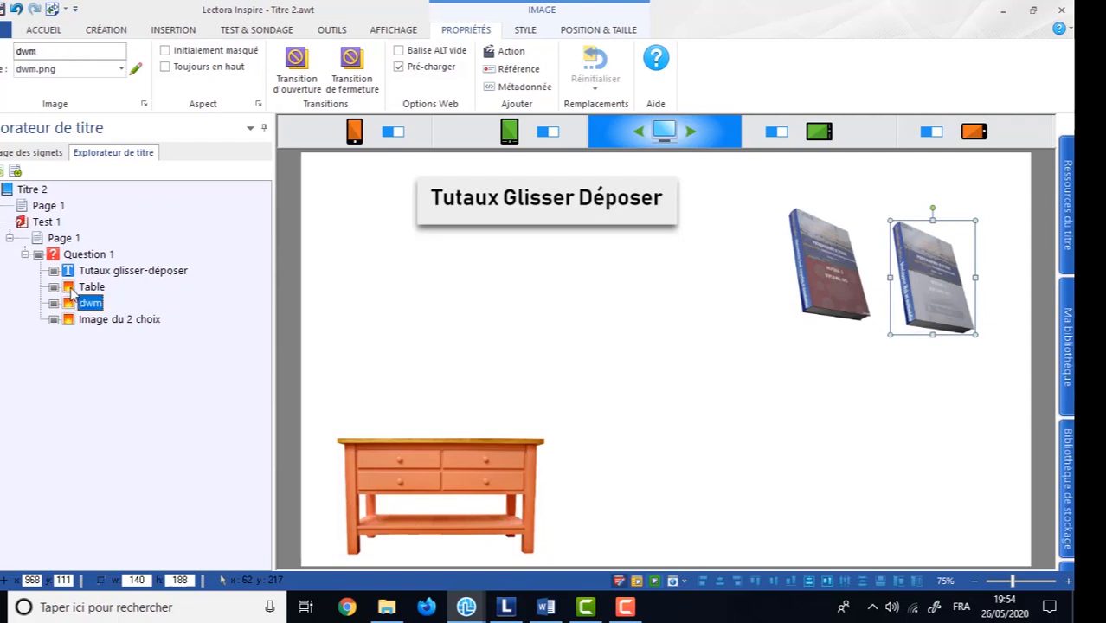
Rename the choice 2 image element as "acv" and deselect it.
left_click(116, 320)
left_click(121, 319)
left_click_drag(164, 319, 80, 319)
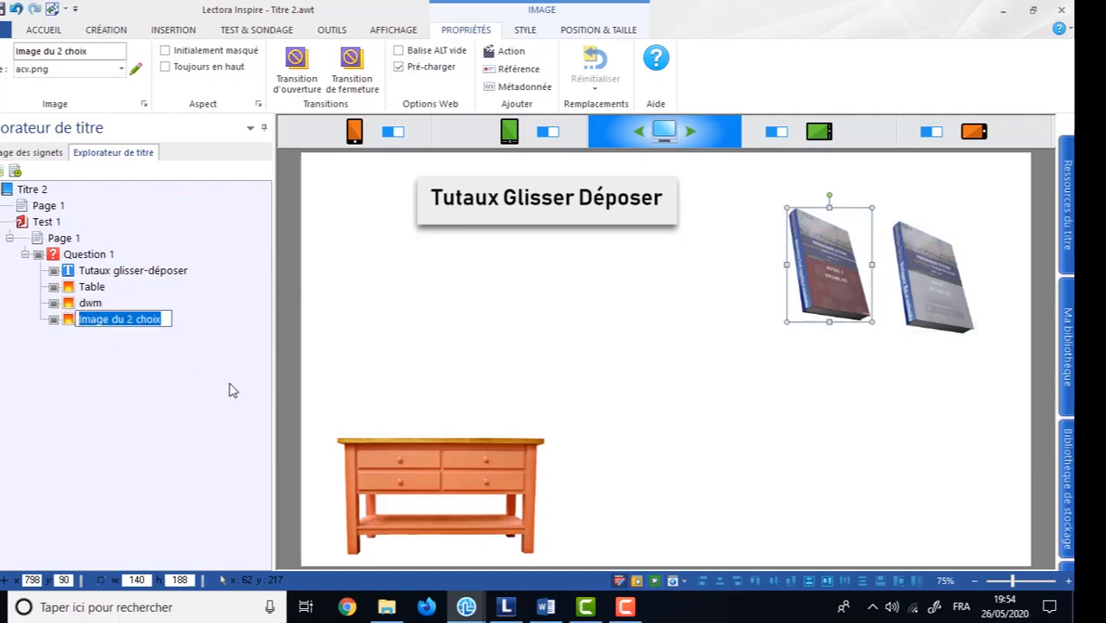
type("acv")
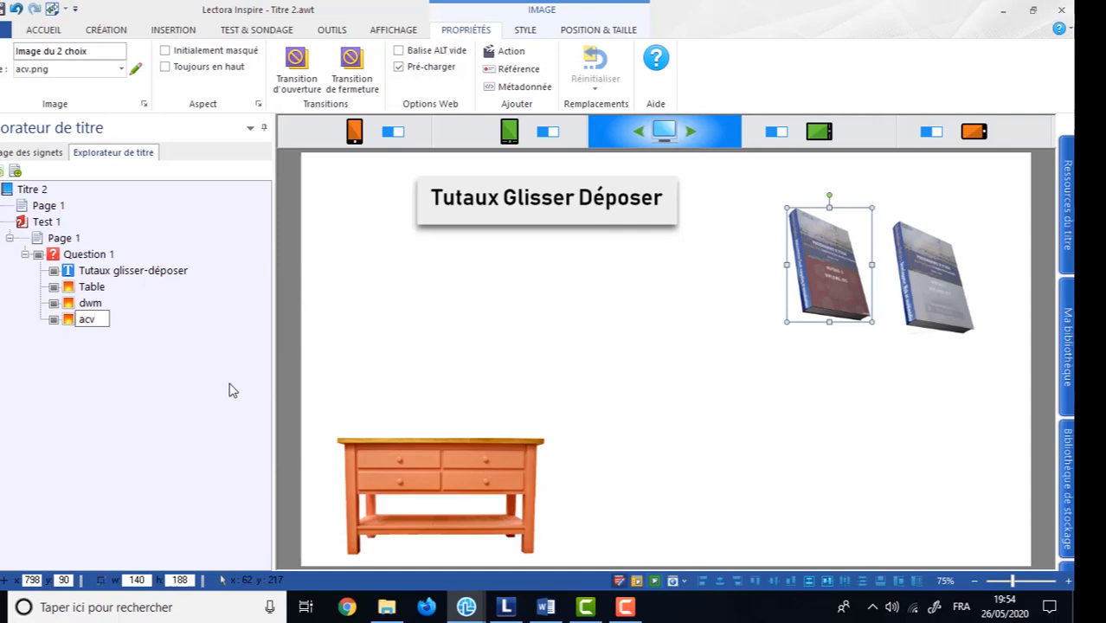
key("Return")
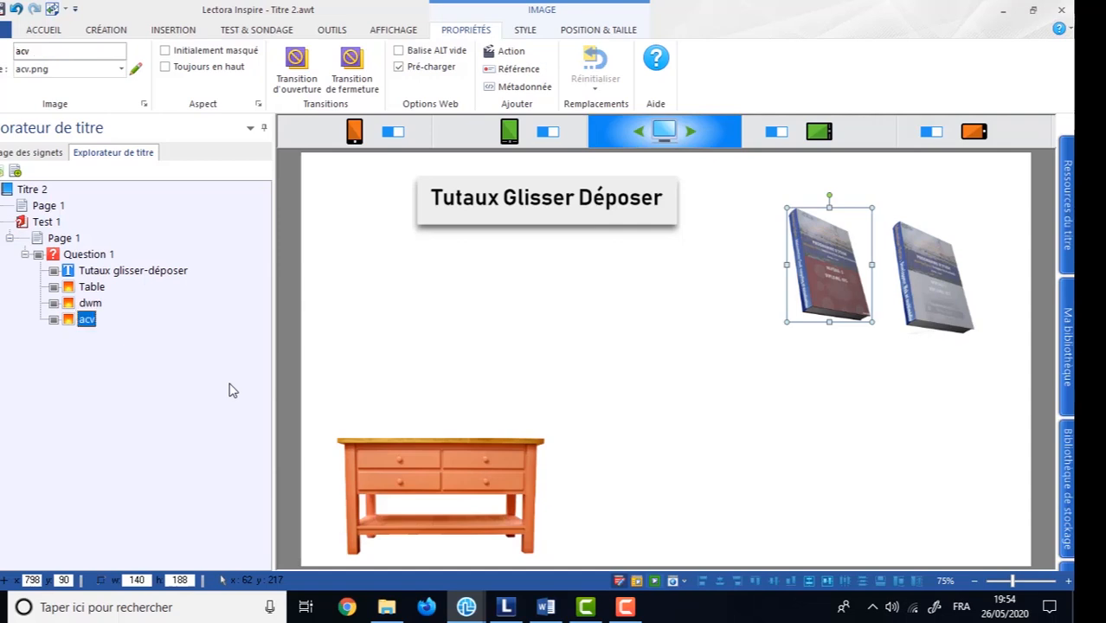
left_click(637, 411)
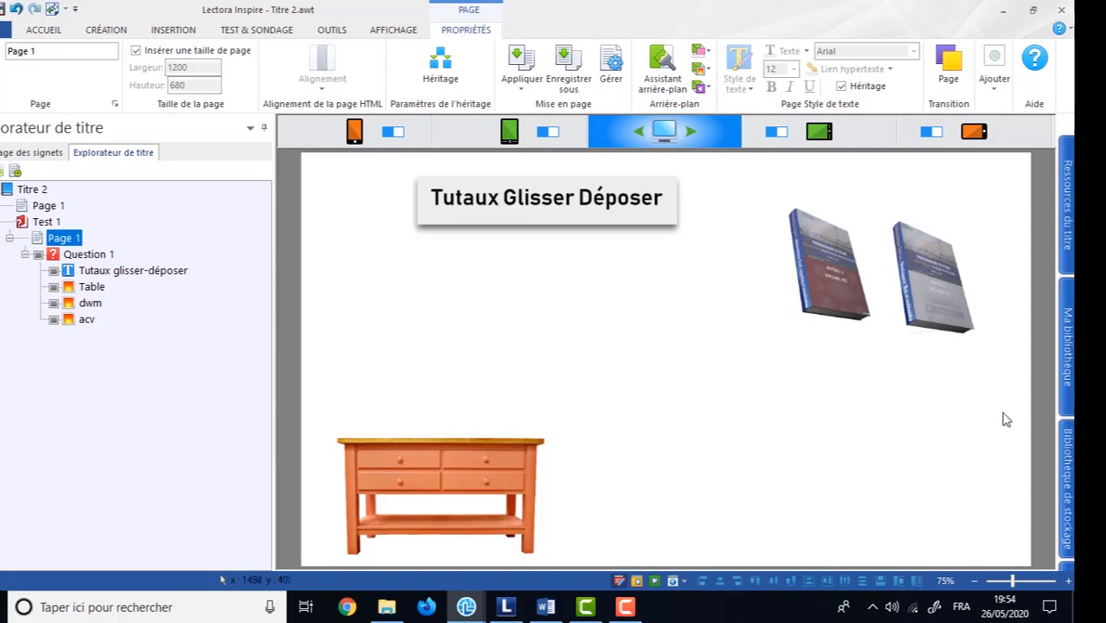
Draw a rounded rectangle about 1134 by 600 over the question page.
left_click(977, 582)
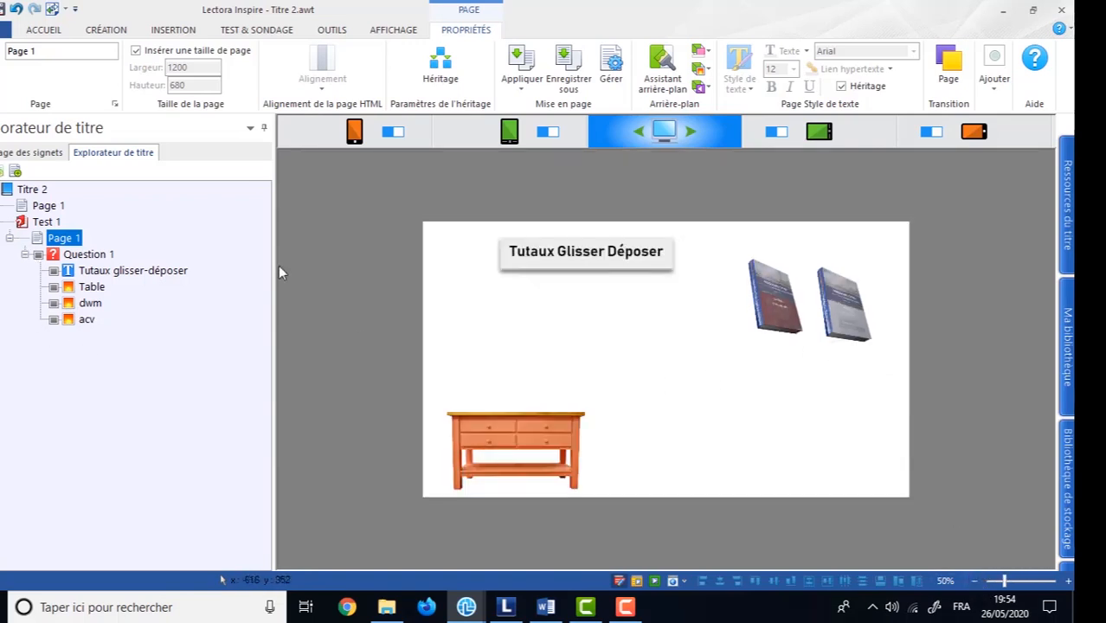
left_click(177, 30)
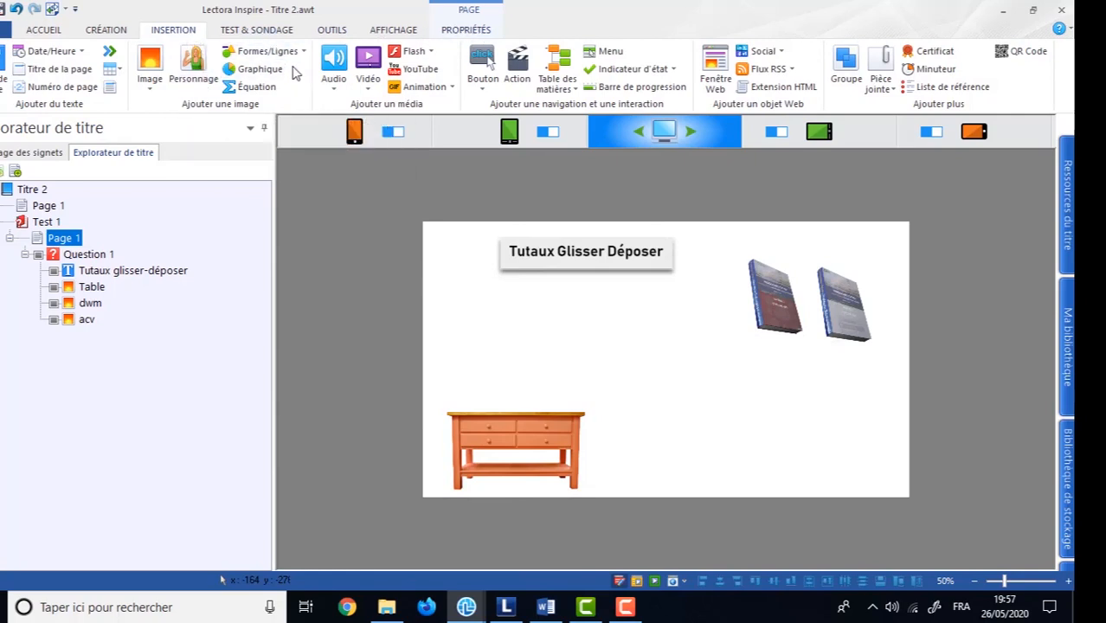
left_click(264, 51)
left_click(246, 119)
left_click_drag(433, 232, 895, 477)
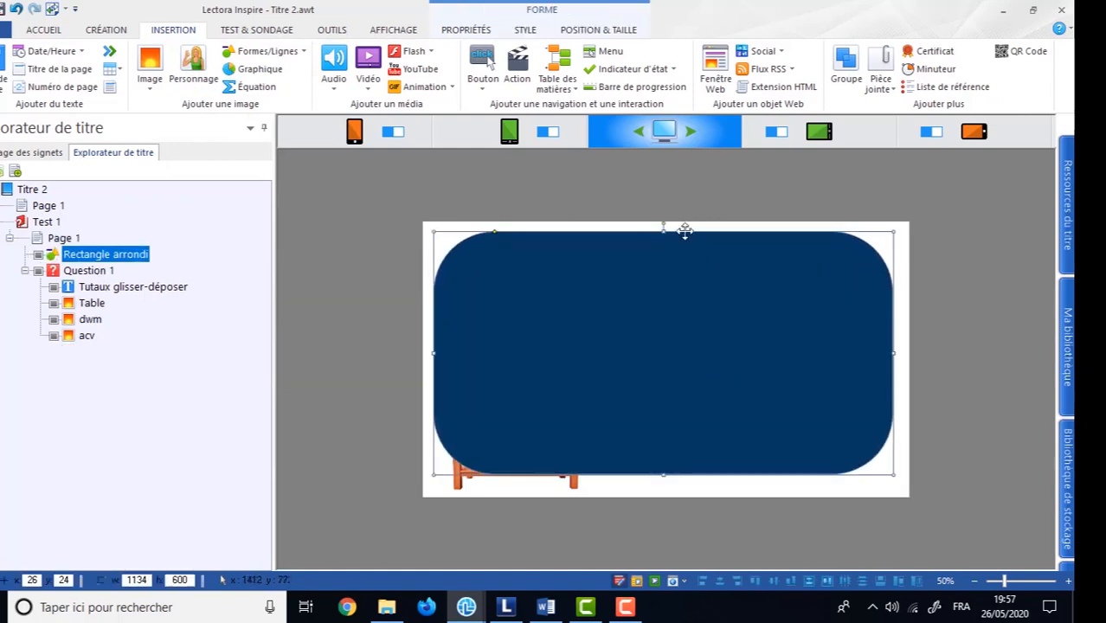
Set the rounded rectangle's width to 1200 and its height to 680.
left_click(598, 29)
left_click_drag(412, 52, 364, 58)
type("1200")
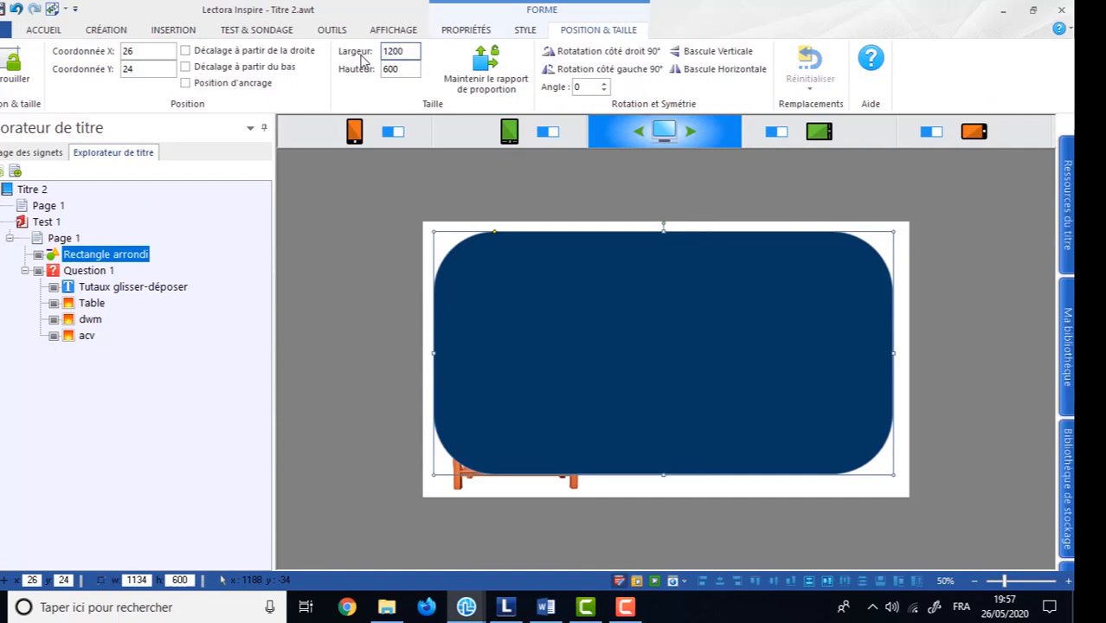
key("Return")
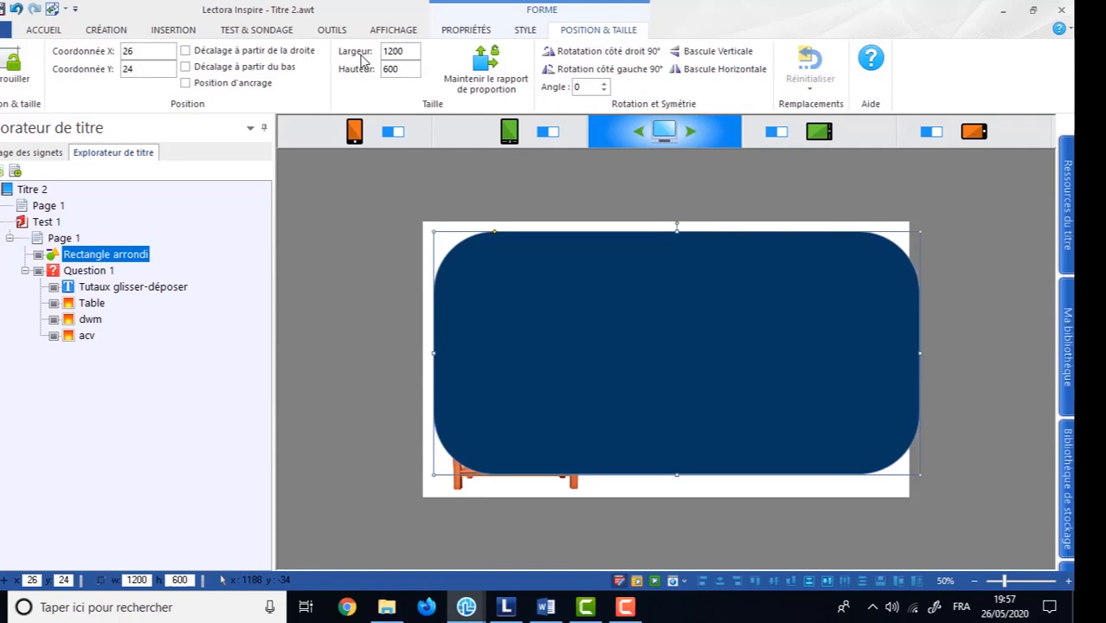
left_click_drag(413, 69, 346, 67)
type("680")
key("Return")
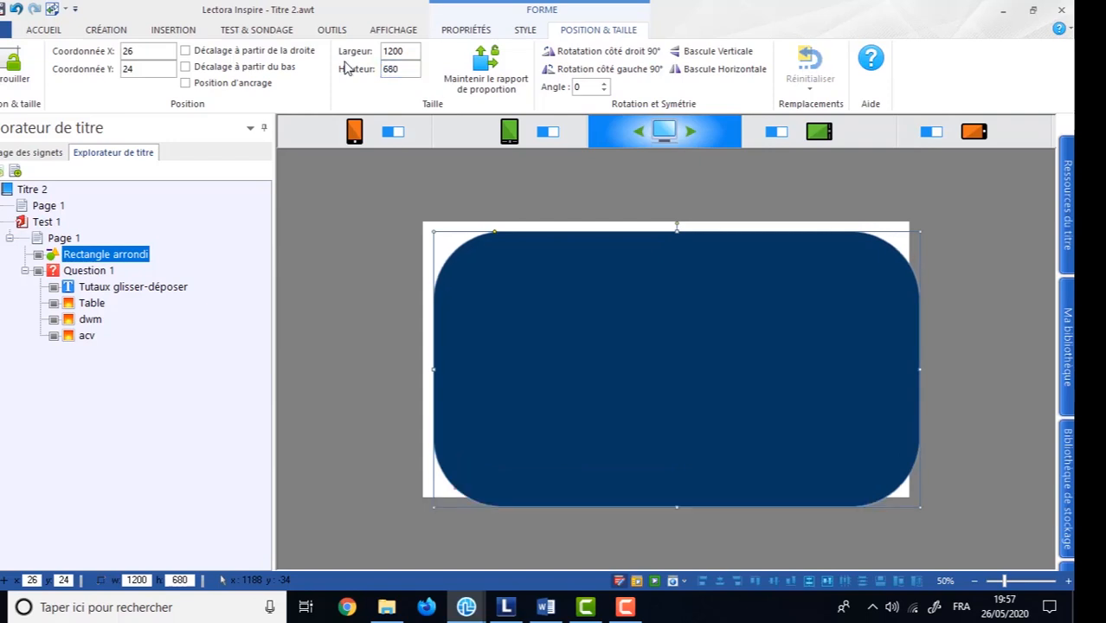
Position the rounded rectangle at X 0, Y 0 and reduce its corner rounding to a small radius.
double_click(136, 51)
type("0")
key("Return")
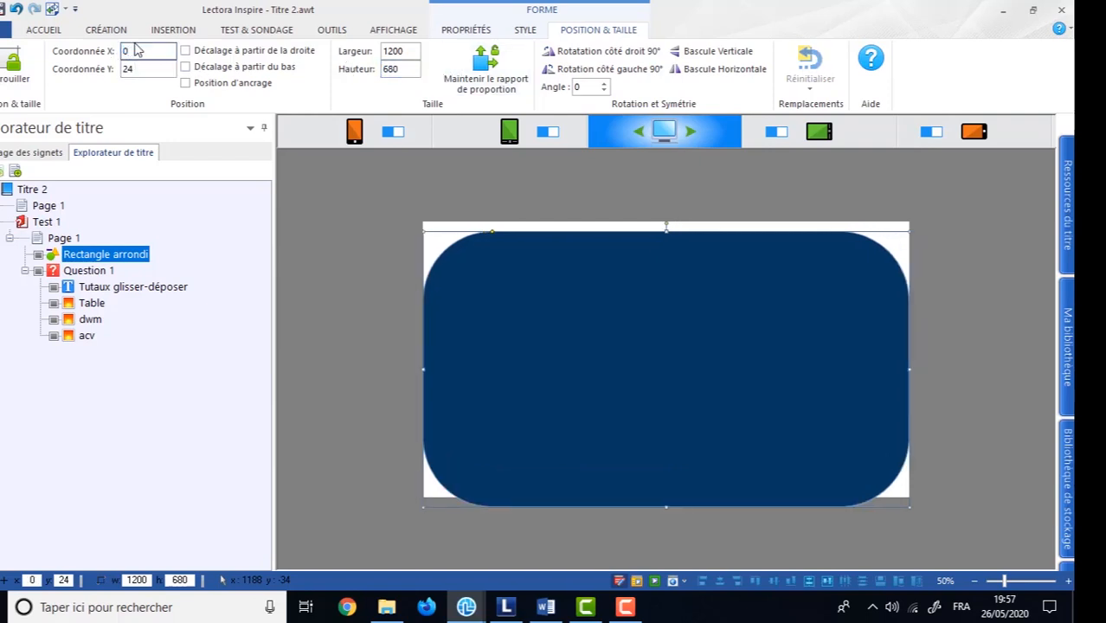
double_click(131, 69)
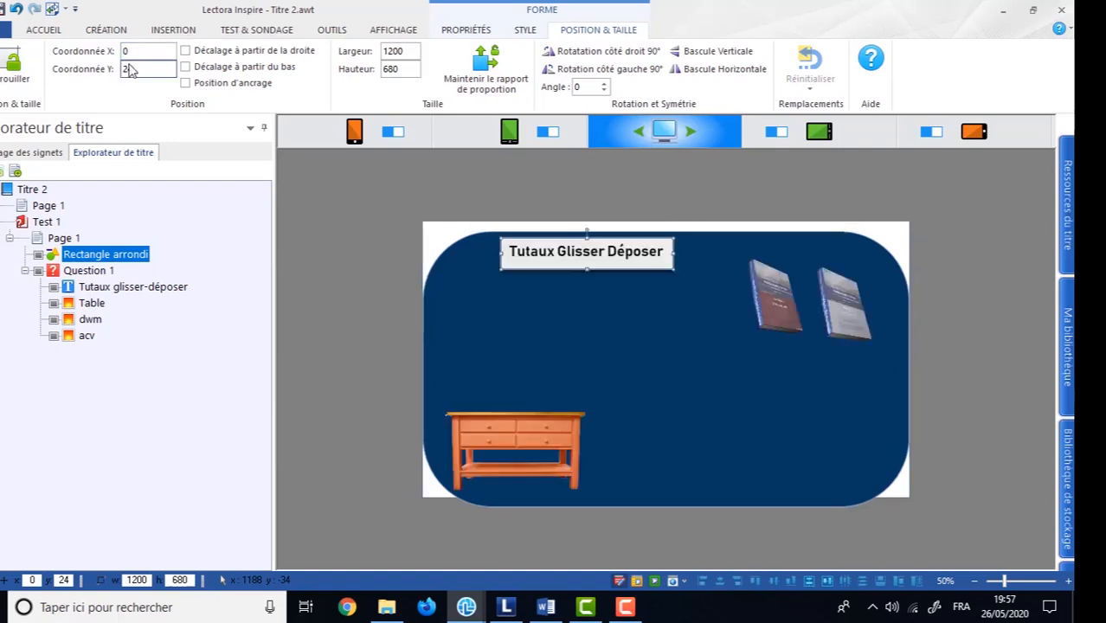
key("Return")
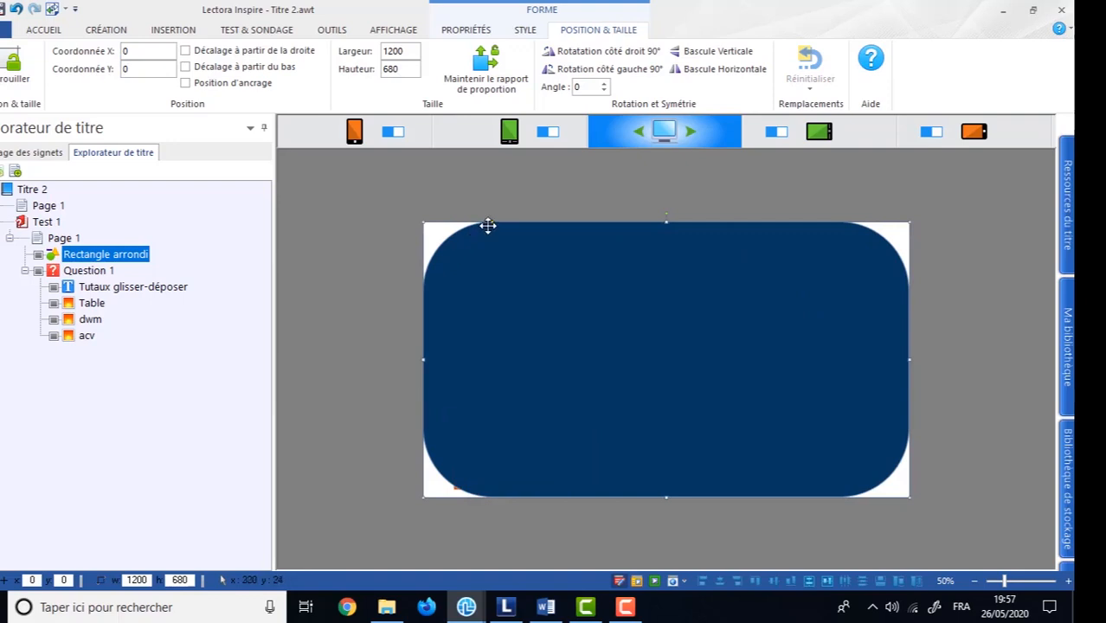
left_click_drag(491, 220, 425, 222)
left_click(289, 270)
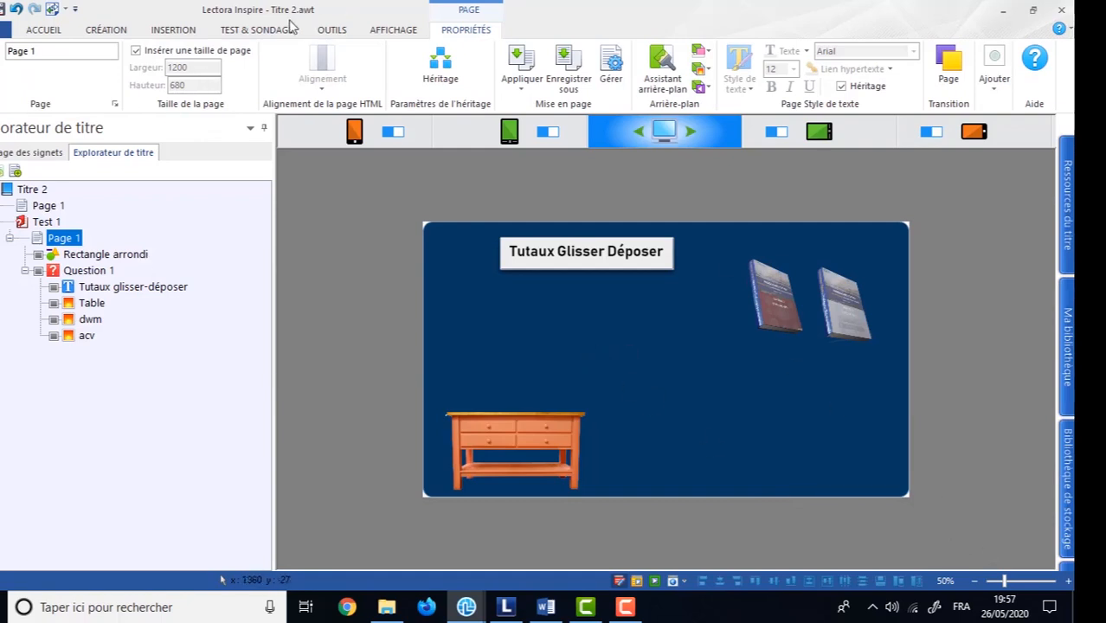
Insert a stock button on the question page and label it "Next".
left_click(163, 32)
left_click(482, 82)
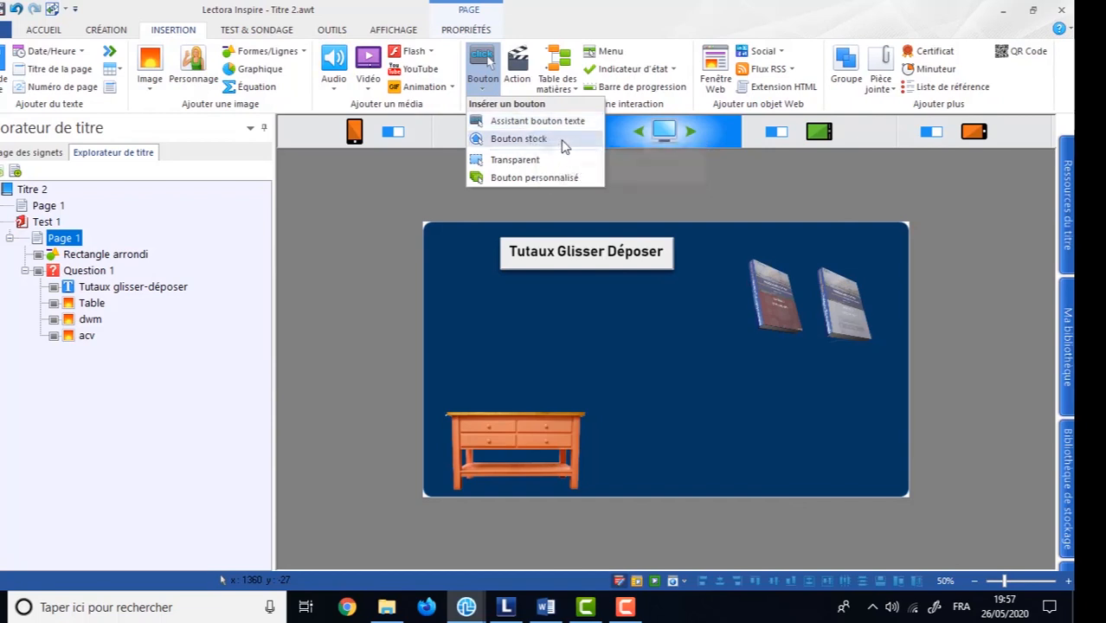
left_click(524, 139)
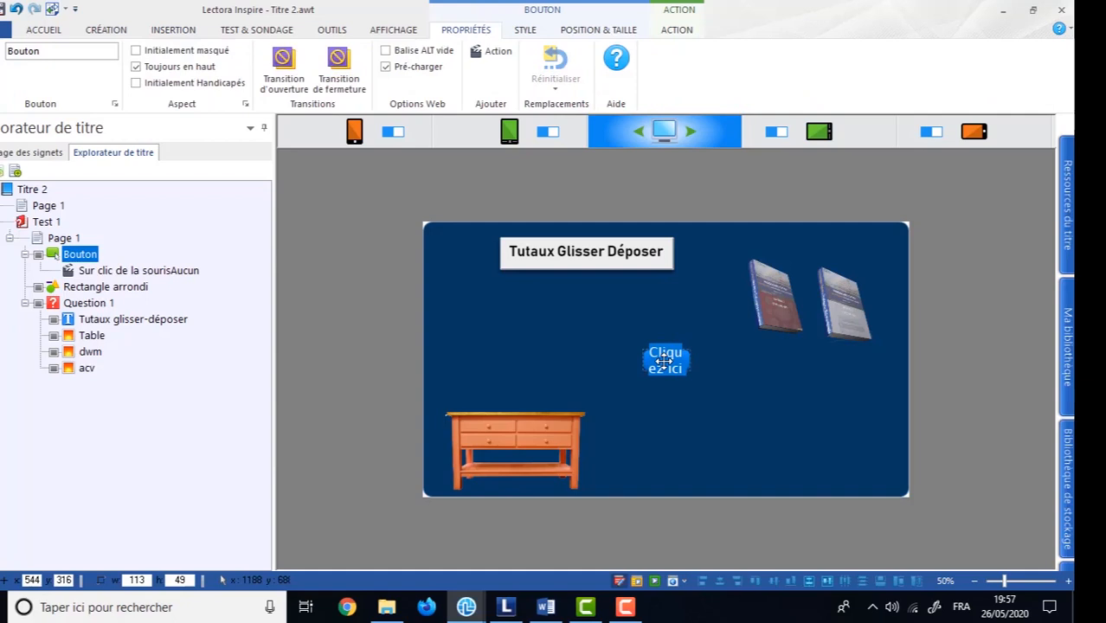
key("BackSpace")
type("Next")
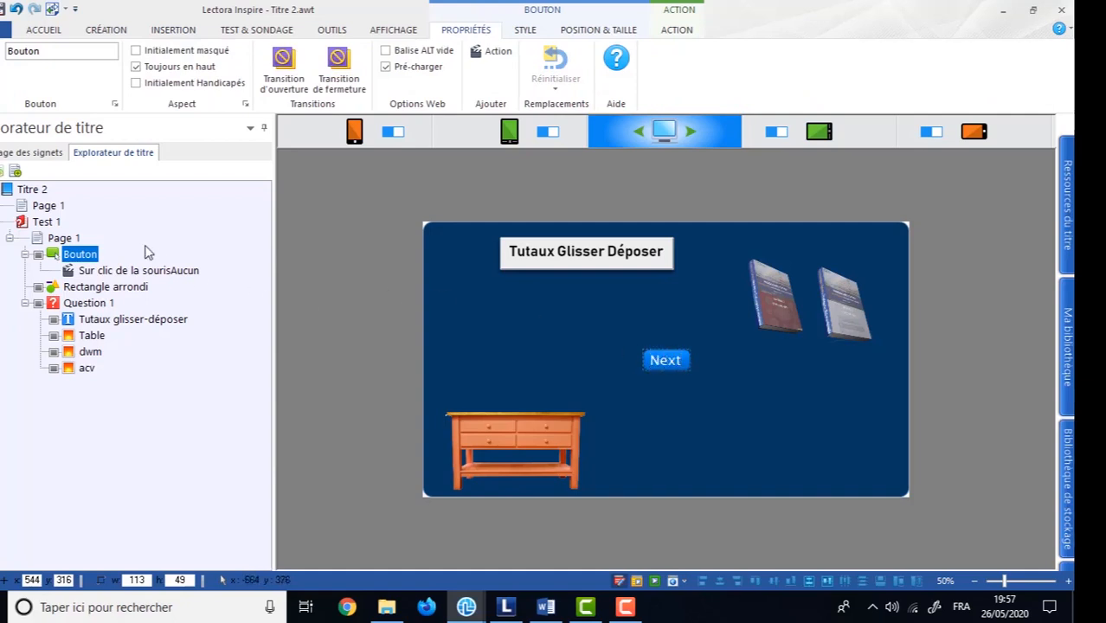
Rename the button element as "Next" and move it to the page's lower-right corner at about X 1056, Y 618.
left_click(78, 255)
left_click_drag(100, 252, 32, 252)
type("N")
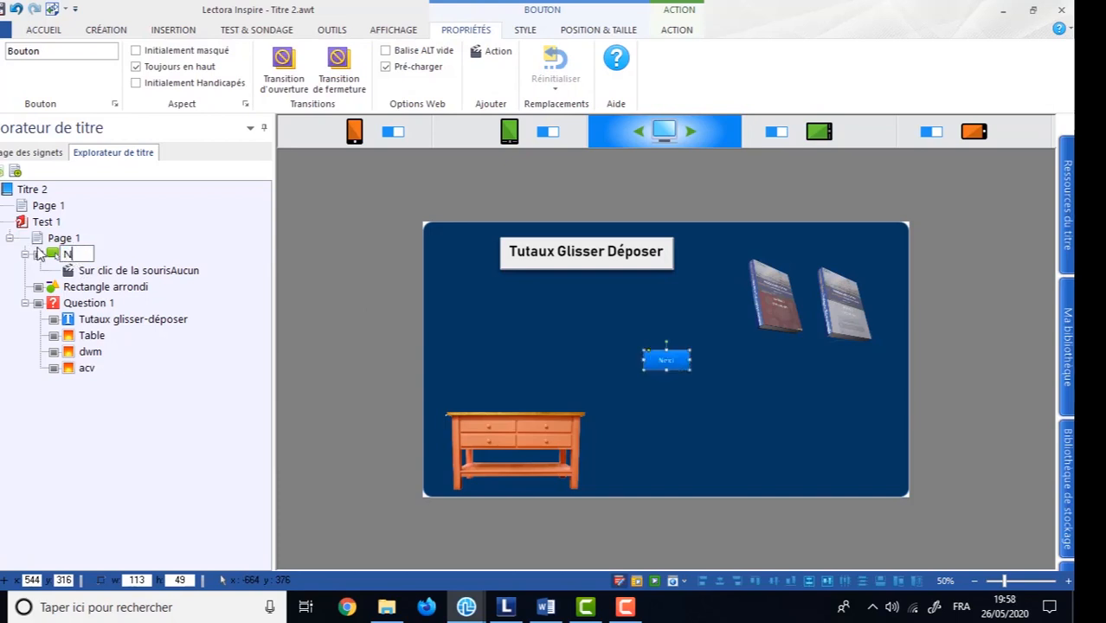
type("ext")
key("Return")
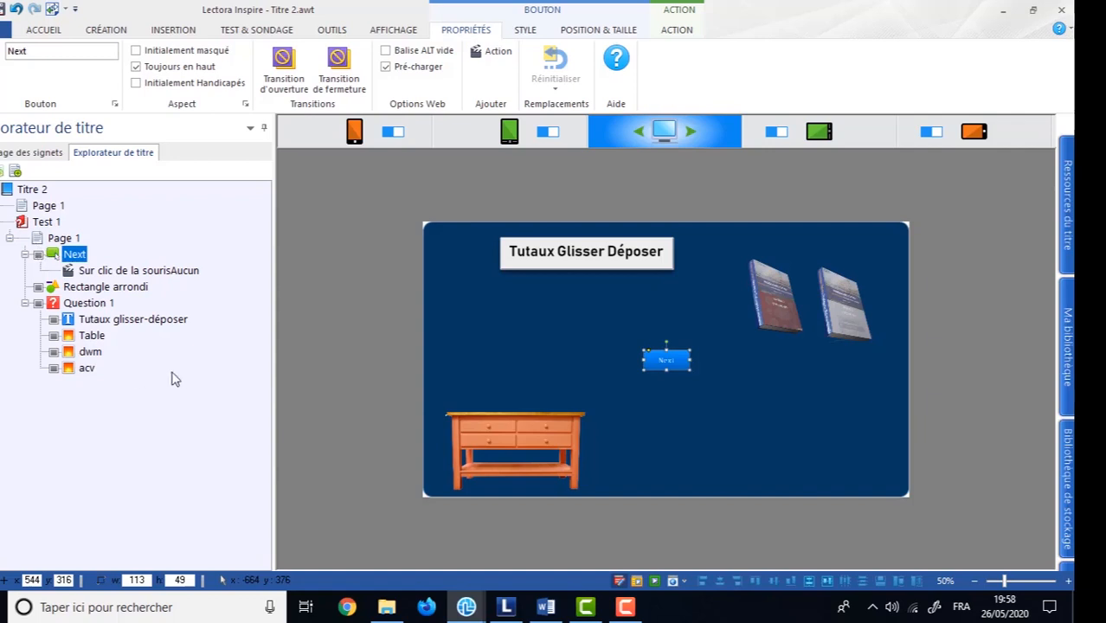
left_click_drag(666, 369, 879, 482)
left_click(992, 449)
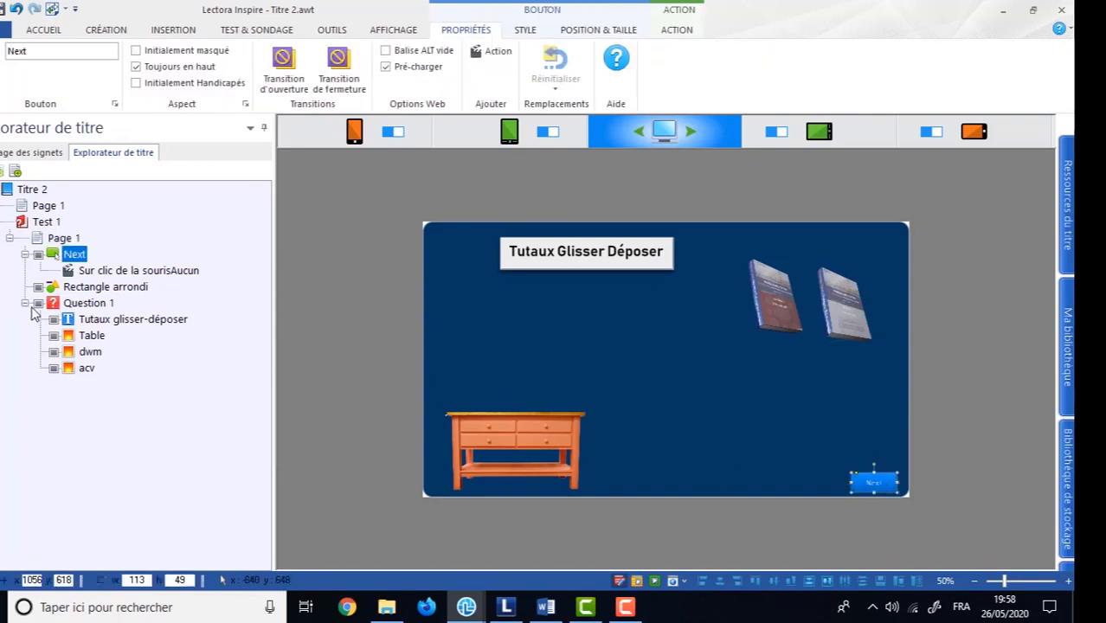
Reorder the page's elements in the title explorer as Question 1, Rectangle arrondi and Next.
left_click(25, 303)
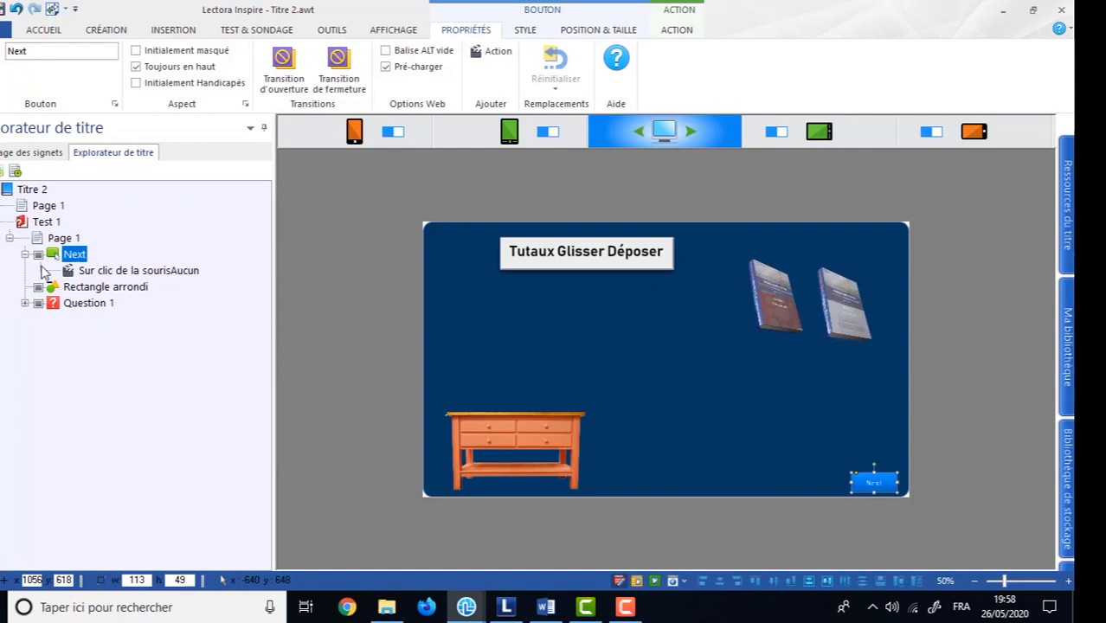
left_click(25, 255)
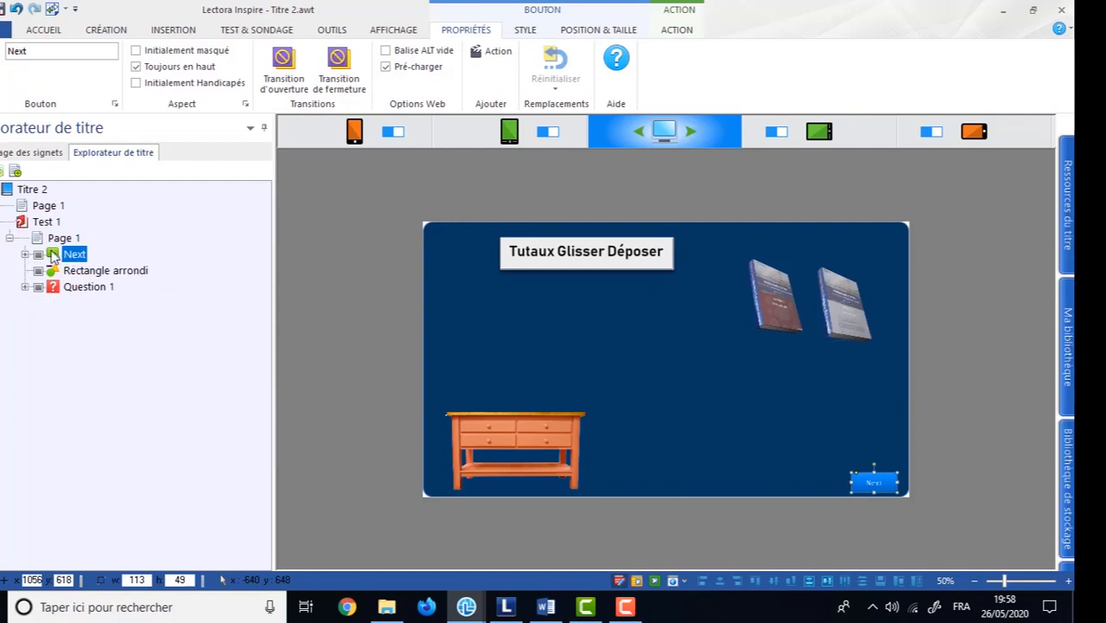
left_click_drag(52, 256, 53, 294)
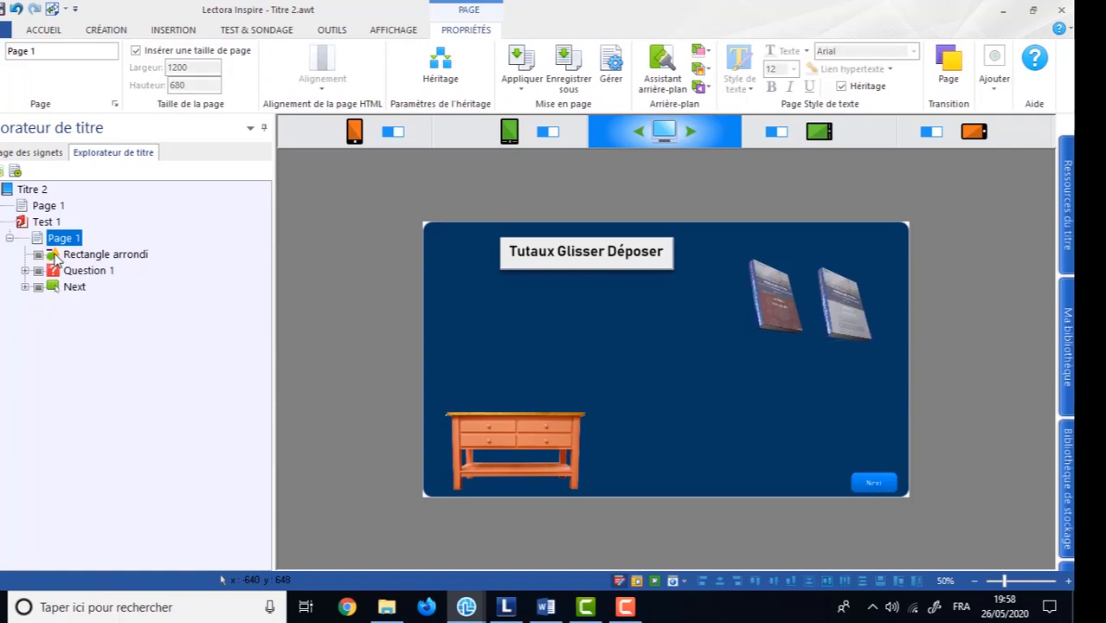
left_click(54, 256)
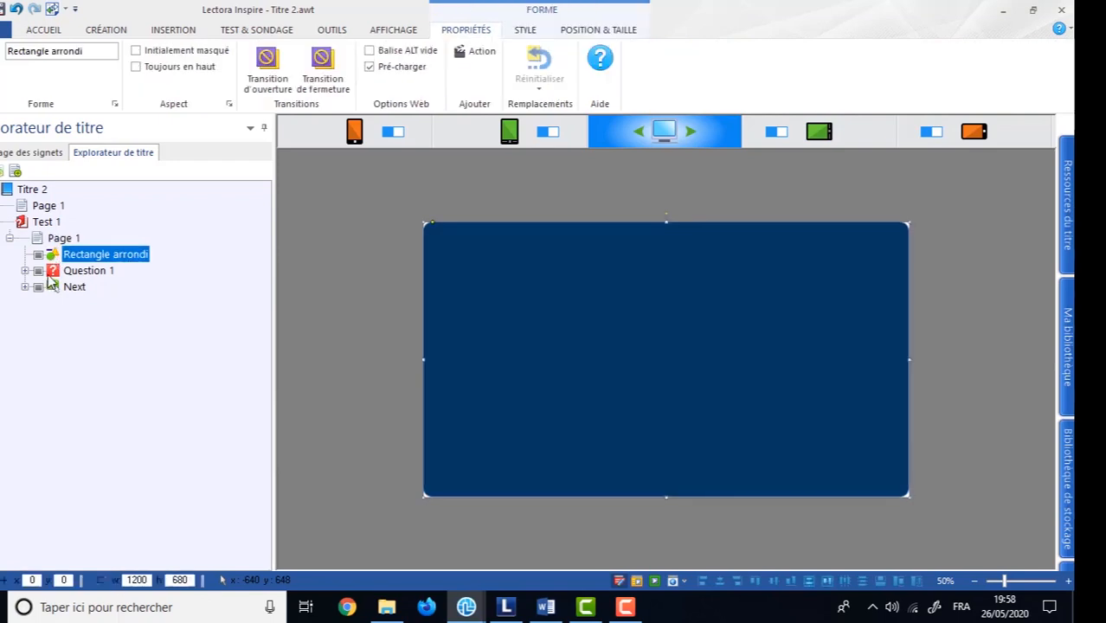
left_click_drag(53, 256, 49, 272)
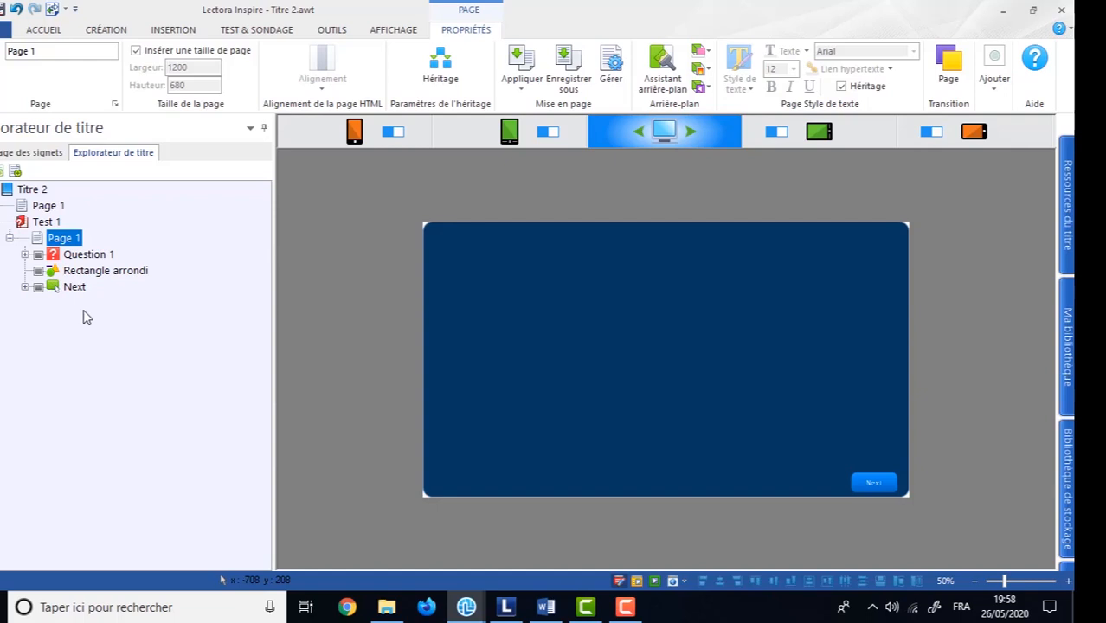
left_click(25, 286)
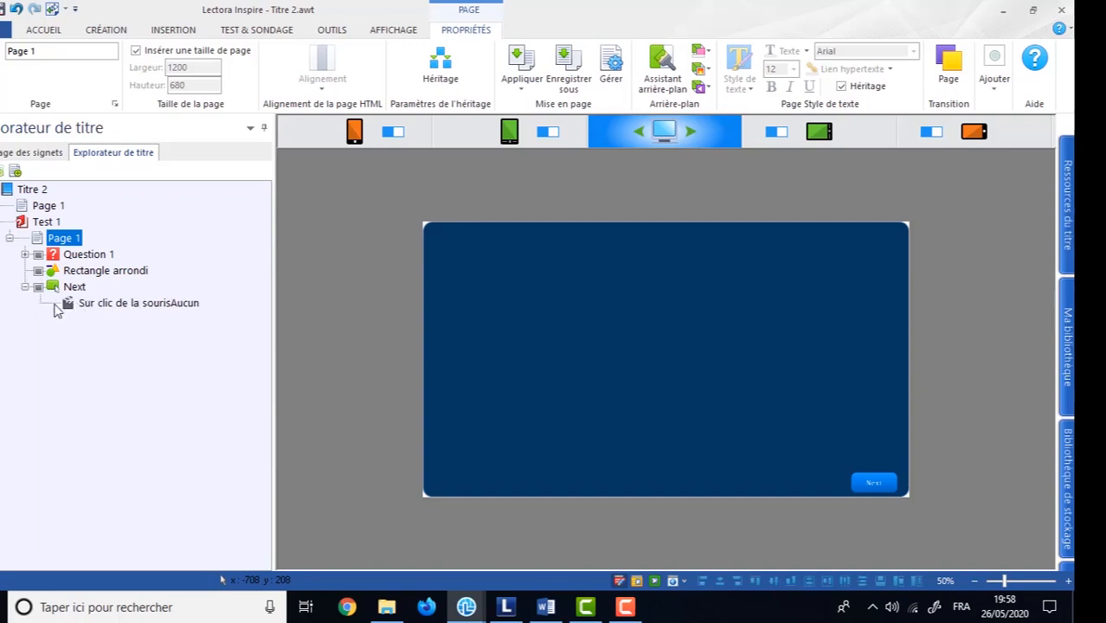
left_click(26, 288)
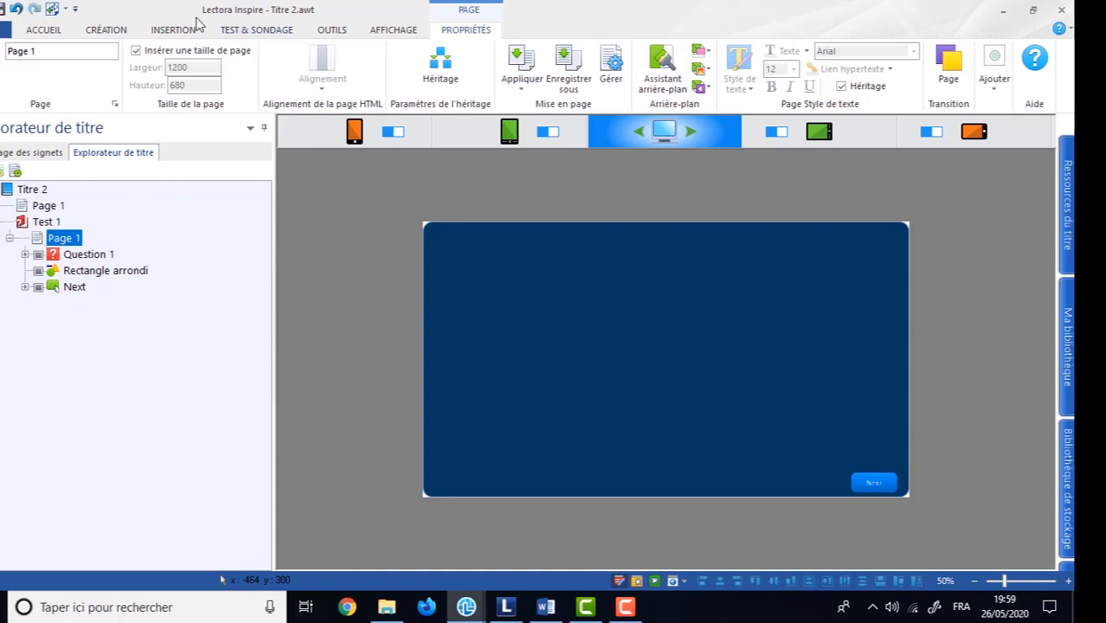
Insert a new text block after the Next button element.
left_click(58, 291)
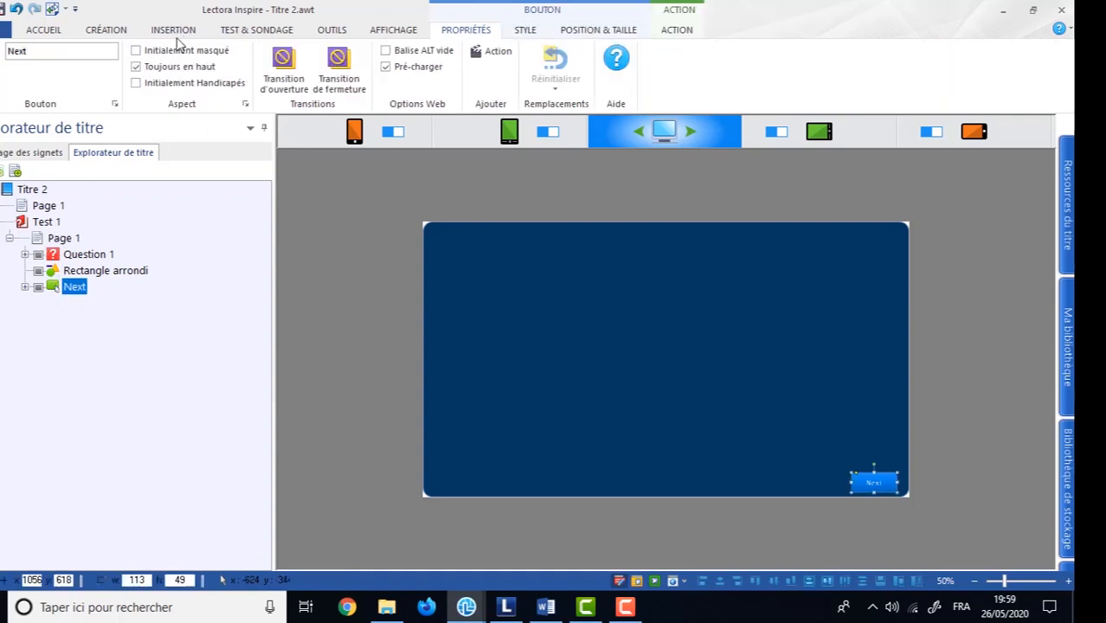
left_click(175, 28)
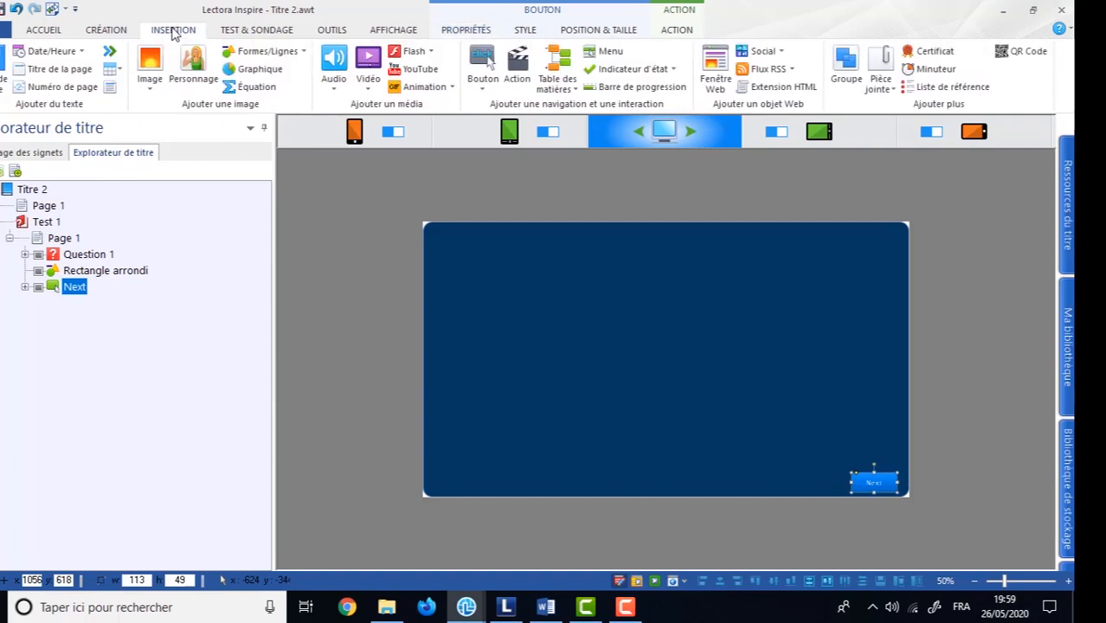
left_click(5, 69)
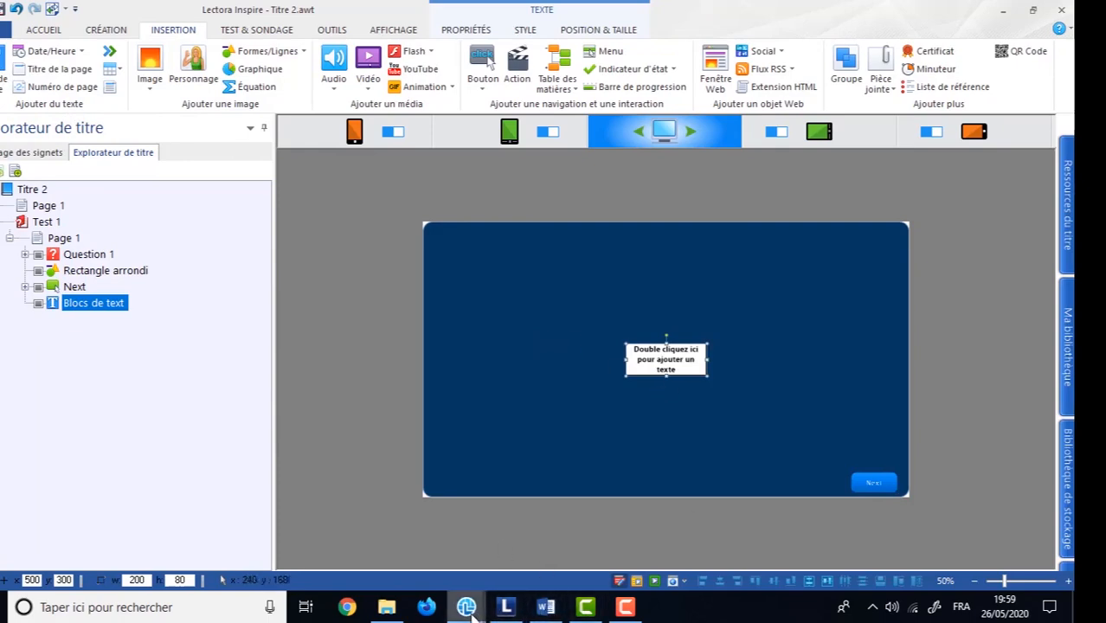
Switch to the glisser-depose.awt title and copy the whole text of the desc-acv block.
mouse_move(467, 608)
left_click(415, 570)
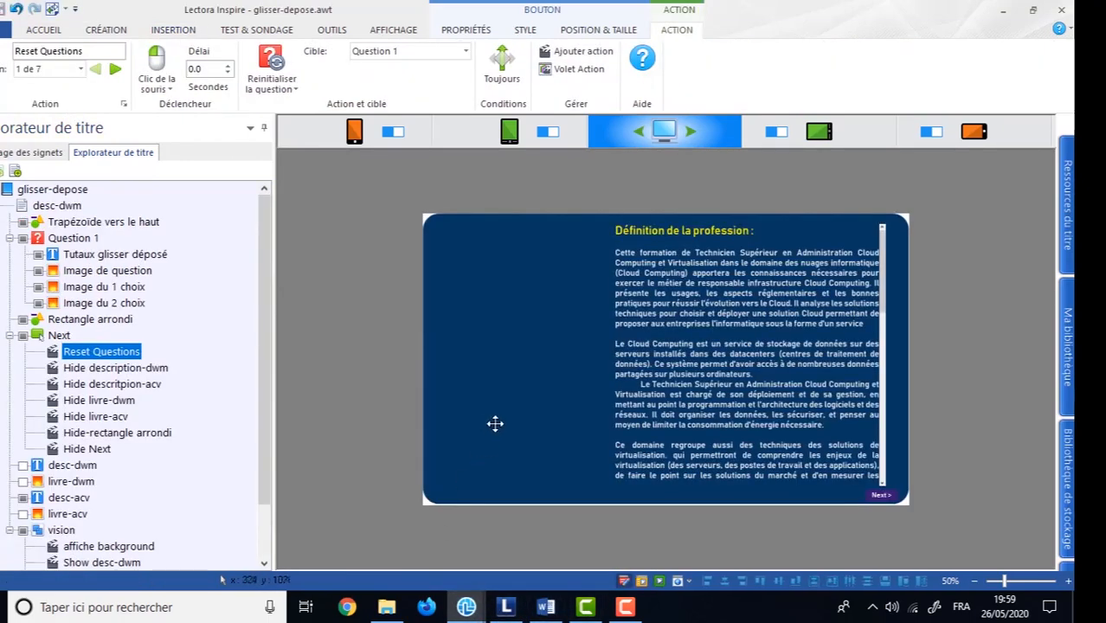
left_click(667, 269)
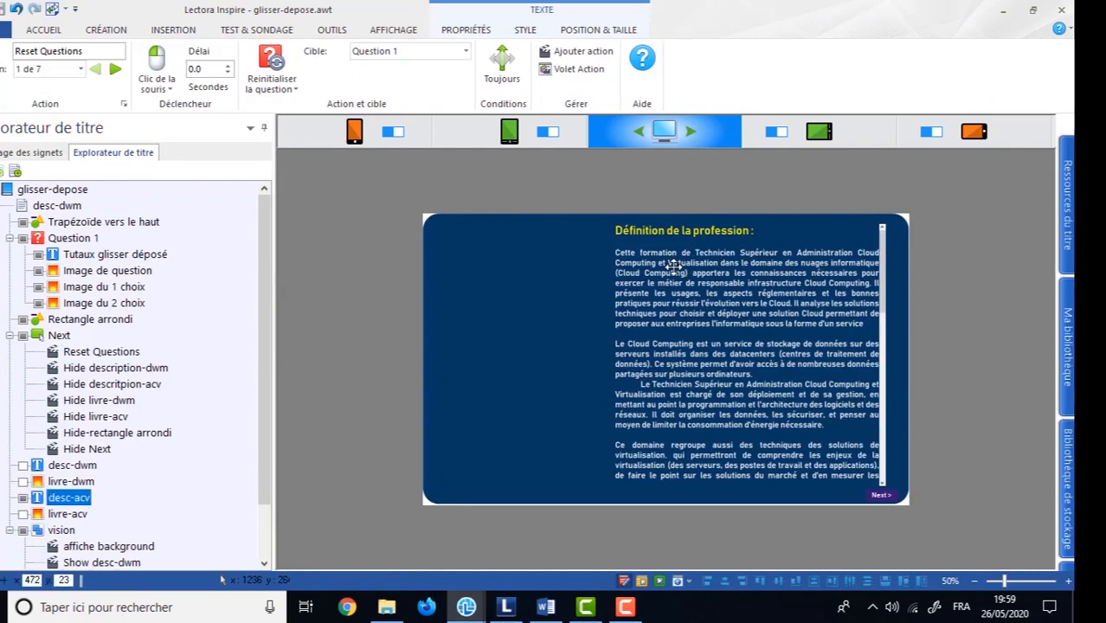
double_click(682, 231)
left_click_drag(616, 231, 845, 460)
right_click(707, 305)
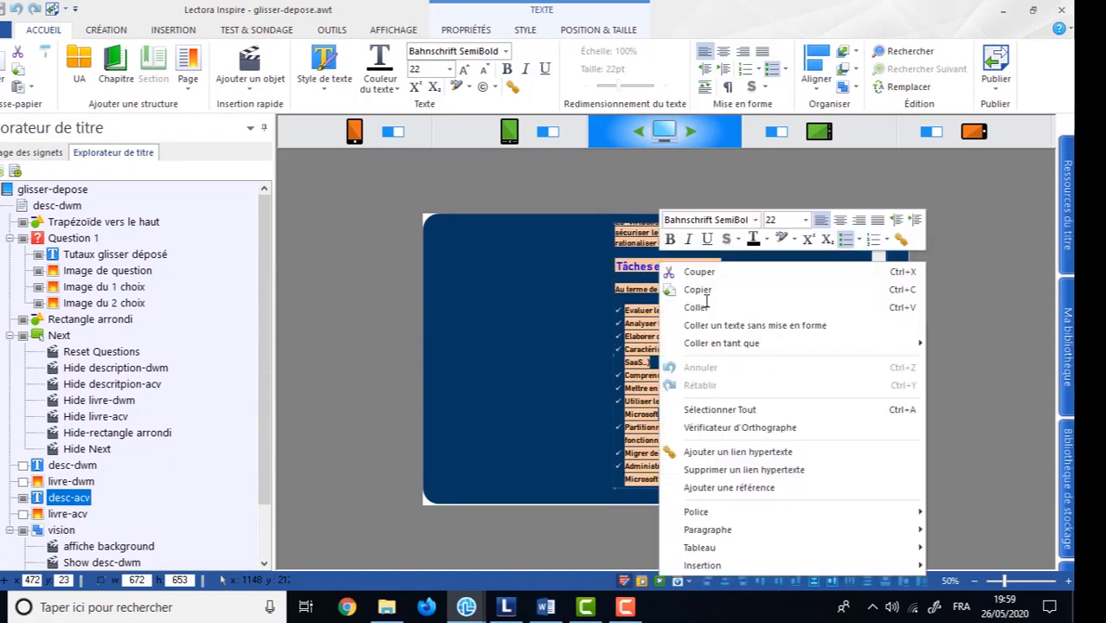
left_click(706, 289)
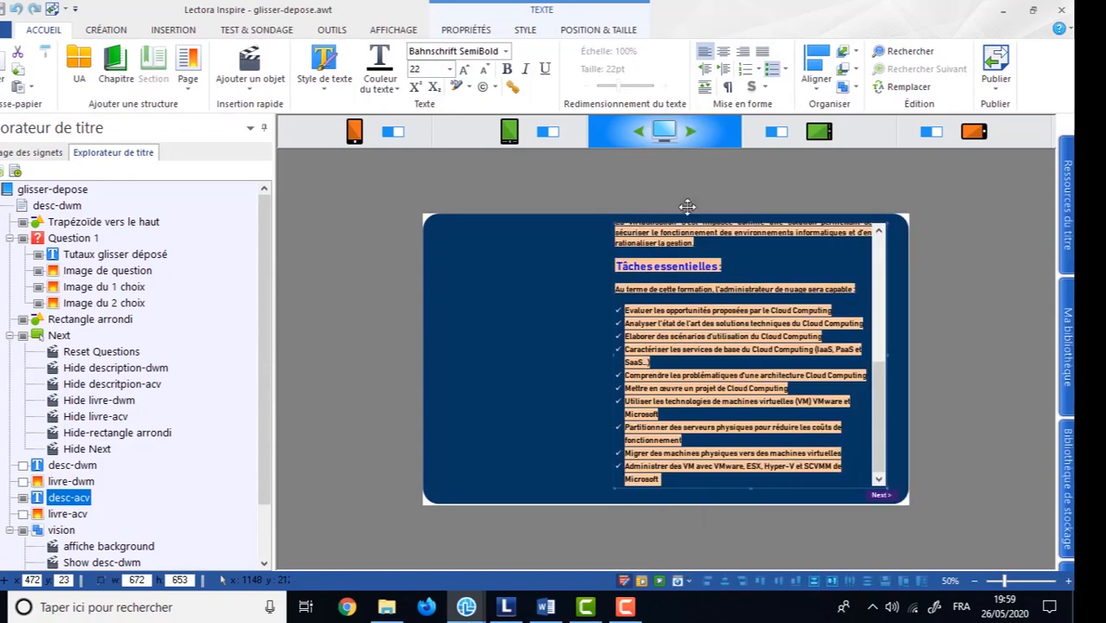
Reduce the selected desc-acv text to 18 pt, copy it again and return to Titre 2.awt.
left_click(485, 71)
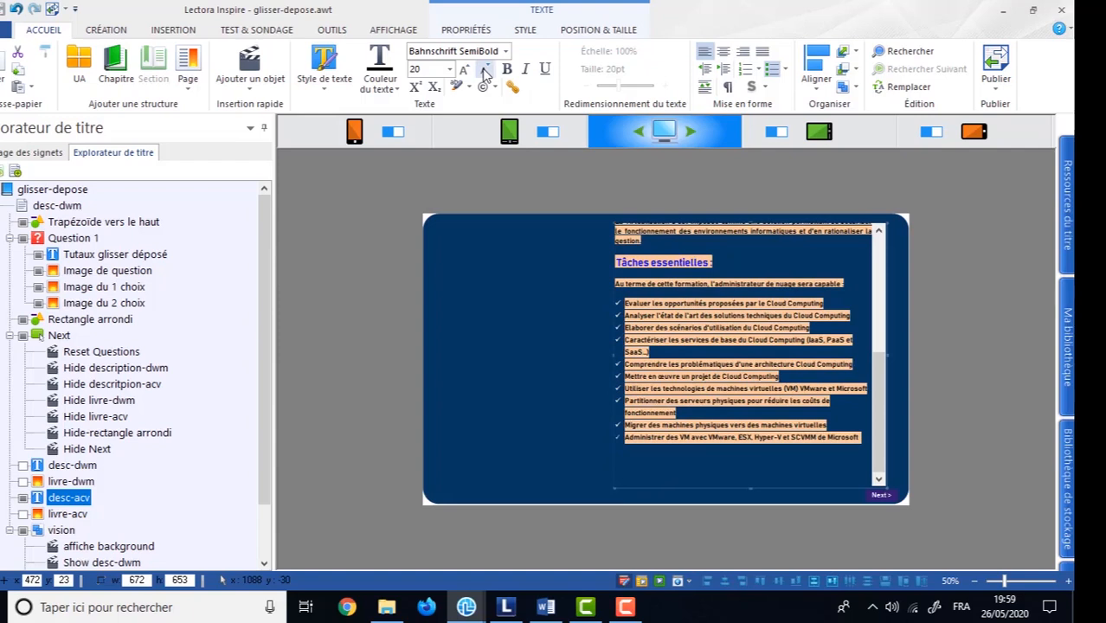
left_click(486, 71)
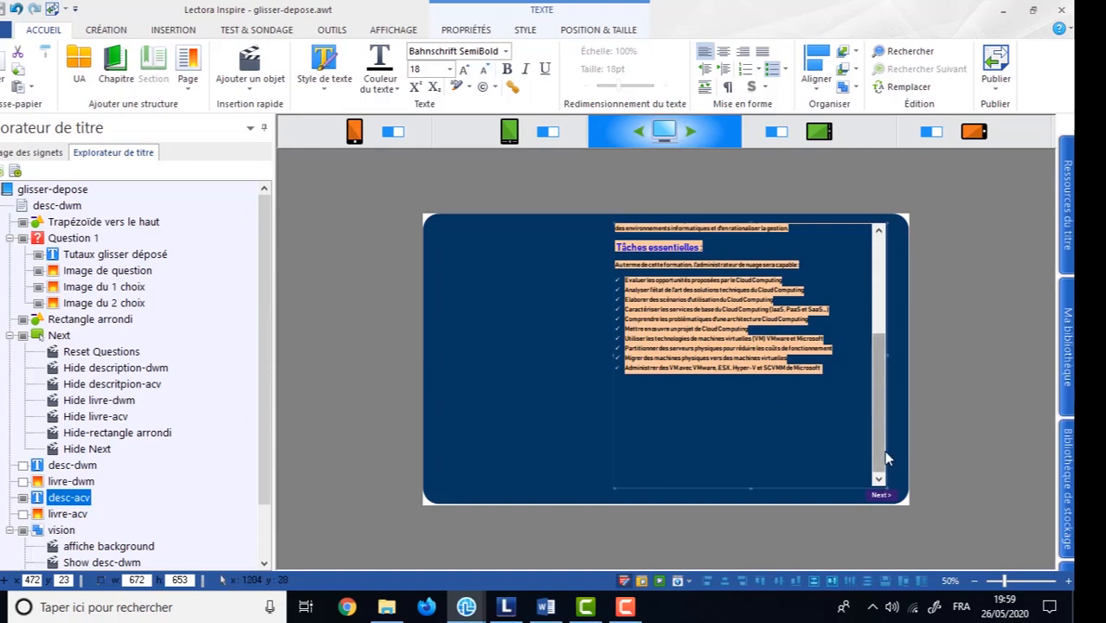
scroll(881, 455, "up", 5)
scroll(881, 456, "up", 2)
scroll(881, 455, "down", 3)
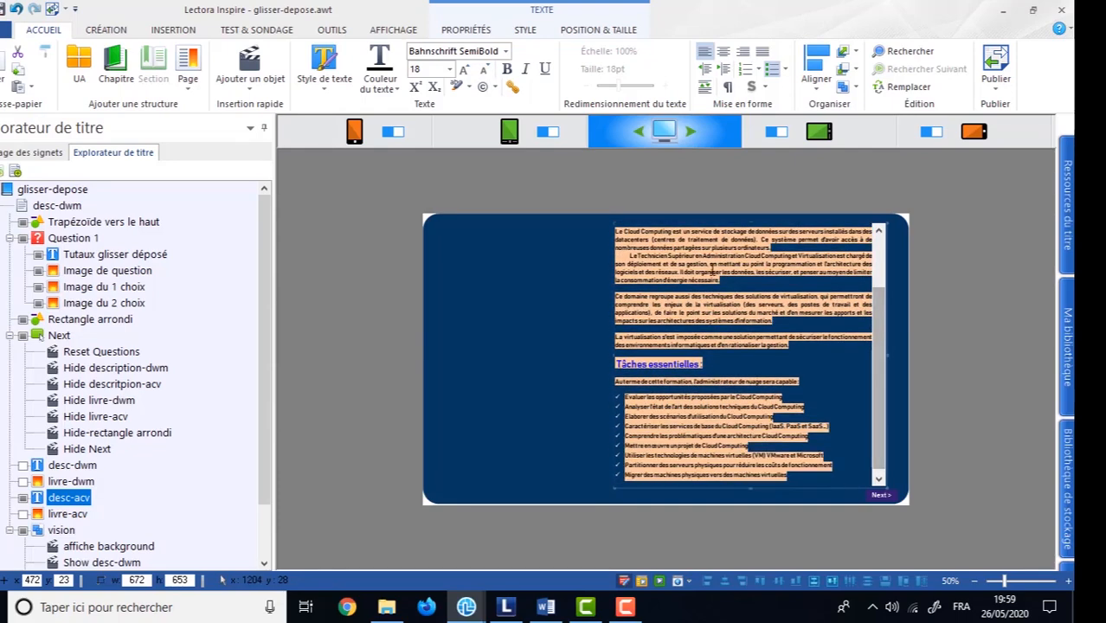
right_click(710, 273)
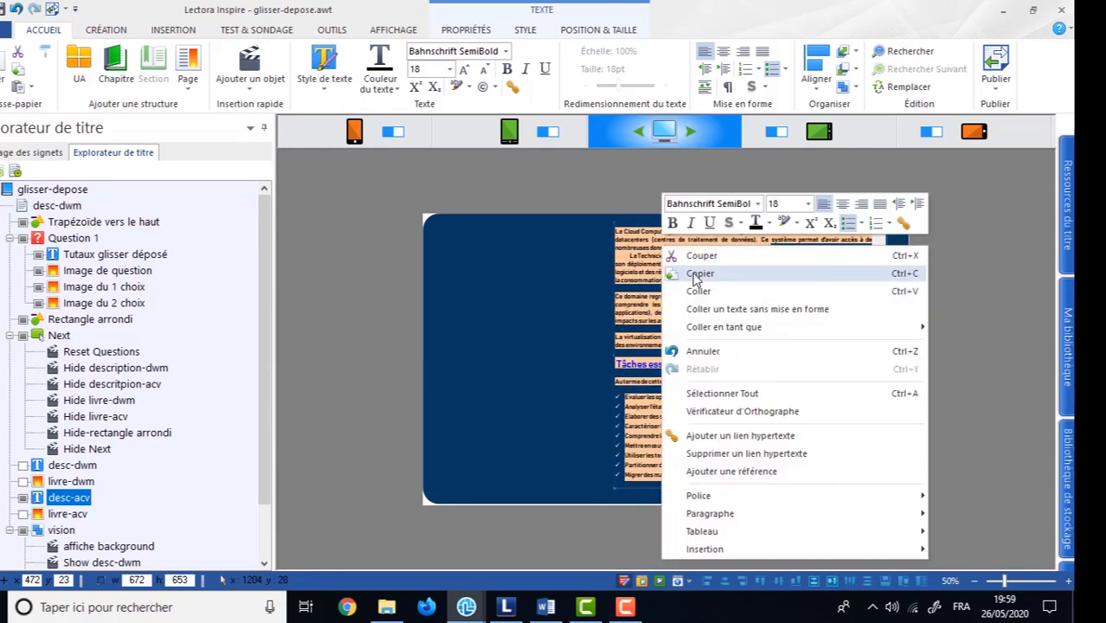
left_click(703, 273)
left_click(1001, 19)
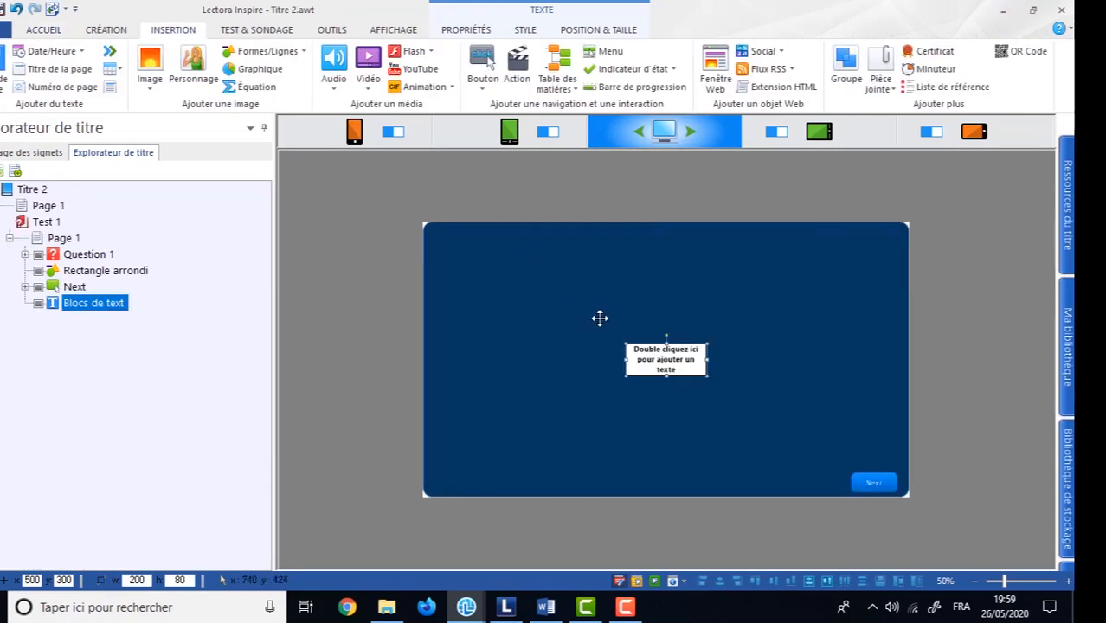
Enlarge the new text block to about 564 by 620 and place it at about X 14, Y 26.
left_click_drag(706, 373, 854, 452)
left_click_drag(753, 345, 751, 346)
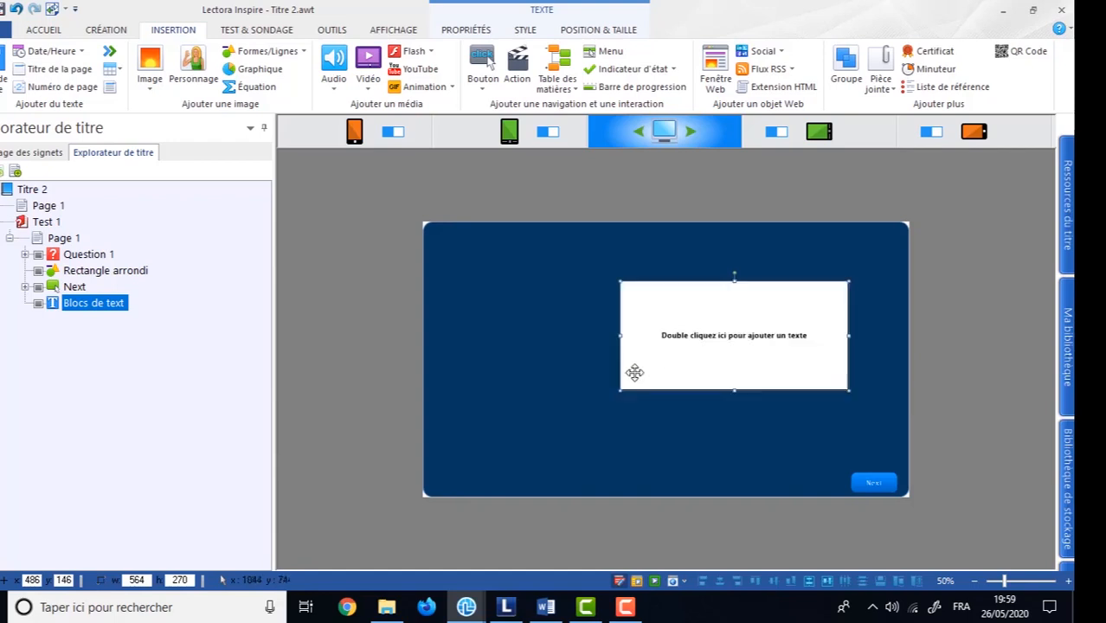
left_click_drag(677, 344, 489, 296)
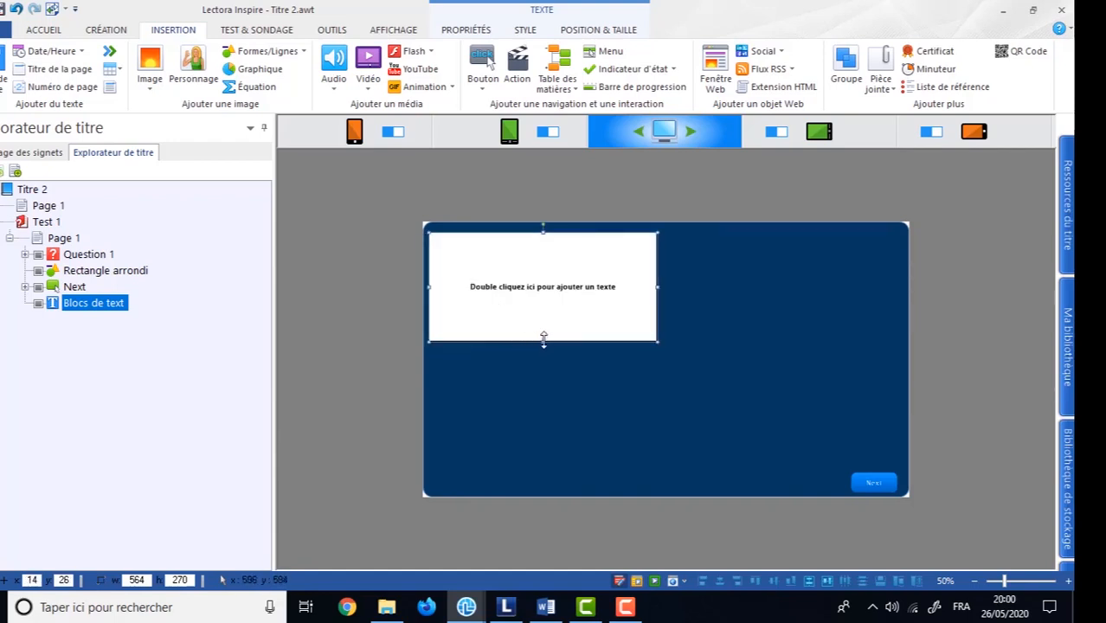
left_click_drag(542, 340, 544, 483)
Paste the copied profession description into the text block and enable vertical scrolling (Défilement vertical) for it.
double_click(535, 344)
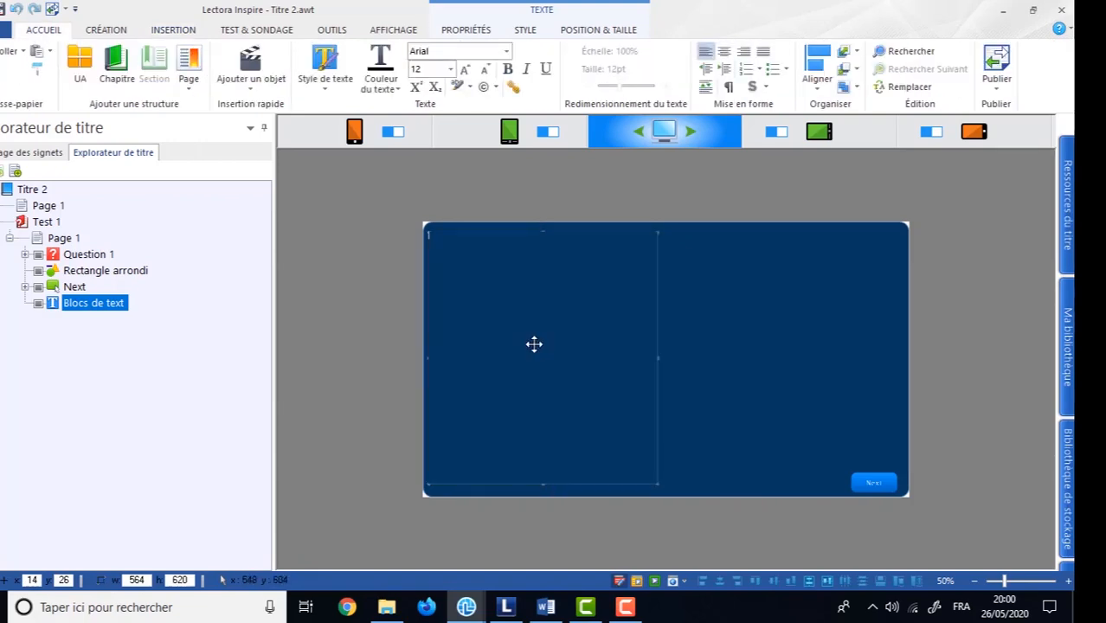
key("ctrl+v")
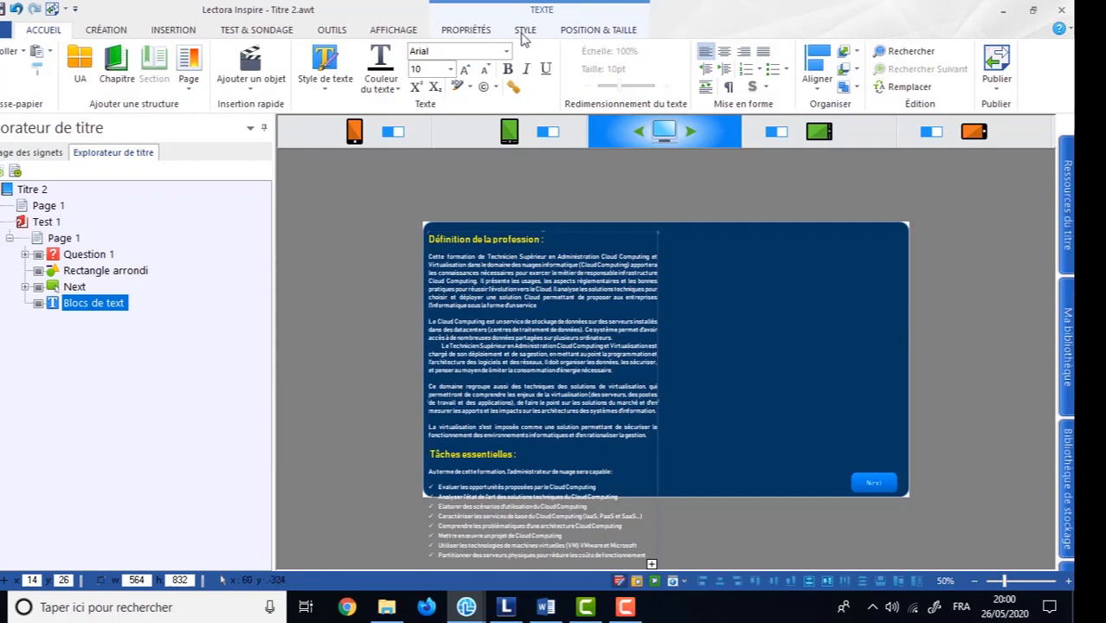
left_click(467, 33)
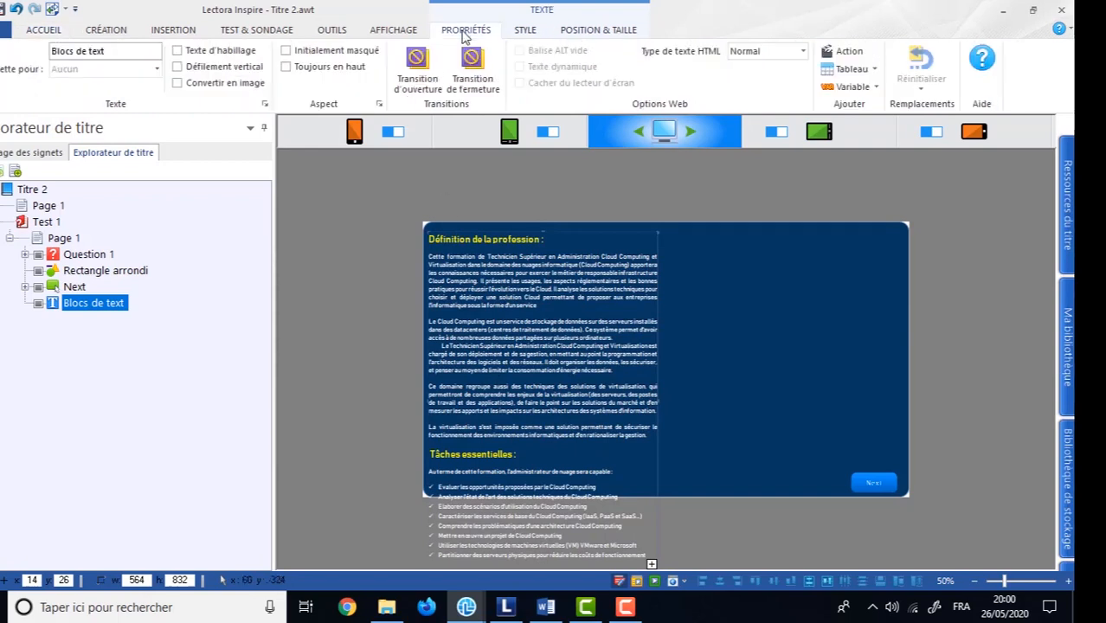
left_click(177, 67)
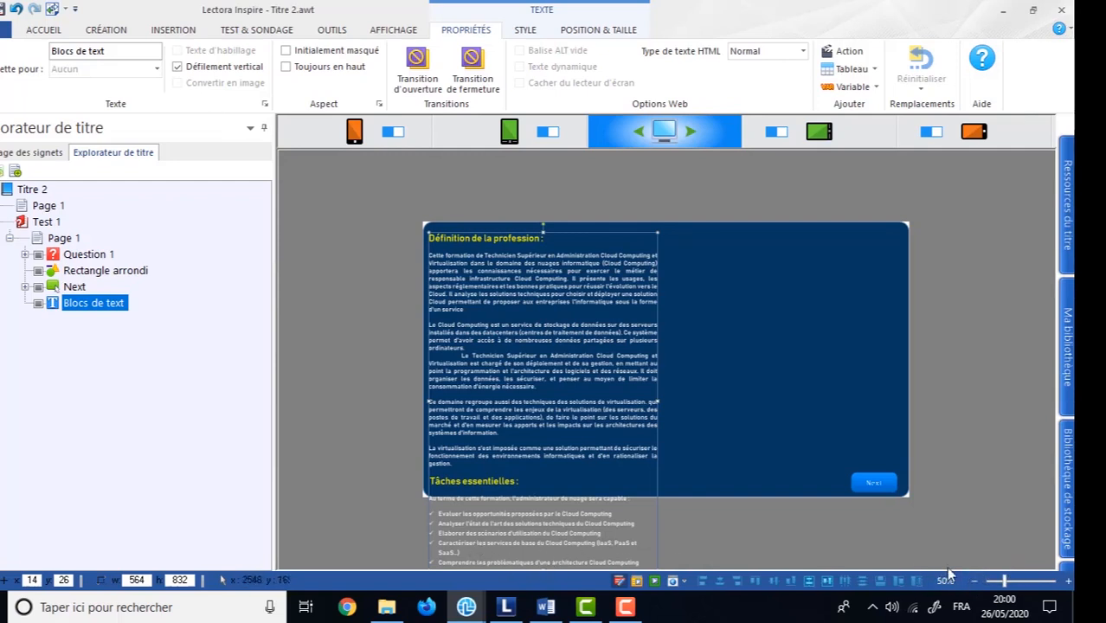
Shorten the text block to a height of about 626 so that it fits within the page.
left_click(972, 583)
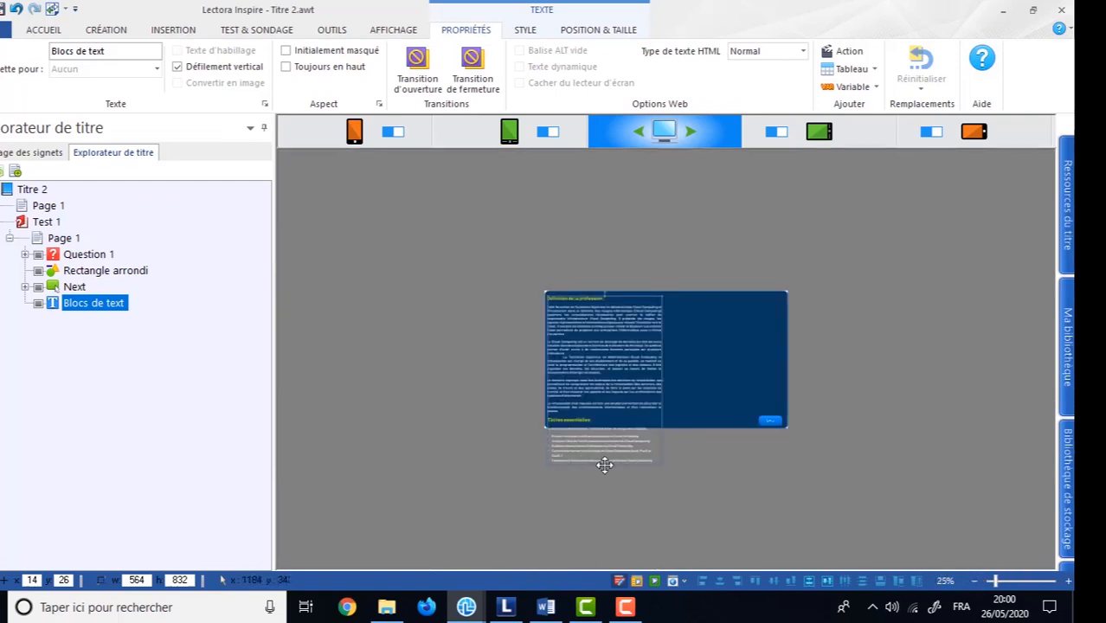
left_click(604, 465)
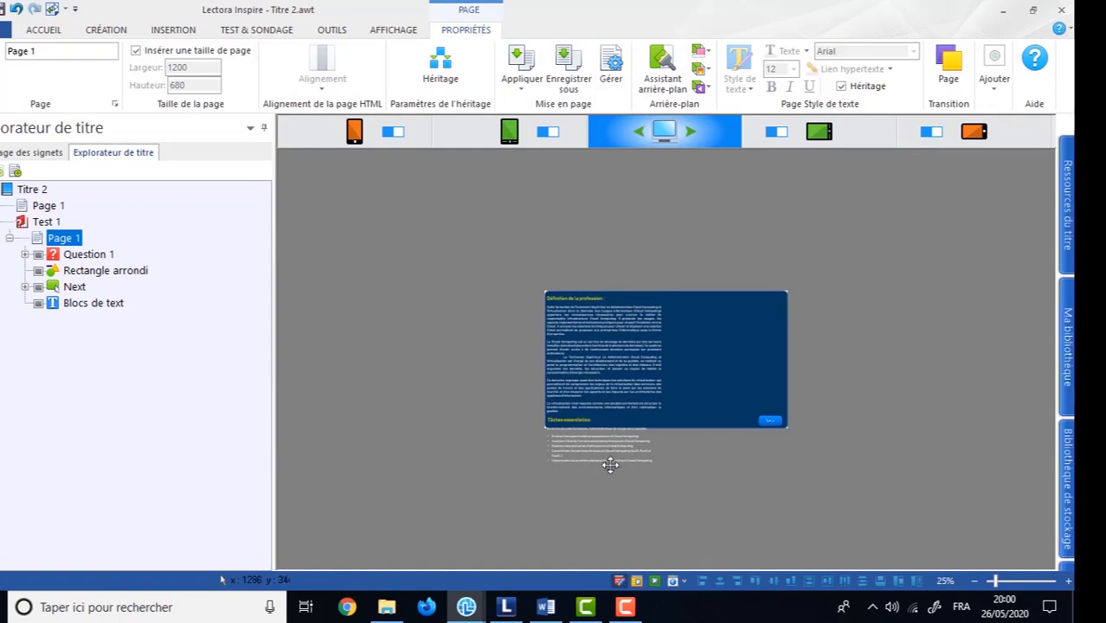
left_click(605, 462)
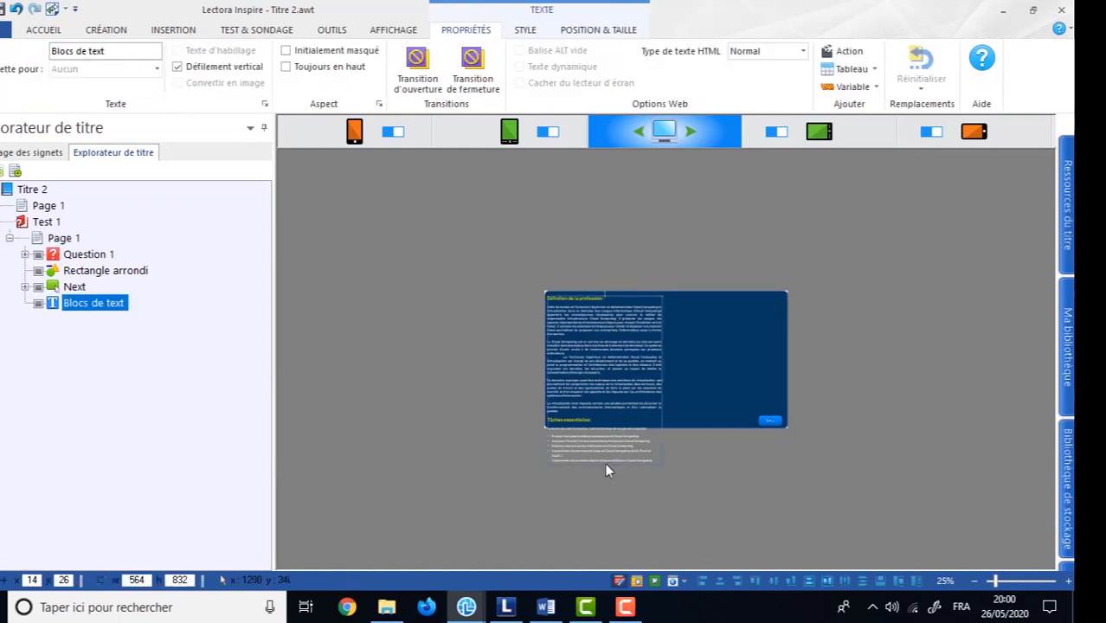
left_click_drag(605, 464, 608, 423)
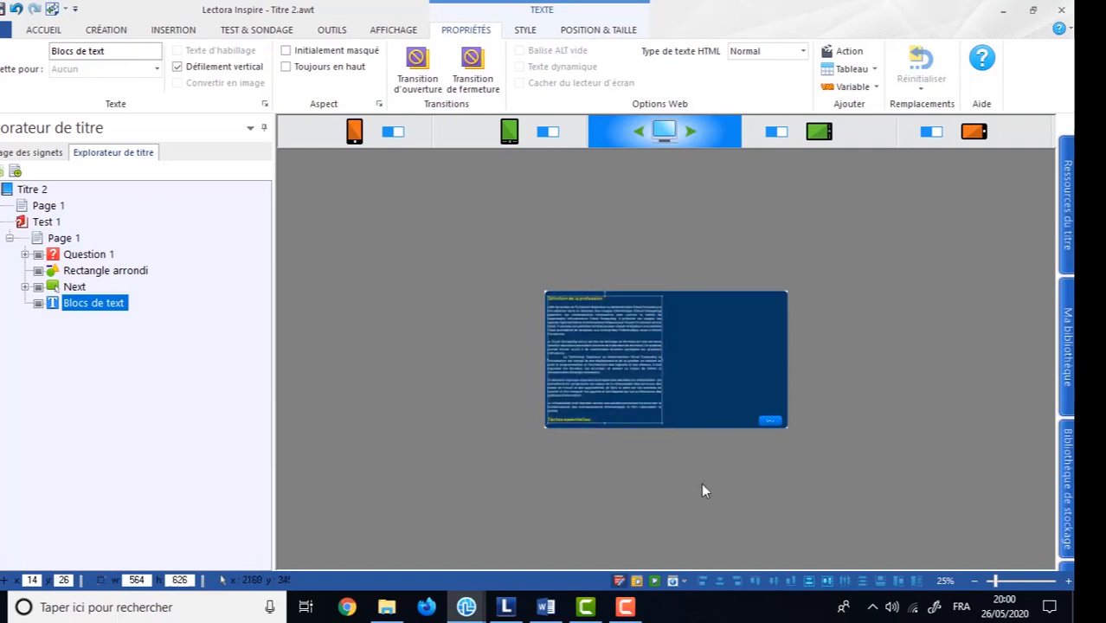
Preview the page and scroll through the profession description, then close the preview.
left_click(1070, 585)
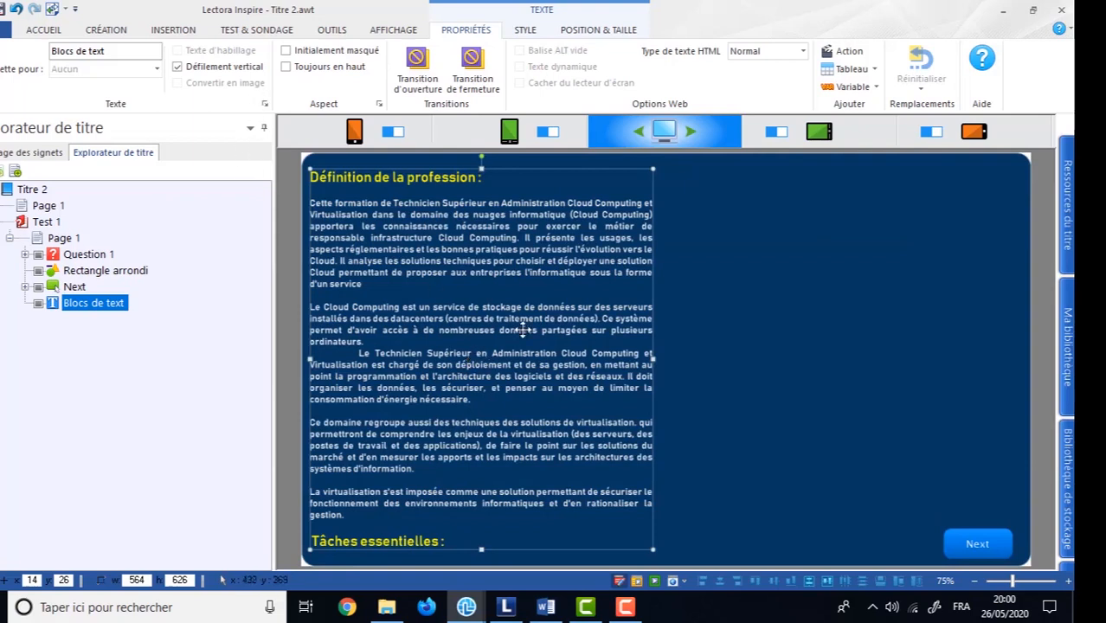
left_click(765, 334)
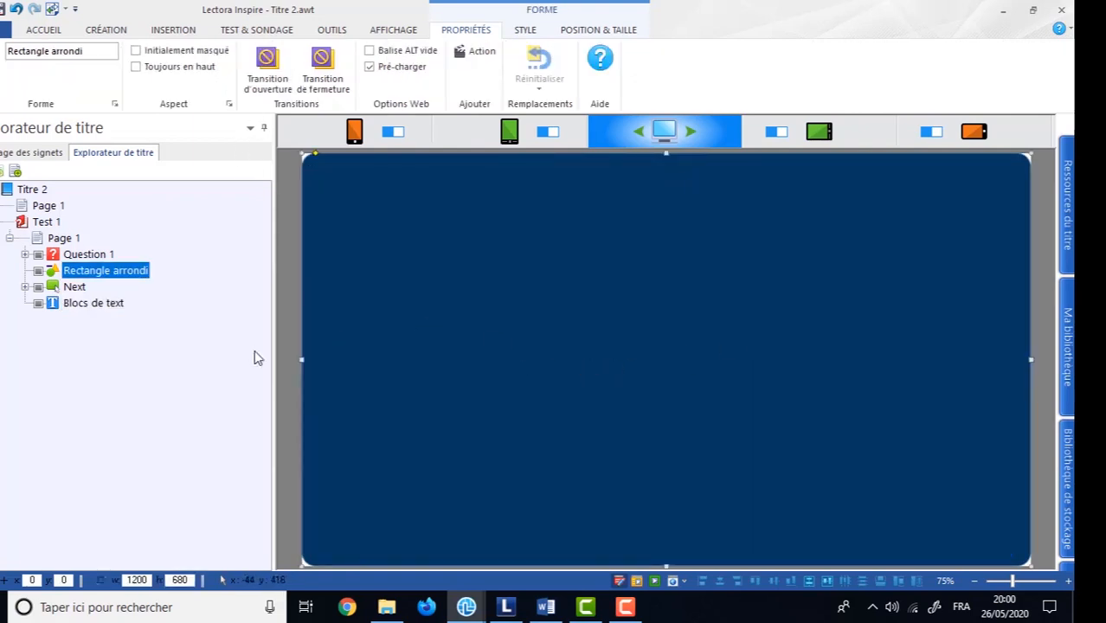
left_click(655, 581)
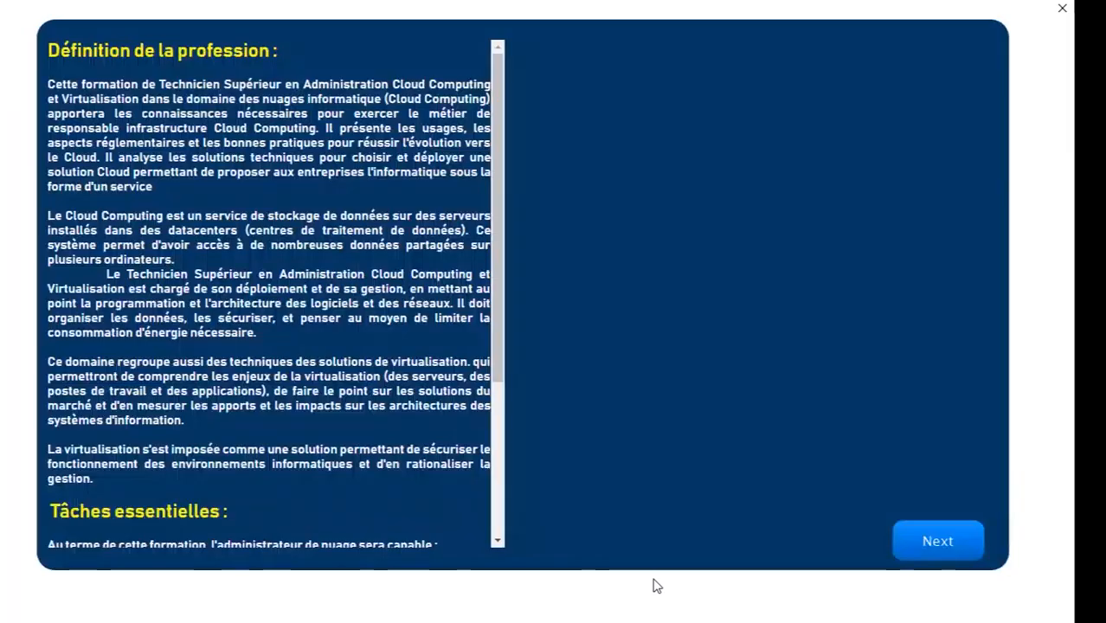
scroll(512, 417, "down", 5)
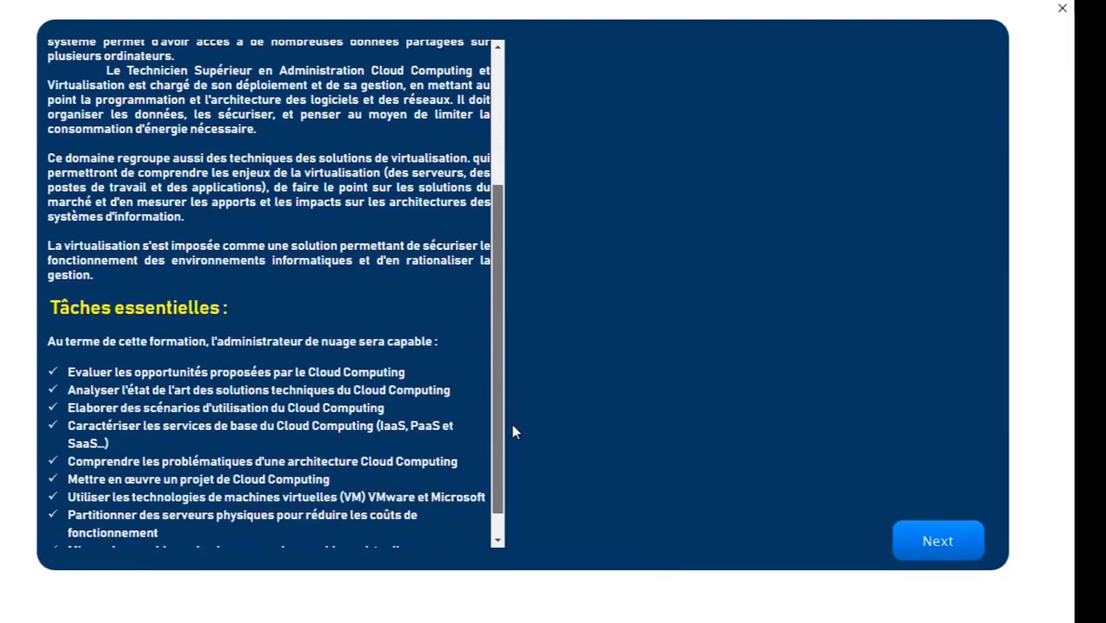
scroll(501, 291, "up", 3)
scroll(502, 292, "up", 5)
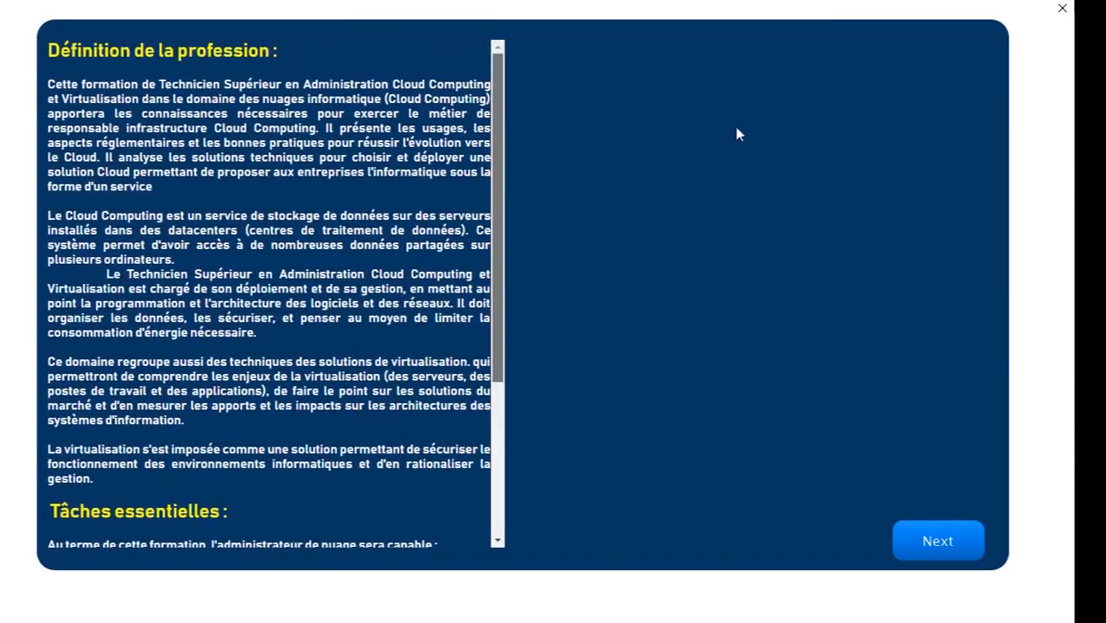
left_click(1060, 8)
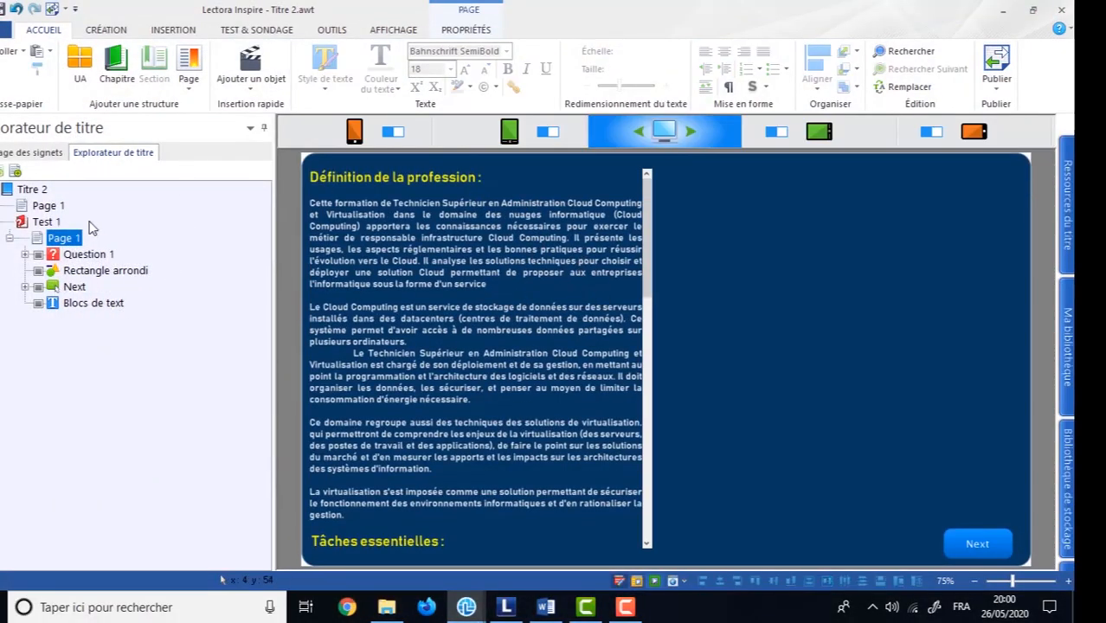
Rename the profession description text block as acv.
left_click(81, 305)
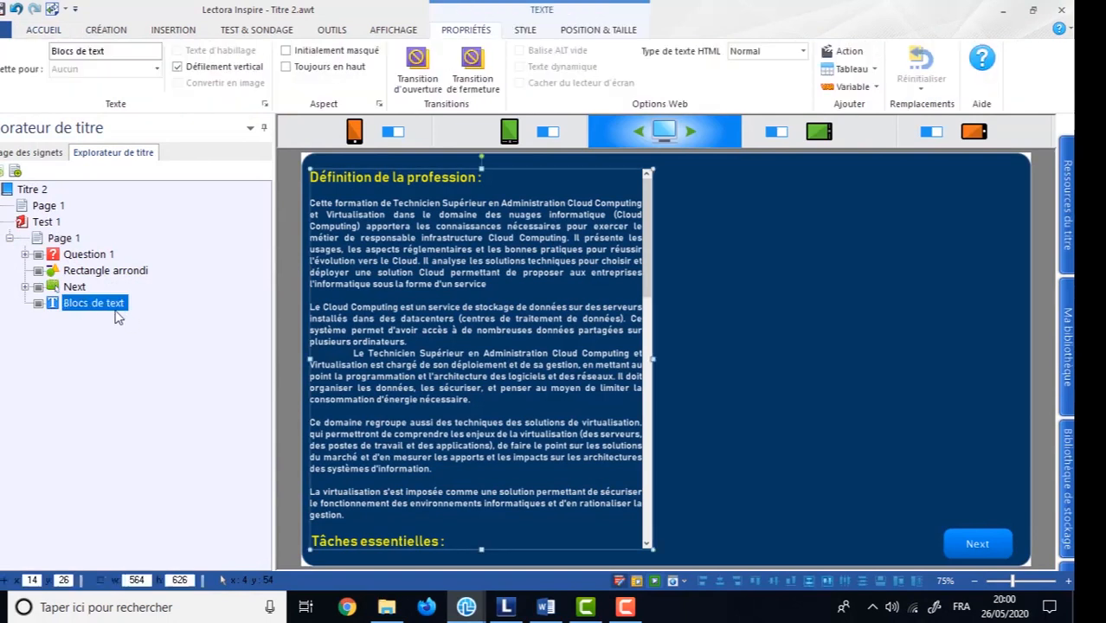
left_click(116, 305)
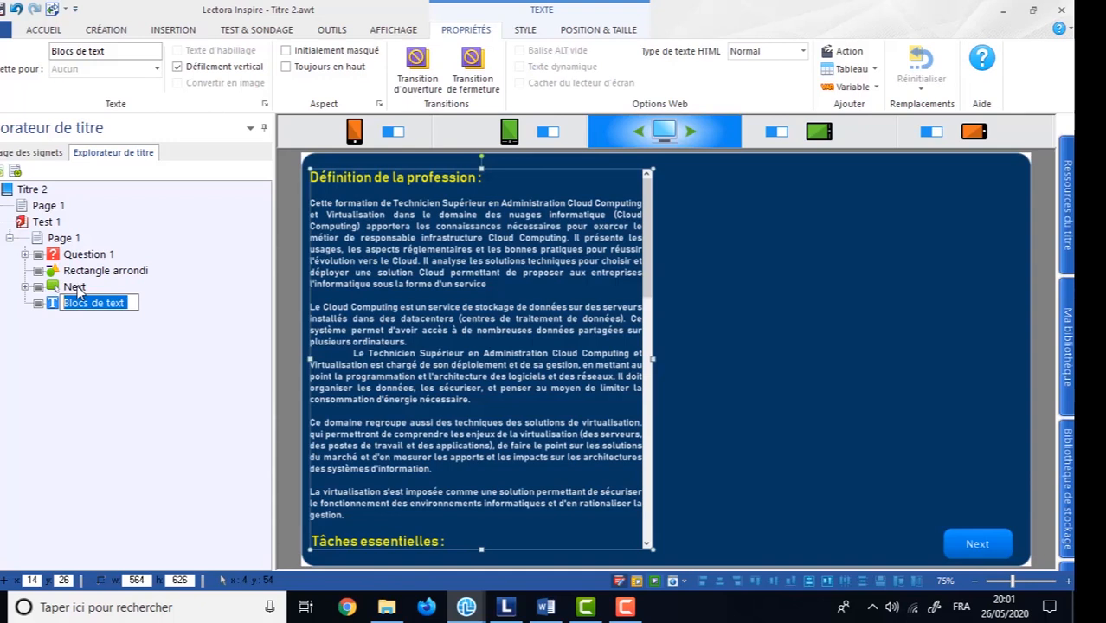
type("acv")
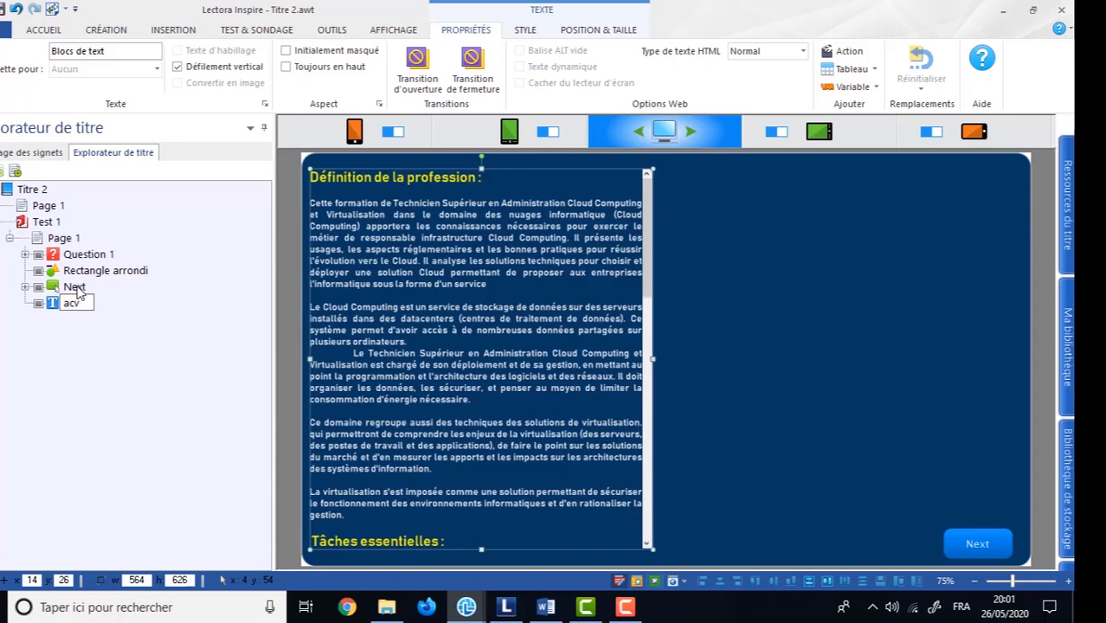
key("Return")
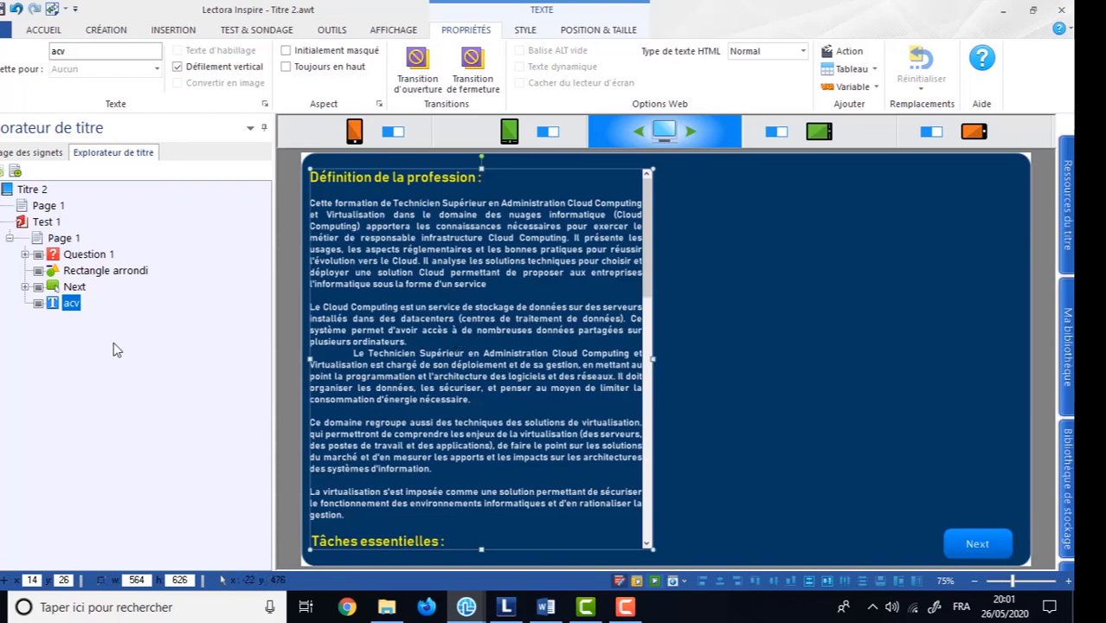
Insert the acv book cover image from file onto the page.
left_click(174, 30)
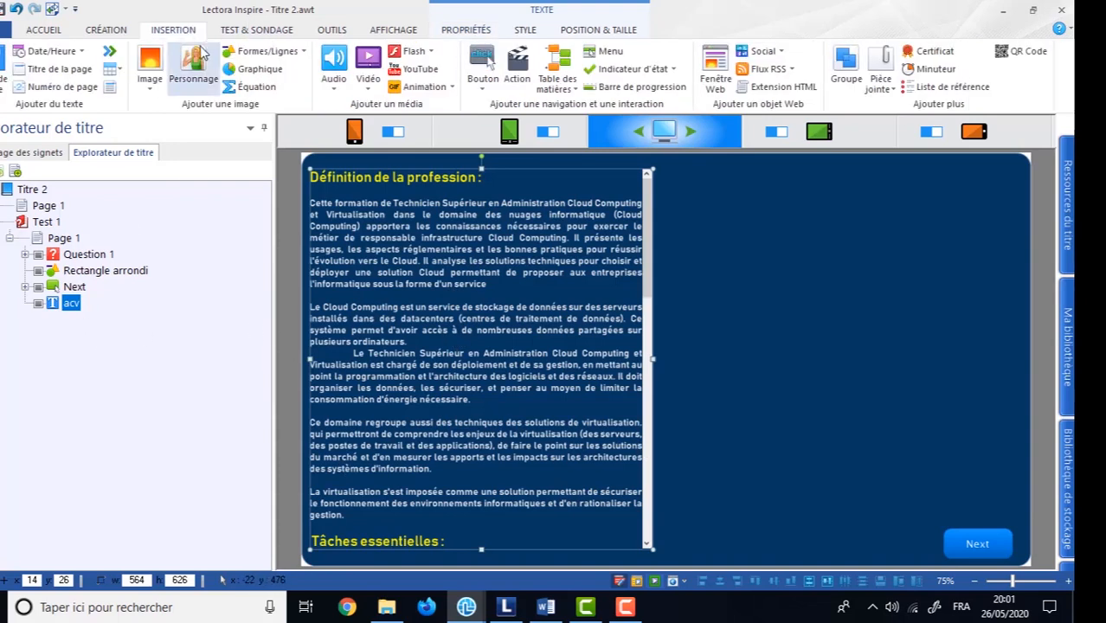
left_click(149, 68)
left_click(180, 122)
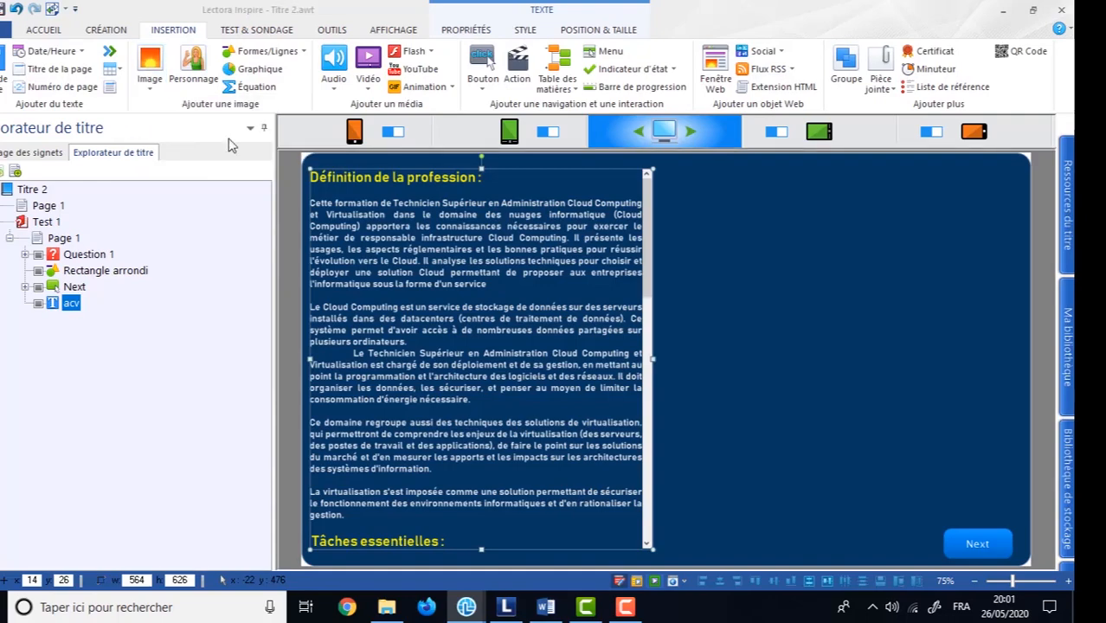
left_click(372, 195)
left_click(632, 416)
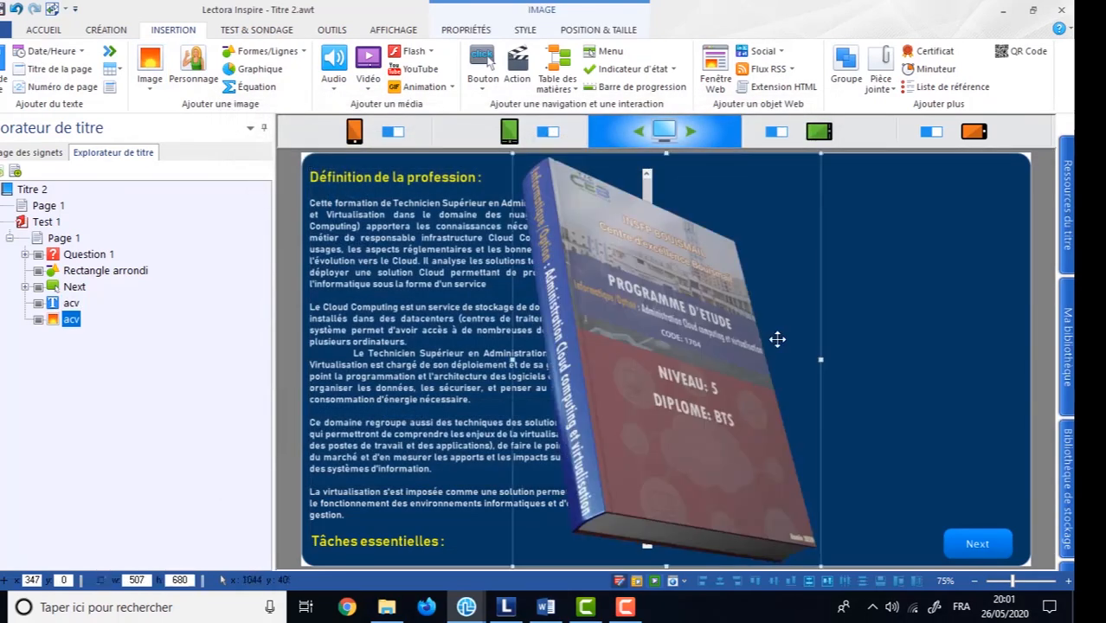
Shrink the book image to about 451 by 606 and place it beside the text at about X 694, Y 5.
mouse_move(819, 349)
left_mouse_down()
mouse_move(855, 348)
mouse_move(839, 357)
left_mouse_up()
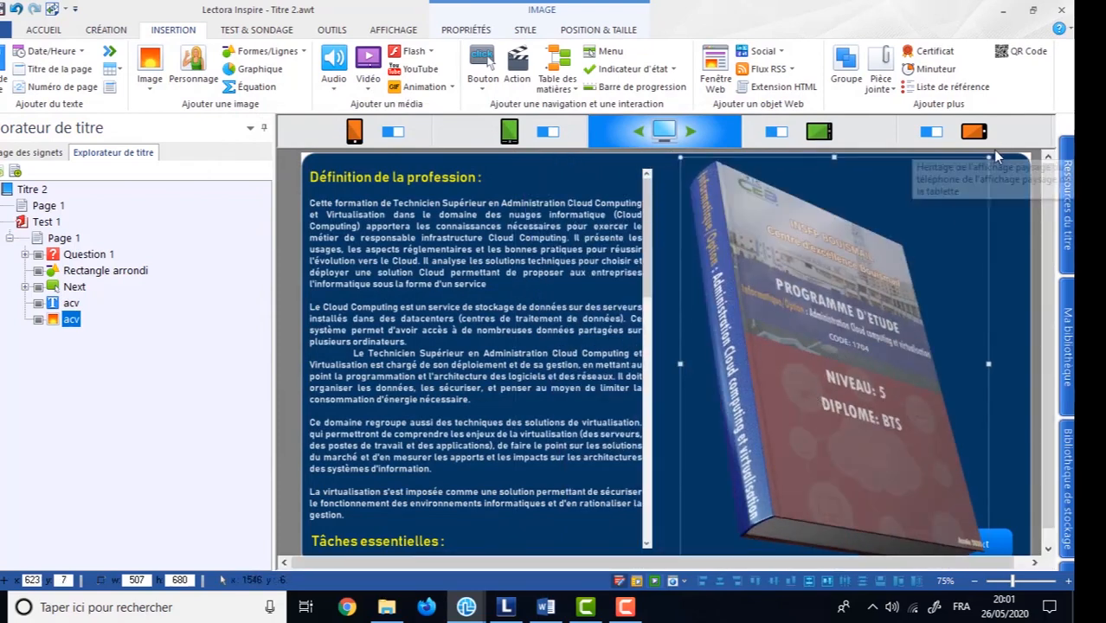
left_click_drag(989, 159, 972, 183)
left_click_drag(836, 360, 875, 335)
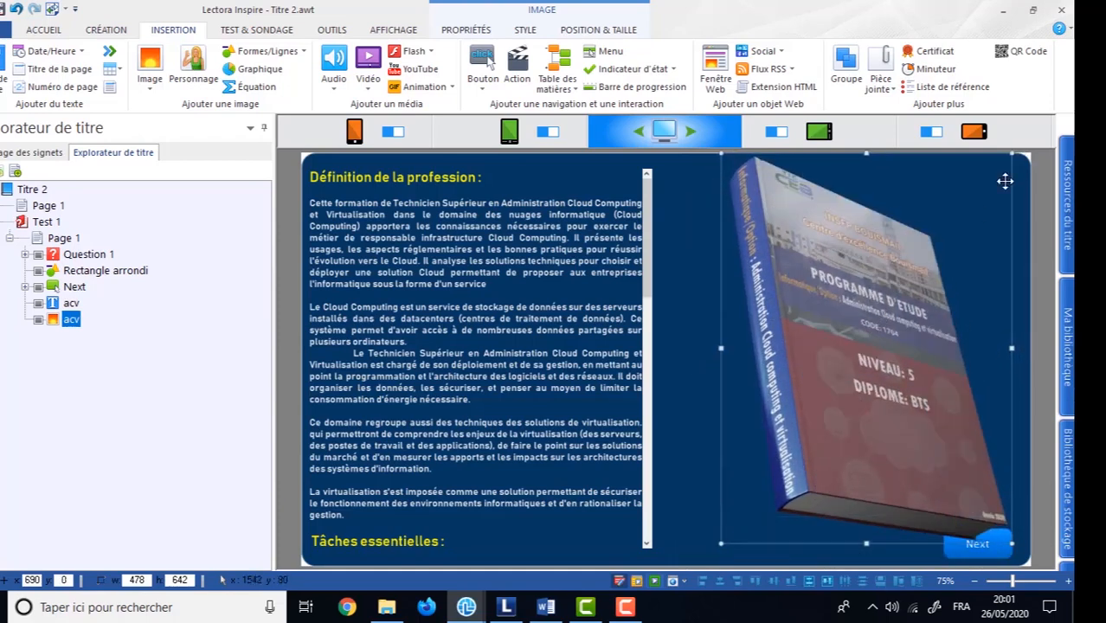
left_click_drag(1011, 154, 995, 175)
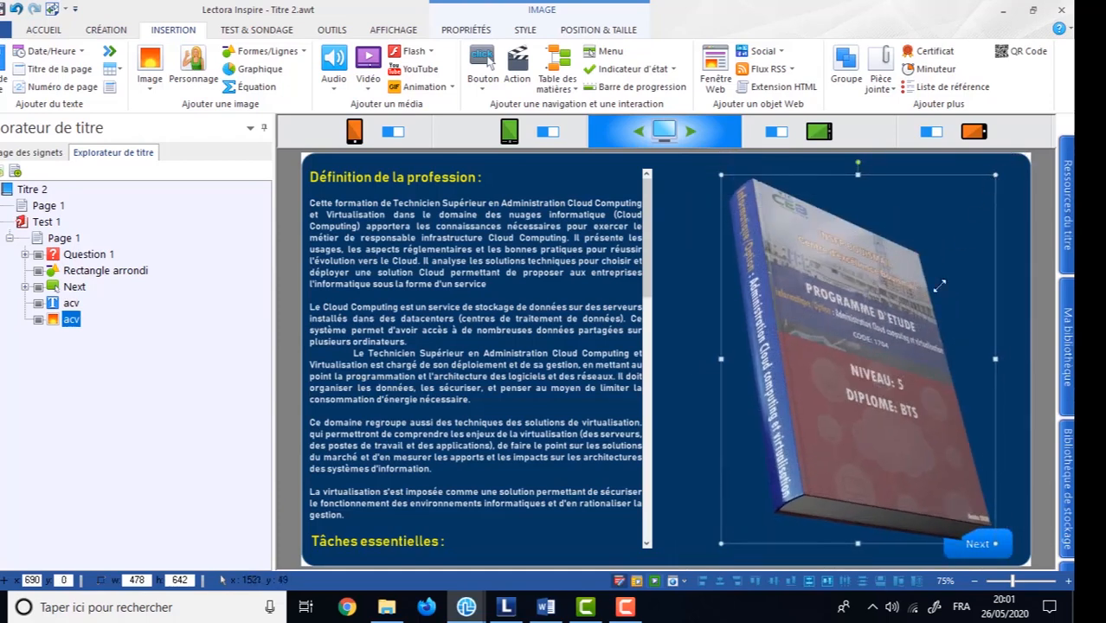
left_click_drag(900, 365, 905, 350)
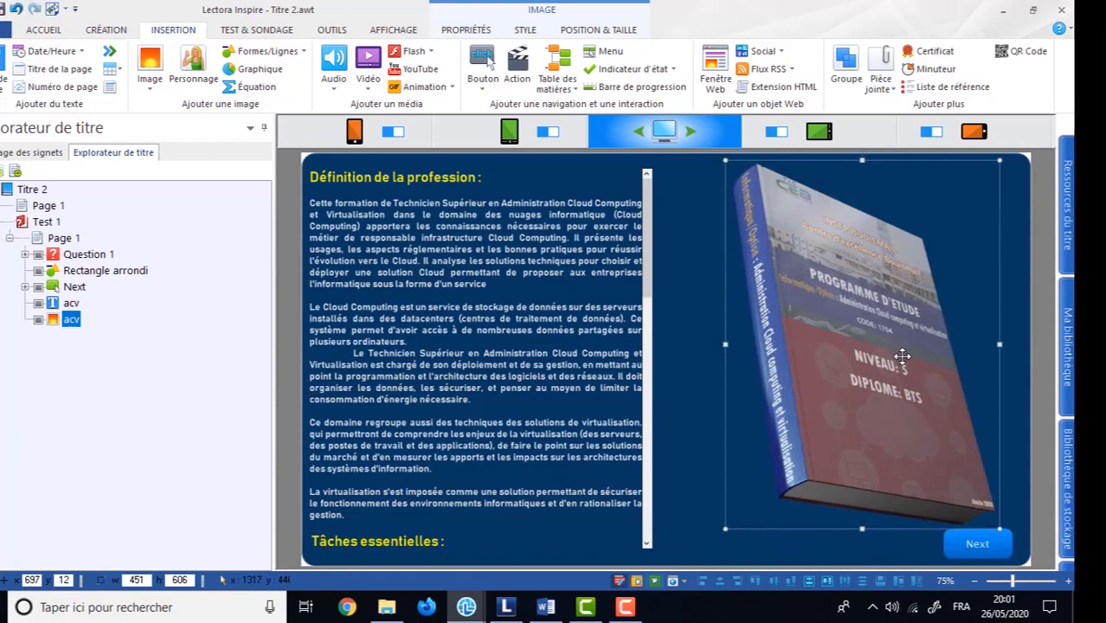
left_click_drag(841, 270, 828, 275)
Widen the acv text block to about 674, and reduce the book image to about 434 by 584 at about X 730, Y 25.
left_click(548, 385)
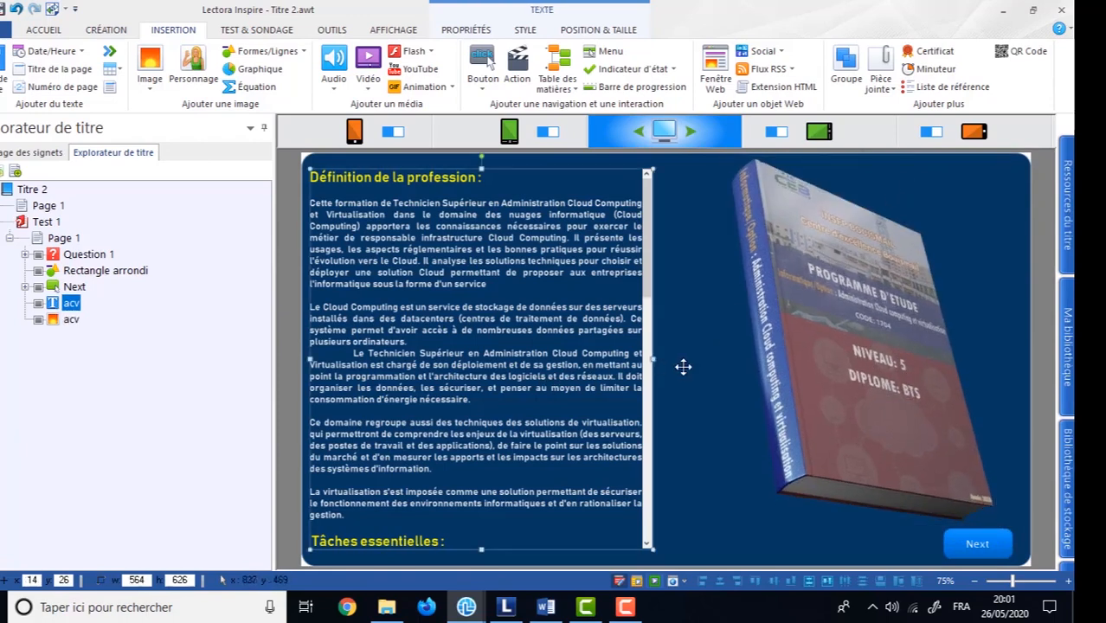
left_click_drag(653, 359, 719, 358)
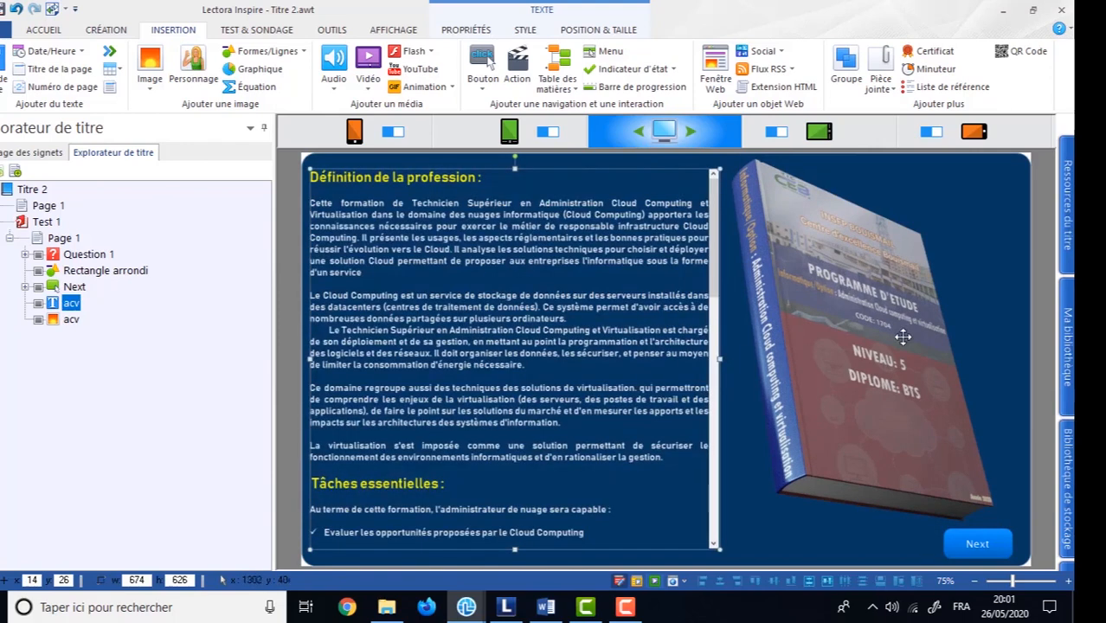
left_click(879, 349)
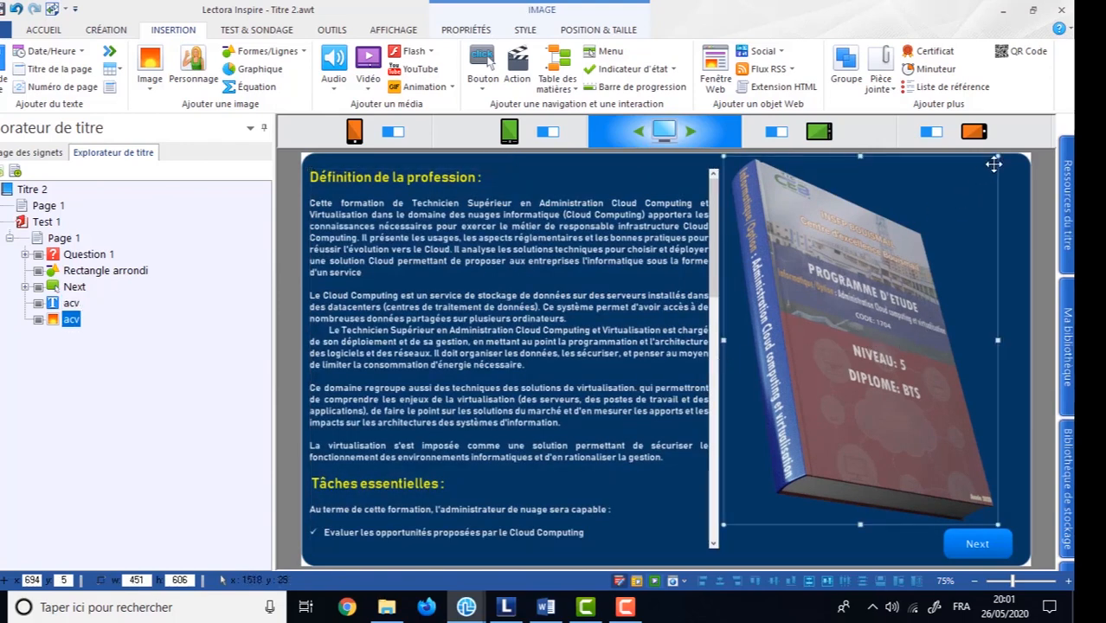
left_click_drag(999, 156, 1009, 168)
mouse_move(857, 334)
left_mouse_down()
mouse_move(901, 355)
mouse_move(874, 337)
left_mouse_up()
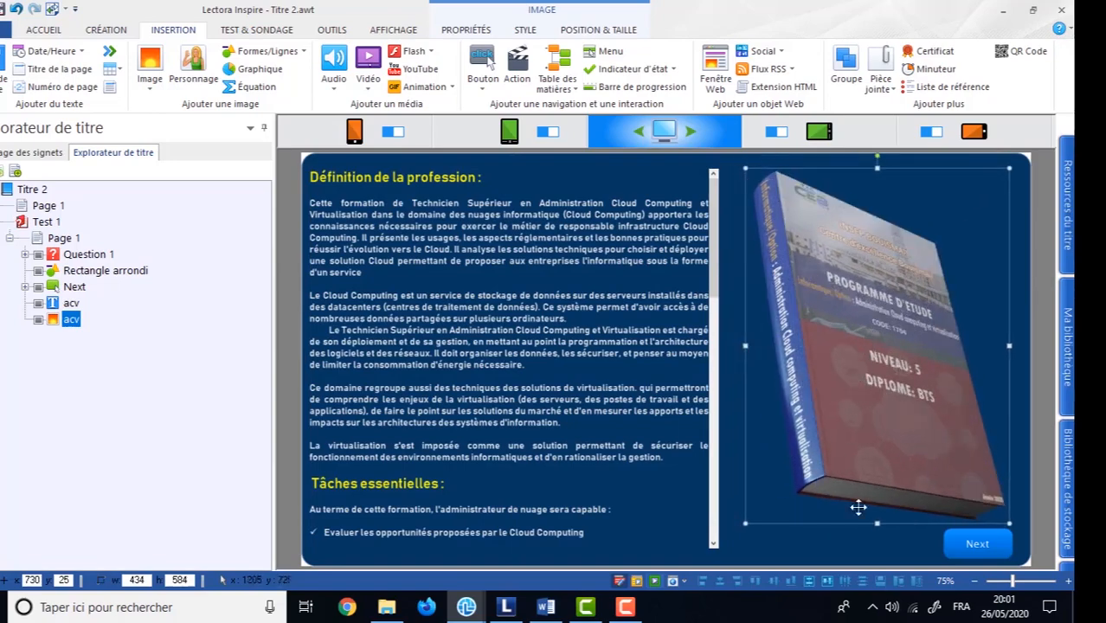
Preview the page to check the text and book image layout, then close the preview.
left_click(655, 582)
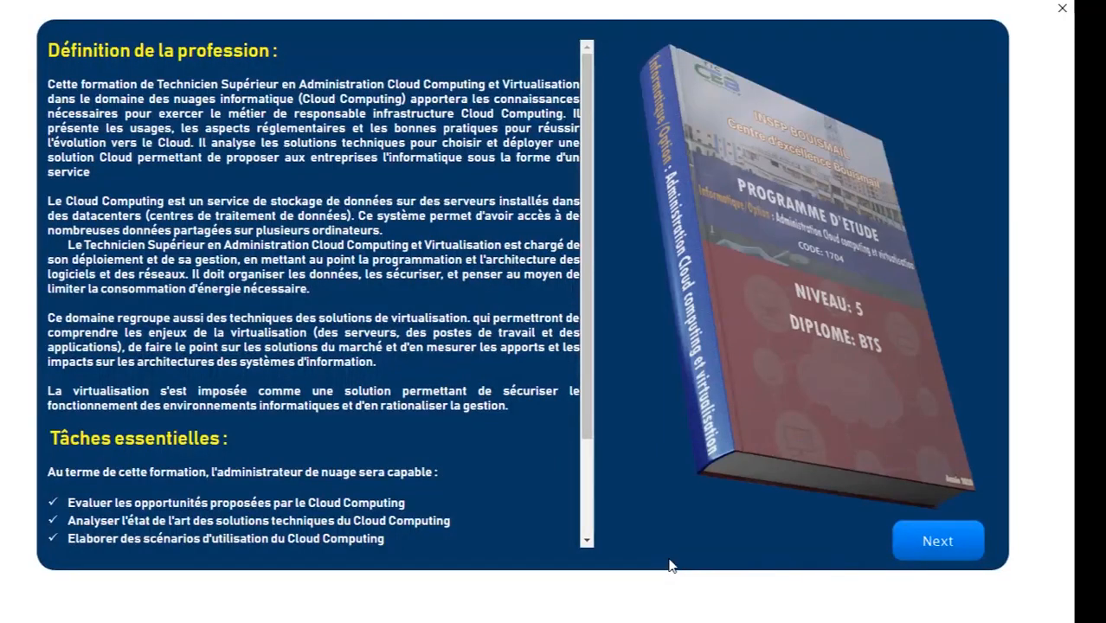
left_click_drag(588, 237, 1060, 11)
left_click(1062, 8)
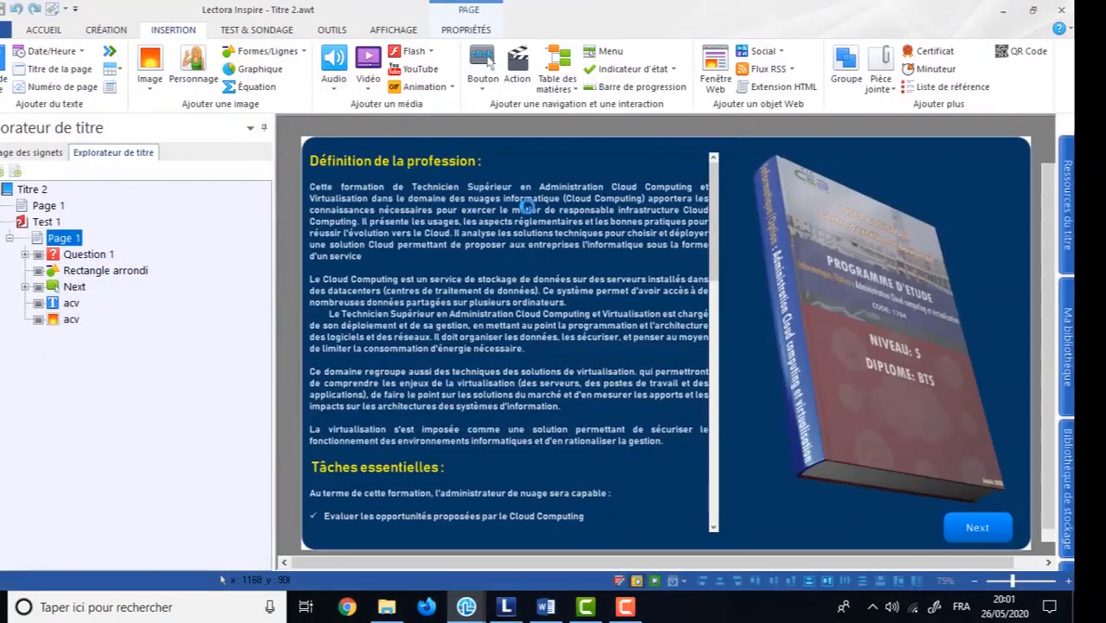
Hide the acv text block and the acv image in the editing view.
left_click(71, 305)
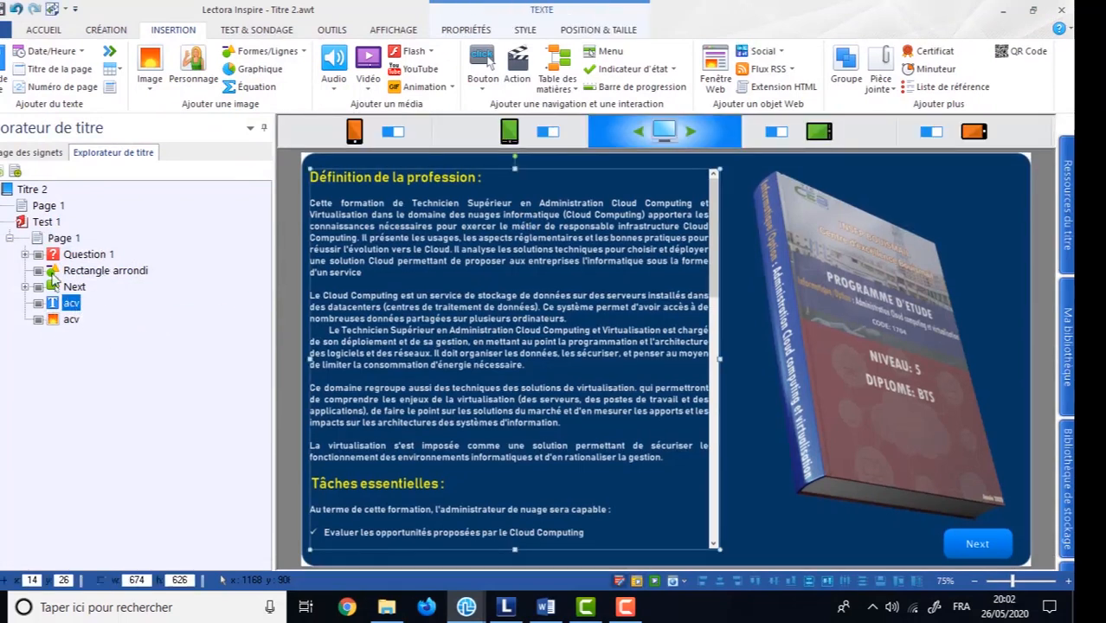
left_click(38, 303)
left_click(38, 320)
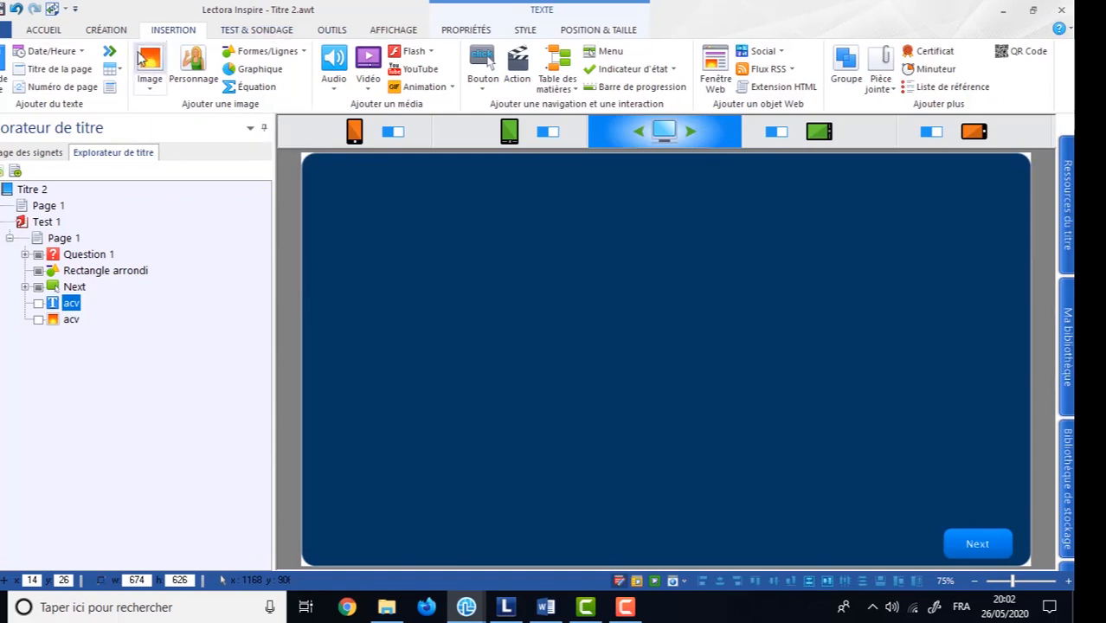
Add a new text block, move it below the acv image in the title structure and rename it dwm.
left_click(3, 62)
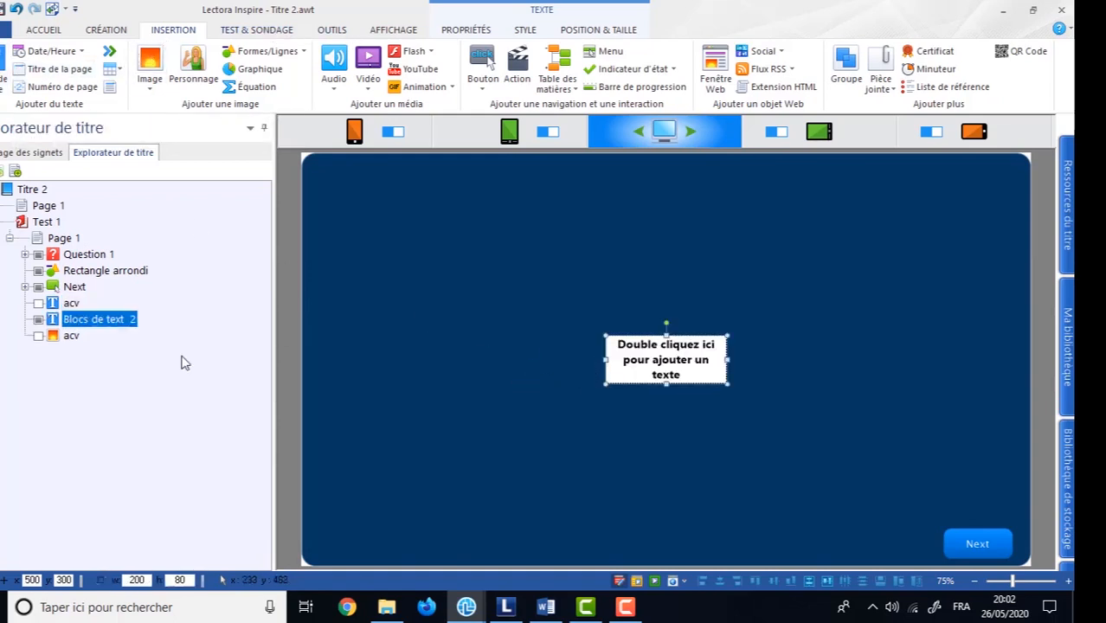
left_click_drag(52, 325, 53, 344)
left_click(108, 337)
left_click(134, 337)
left_click(133, 335)
left_click_drag(135, 335, 44, 336)
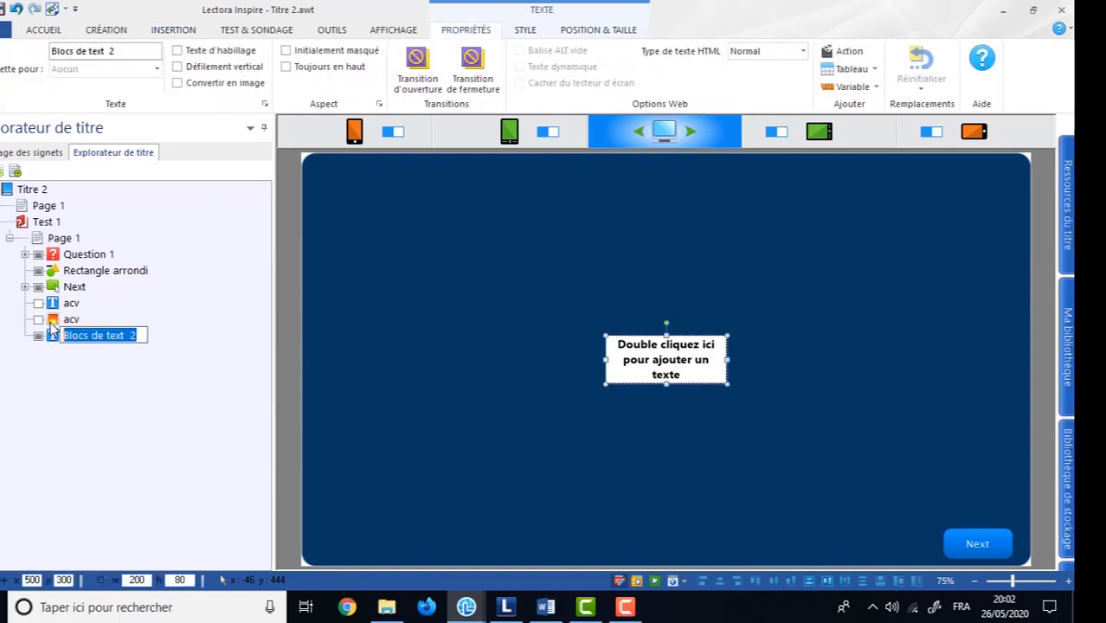
type("dwm")
key("Return")
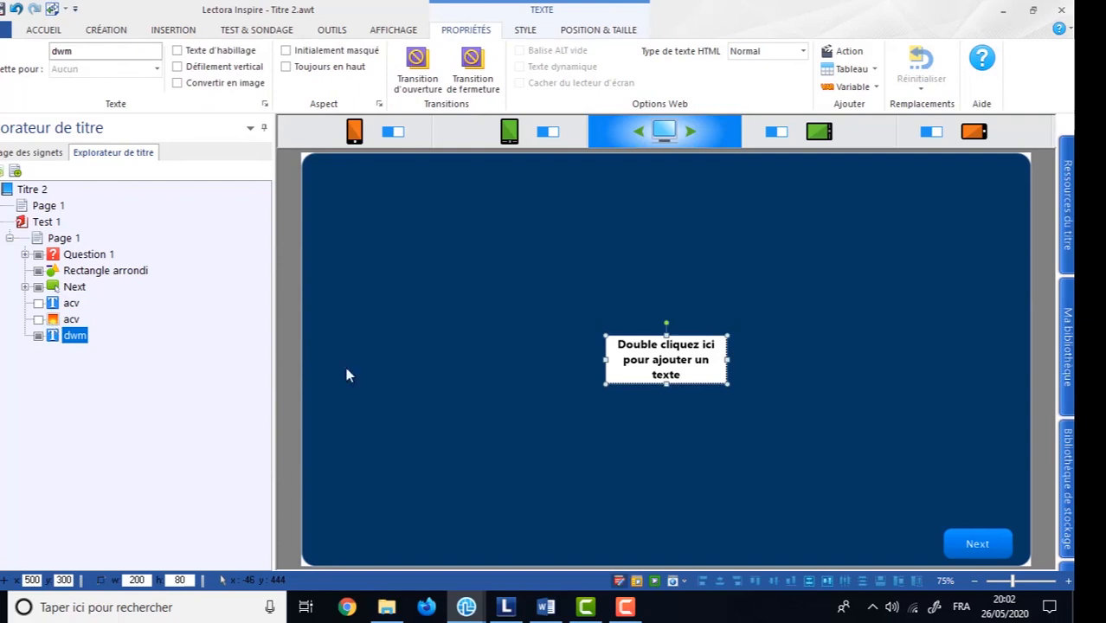
Enlarge the dwm text block to about 650 by 595 and place it at about X 541, Y 13.
left_click_drag(696, 368, 950, 336)
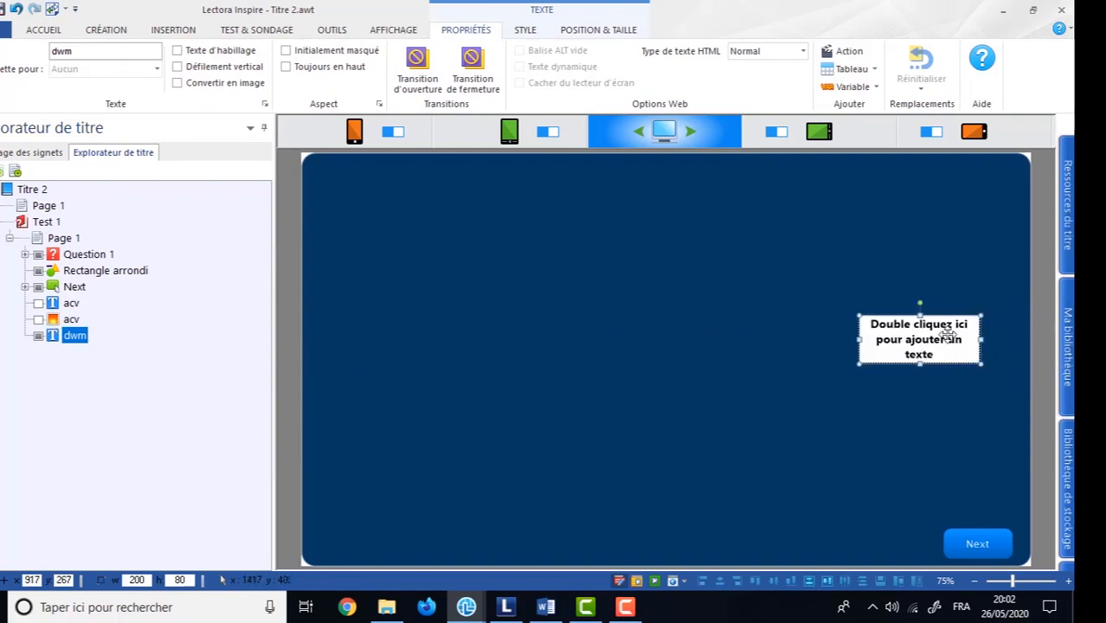
left_click_drag(857, 314, 719, 175)
left_click_drag(852, 362, 865, 342)
left_click_drag(991, 350, 1019, 525)
left_click_drag(727, 522, 631, 523)
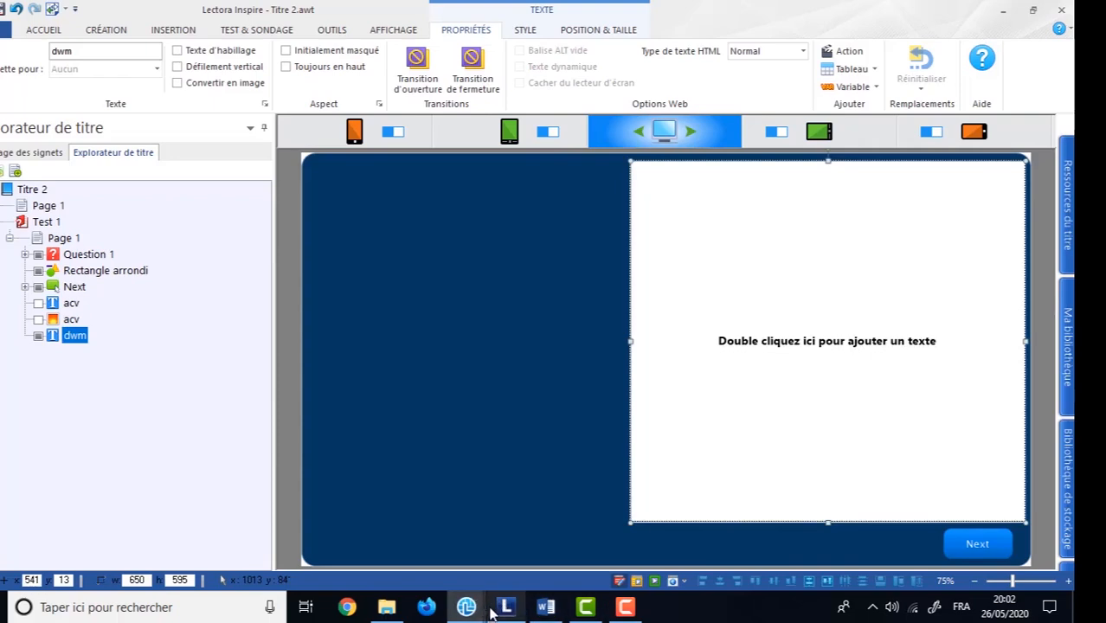
Switch to glisser-depose.awt, show the desc-dwm text in the editing view and hide desc-acv.
mouse_move(472, 609)
left_click(412, 539)
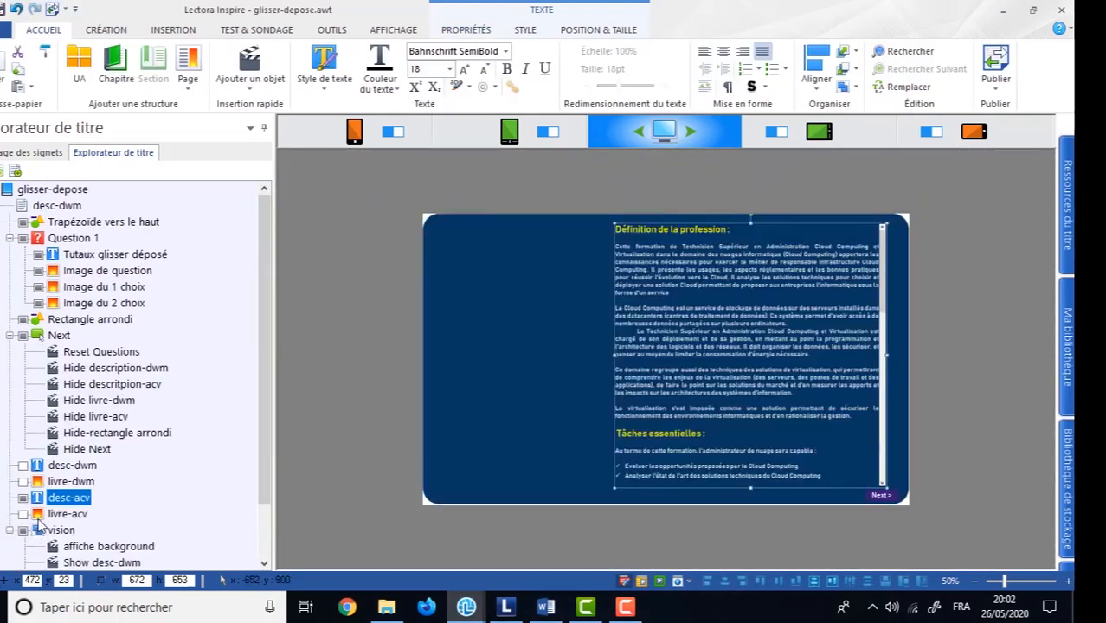
left_click(26, 466)
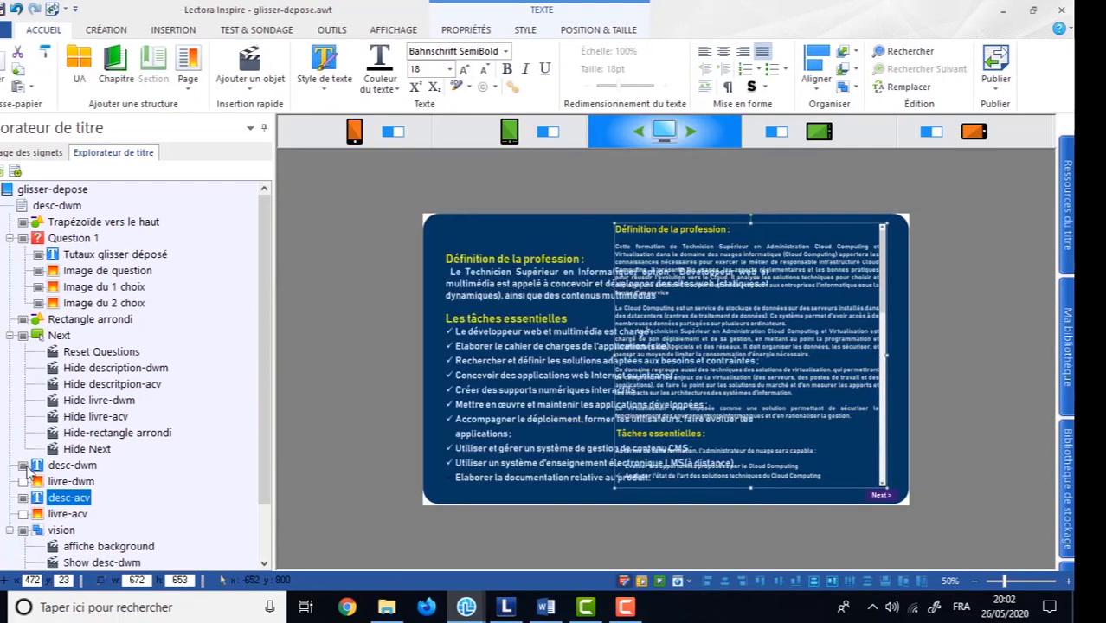
left_click(24, 498)
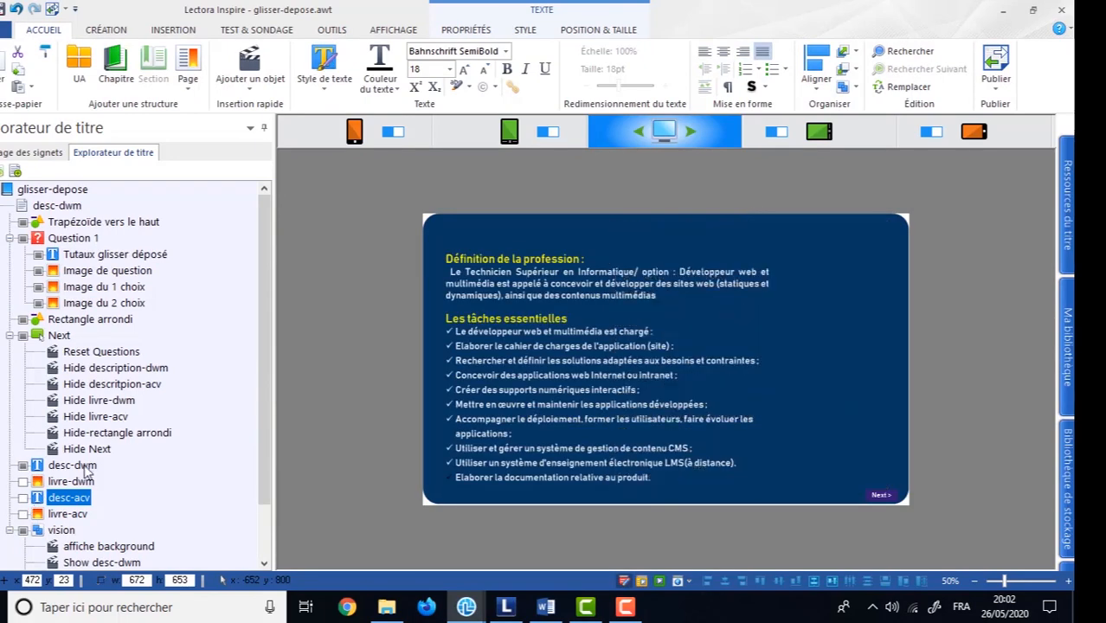
Copy the entire desc-dwm profession description and return to Titre 2.awt.
left_click(545, 389)
left_click(542, 383)
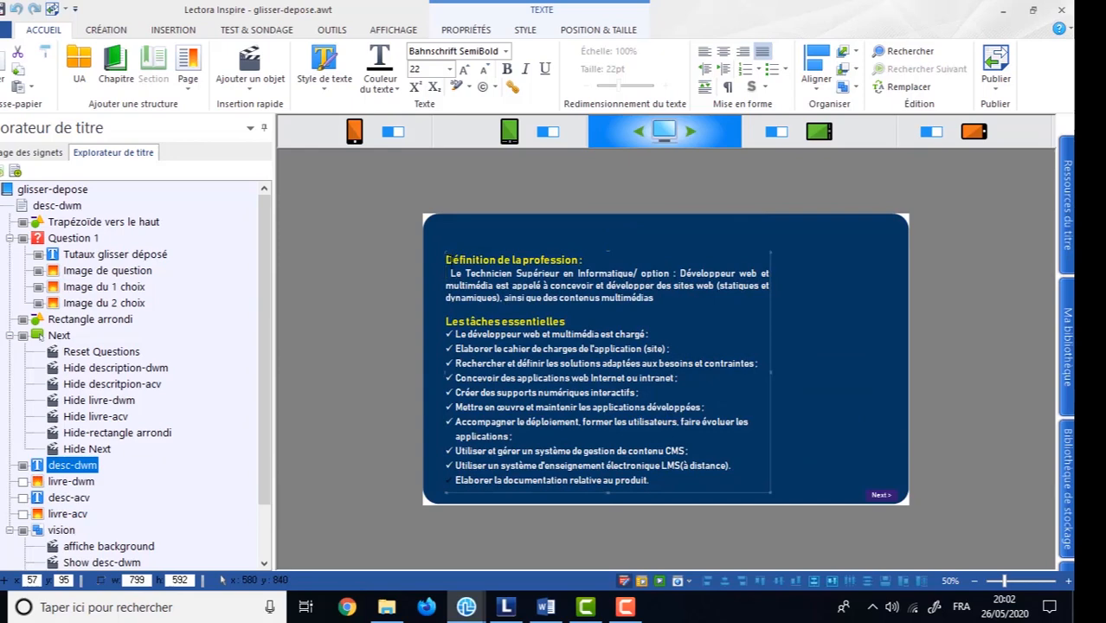
left_click_drag(445, 259, 675, 482)
key("ctrl+c")
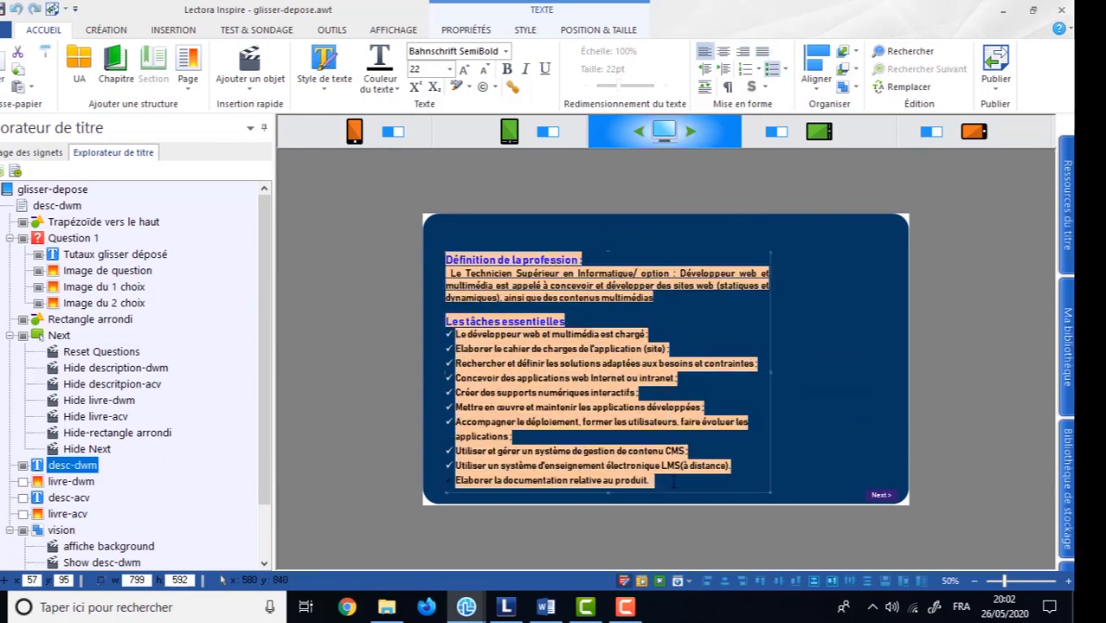
right_click(593, 374)
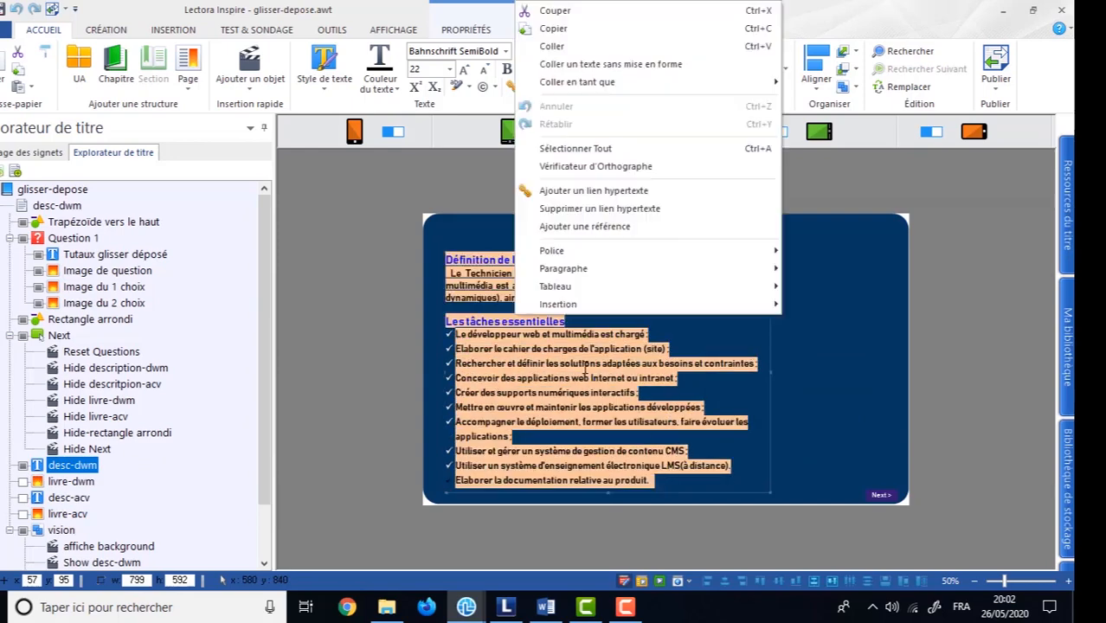
left_click(554, 30)
left_click(1003, 9)
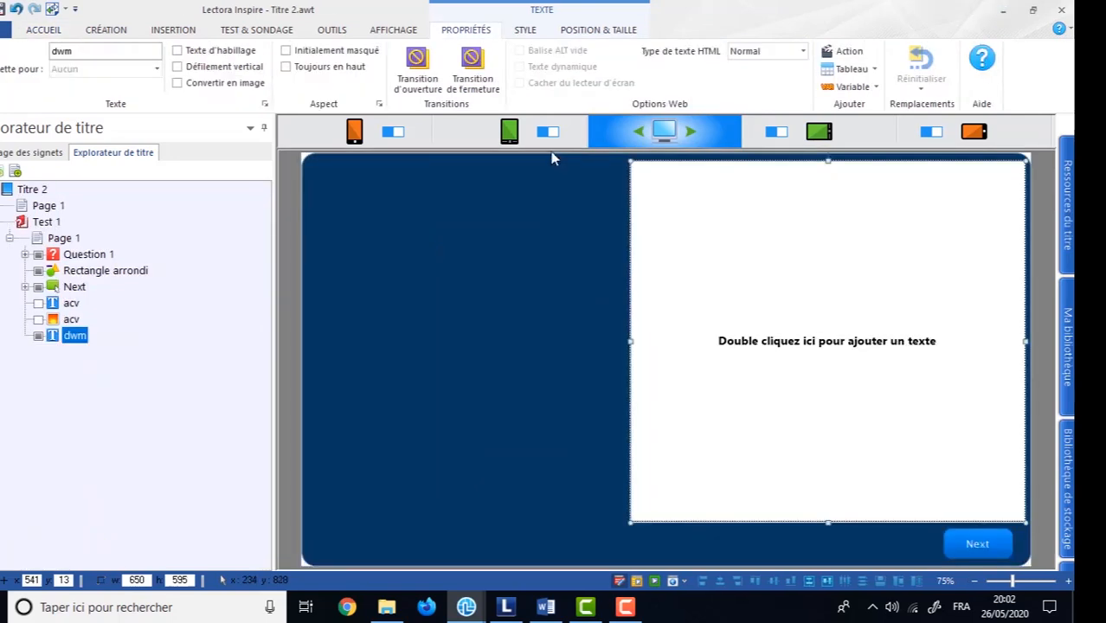
Paste the copied web and multimedia developer description into the dwm text block.
double_click(848, 338)
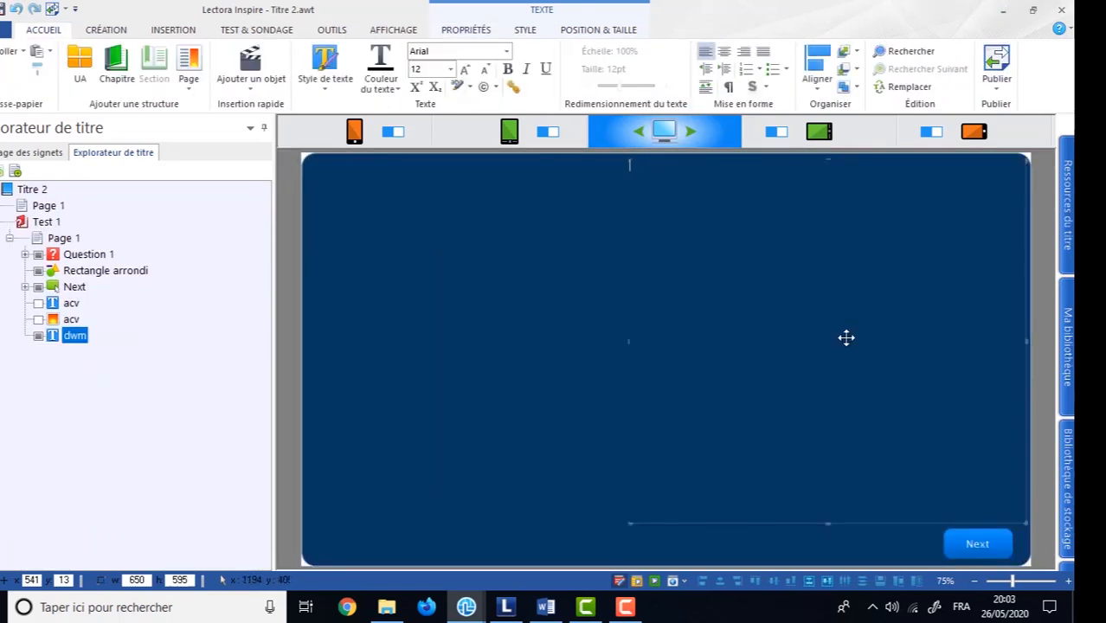
key("ctrl+v")
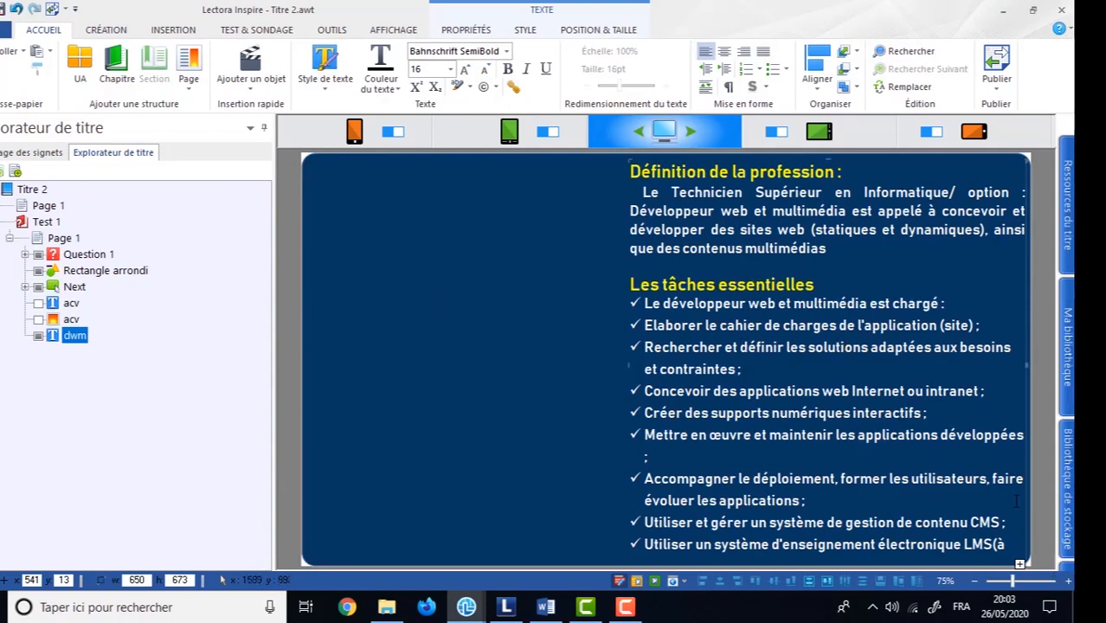
left_click(975, 585)
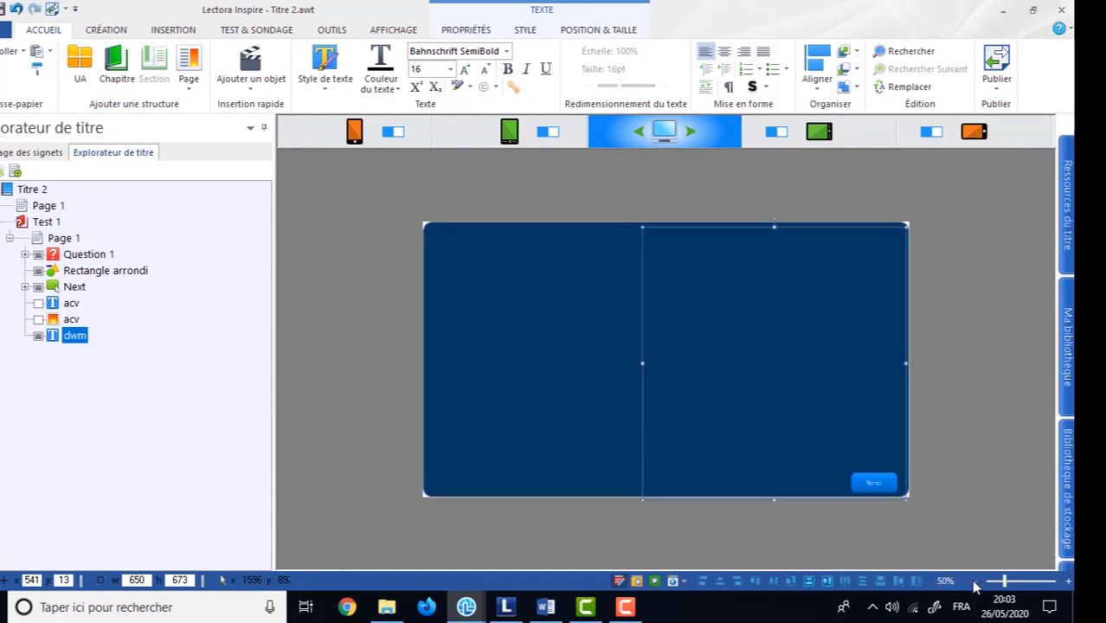
Reduce all the text in the dwm text block to font size 20.
left_click(958, 313)
left_click(674, 346)
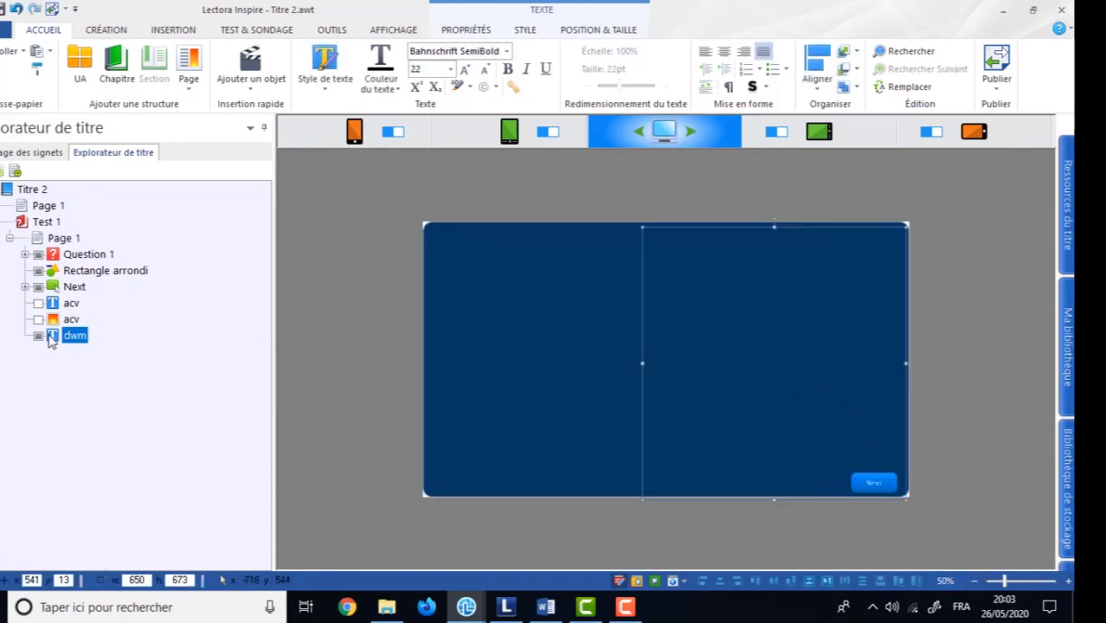
left_click(39, 337)
left_click(38, 337)
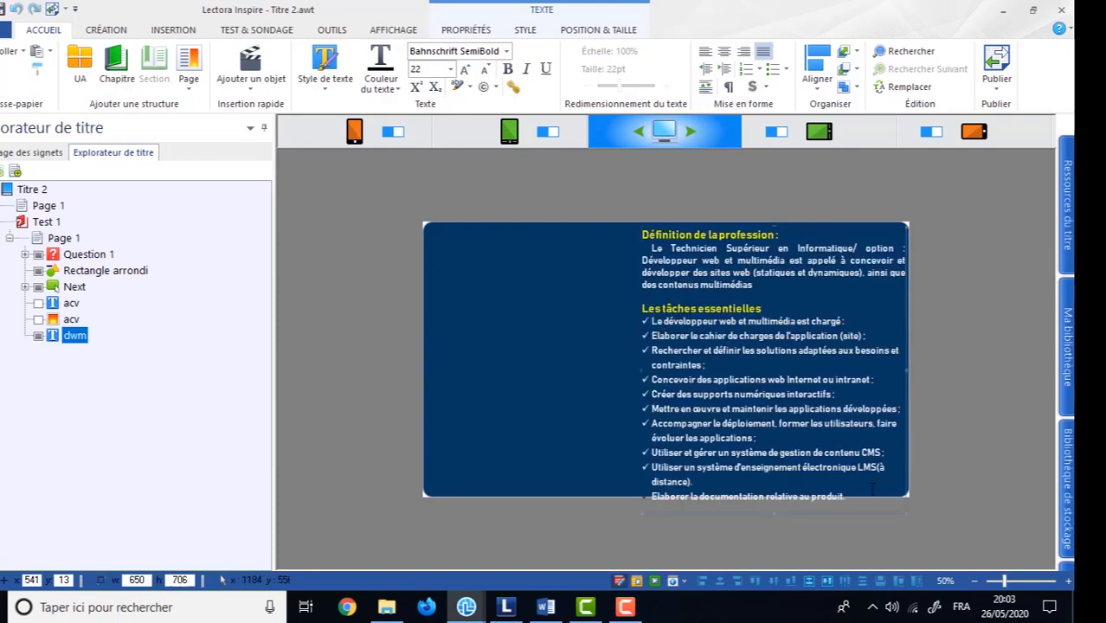
left_click_drag(850, 499, 644, 233)
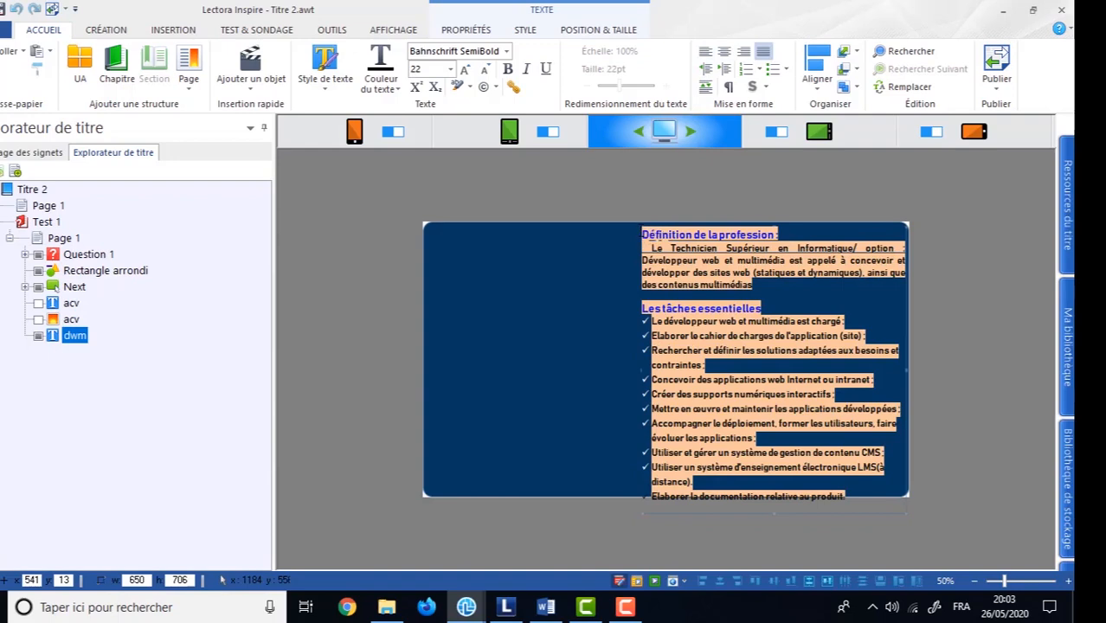
left_click(485, 69)
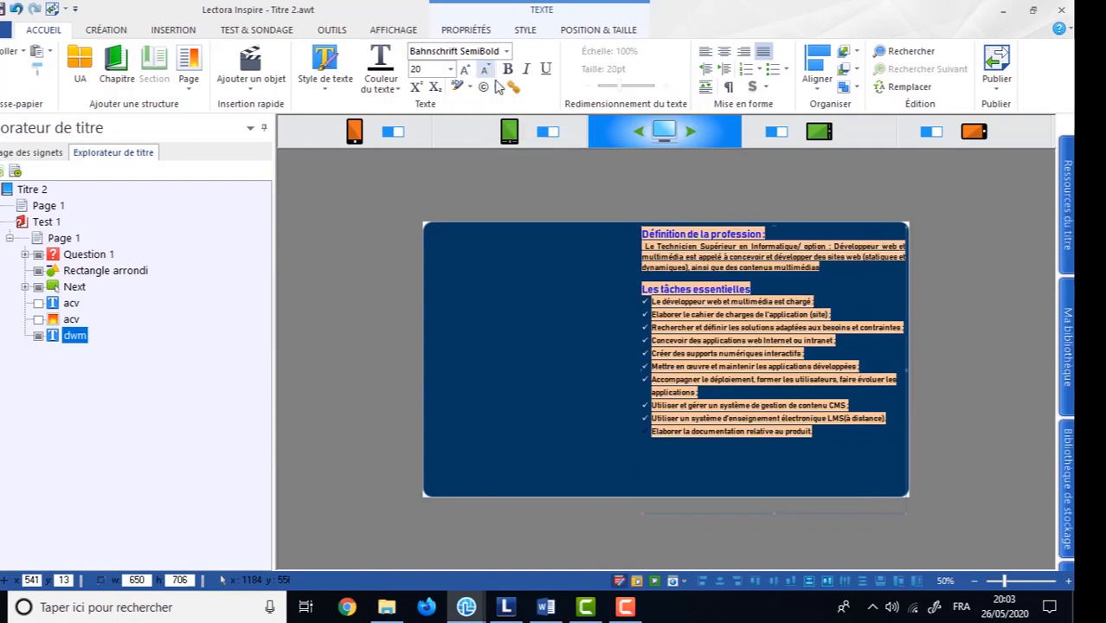
Shorten the dwm text block to about 573 px high and place it at about x 532, y 33, above the Next button.
left_click(1003, 224)
left_click_drag(729, 363, 734, 371)
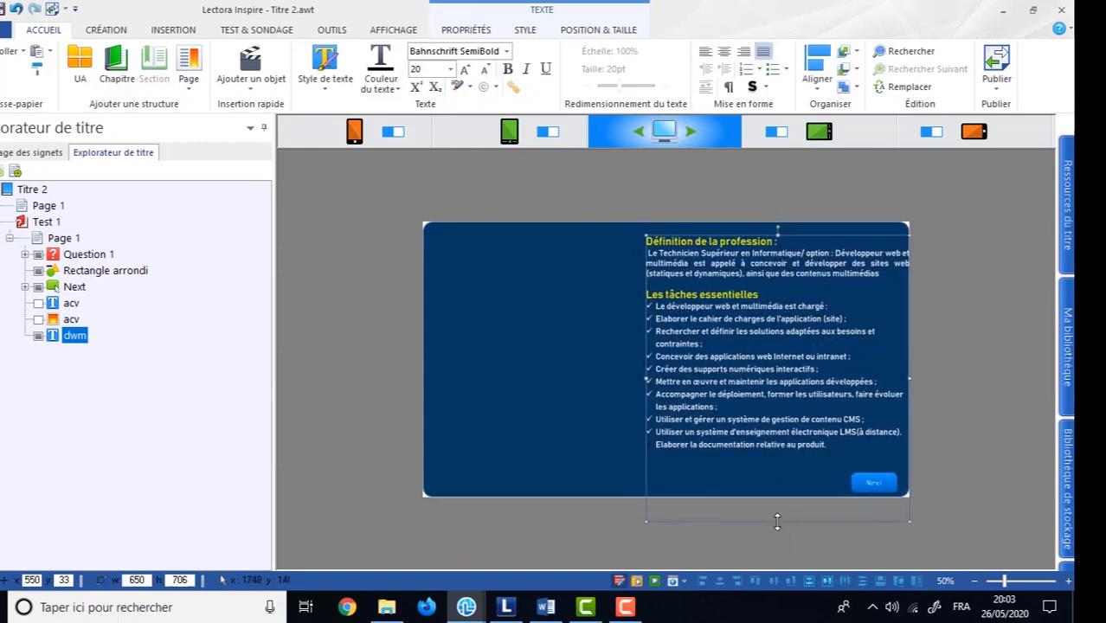
left_click_drag(777, 514, 777, 467)
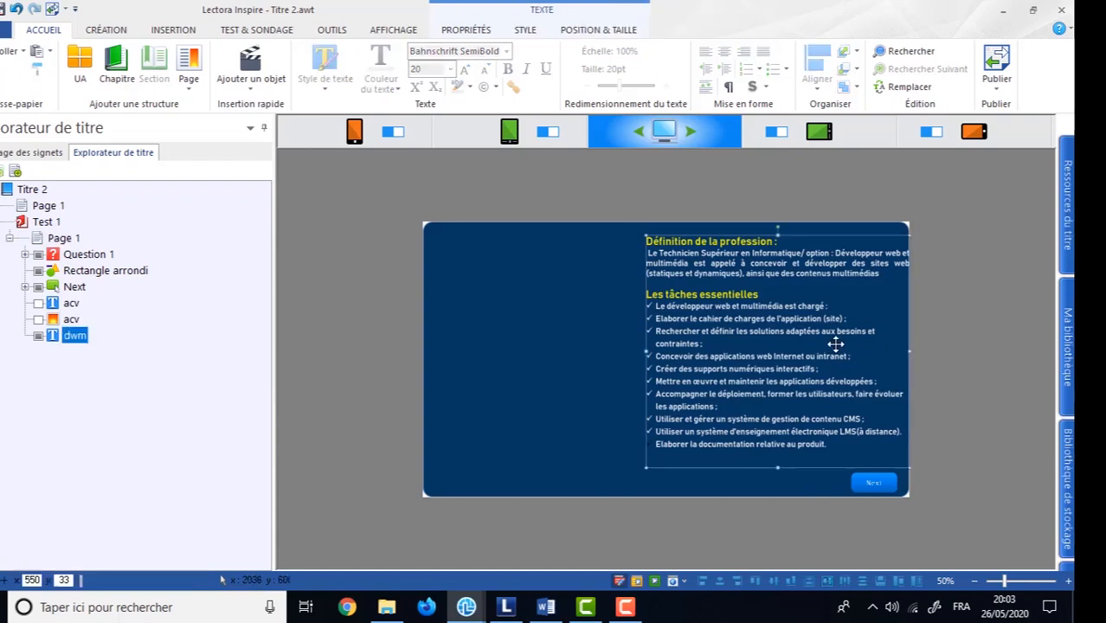
left_click_drag(843, 341, 835, 342)
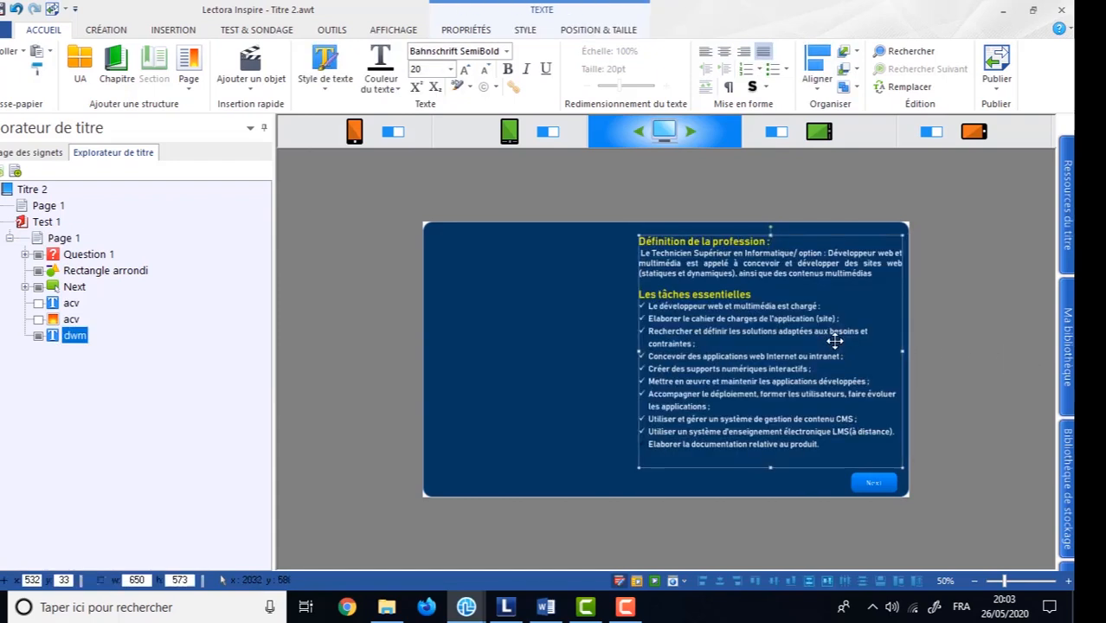
left_click(1053, 321)
left_click(807, 372)
Set the margin of the dwm text block to 10.
left_click(521, 30)
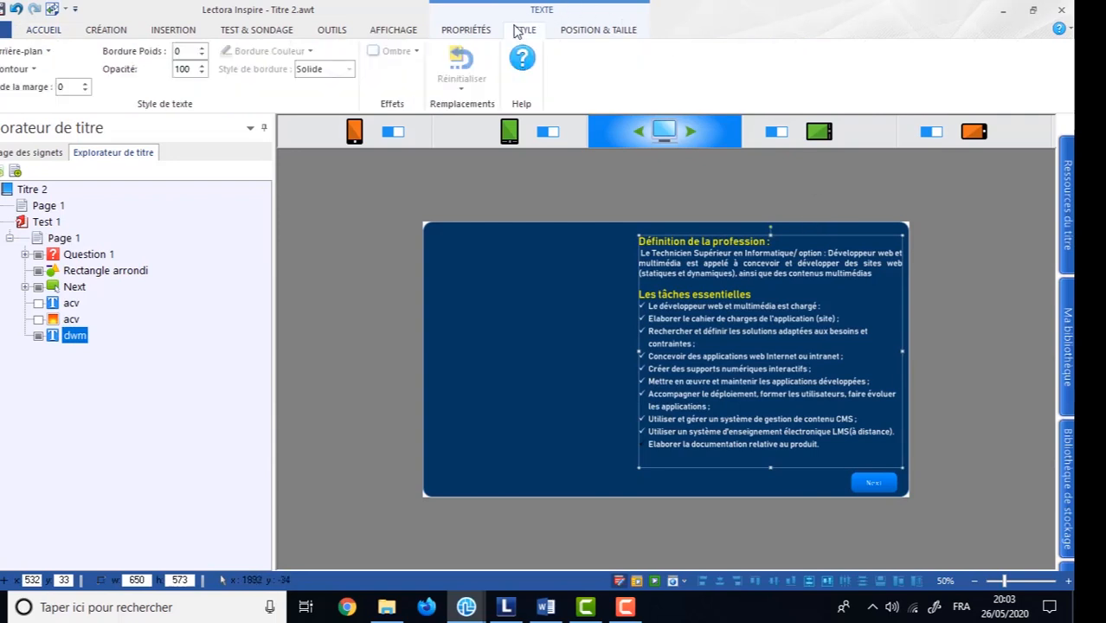
left_click(85, 84)
left_click(85, 84)
left_click(85, 84)
left_click(85, 84)
left_click(85, 84)
left_click(84, 84)
left_click(85, 84)
left_click(84, 84)
left_click(85, 84)
left_click(85, 84)
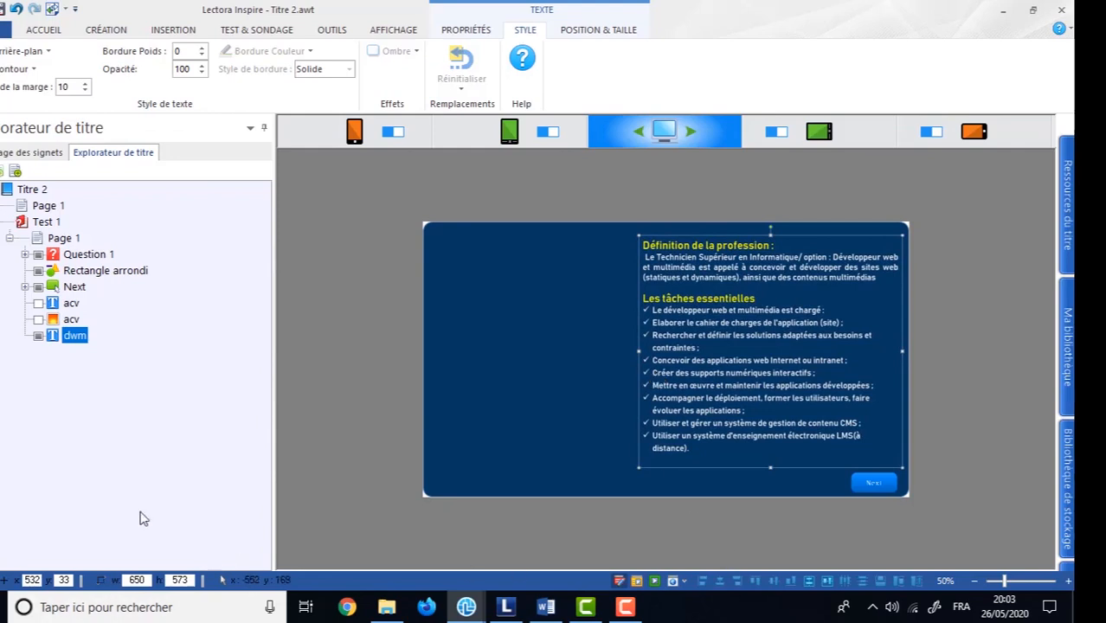
Show the acv text block in the editor and set its margin to 10.
left_click(70, 304)
left_click(38, 302)
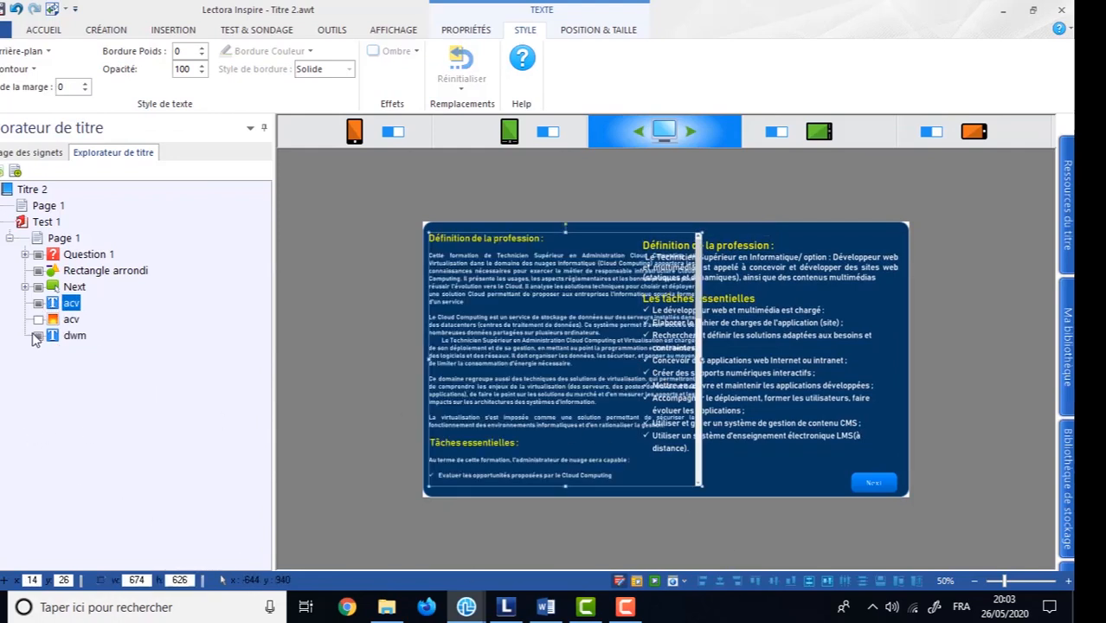
double_click(587, 353)
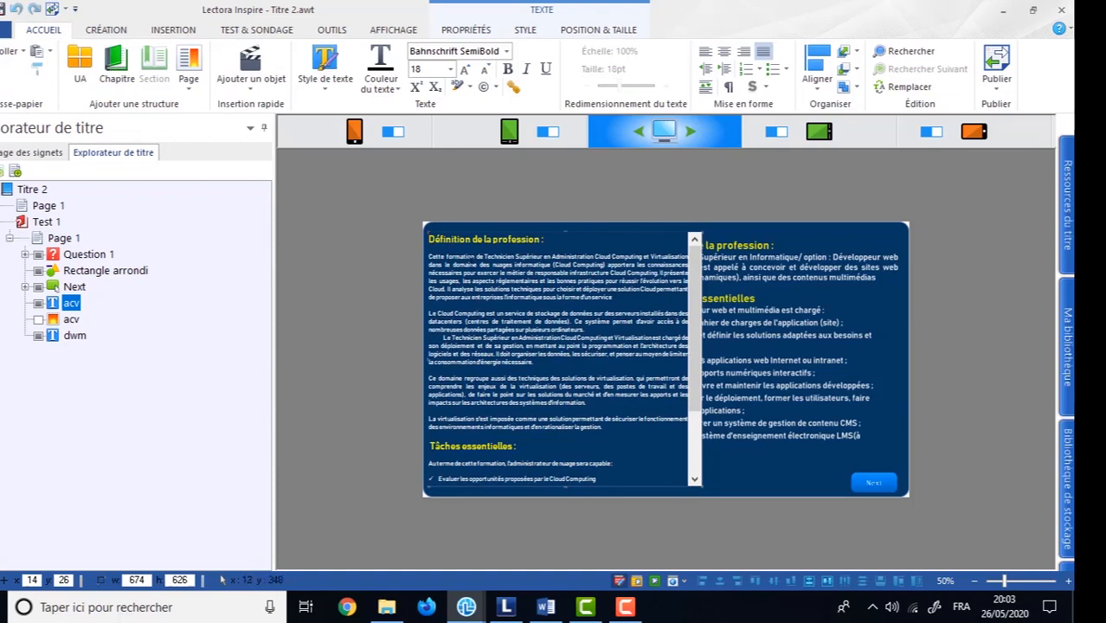
left_click(580, 29)
left_click(524, 30)
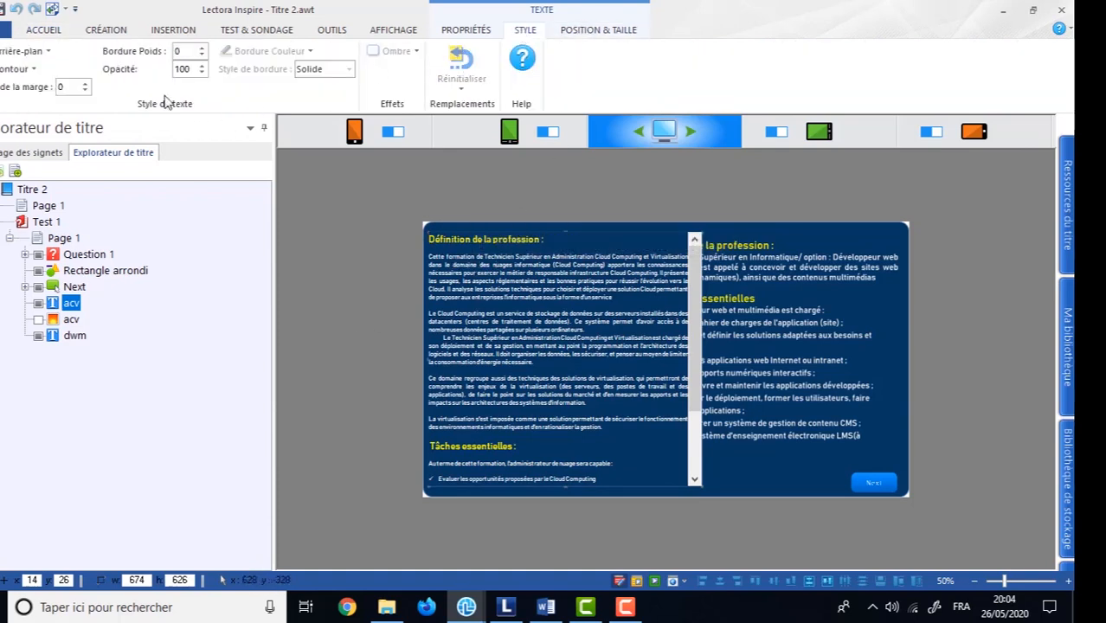
left_click(85, 84)
left_click(85, 84)
left_click(84, 84)
left_click(85, 84)
left_click(85, 84)
left_click(85, 83)
left_click(85, 83)
left_click(85, 84)
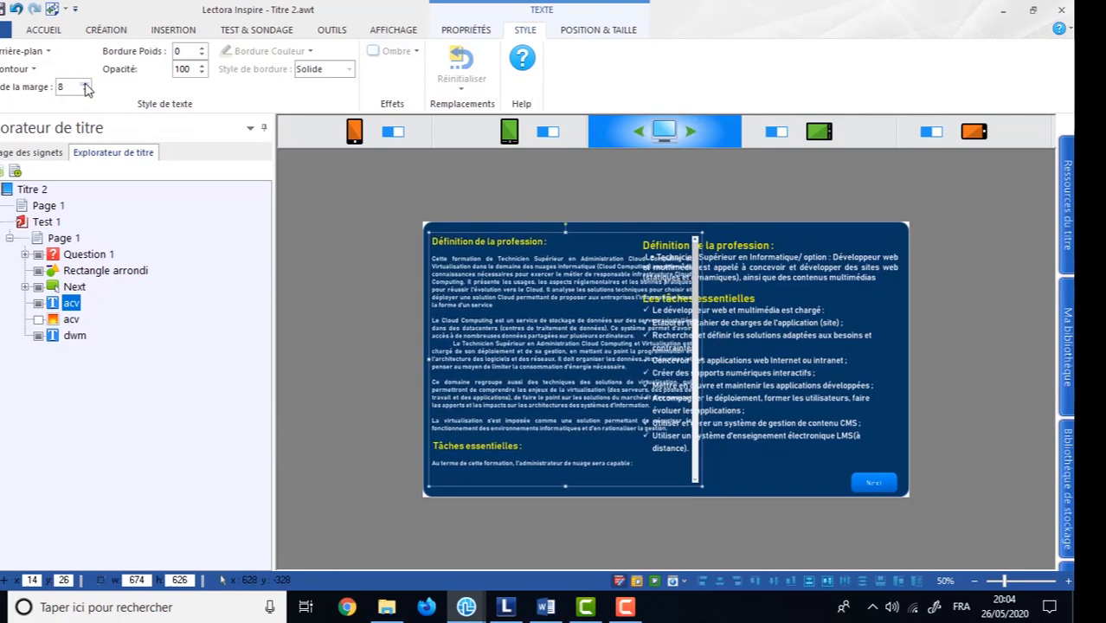
left_click(85, 84)
left_click(84, 84)
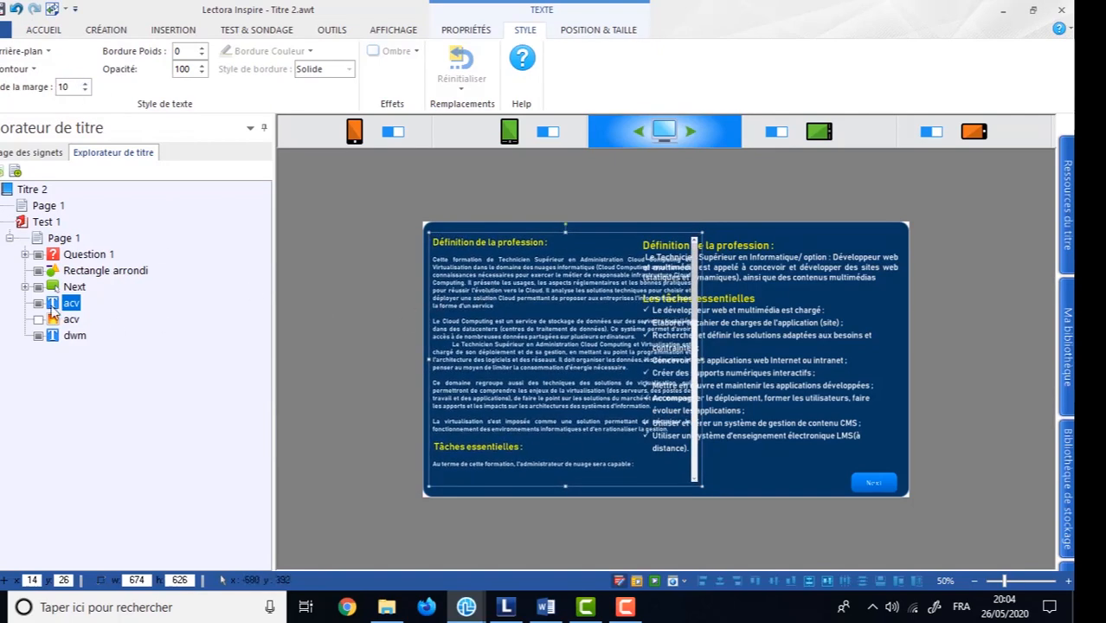
Hide the acv text block in the editor and preview how the page runs.
left_click(39, 305)
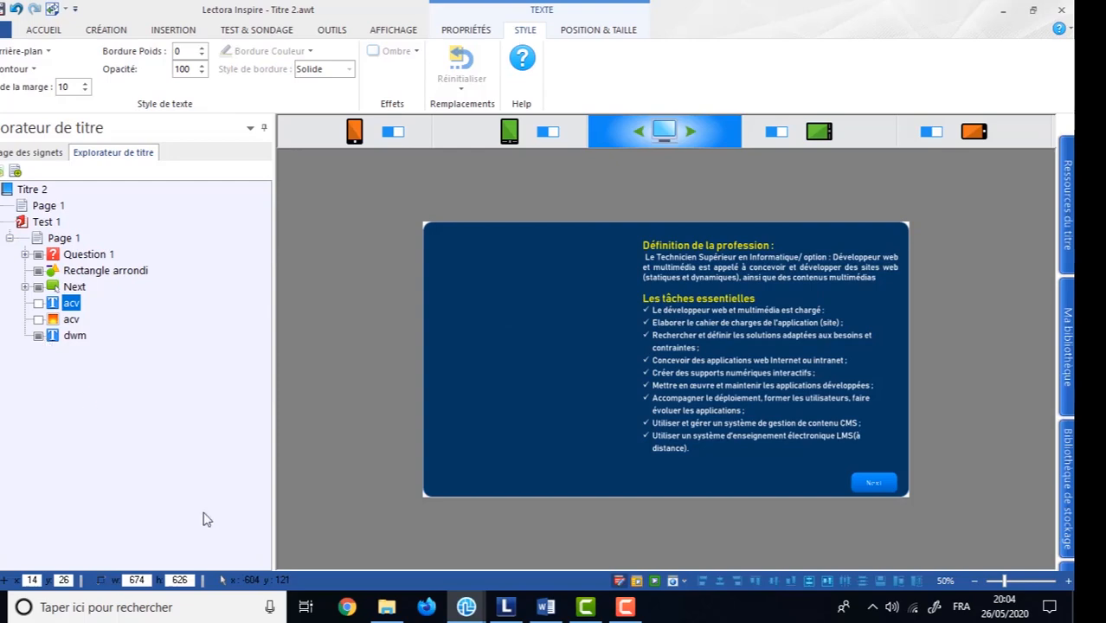
left_click(653, 581)
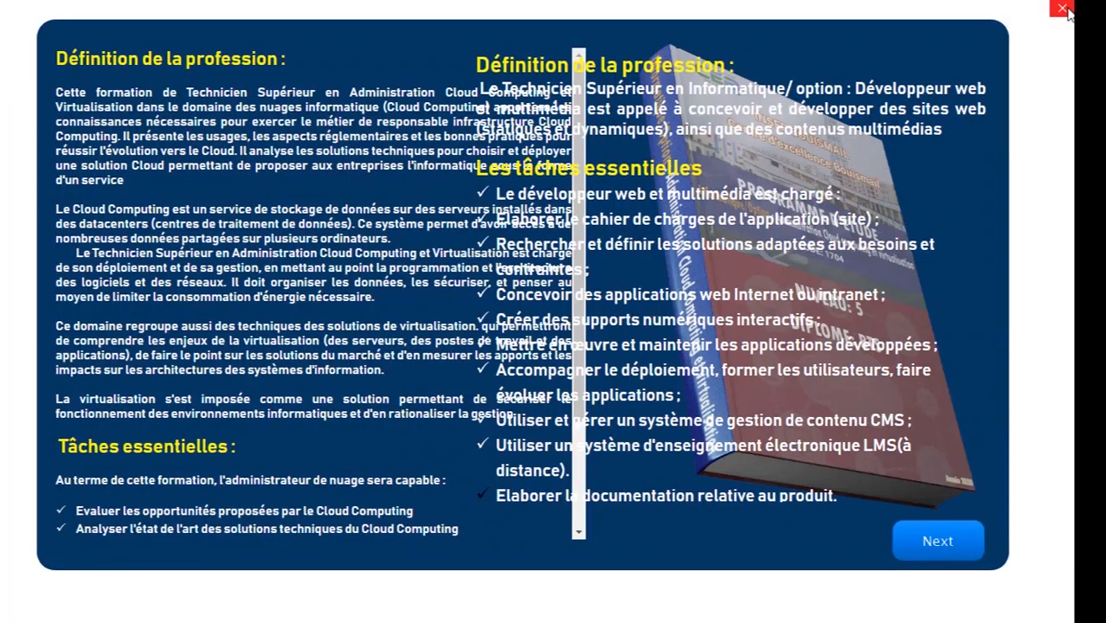
left_click(1063, 9)
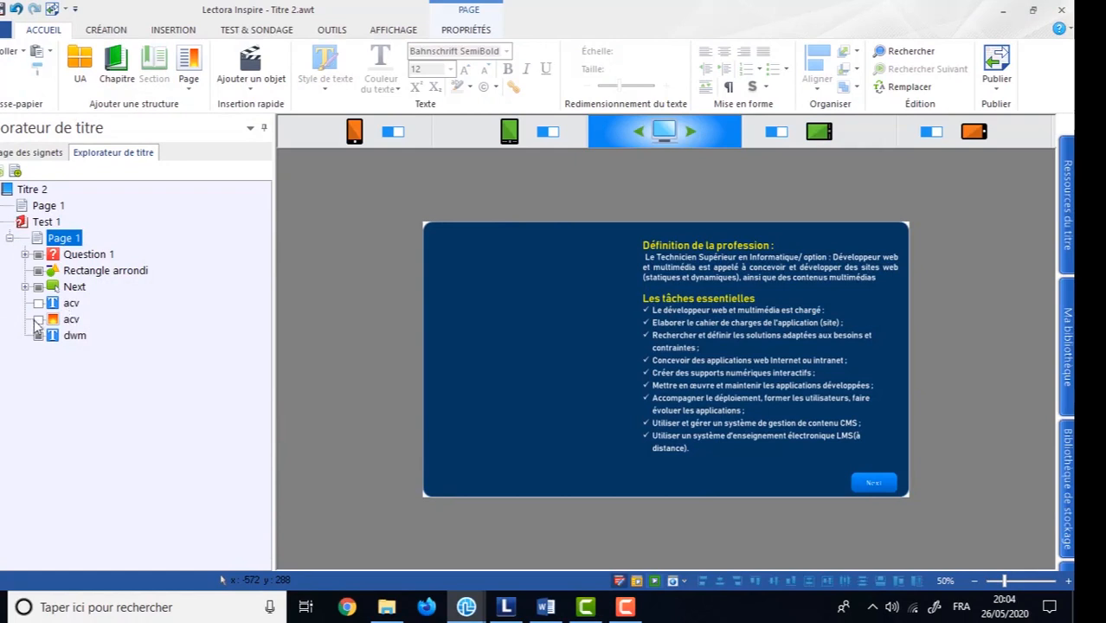
Isolate the acv text block in the editor by hiding the acv image and dwm text, and set it to Initialement masqué.
left_click(38, 320)
left_click(38, 304)
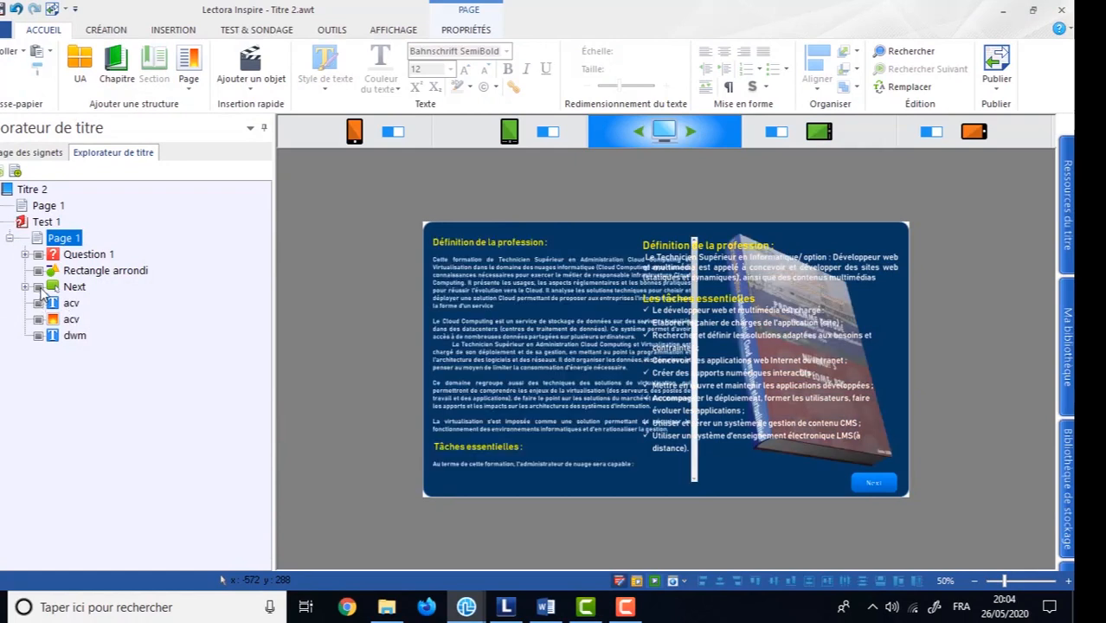
left_click(71, 305)
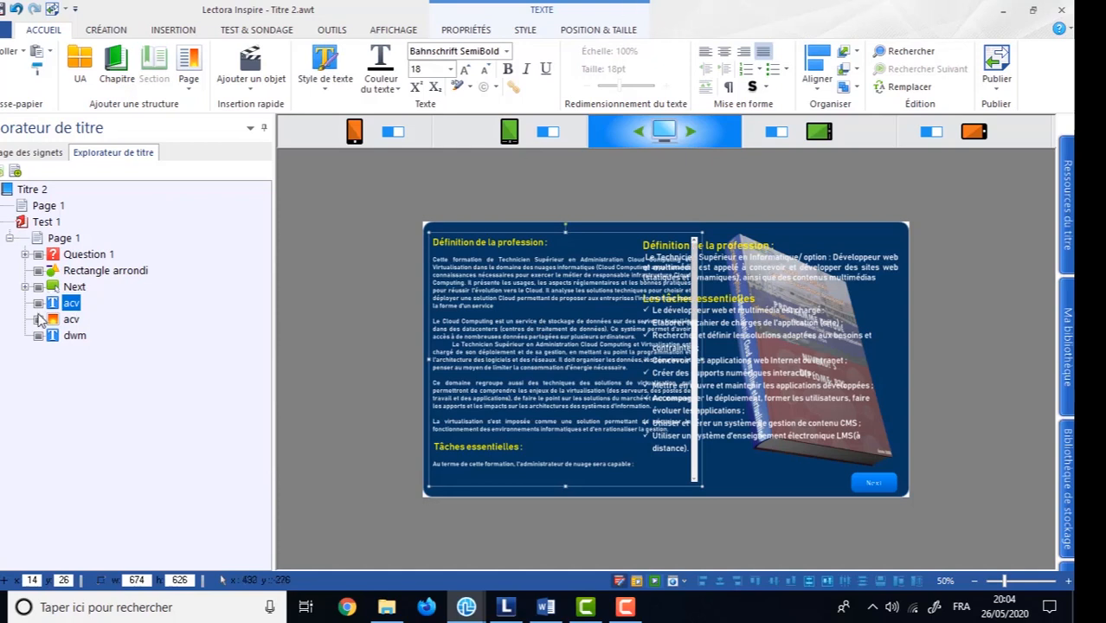
left_click(38, 320)
left_click(38, 337)
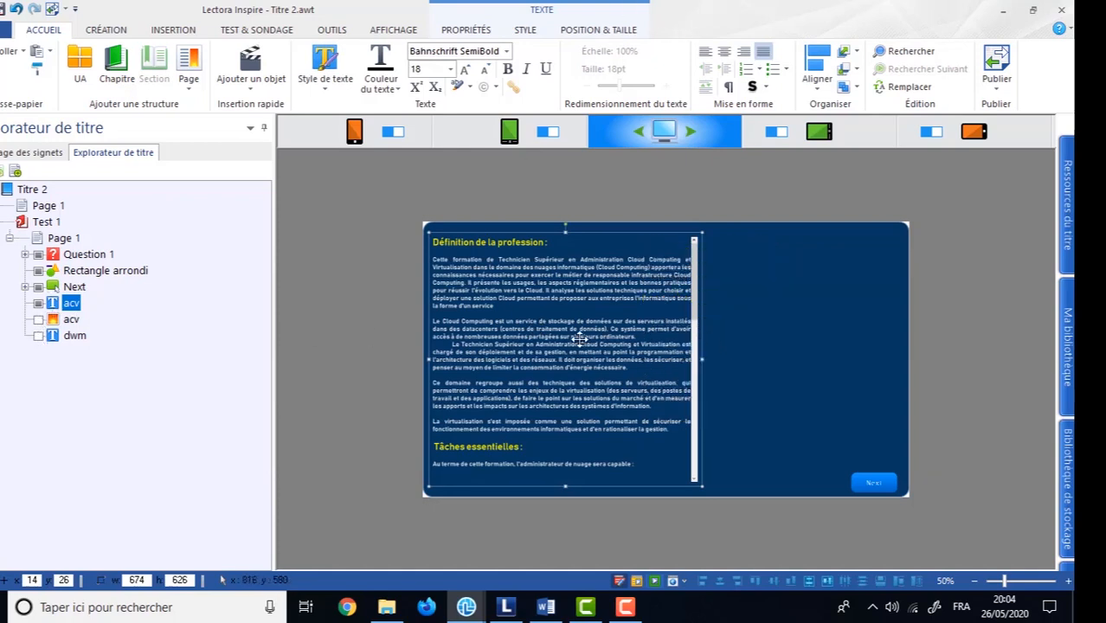
left_click(464, 30)
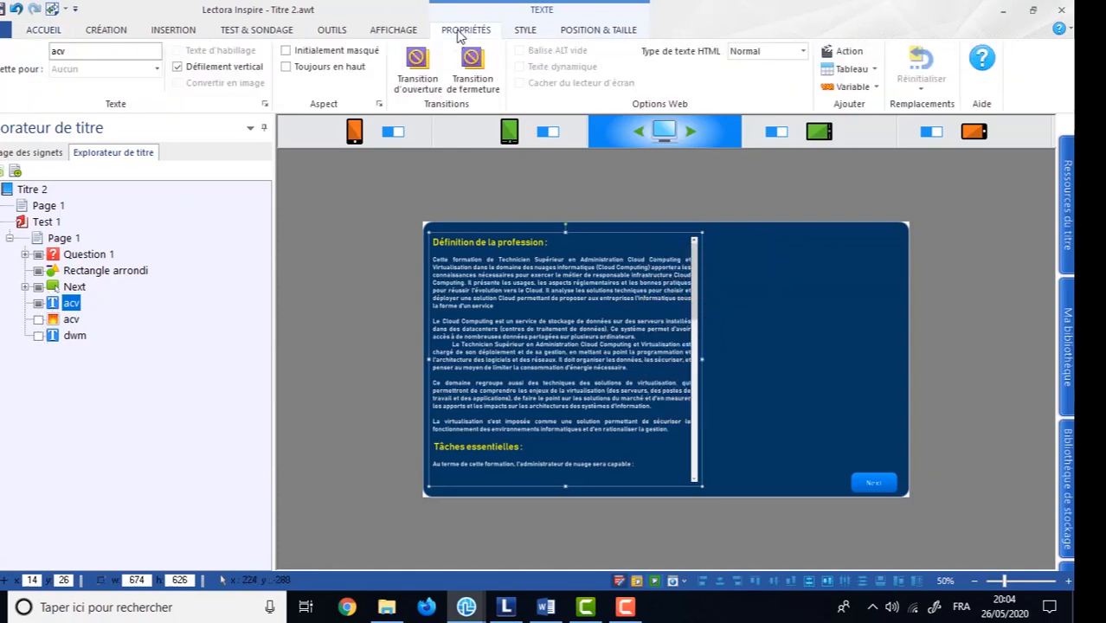
left_click(287, 51)
Set the acv image to Initialement masqué, and hide both acv objects in the editor.
left_click(38, 320)
left_click(39, 304)
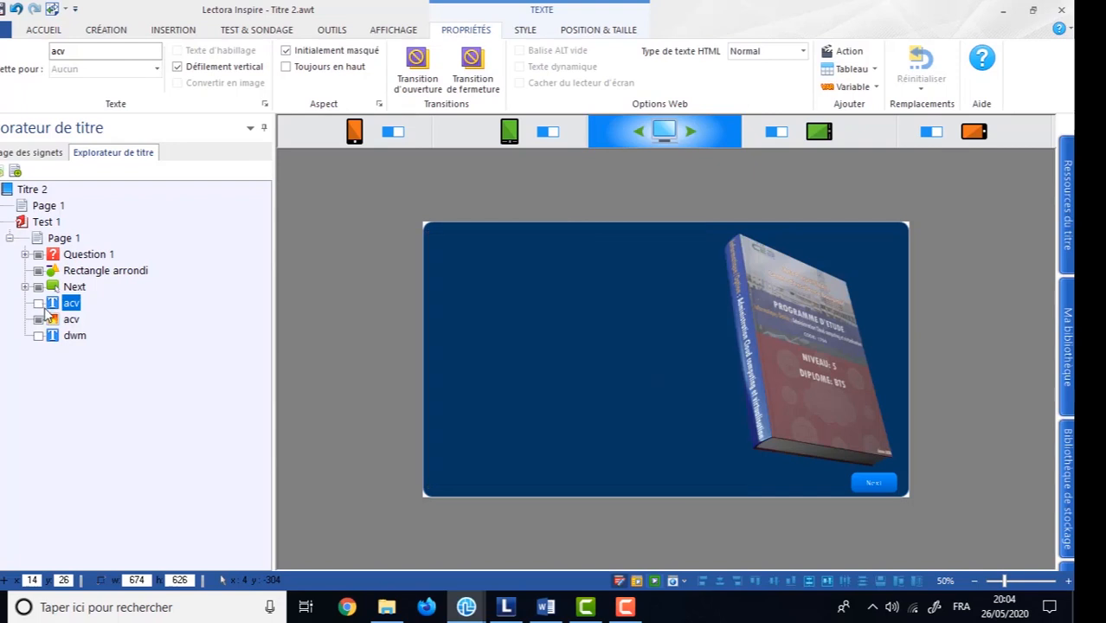
left_click(59, 322)
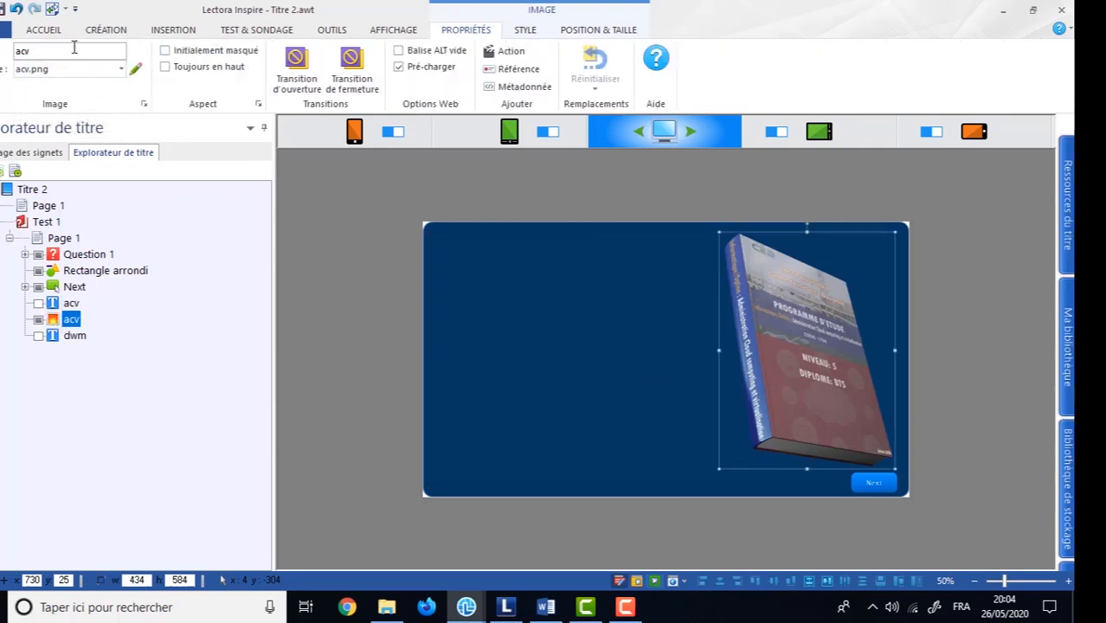
left_click(179, 52)
left_click(39, 320)
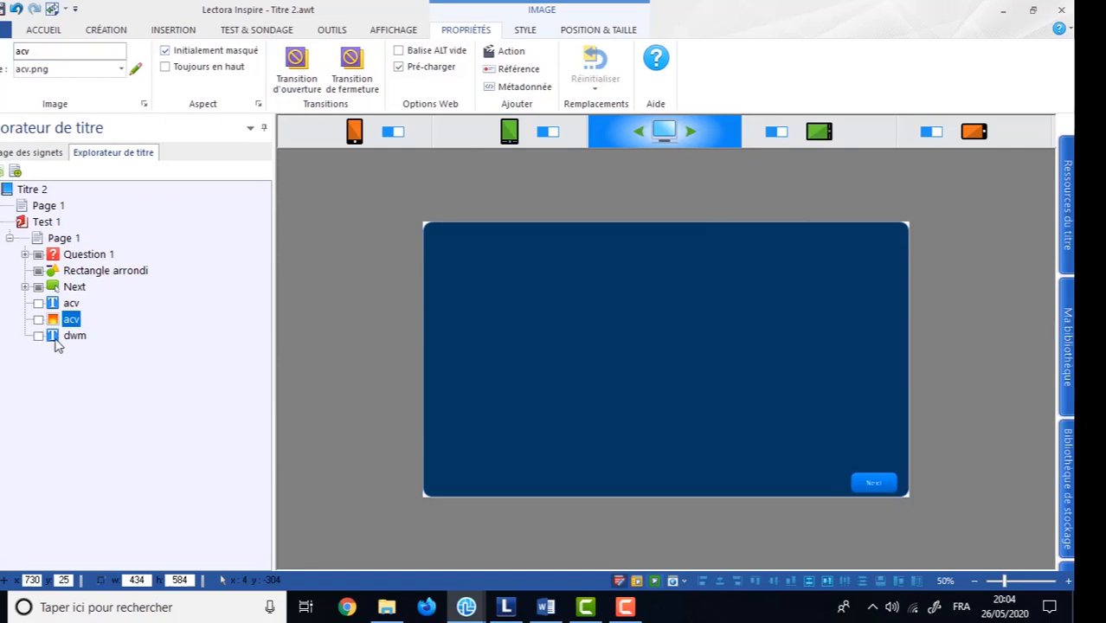
Show the dwm text block in the editor and set it to Initialement masqué.
left_click(56, 340)
left_click(41, 337)
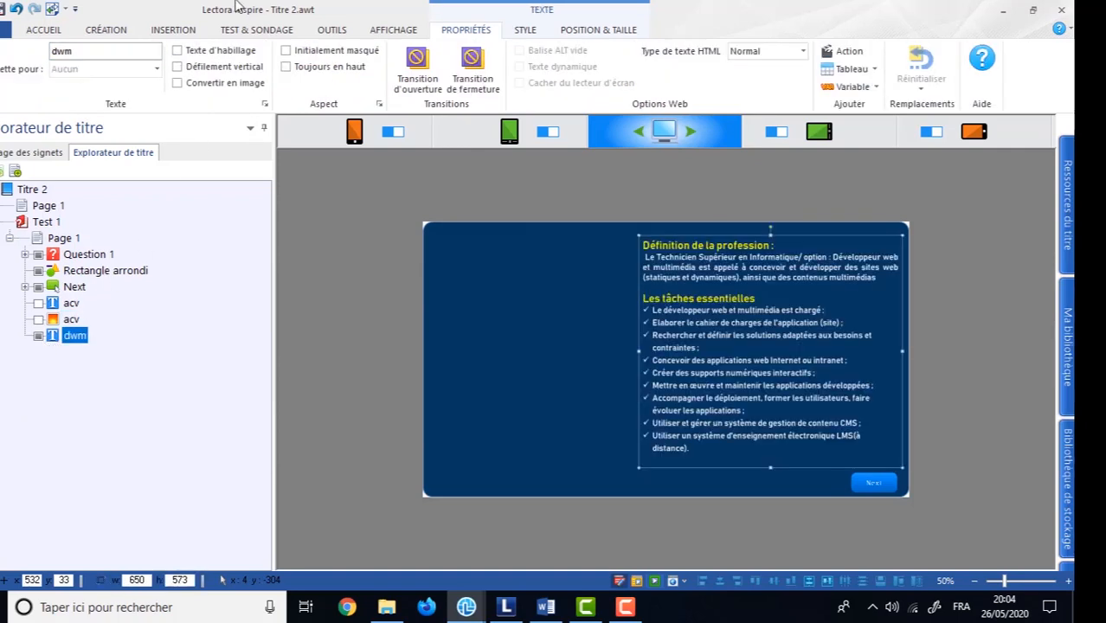
left_click(330, 52)
Insert the image dwm.png from its dwm folder onto the test page.
left_click(173, 29)
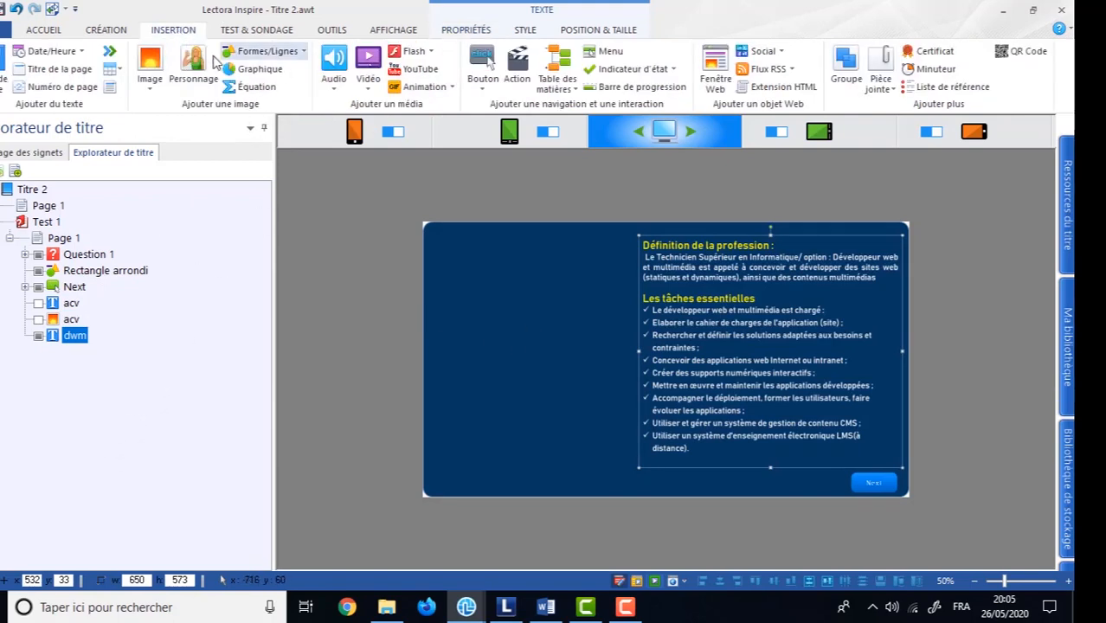
left_click(149, 67)
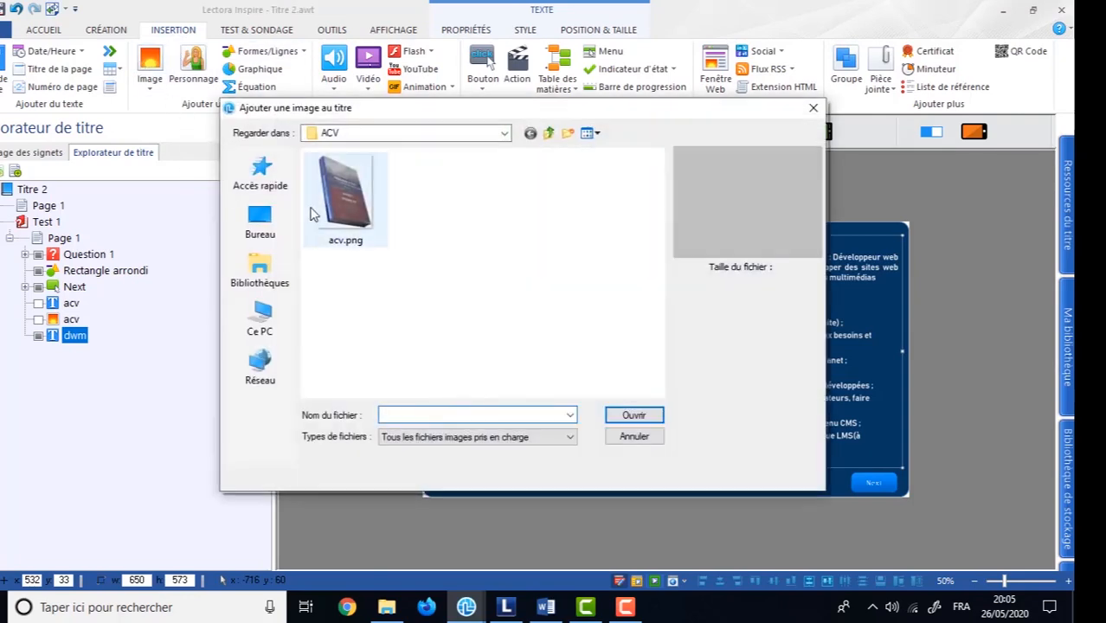
left_click(551, 134)
double_click(344, 176)
double_click(339, 196)
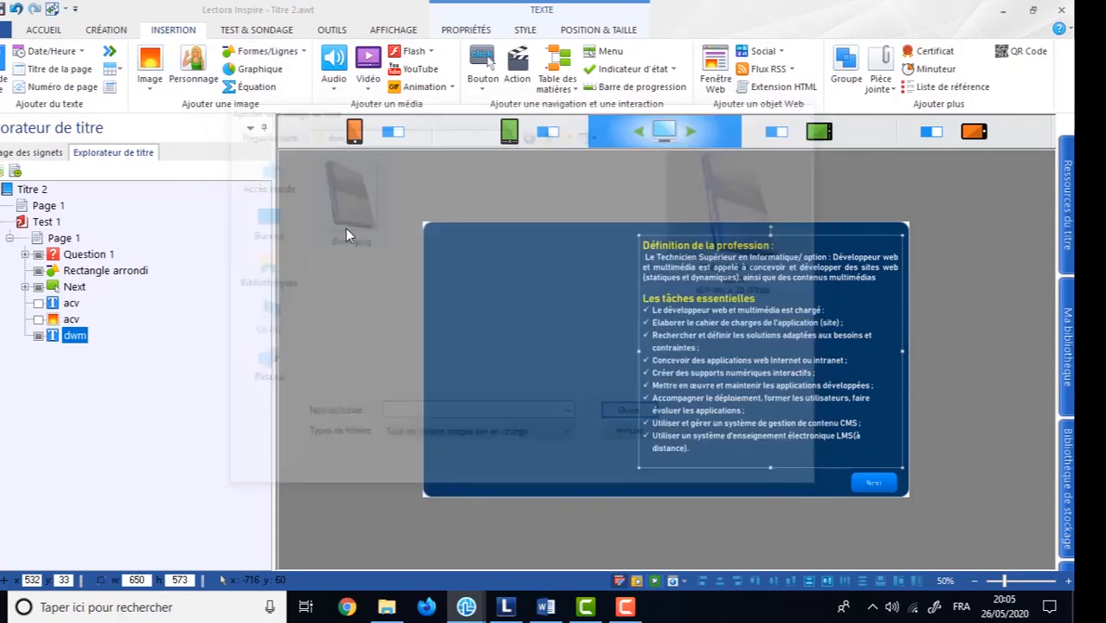
Scale the dwm image to about 420 × 562 px and place it beside the dwm text at about x 49, y 38.
left_click_drag(667, 358, 543, 354)
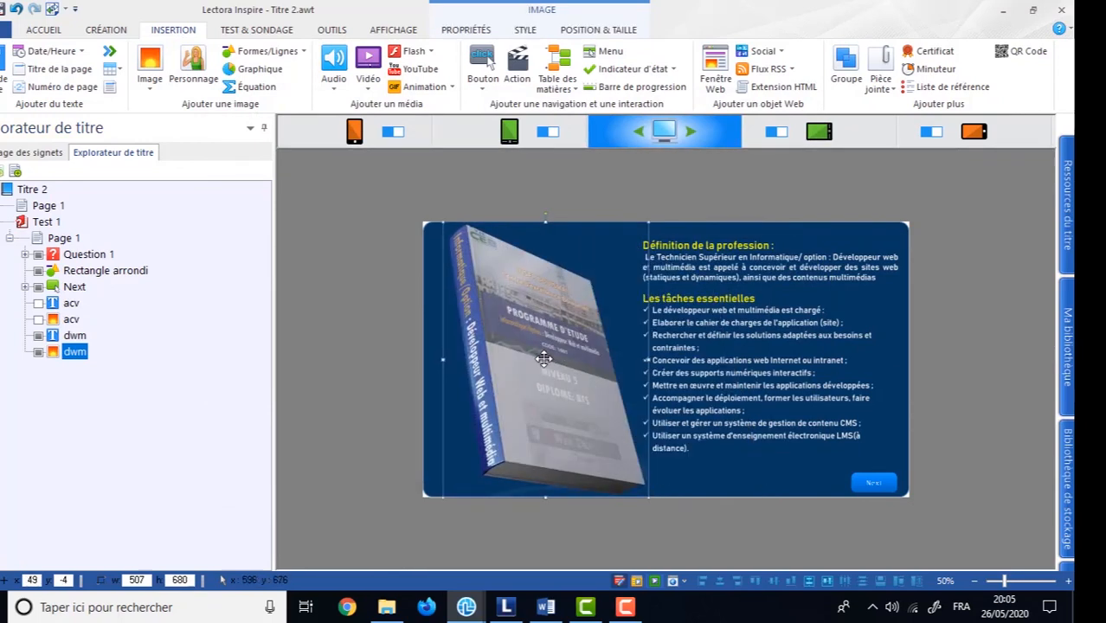
left_click(646, 219)
left_click(636, 240)
left_click_drag(651, 227, 589, 295)
left_click_drag(514, 400, 540, 346)
left_click(375, 321)
left_click(488, 364)
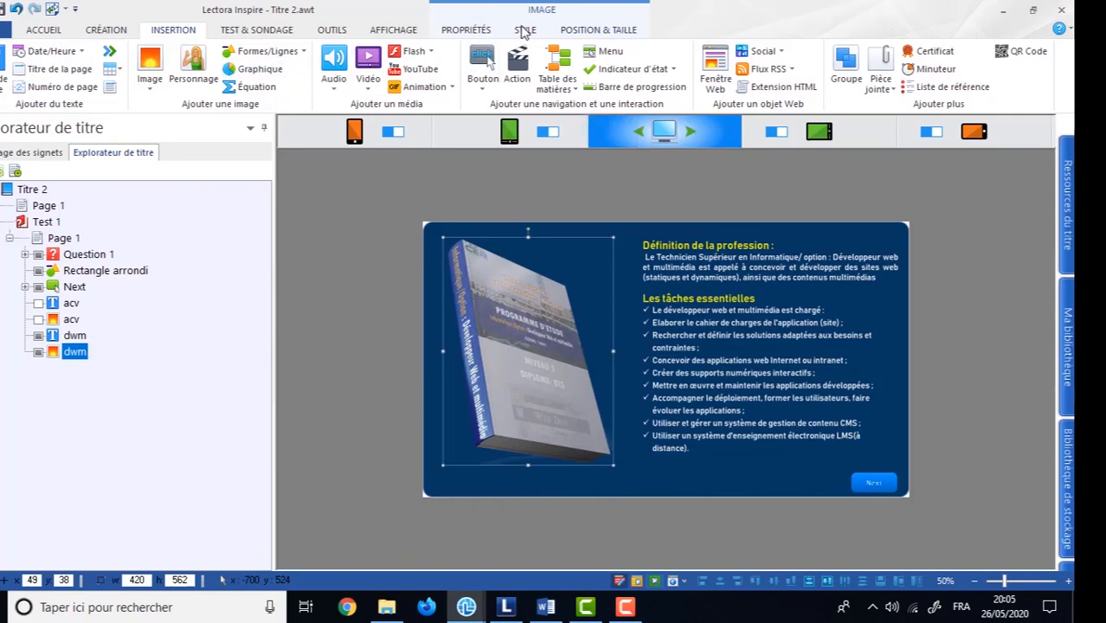
Set the dwm image to Initialement masqué and preview the page to check which objects show.
left_click(478, 28)
left_click(164, 50)
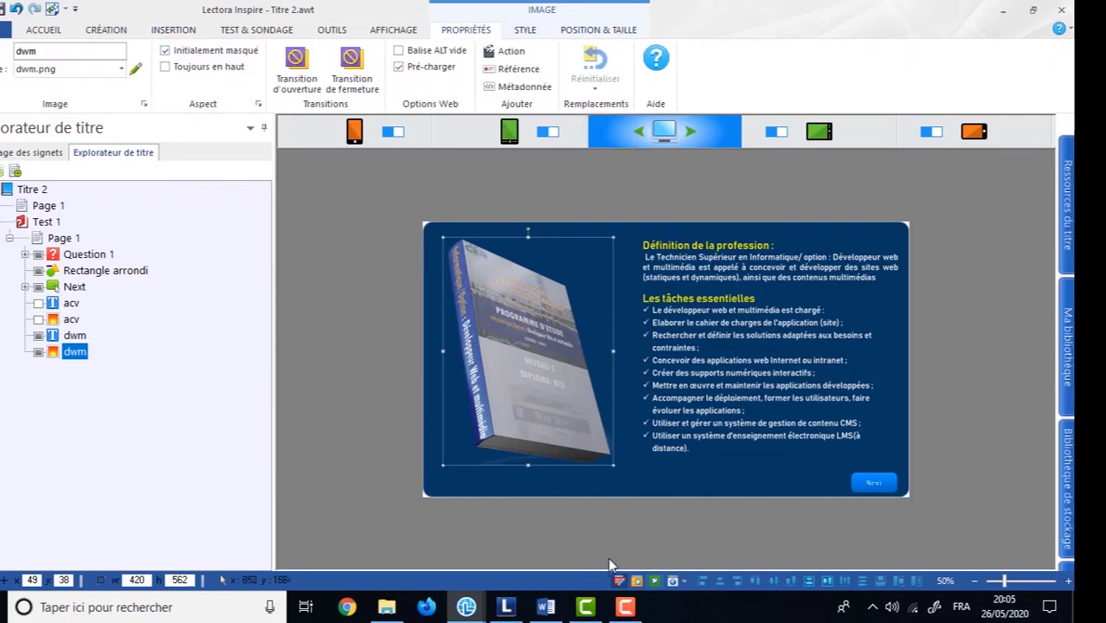
left_click(654, 582)
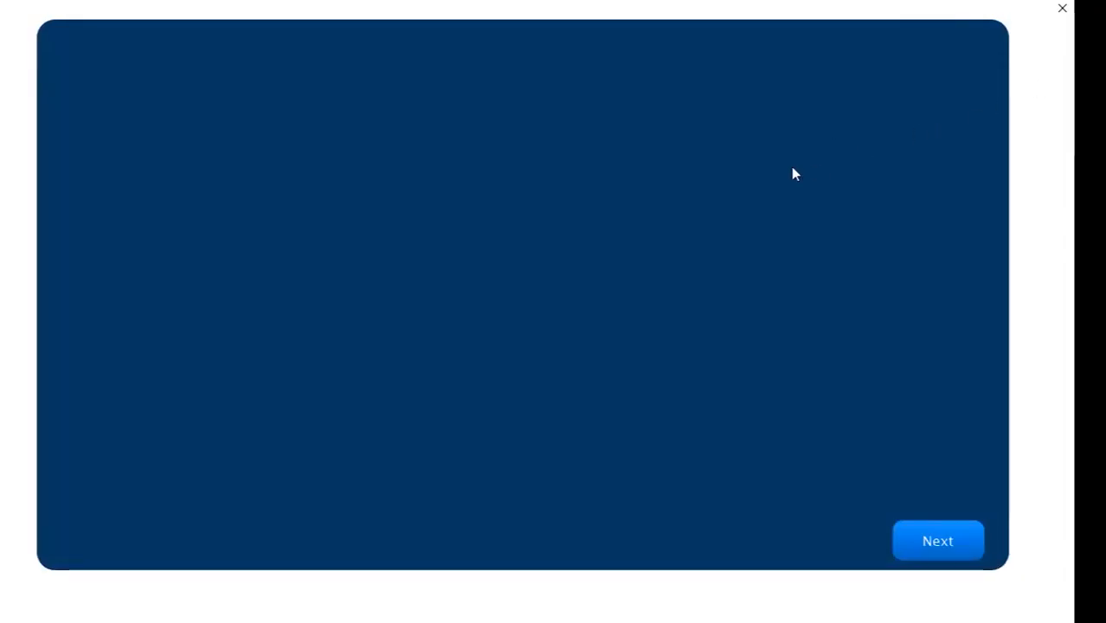
left_click(1063, 8)
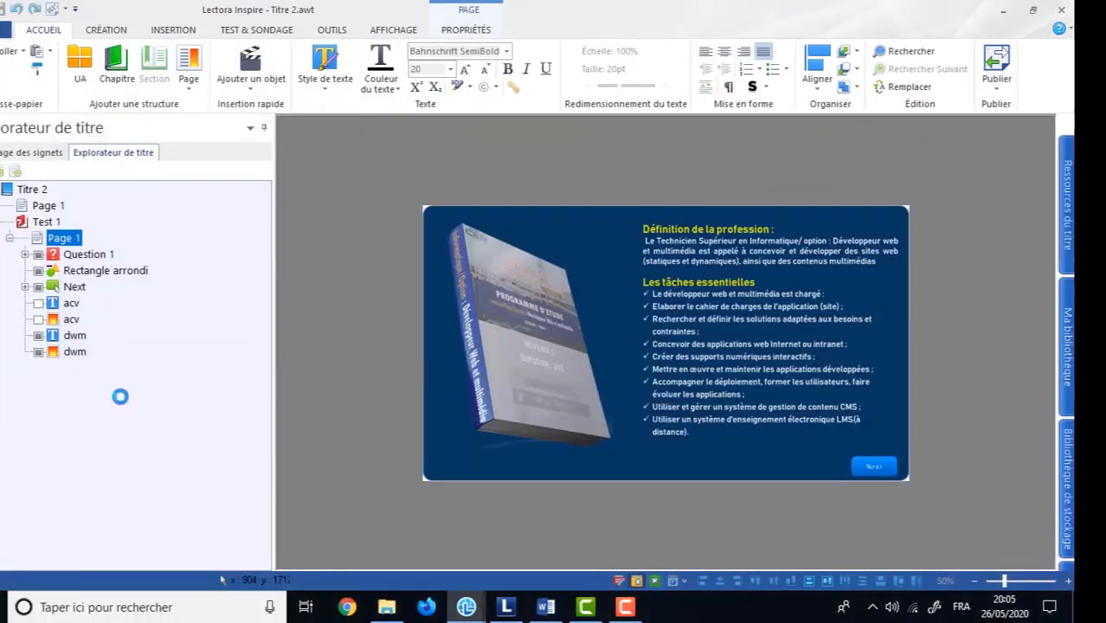
left_click(568, 242)
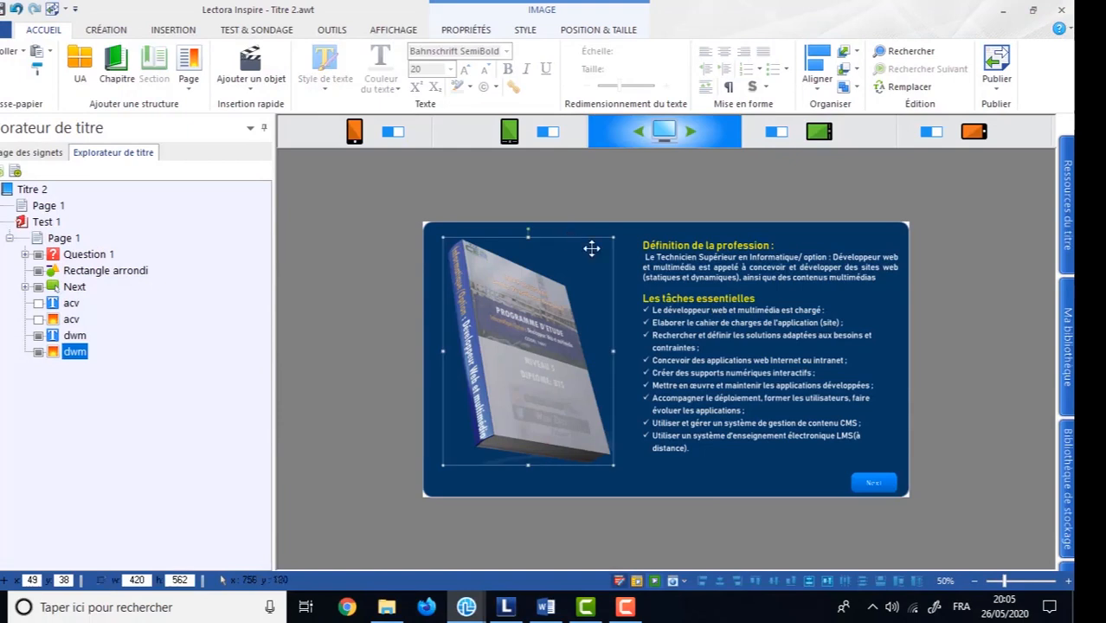
left_click(636, 236)
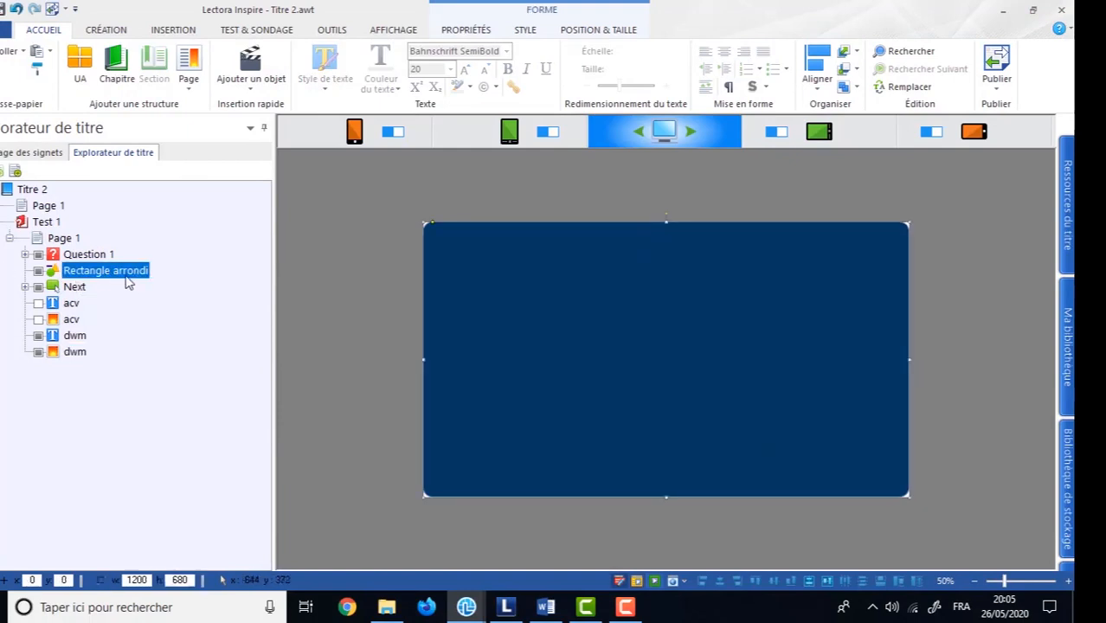
Rename the rounded rectangle as background and set it to Initialement masqué.
left_click(128, 272)
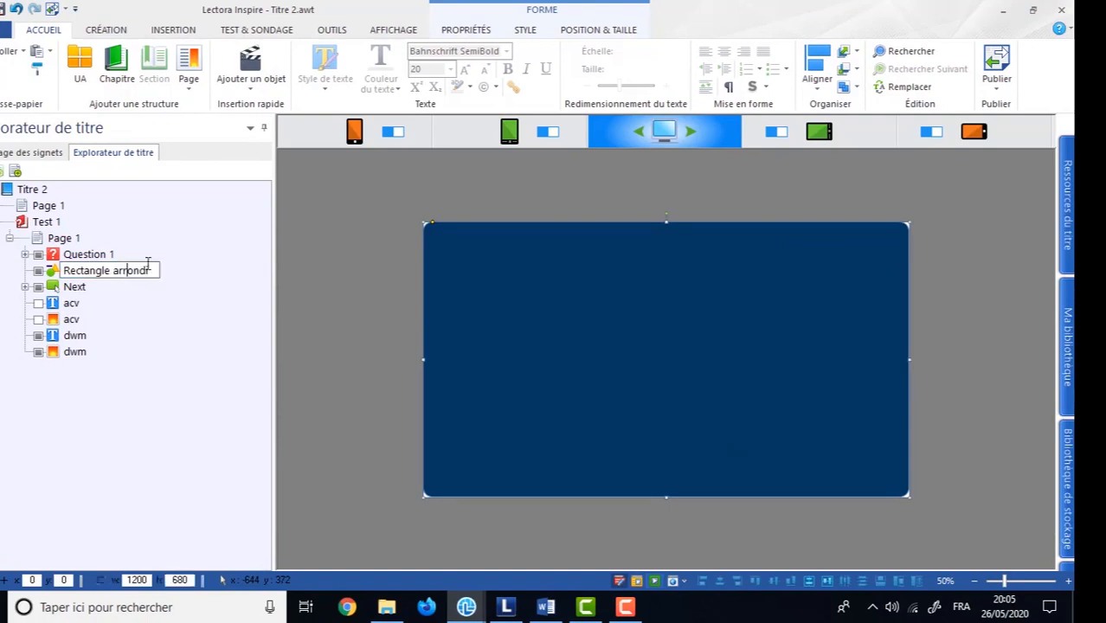
type("ba")
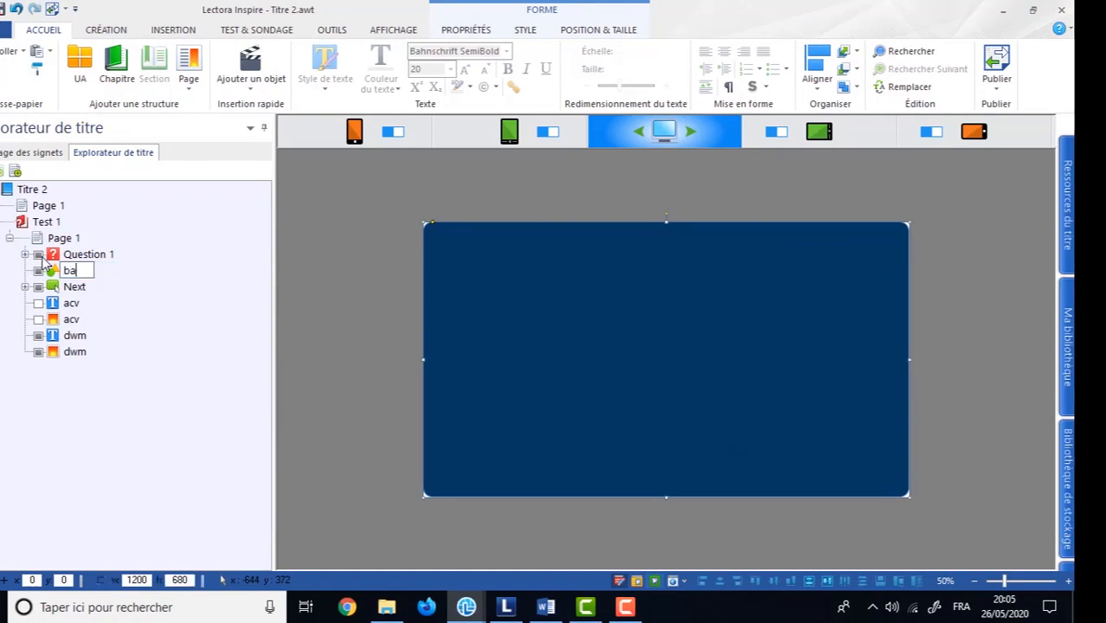
type("ckgroungd")
key("Return")
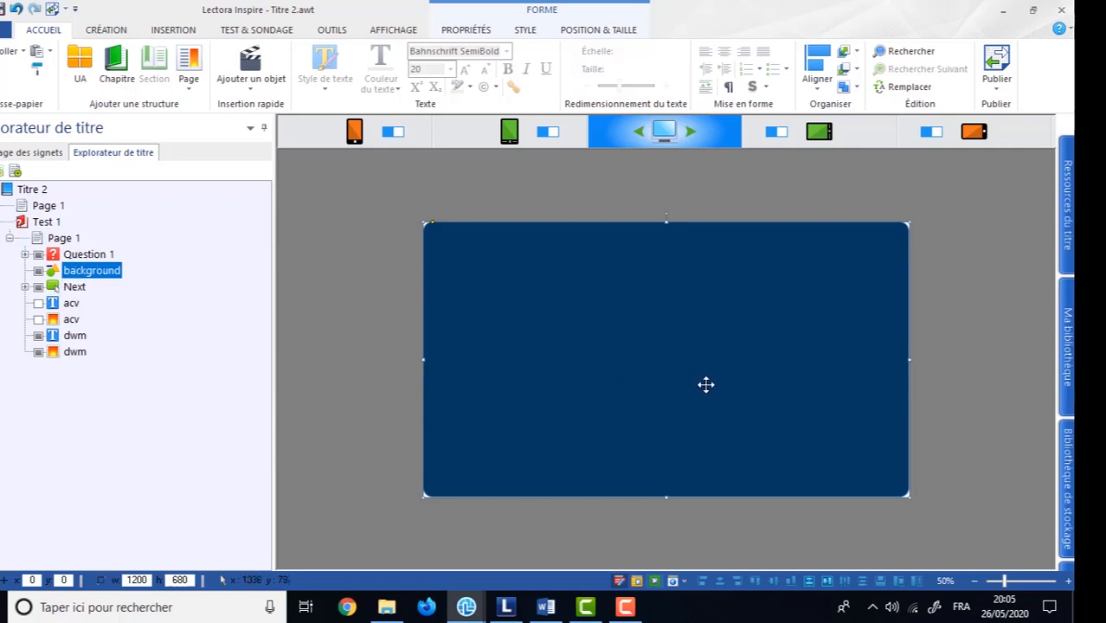
left_click(483, 31)
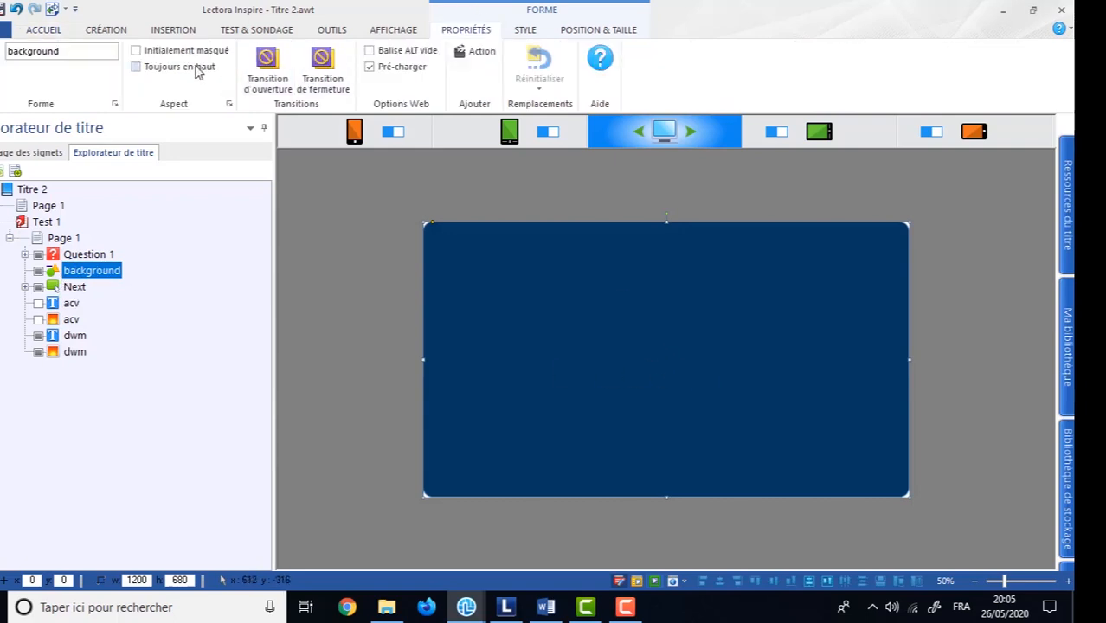
Preview the page and test moving both books onto the orange table.
left_click(670, 578)
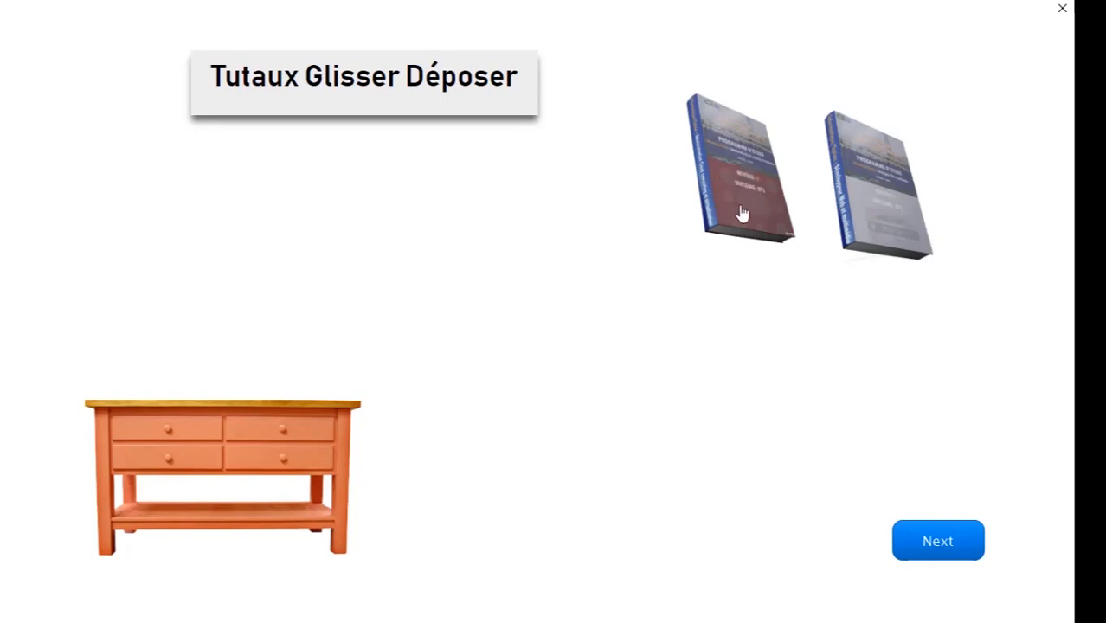
left_click_drag(735, 196, 214, 353)
left_click_drag(750, 194, 255, 342)
left_click_drag(899, 229, 280, 391)
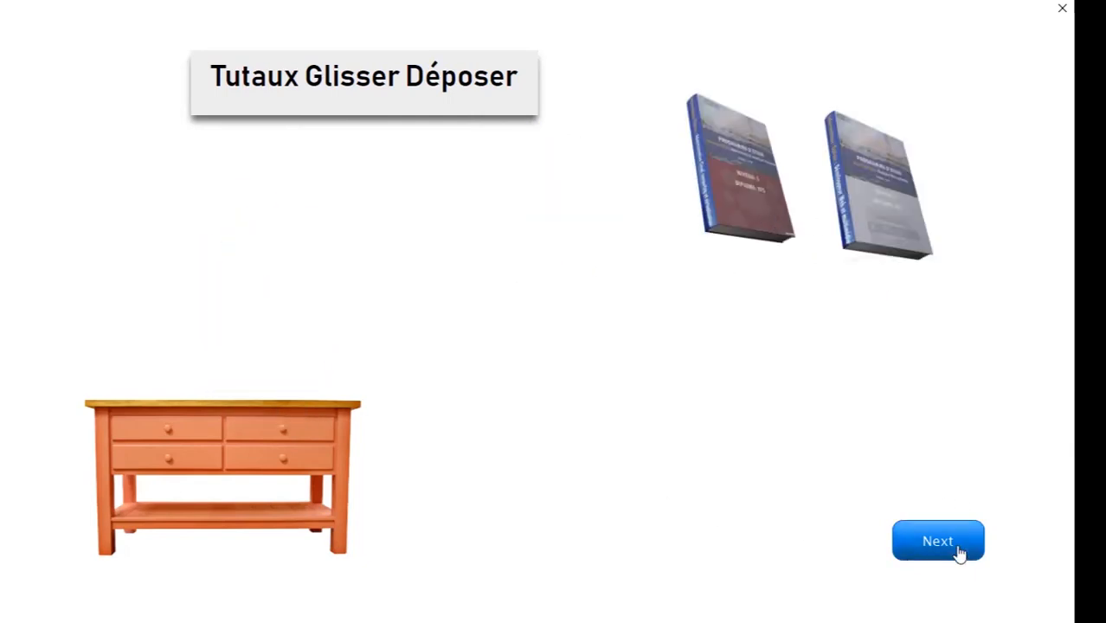
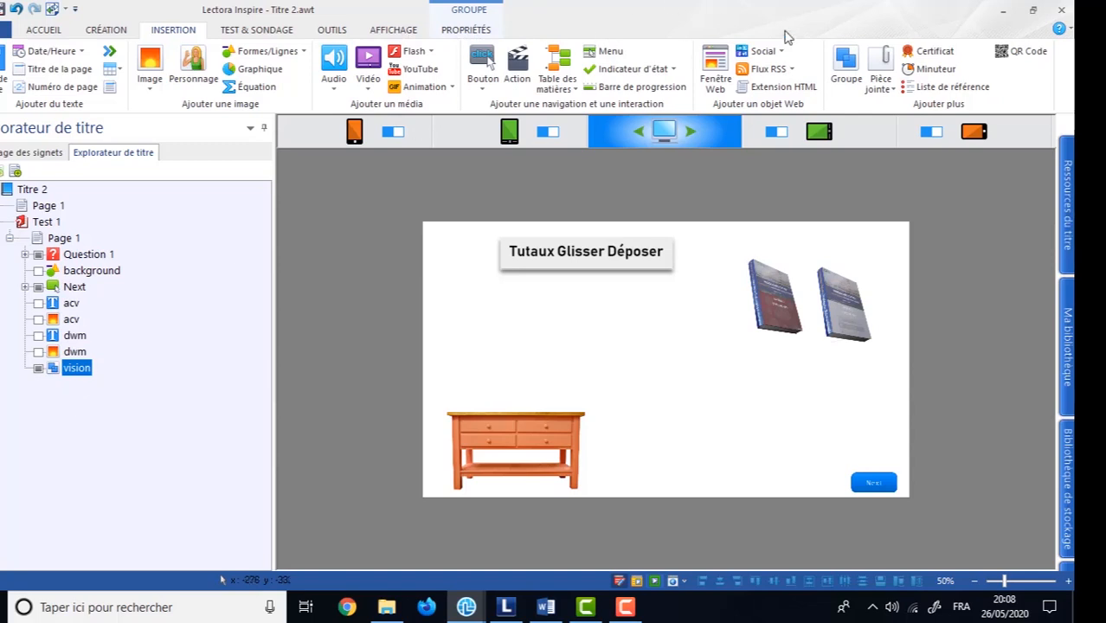
Add an action to the vision group and name it Show background.
left_click(471, 32)
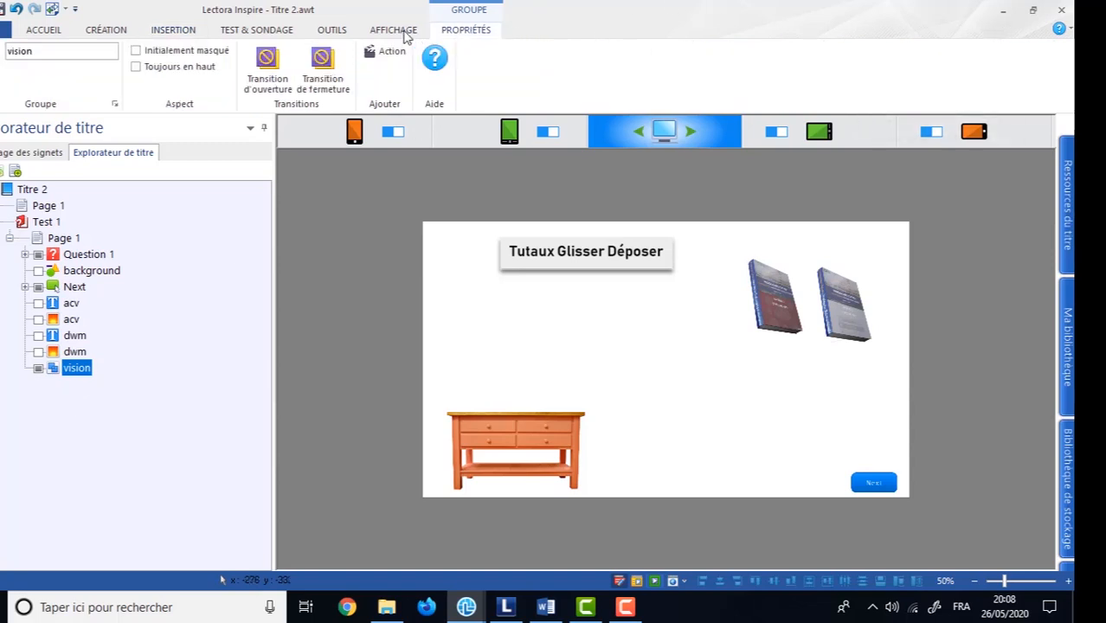
left_click(386, 56)
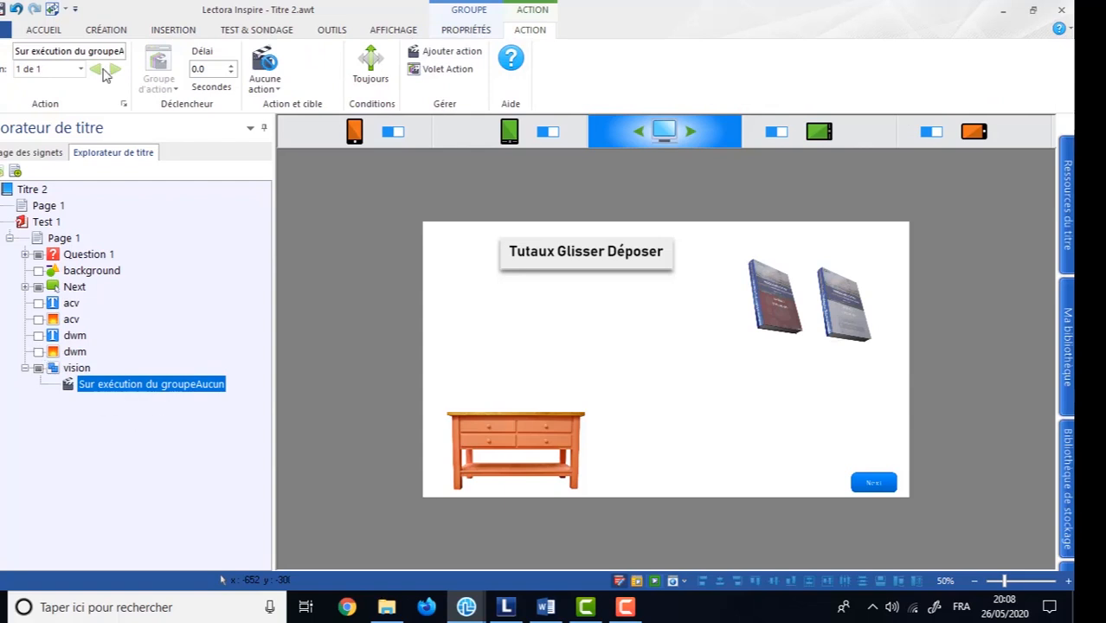
left_click(139, 384)
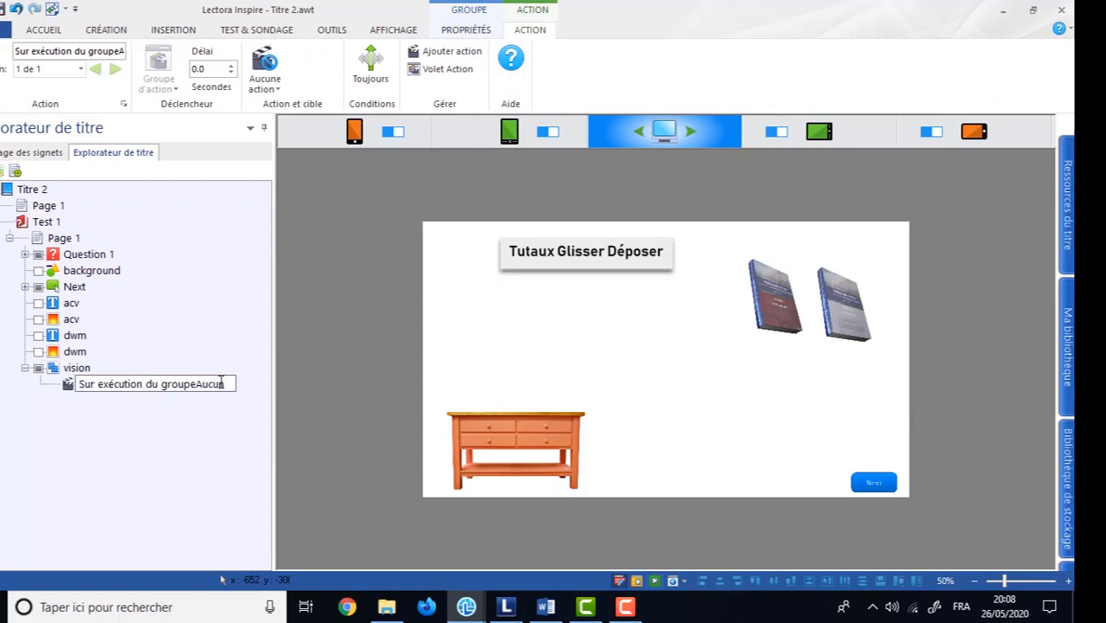
left_click_drag(230, 385, 82, 387)
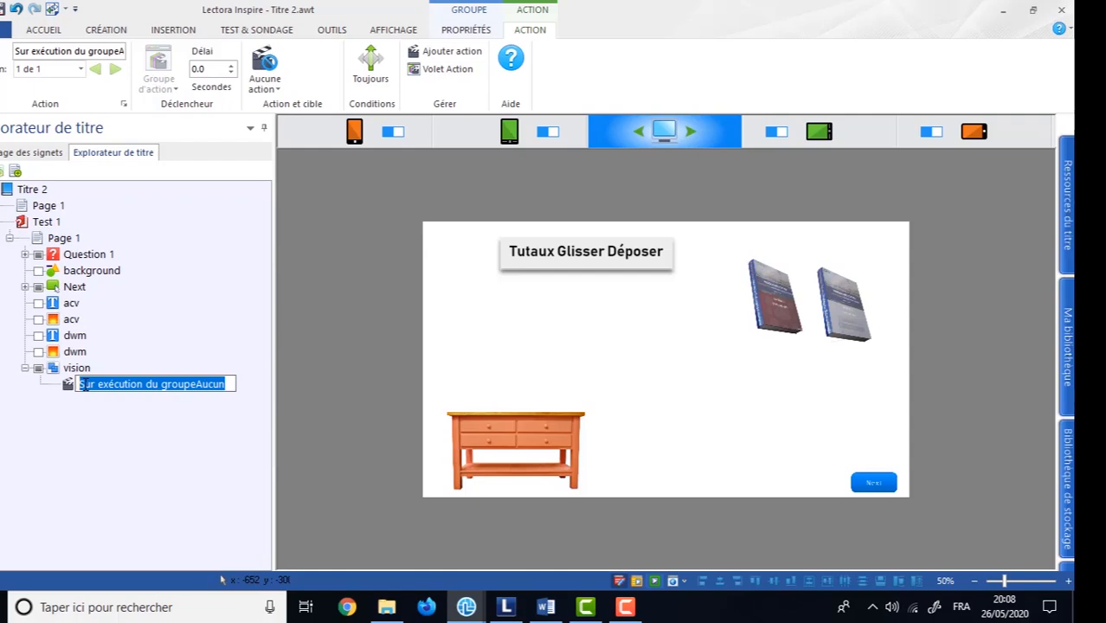
type("Show")
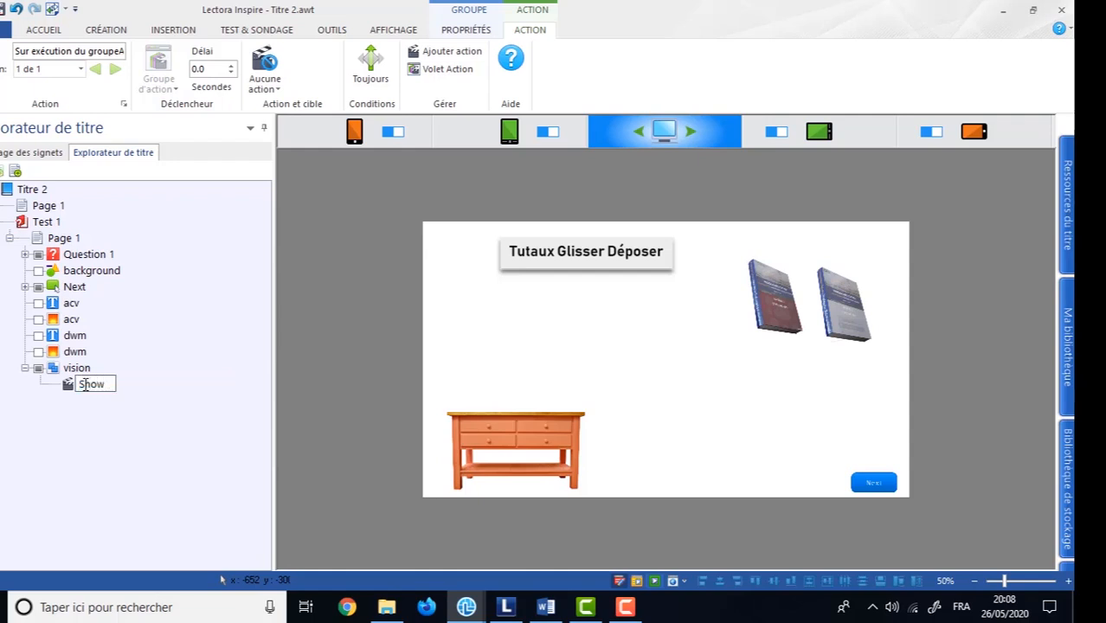
type(" backgroun")
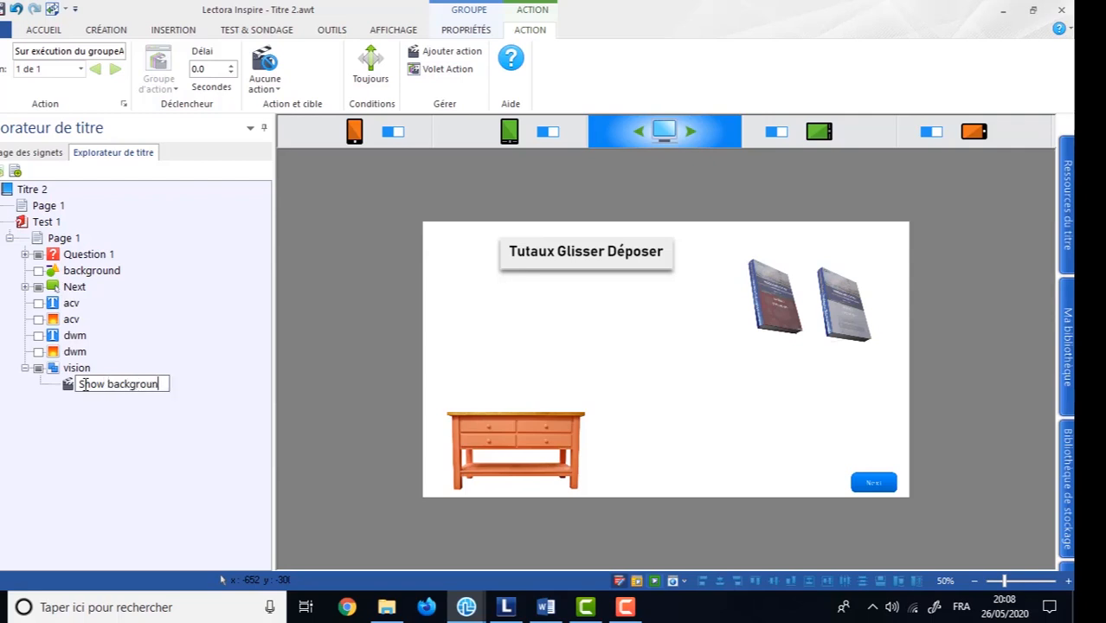
type("d")
key("Return")
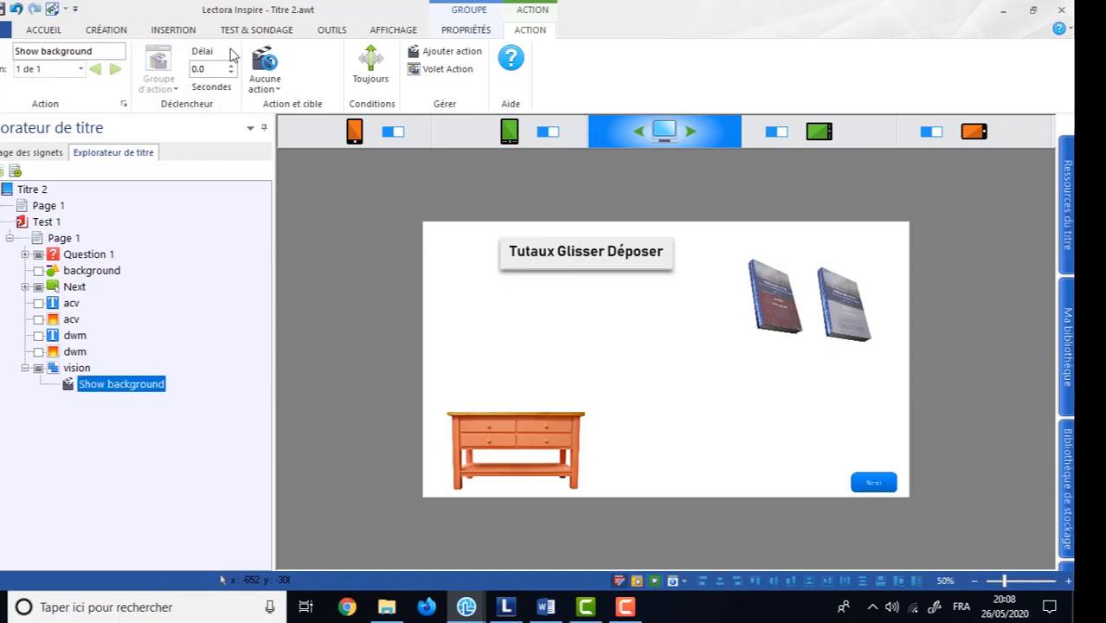
Set the Show background action to Afficher with the background shape as its target.
left_click(268, 85)
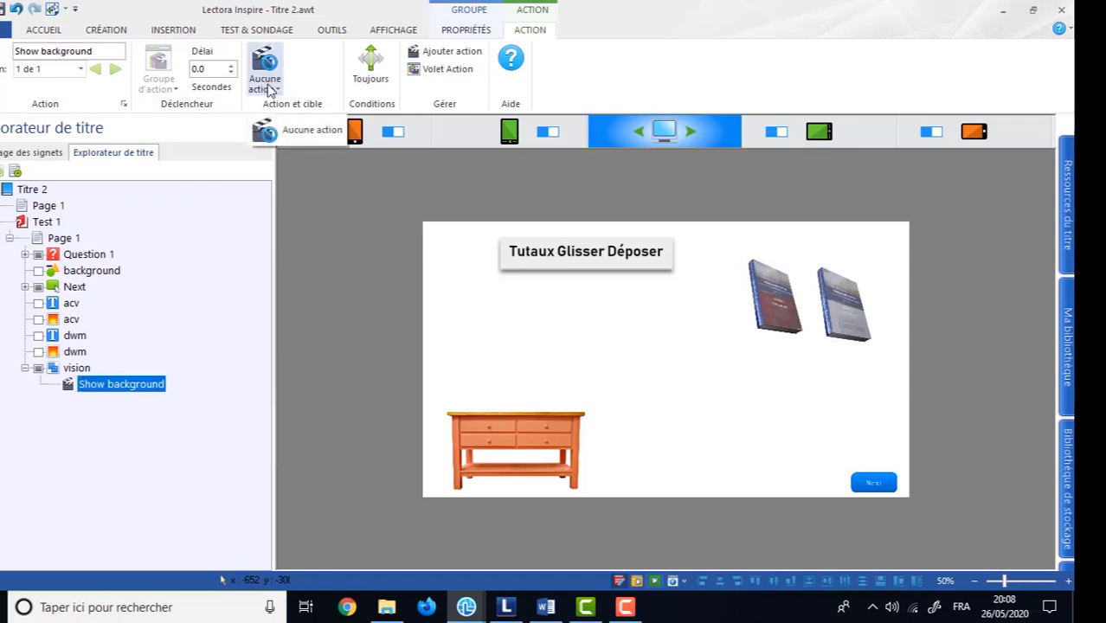
left_click(269, 88)
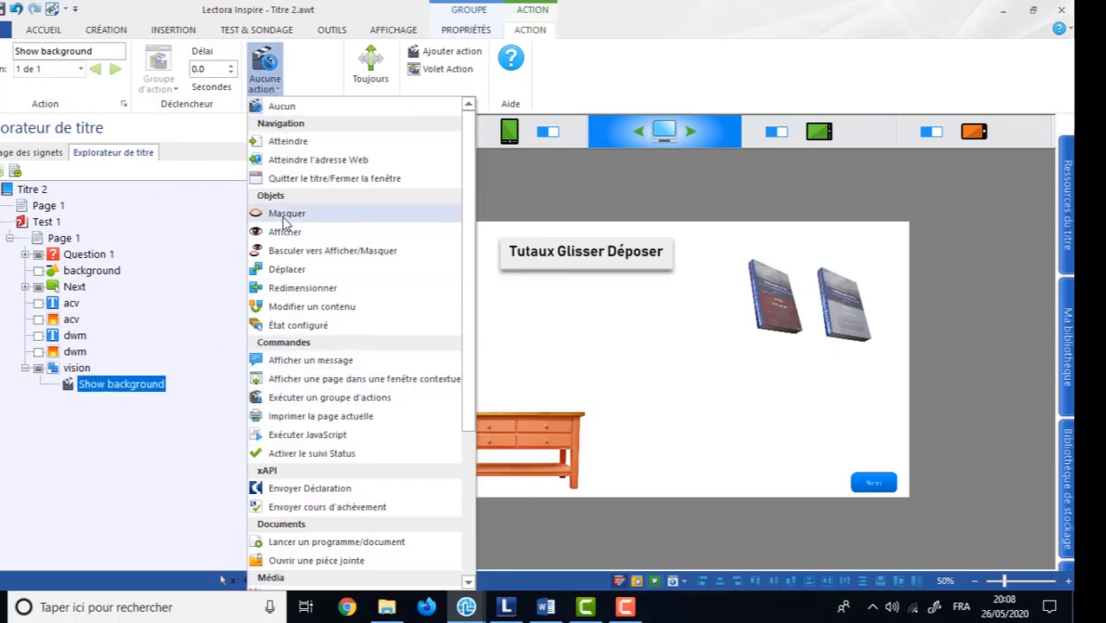
left_click(284, 232)
left_click(412, 54)
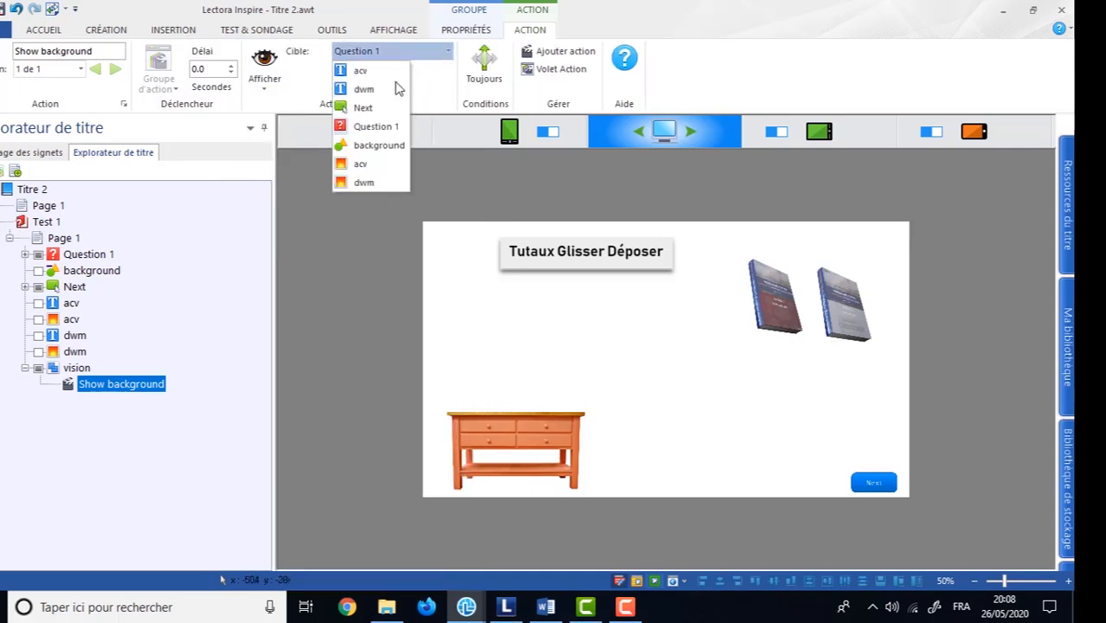
left_click(367, 146)
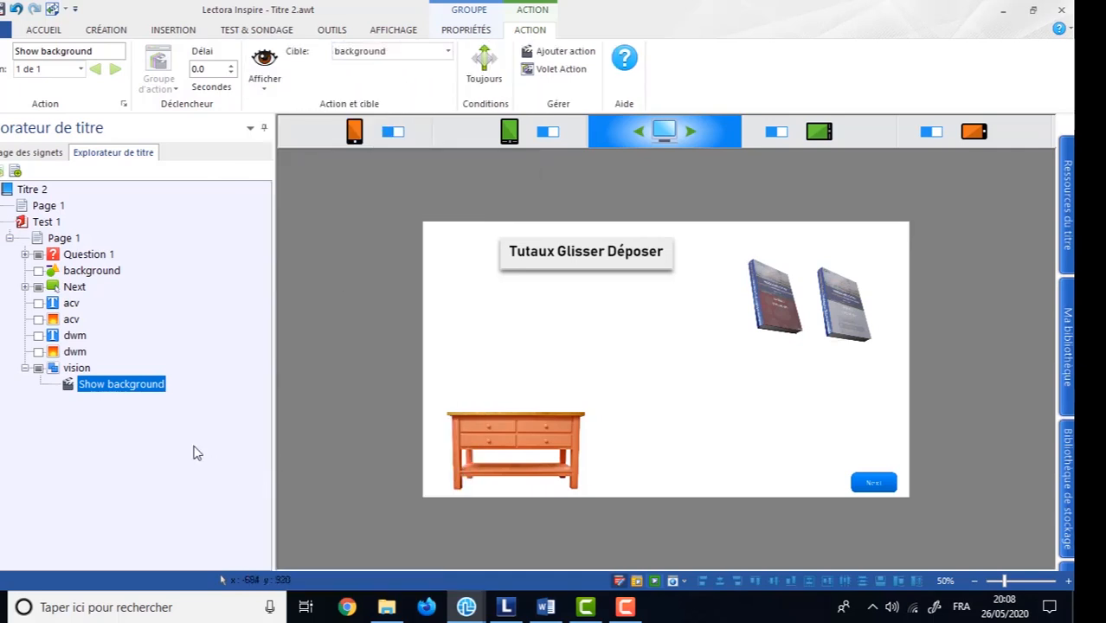
Add a second action to the vision group and name it Show acv.
left_click(582, 51)
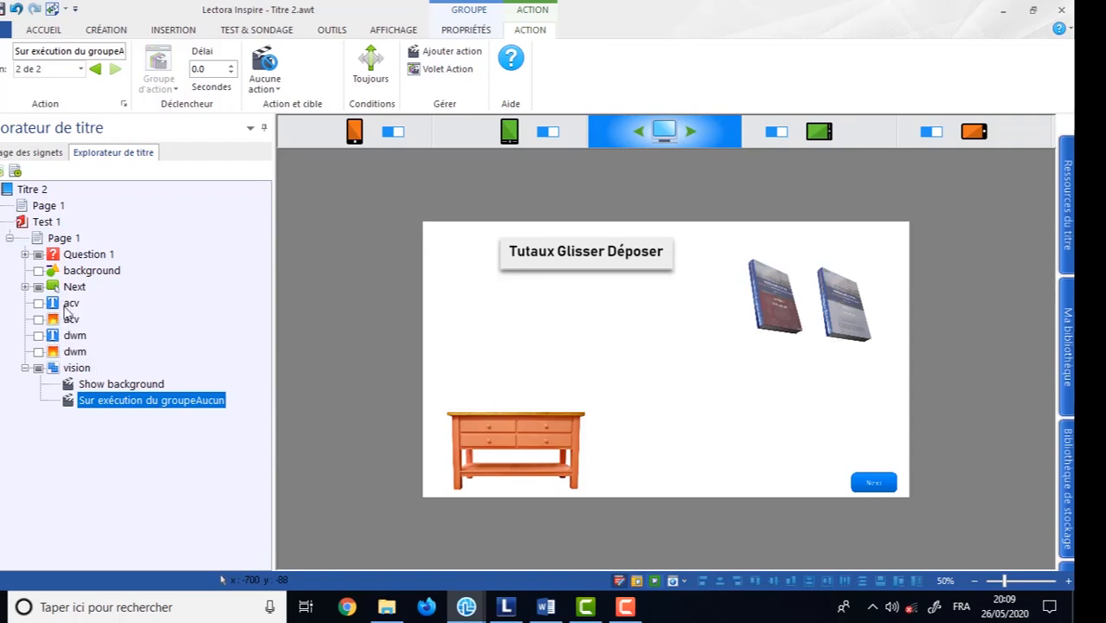
left_click(180, 404)
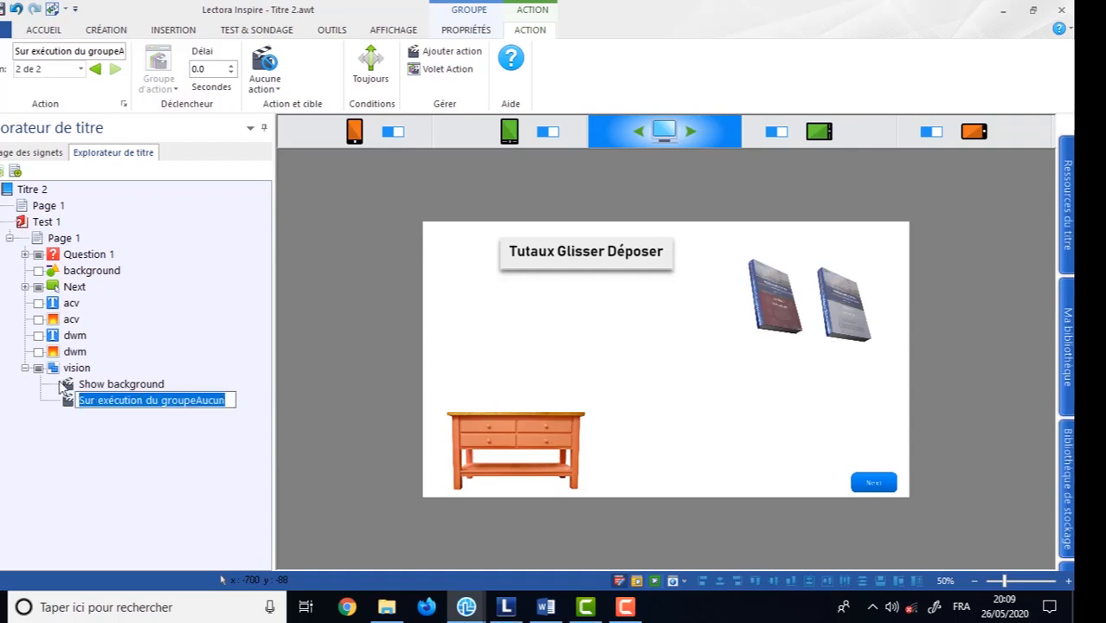
type("Show")
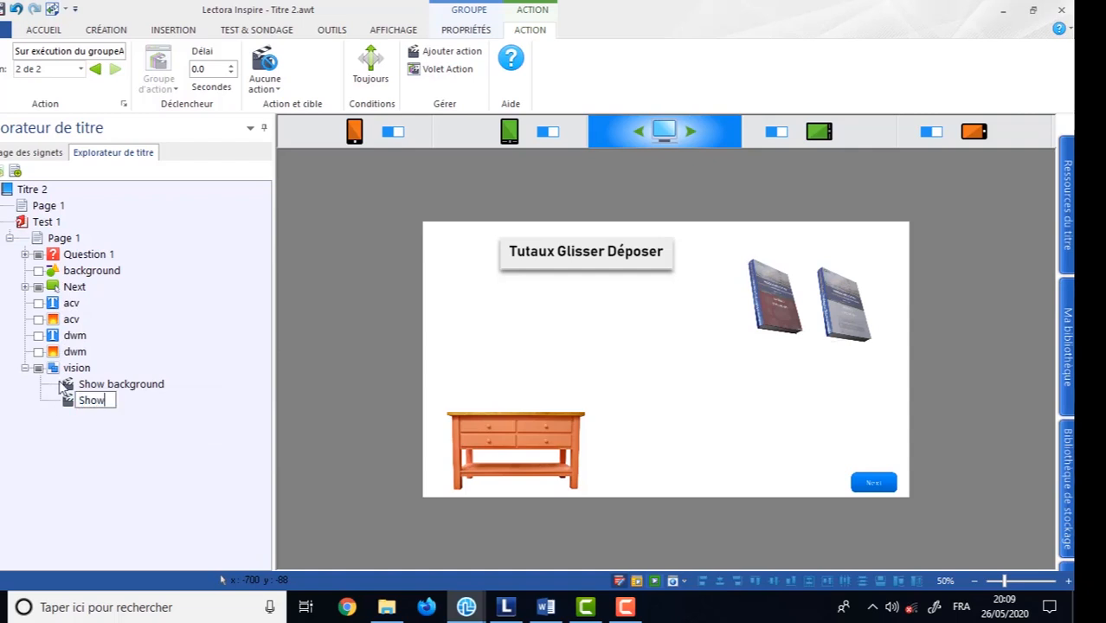
type(" acv")
key("Return")
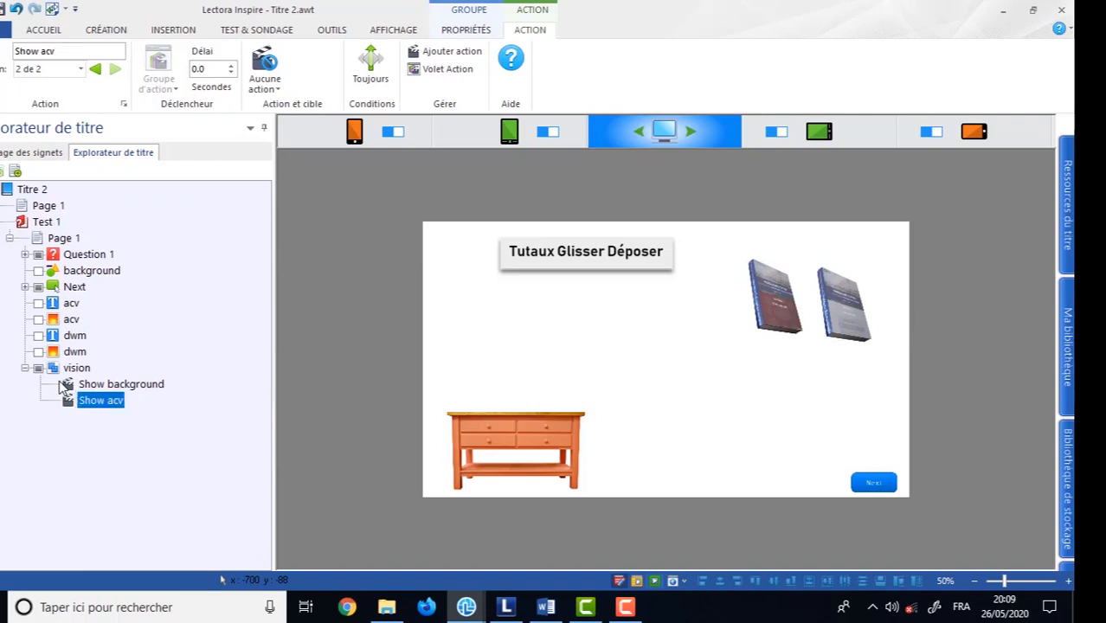
Set the Show acv action to Afficher with the acv text block as its target.
left_click(278, 84)
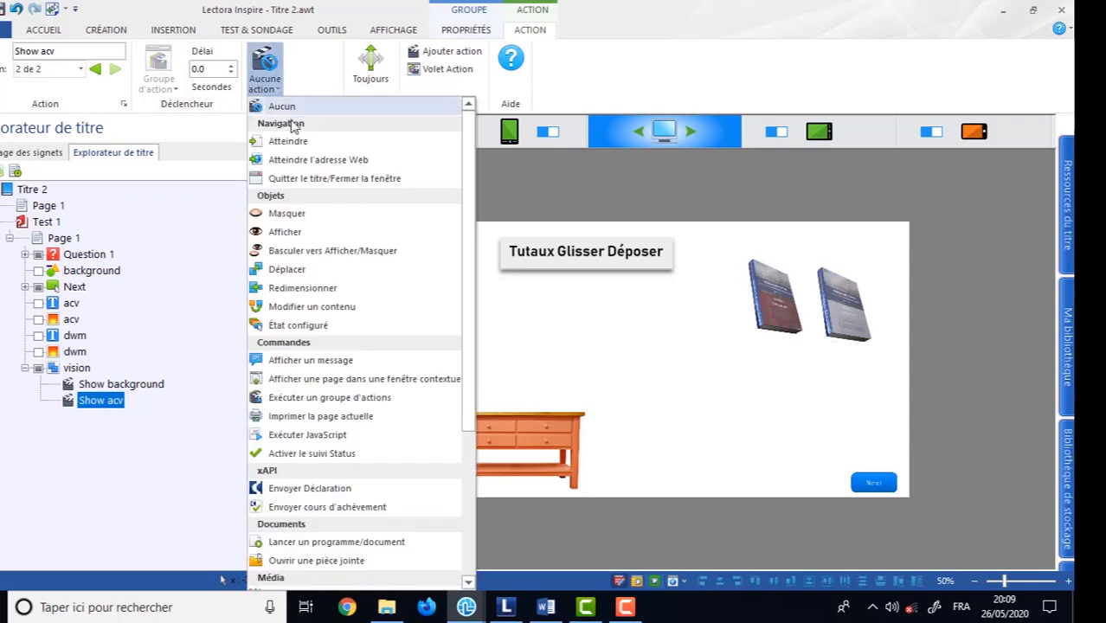
left_click(278, 232)
left_click(411, 54)
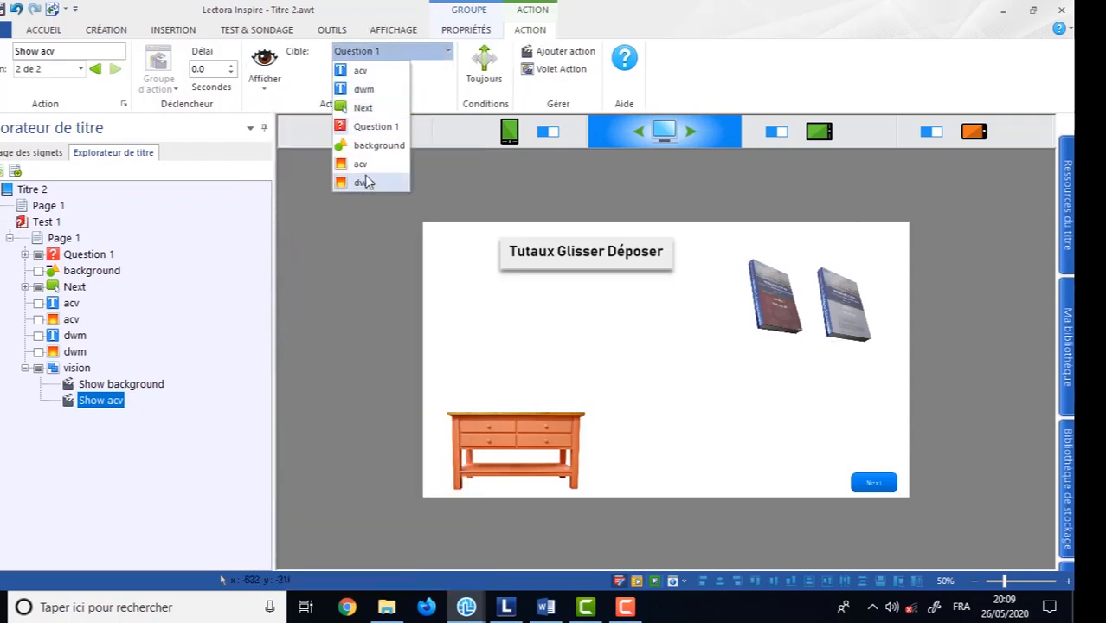
left_click(365, 71)
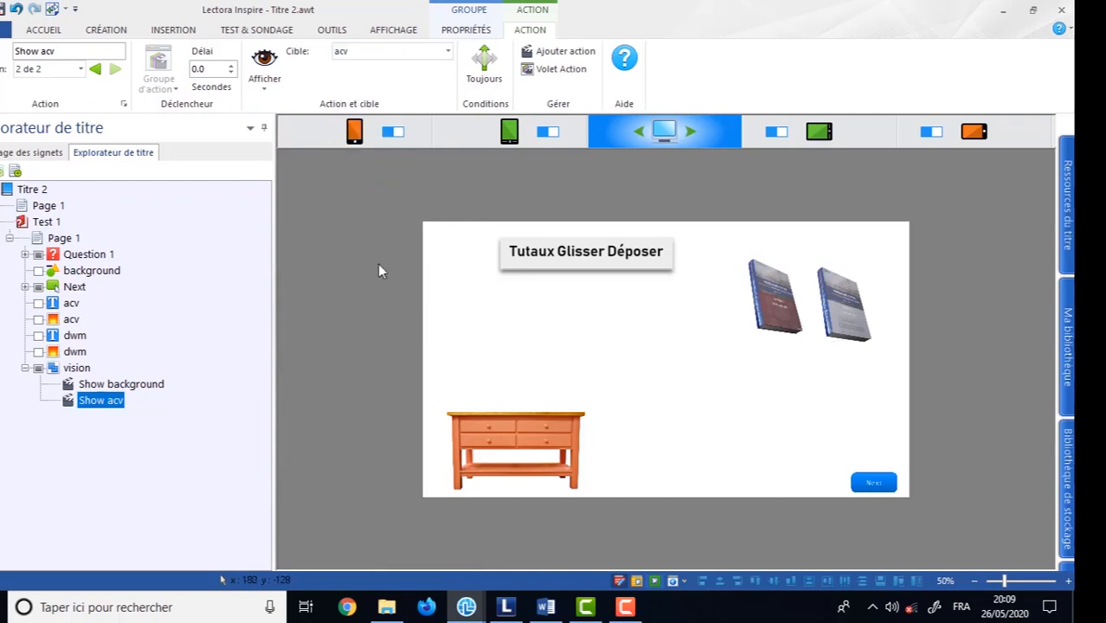
Add a third action to the vision group and name it Show img-acv.
left_click(567, 51)
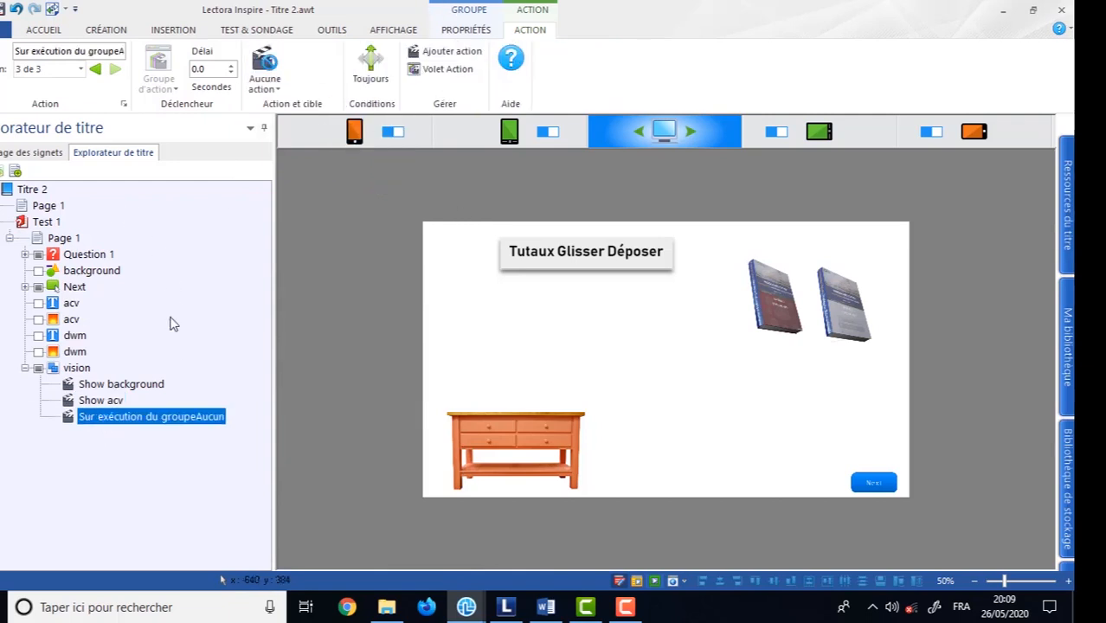
left_click(110, 420)
left_click_drag(235, 419, 71, 424)
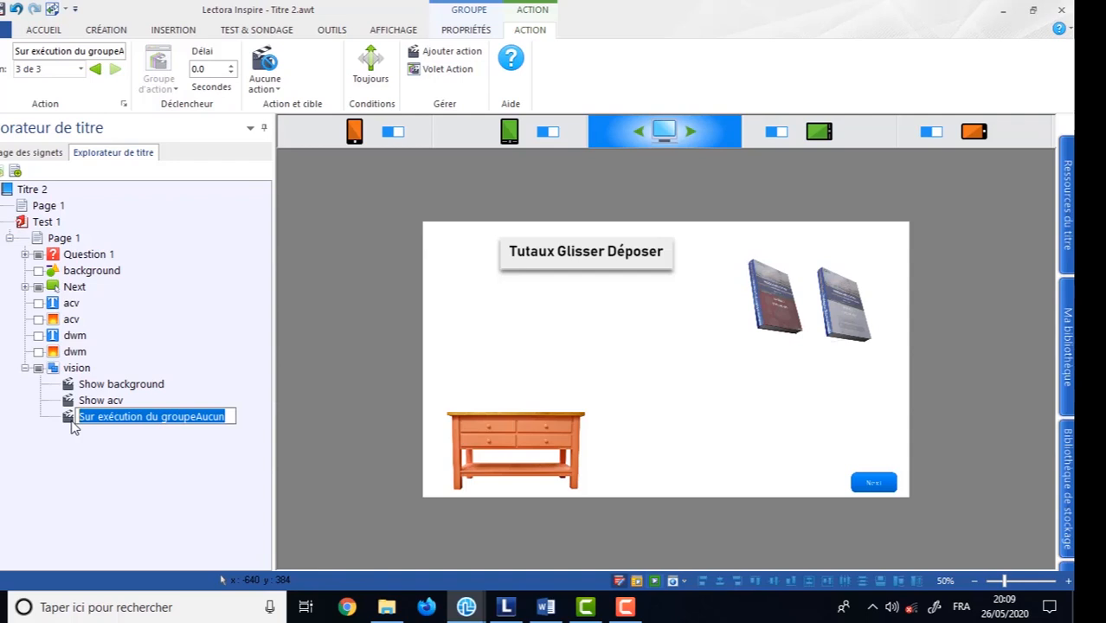
type("Show")
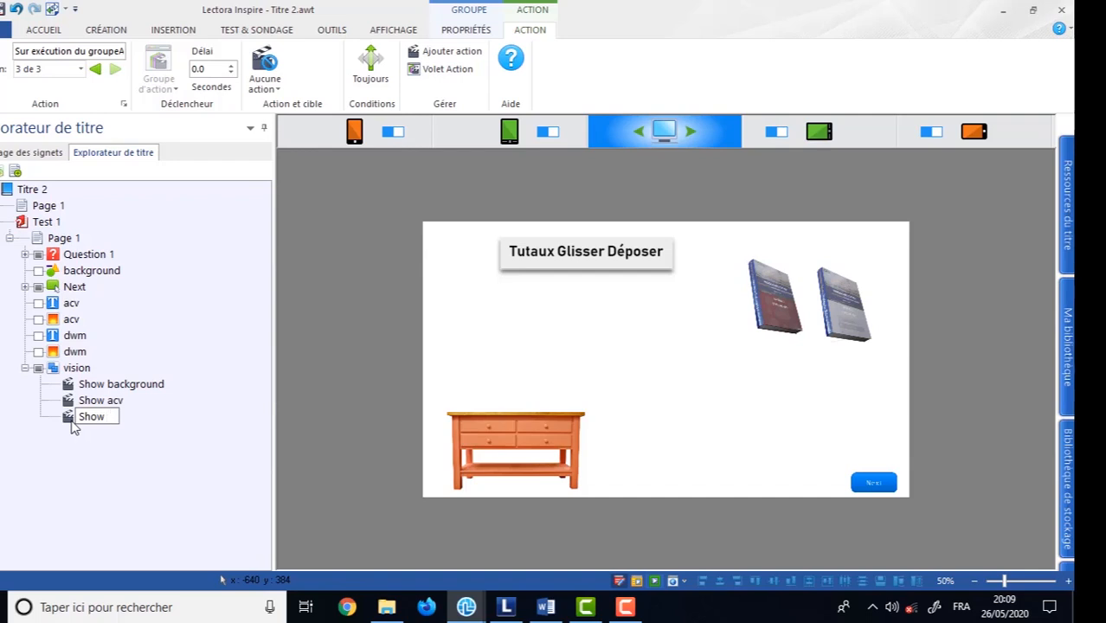
type(" img")
type("-acv")
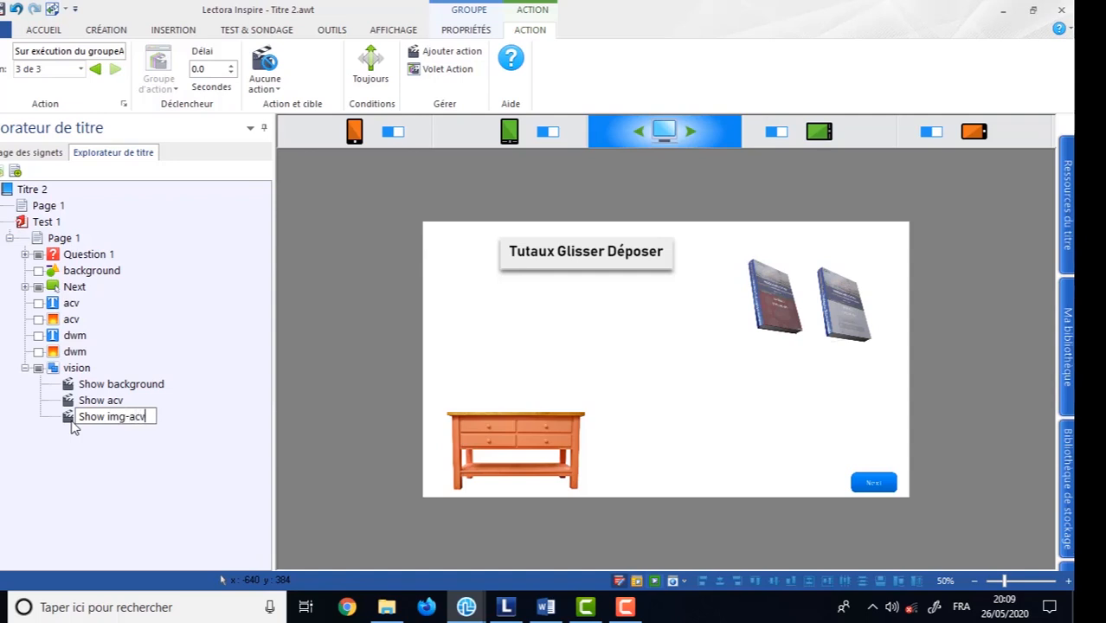
key("Return")
Set the Show img-acv action to Afficher with the acv image as its target.
left_click(260, 82)
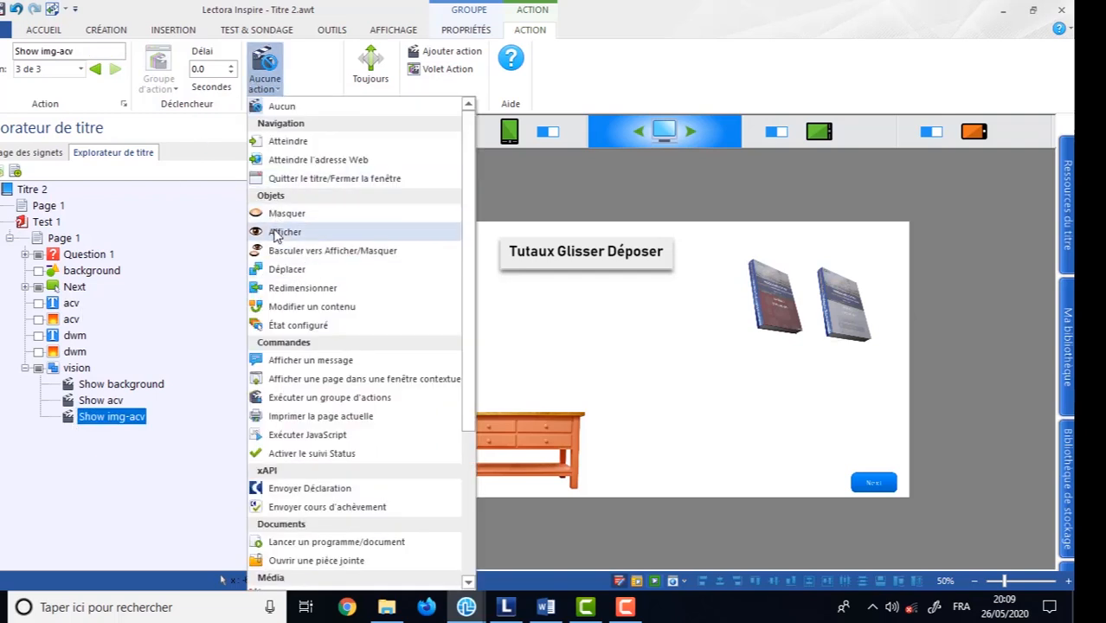
left_click(279, 232)
left_click(374, 53)
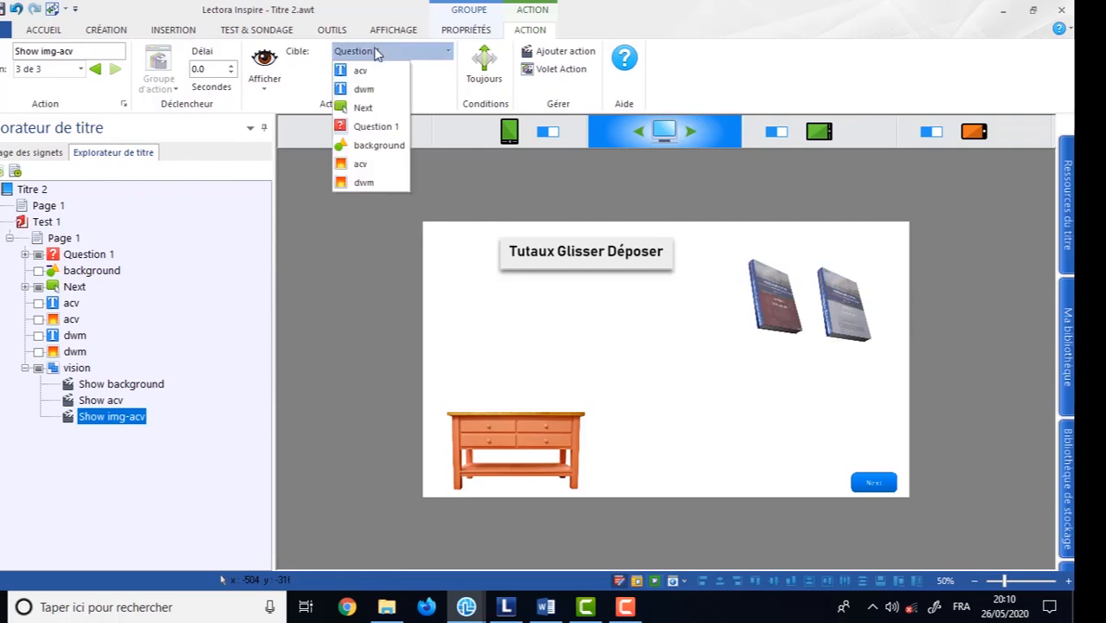
left_click(359, 164)
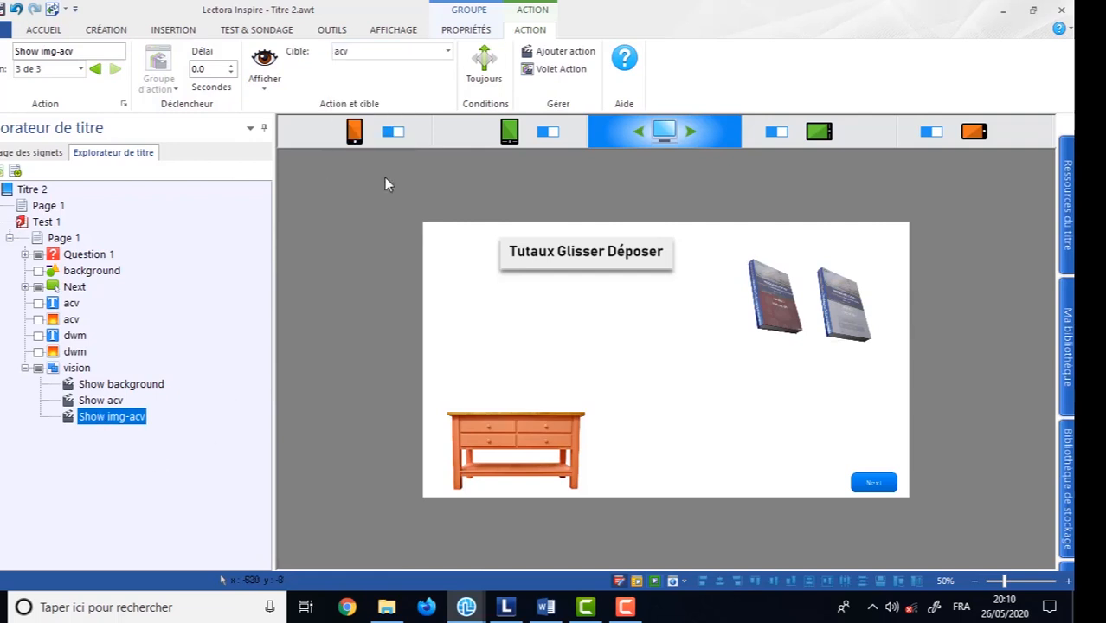
Add a fourth action to the vision group and name it Show dwm.
left_click(558, 51)
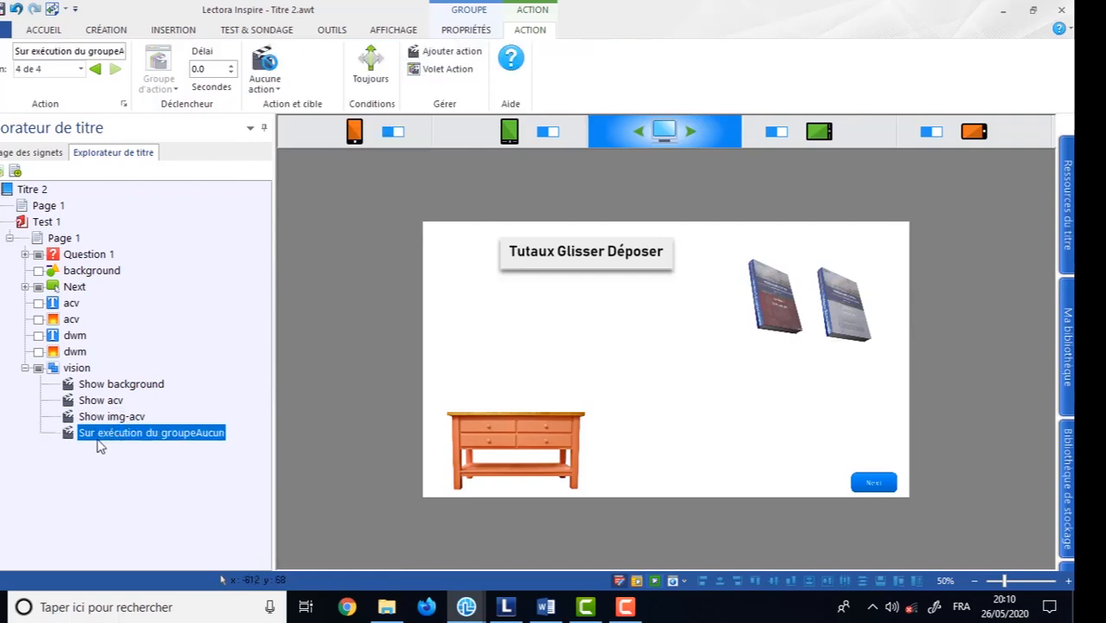
left_click(99, 435)
left_click_drag(227, 433, 78, 430)
type("Sh")
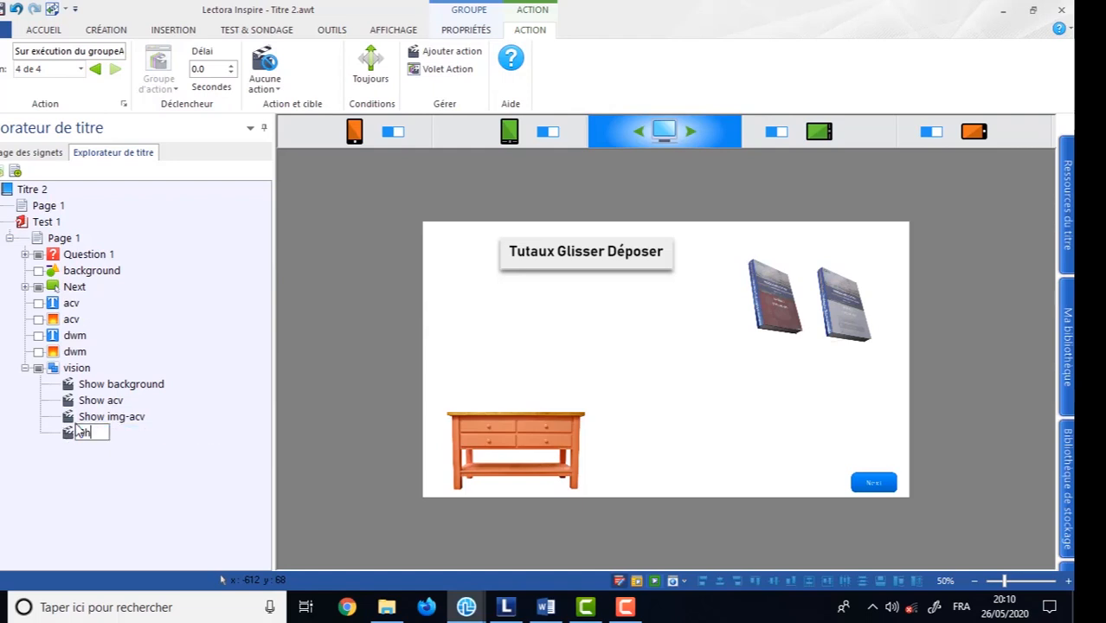
type("ow dwm")
key("Return")
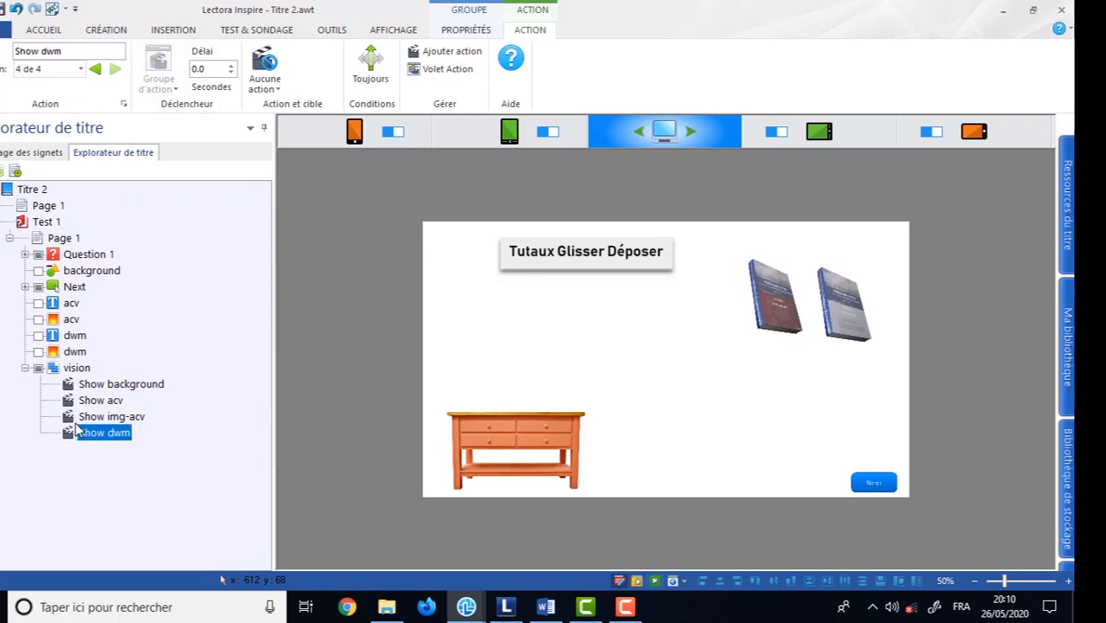
Add a fifth action to the vision group and name it Show img-dwm.
left_click(443, 51)
left_click(102, 449)
left_click(104, 449)
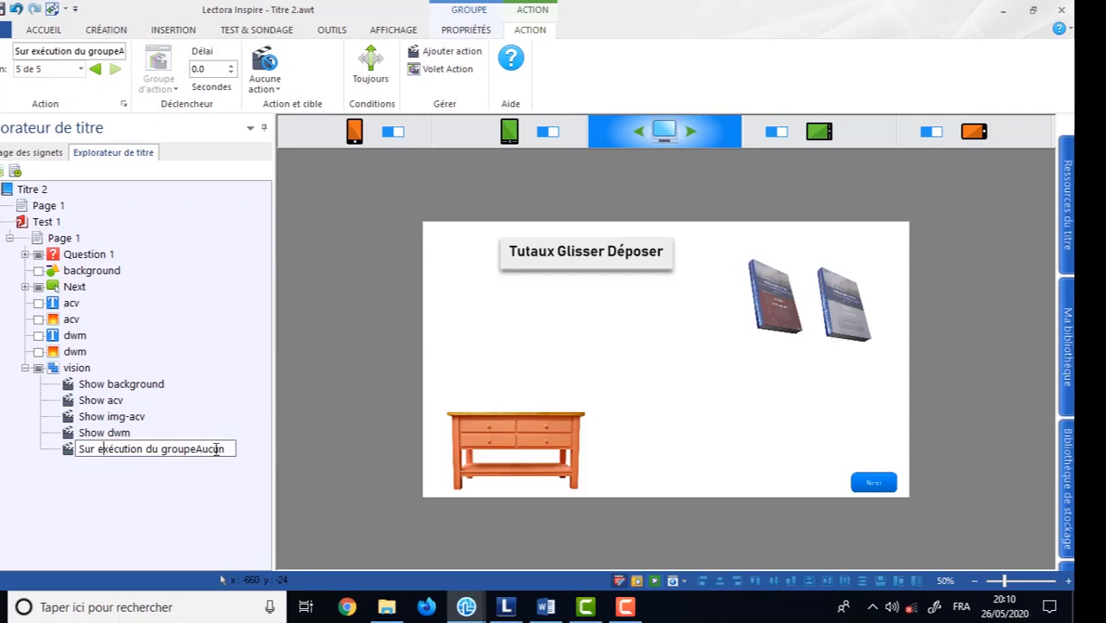
left_click_drag(230, 450, 12, 421)
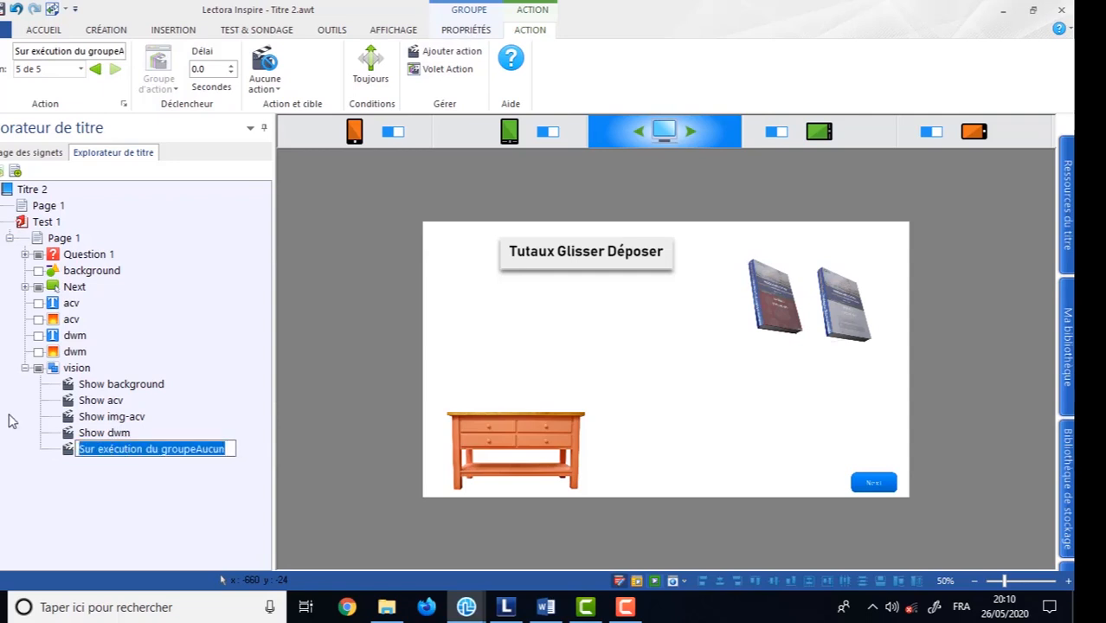
type("Shiw")
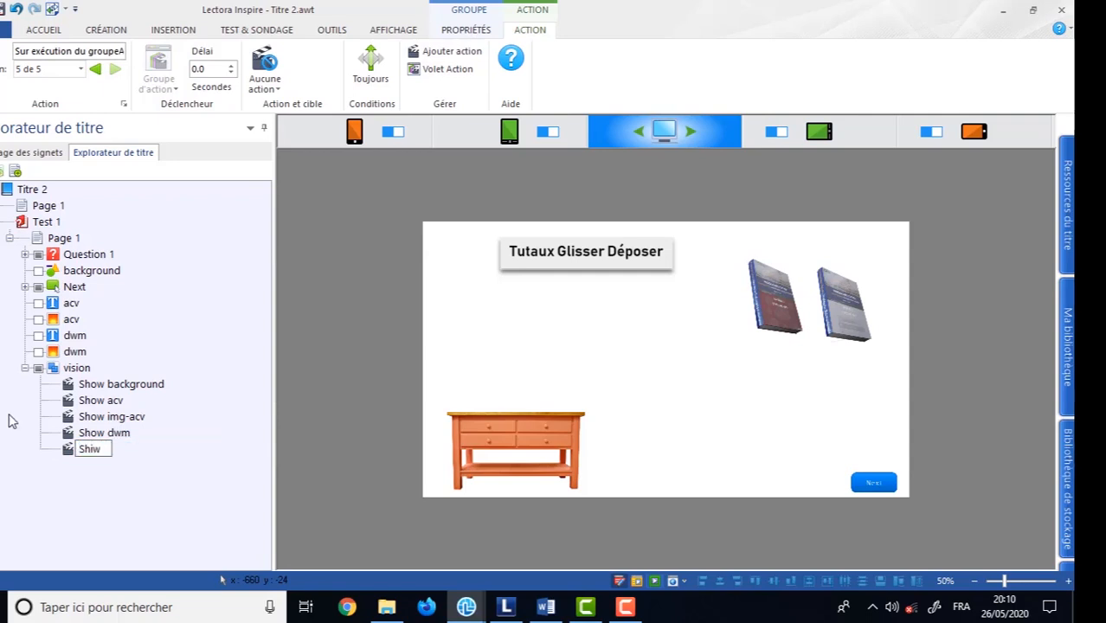
key("BackSpace")
key("BackSpace")
type("ow img-dwm")
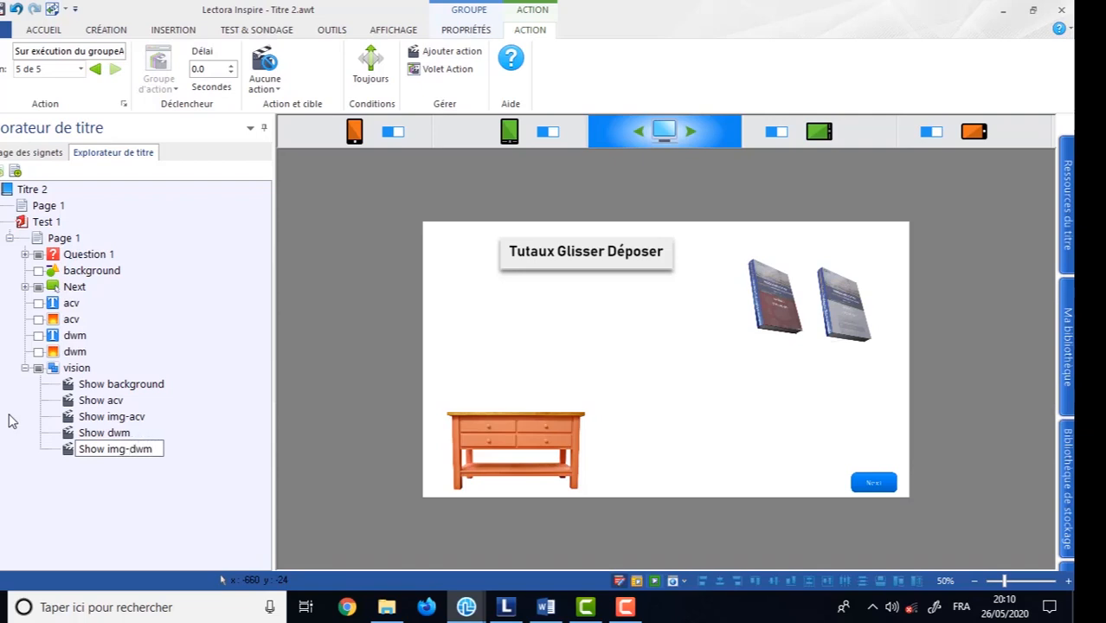
key("Return")
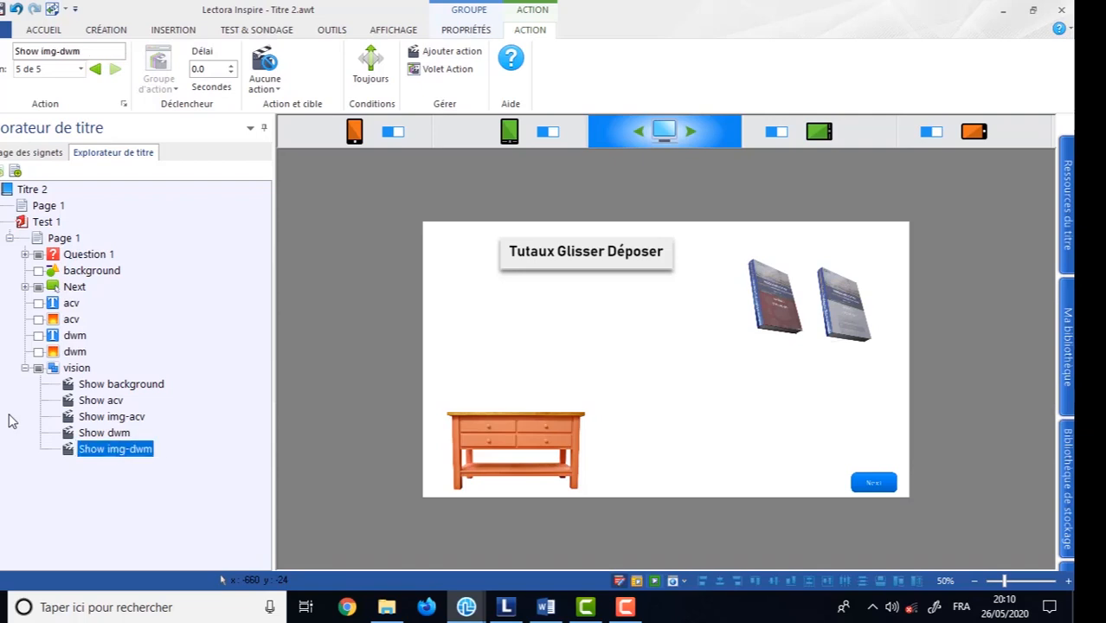
Set the Show img-dwm action to Afficher with the dwm image as its target.
left_click(277, 93)
left_click(282, 213)
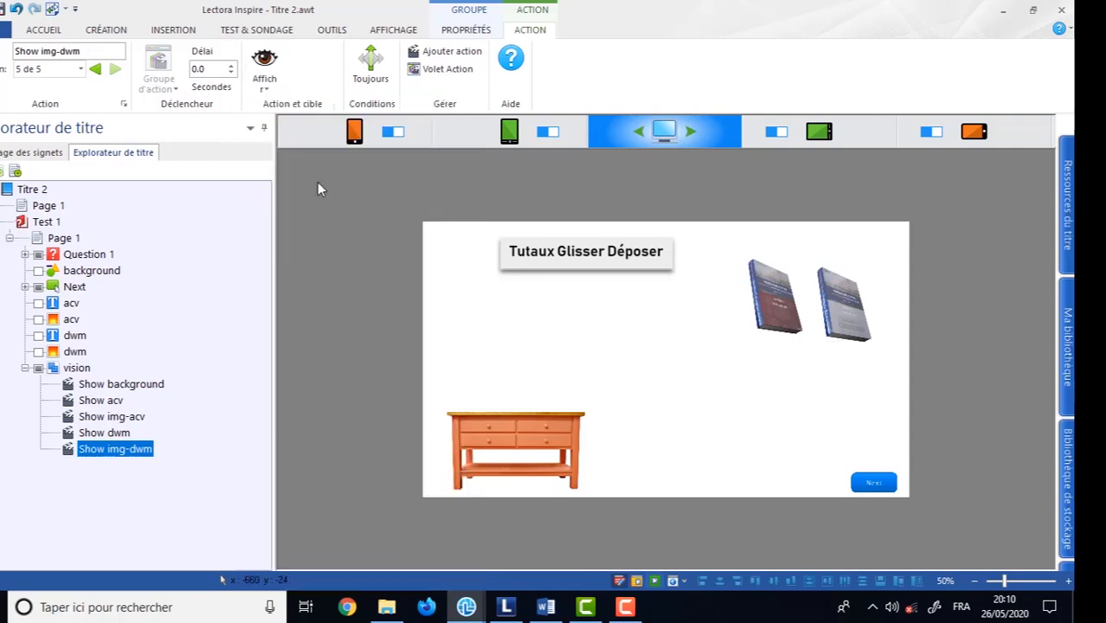
left_click(390, 51)
left_click(363, 182)
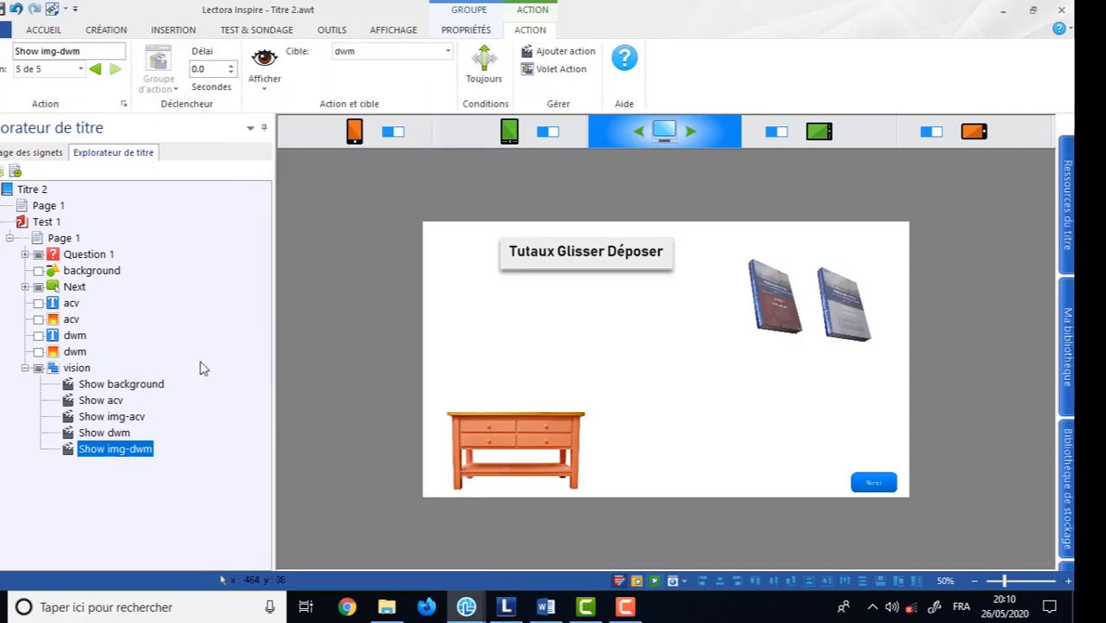
Set the Show dwm action to Afficher and choose its target object.
left_click(114, 434)
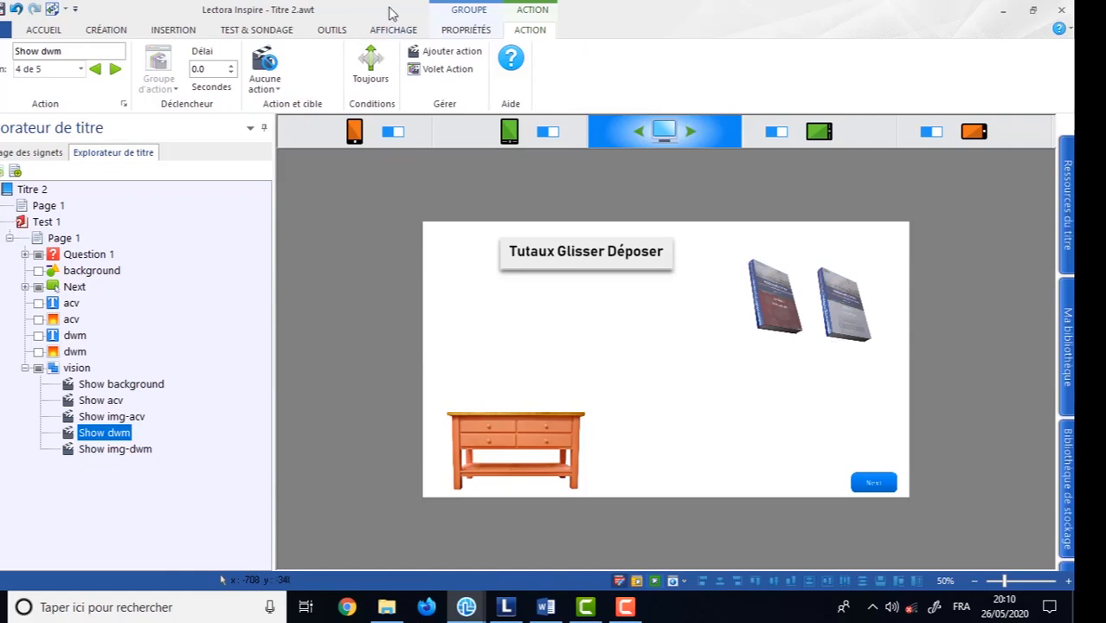
left_click(277, 93)
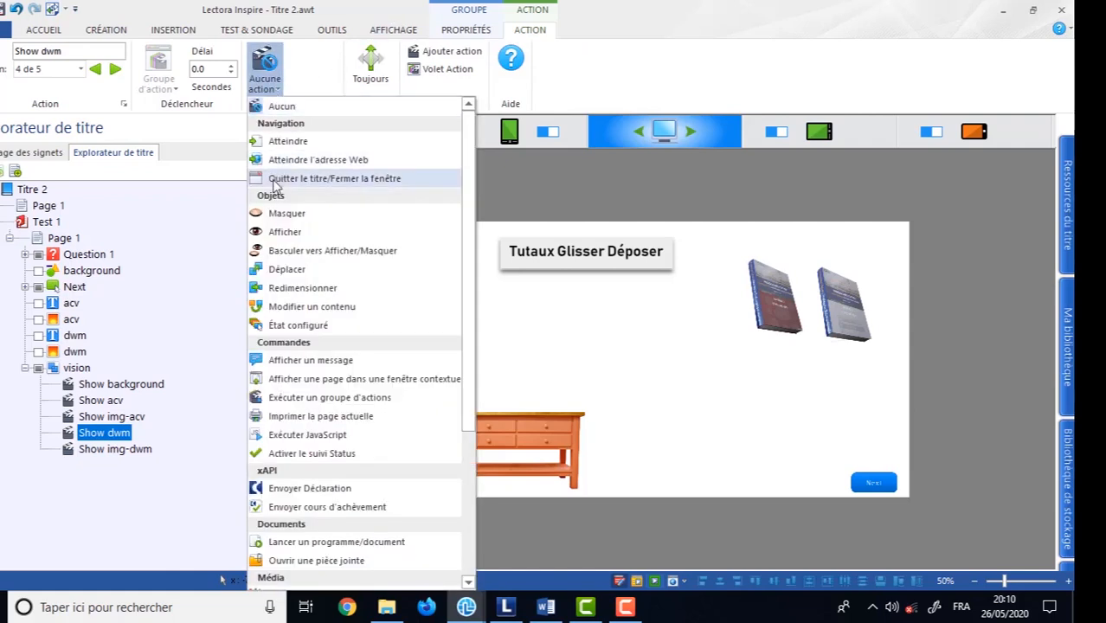
left_click(282, 232)
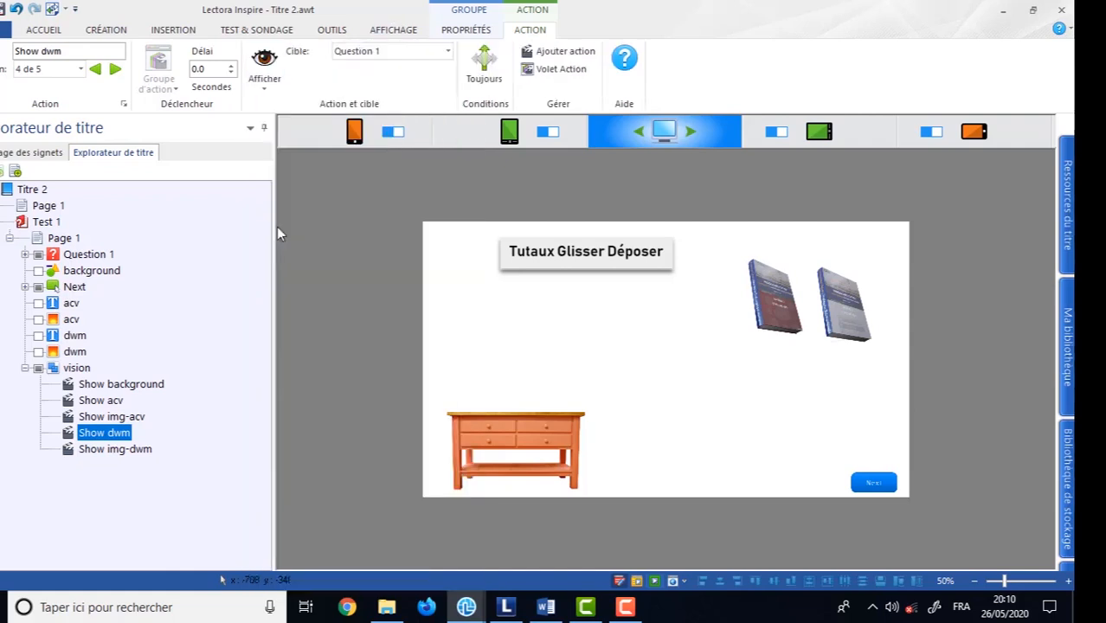
left_click(416, 52)
left_click(363, 89)
Add a sixth action to the vision group after Show img-dwm and name it Show next.
left_click(104, 451)
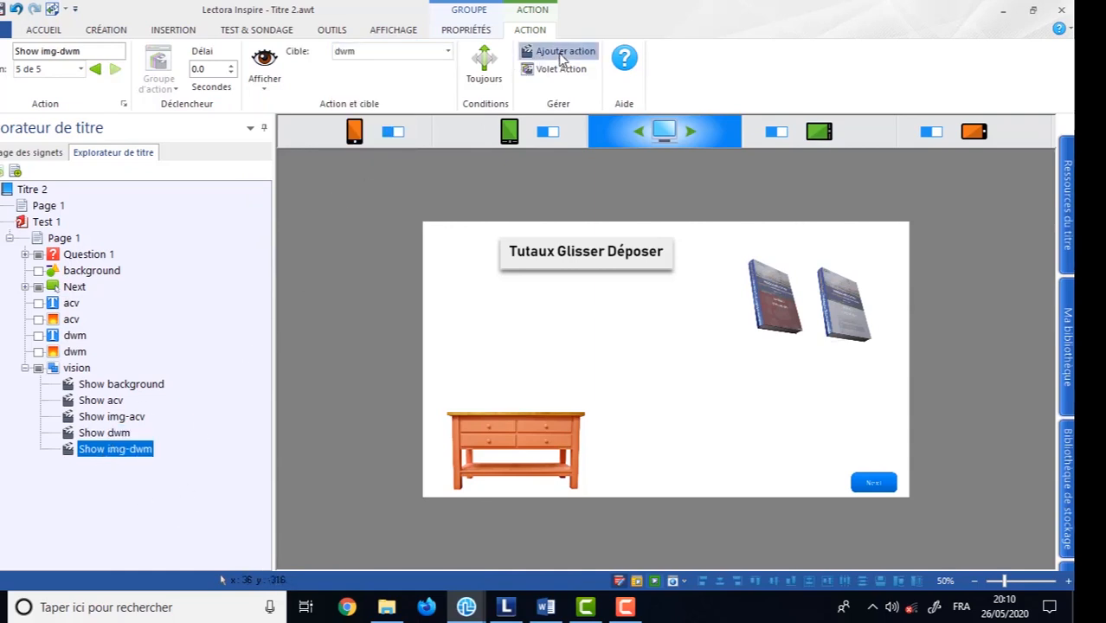
left_click(564, 52)
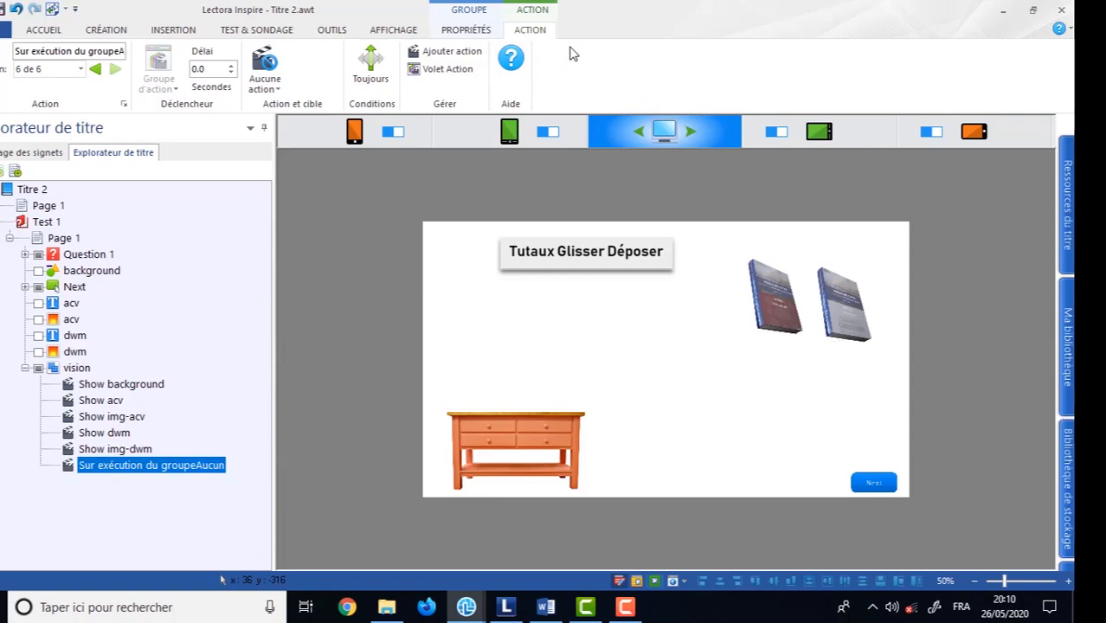
left_click(214, 465)
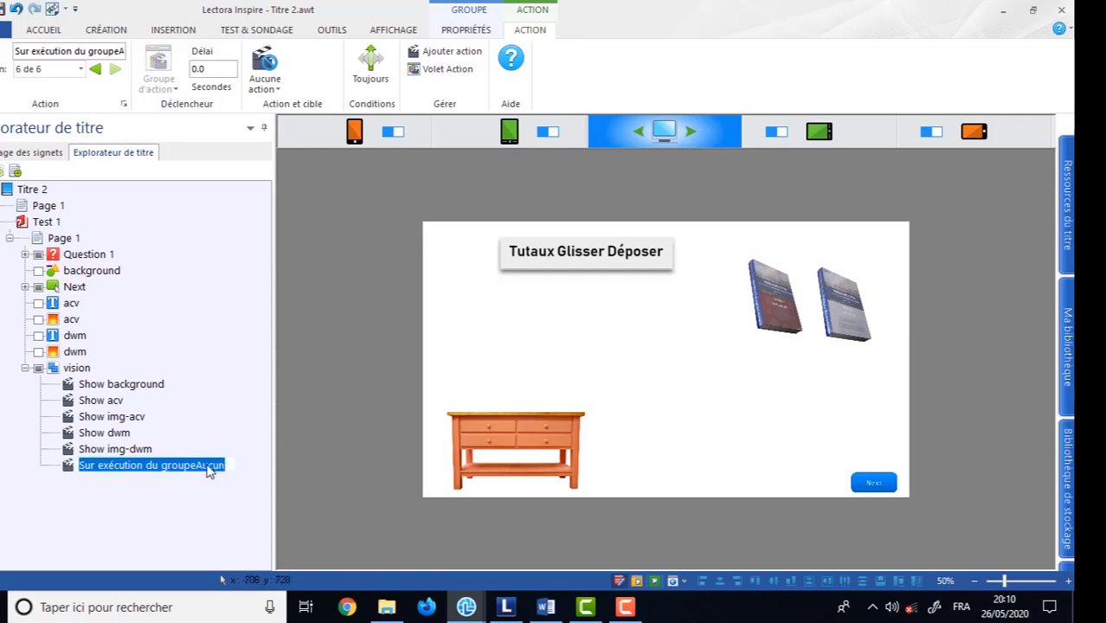
left_click_drag(225, 466, 72, 475)
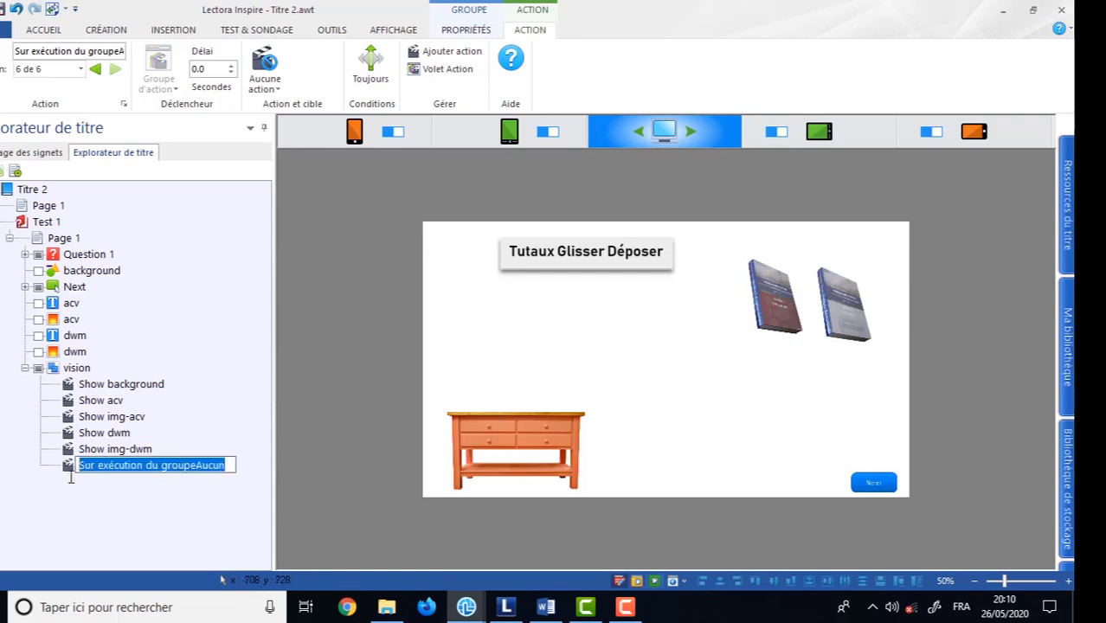
left_click(1070, 389)
type("S")
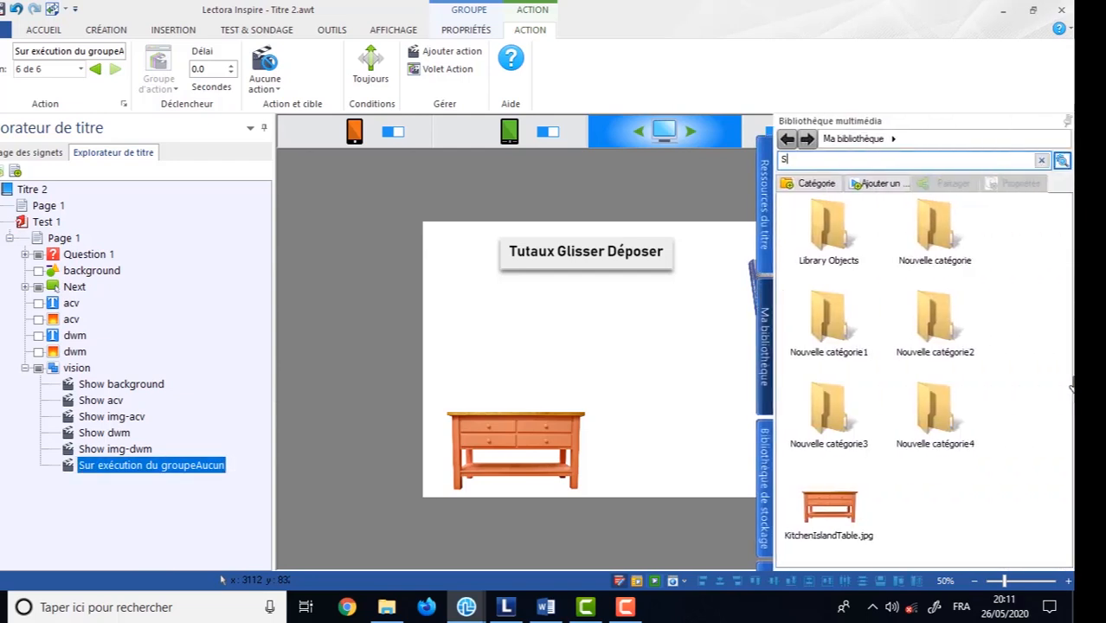
left_click(201, 465)
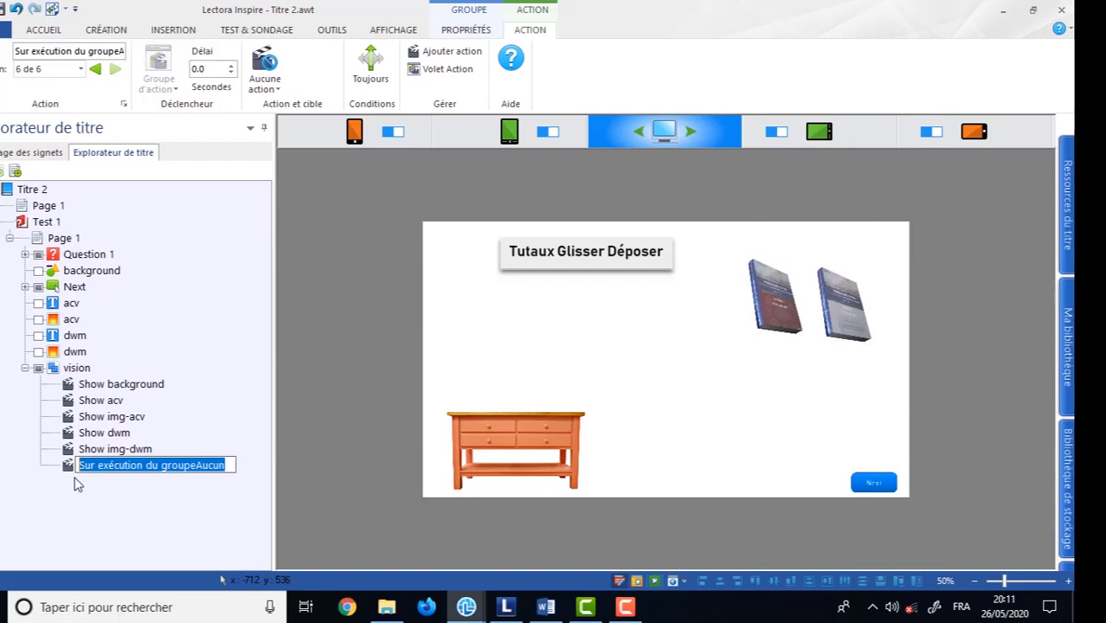
type("Sho")
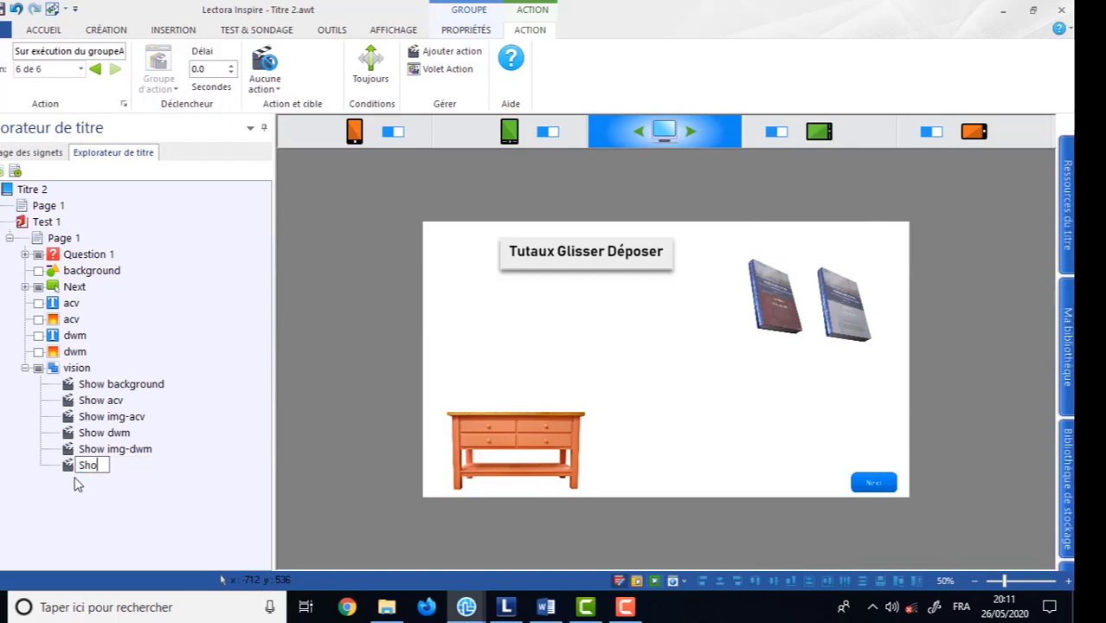
type("w next")
key("Return")
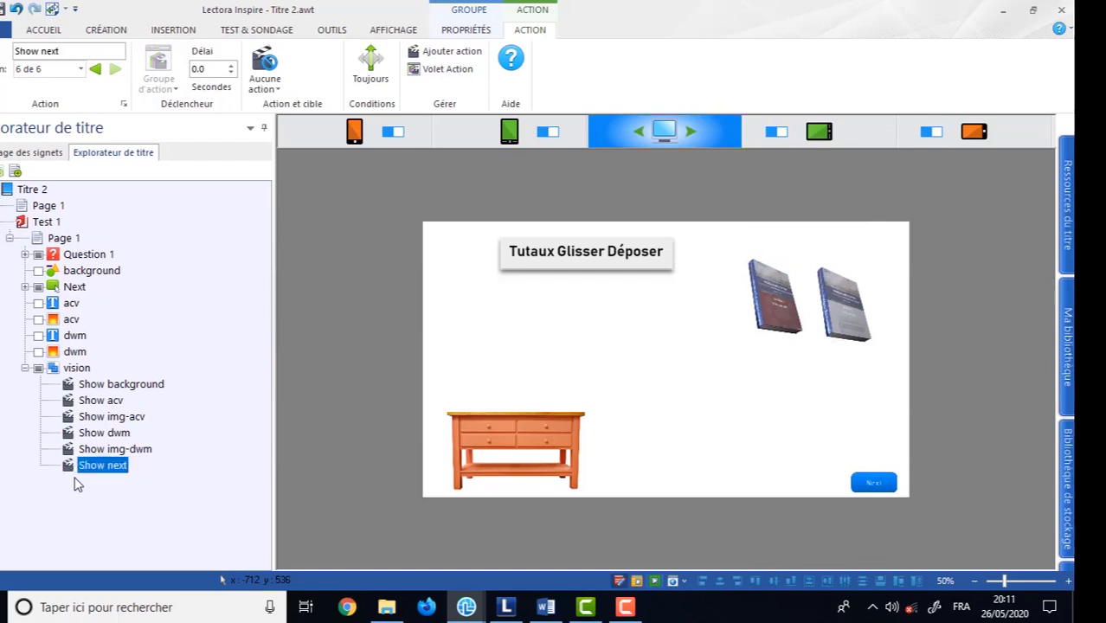
Make the Next button on the page initially hidden.
left_click(876, 482)
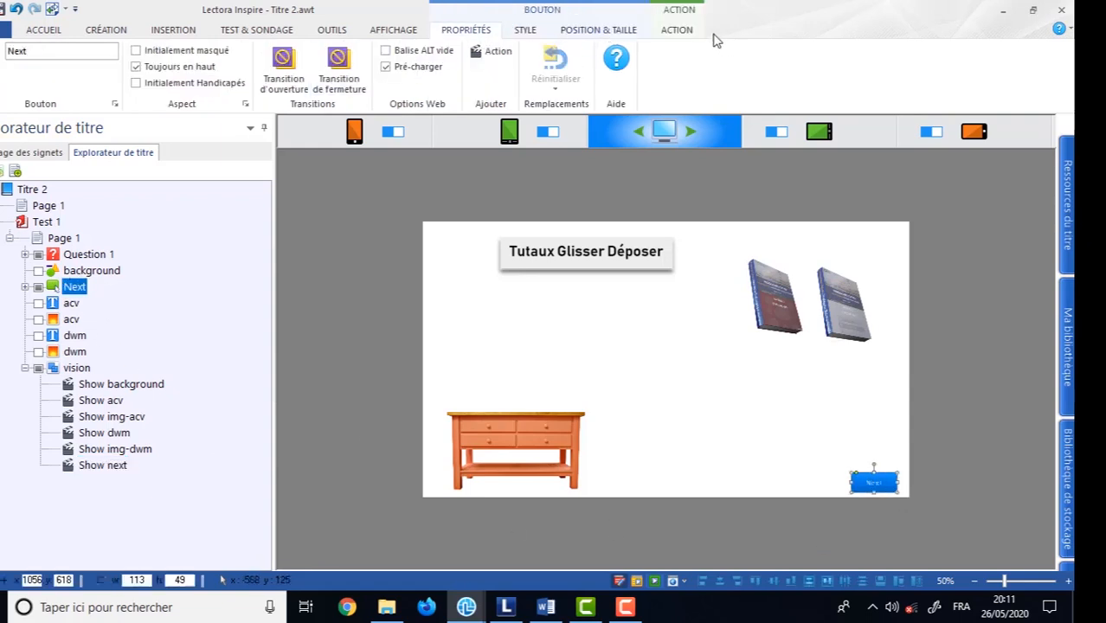
left_click(153, 53)
Preview the page, place the red book on the table to test the drag-and-drop, and close the preview.
left_click(655, 586)
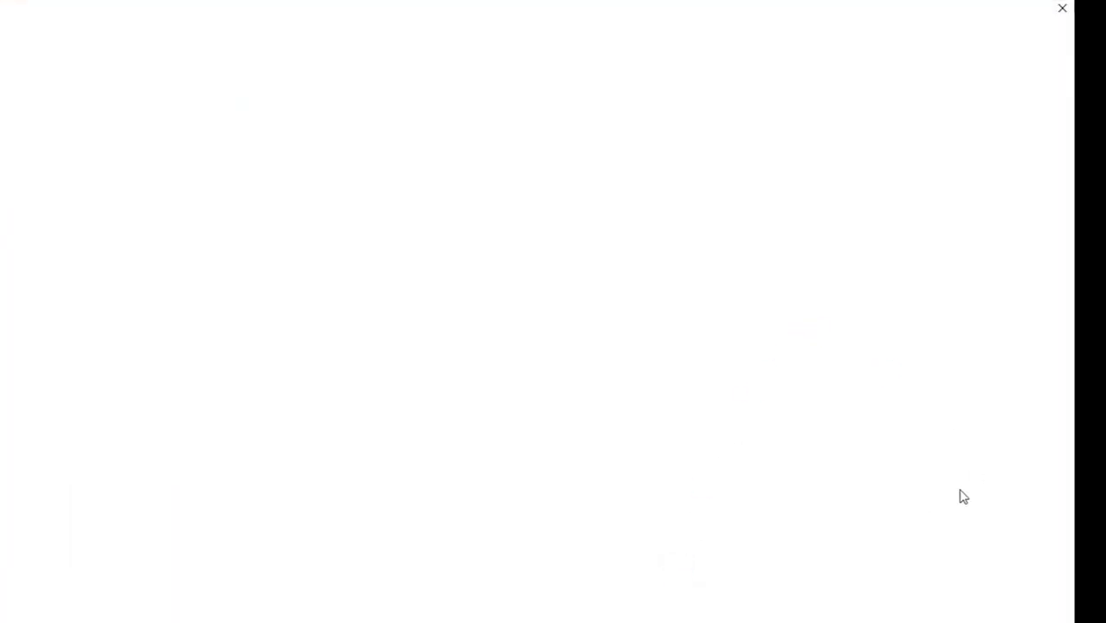
left_click_drag(761, 222, 252, 381)
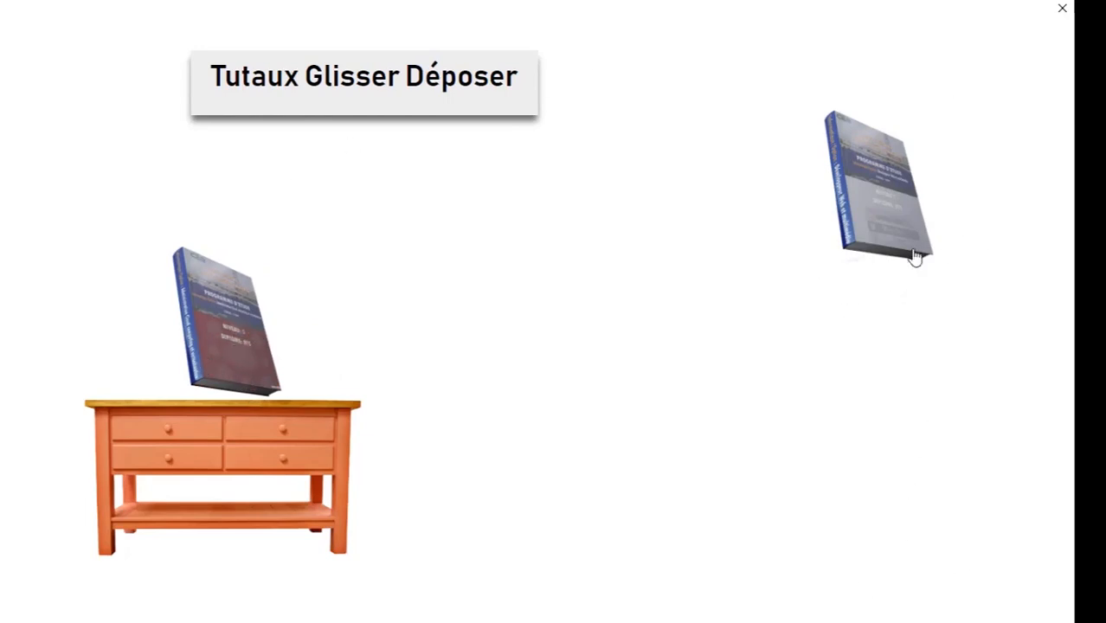
left_click(1062, 8)
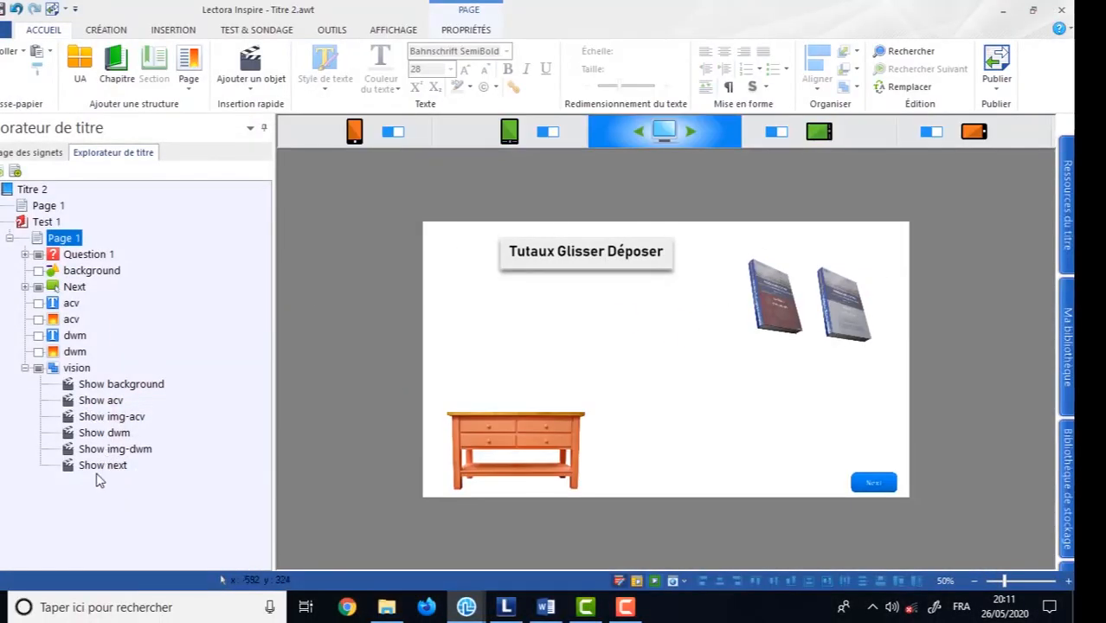
Set the Show next action to Afficher with the Next button as its target.
left_click(97, 469)
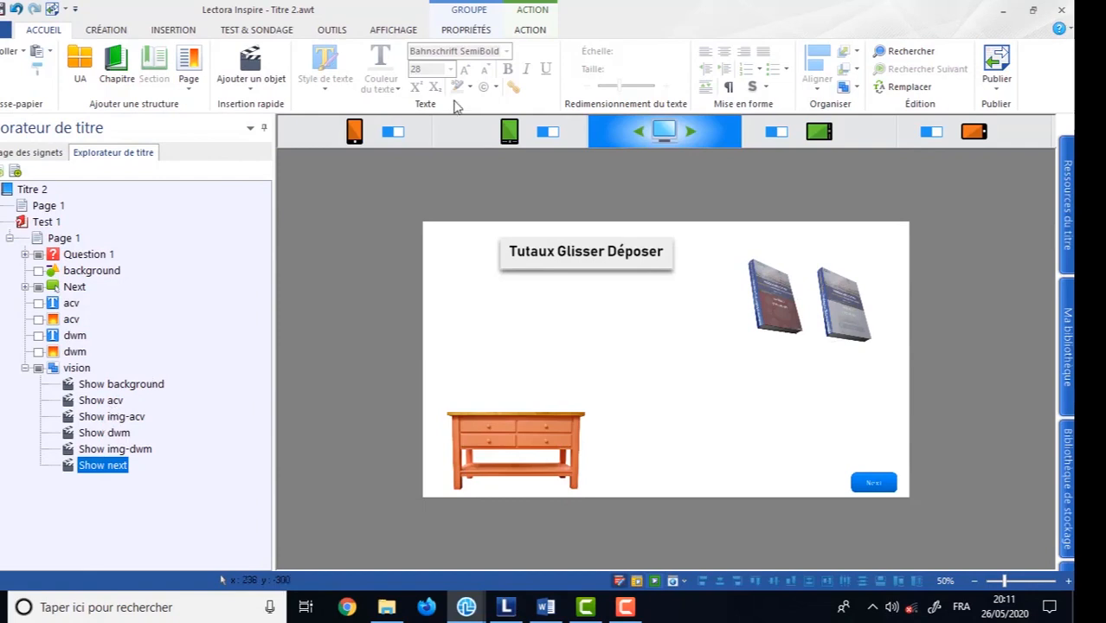
left_click(543, 30)
left_click(279, 97)
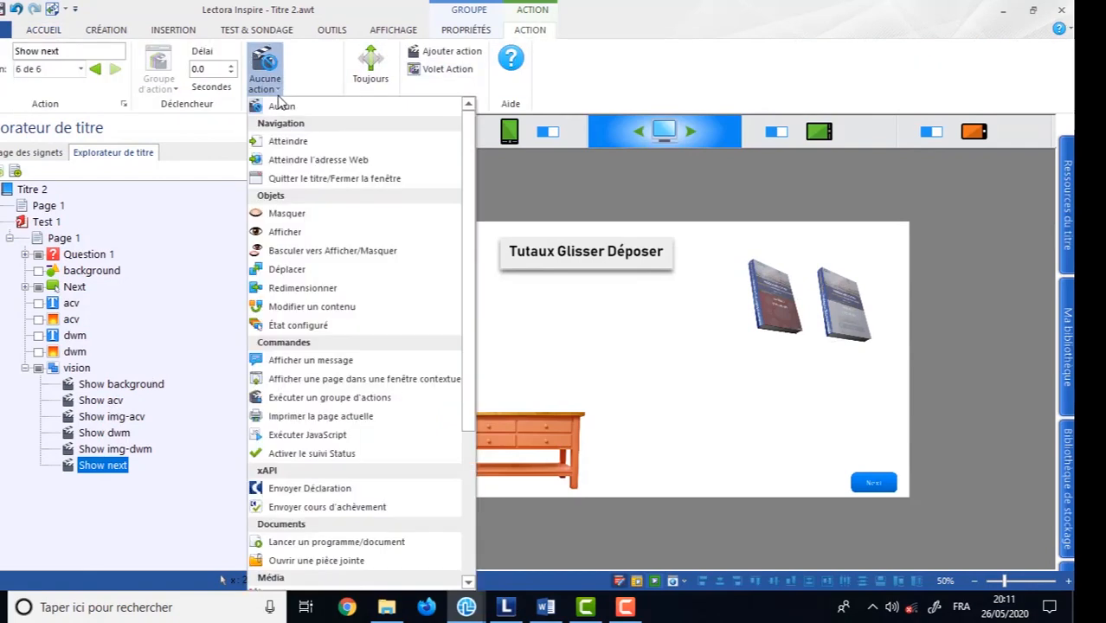
left_click(303, 232)
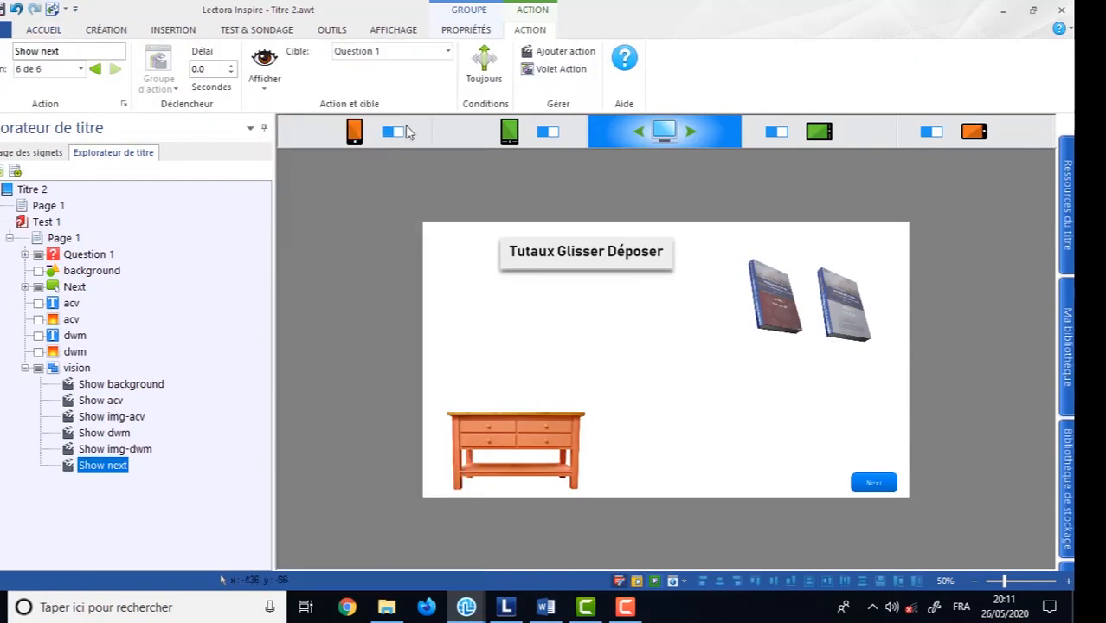
left_click(447, 54)
left_click(360, 111)
Rename the Next button's mouse-click action to Reset question.
left_click(25, 287)
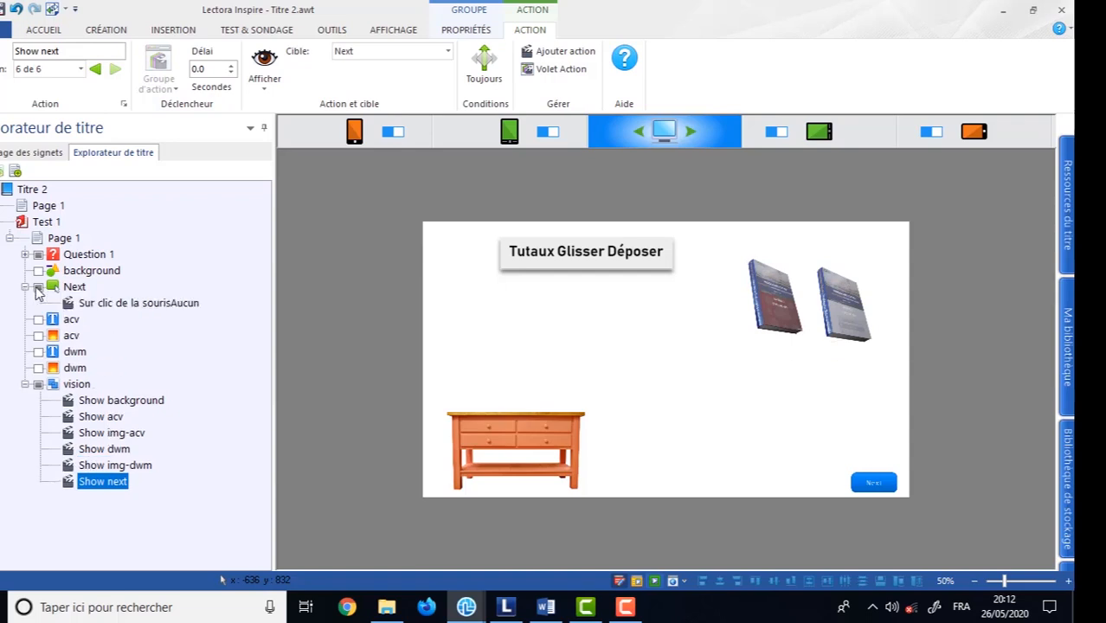
left_click(89, 304)
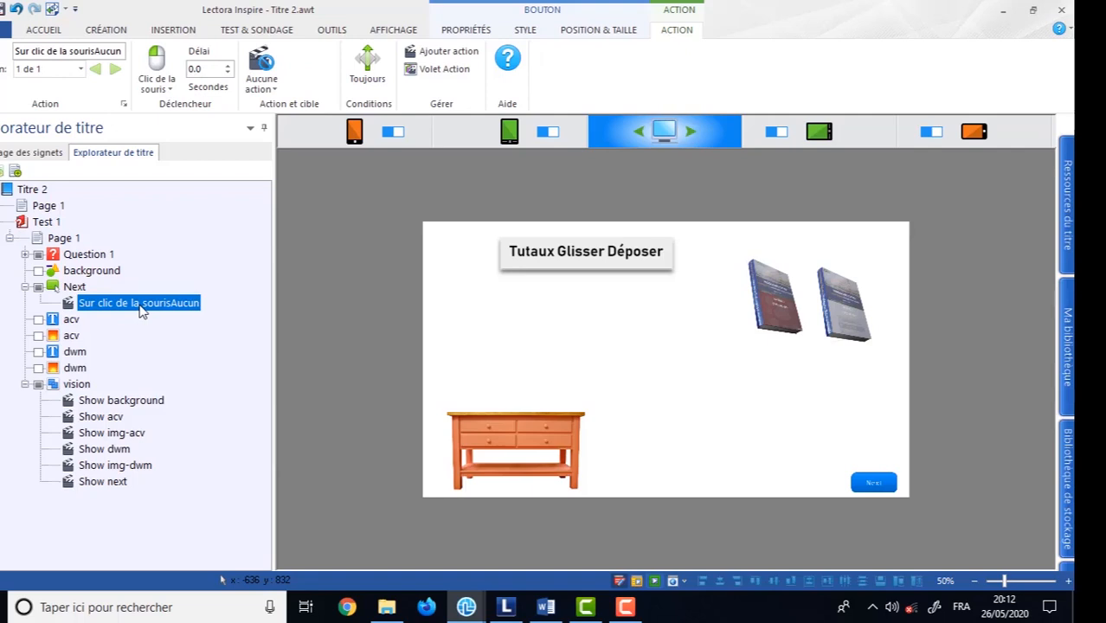
left_click(141, 305)
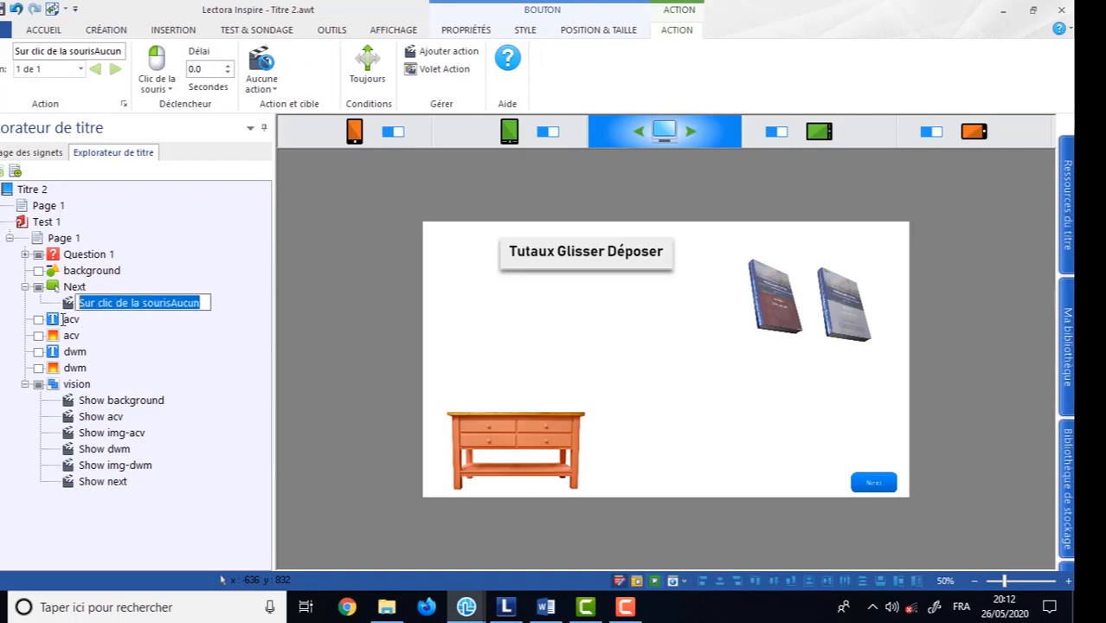
type("Reset")
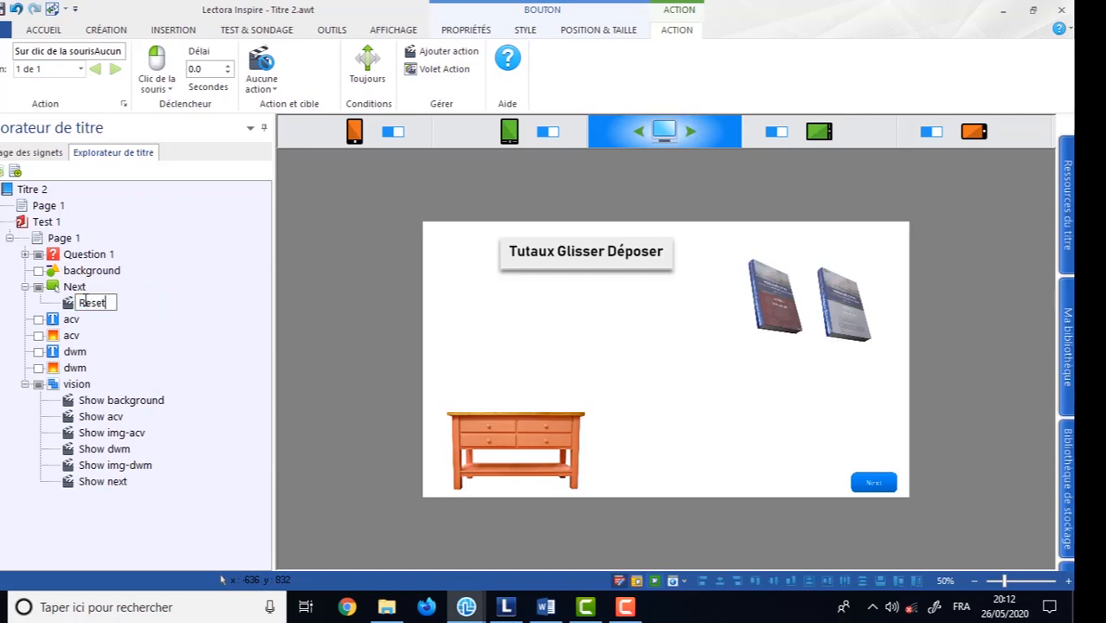
type(" question")
key("Return")
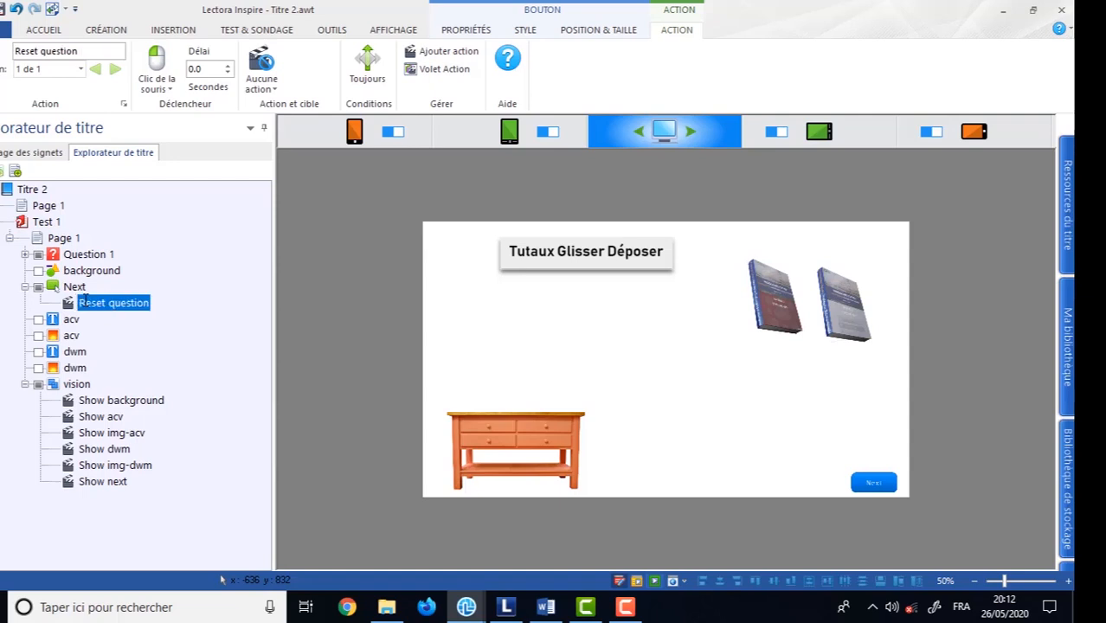
Set the Reset question action to Réinitialiser la question with Question 1 as its target.
left_click(274, 91)
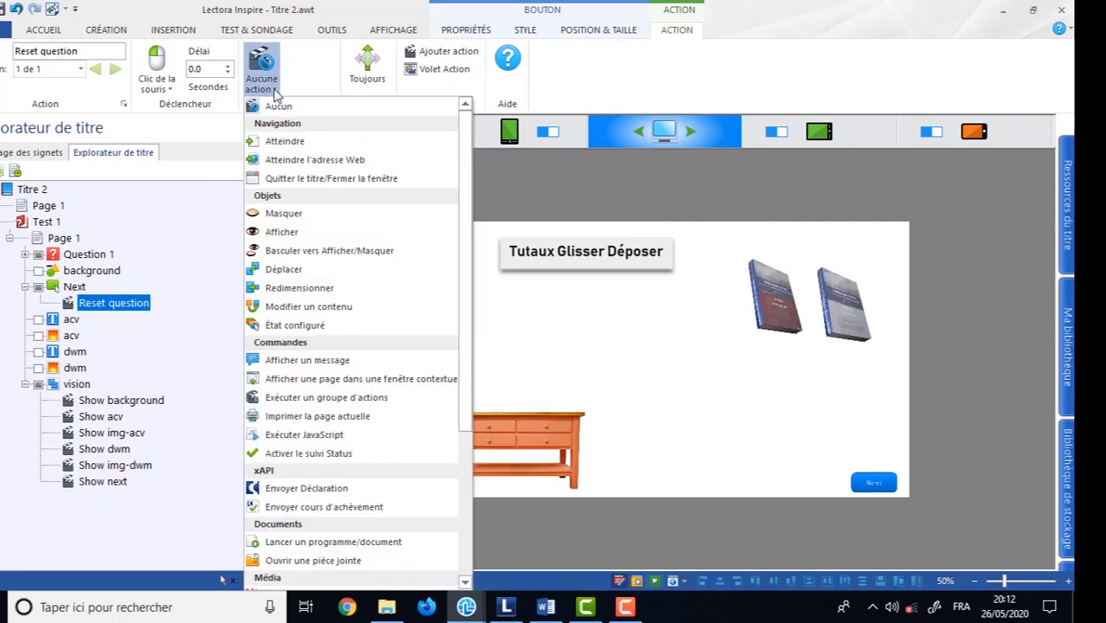
scroll(329, 405, "down", 2)
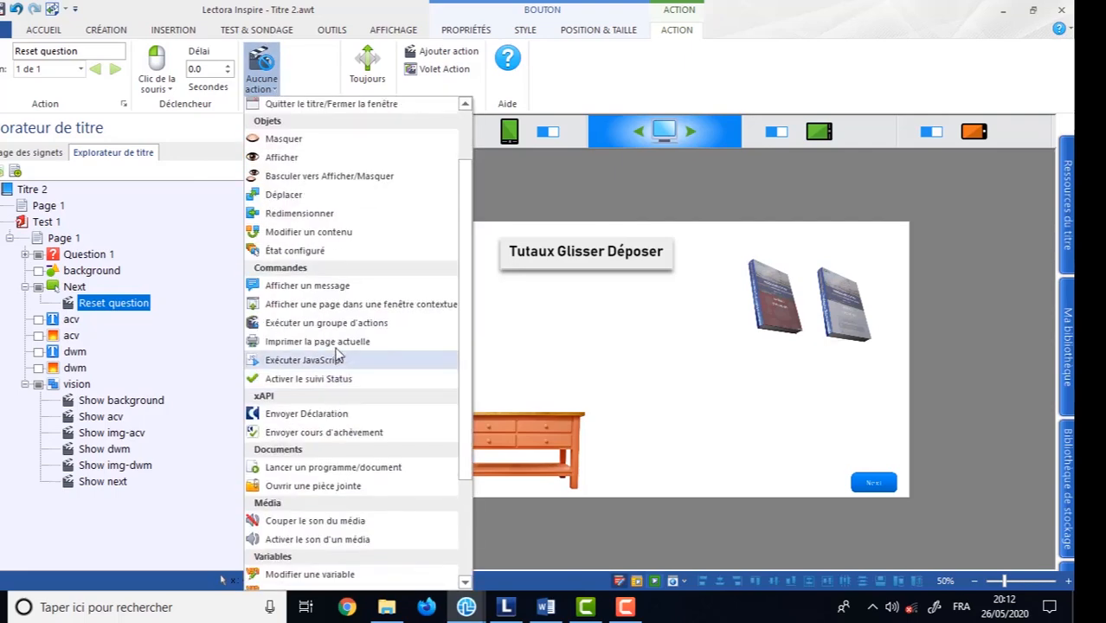
scroll(338, 381, "down", 4)
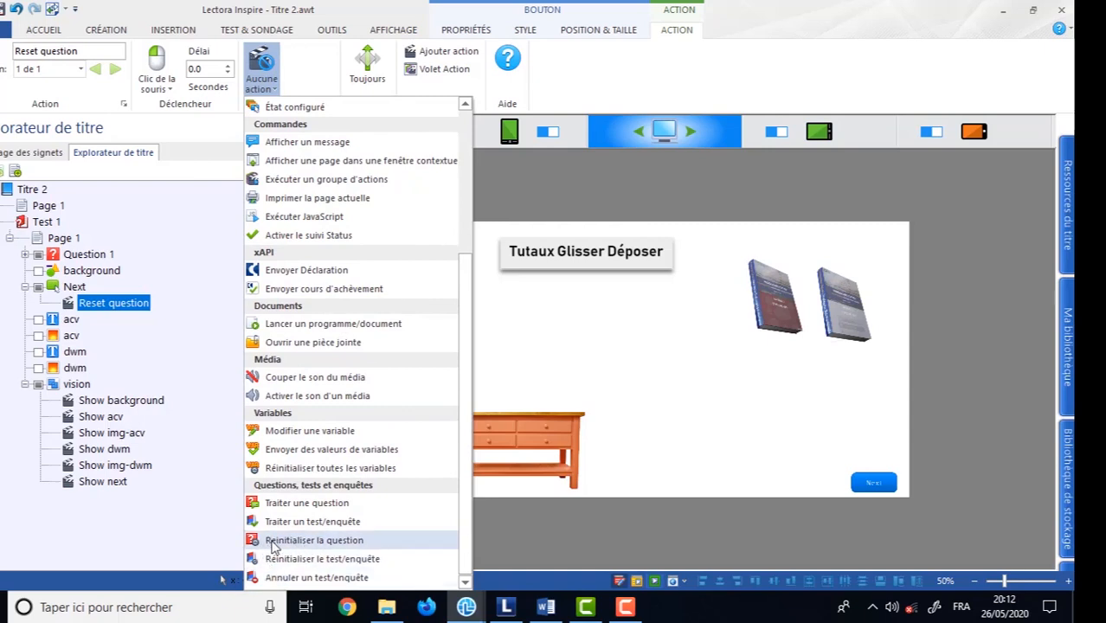
left_click(314, 540)
left_click(386, 55)
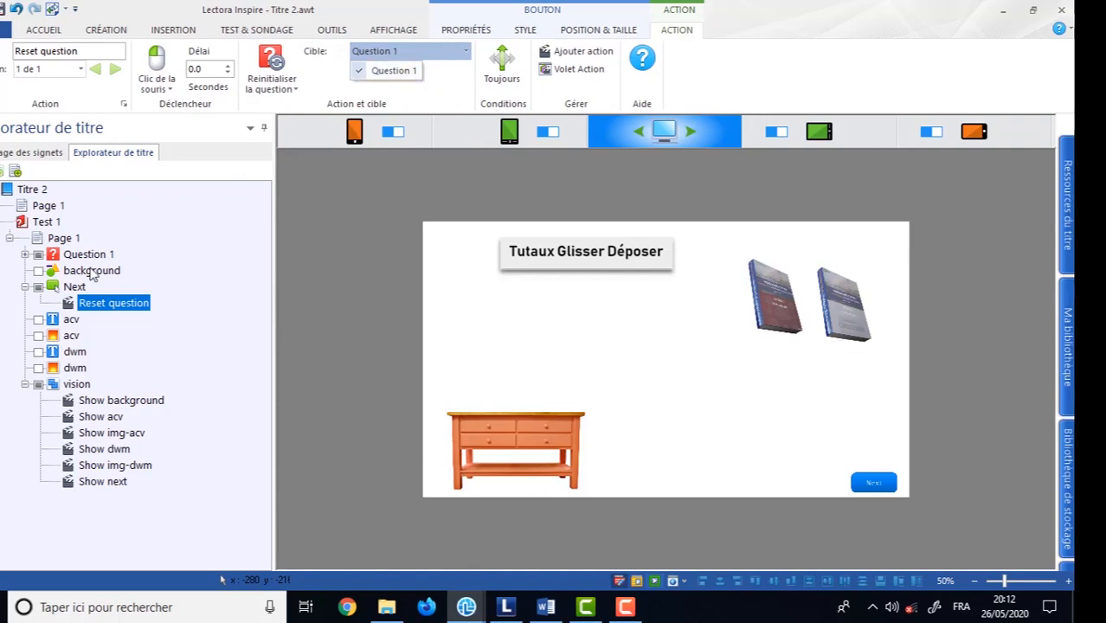
left_click(457, 90)
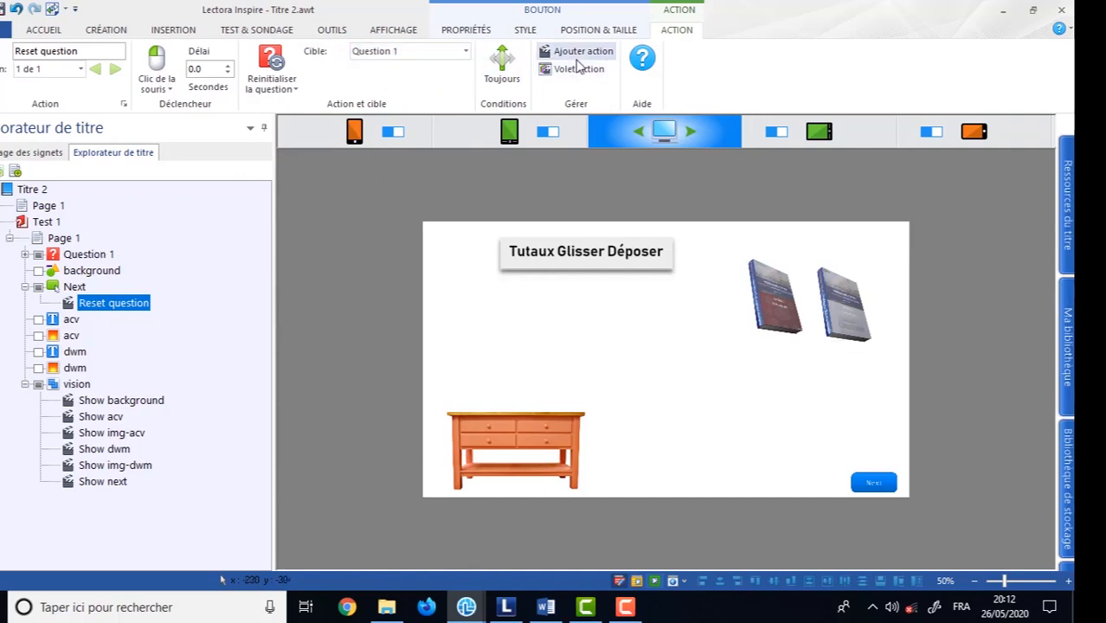
Add a second mouse-click action to the Next button.
left_click(583, 53)
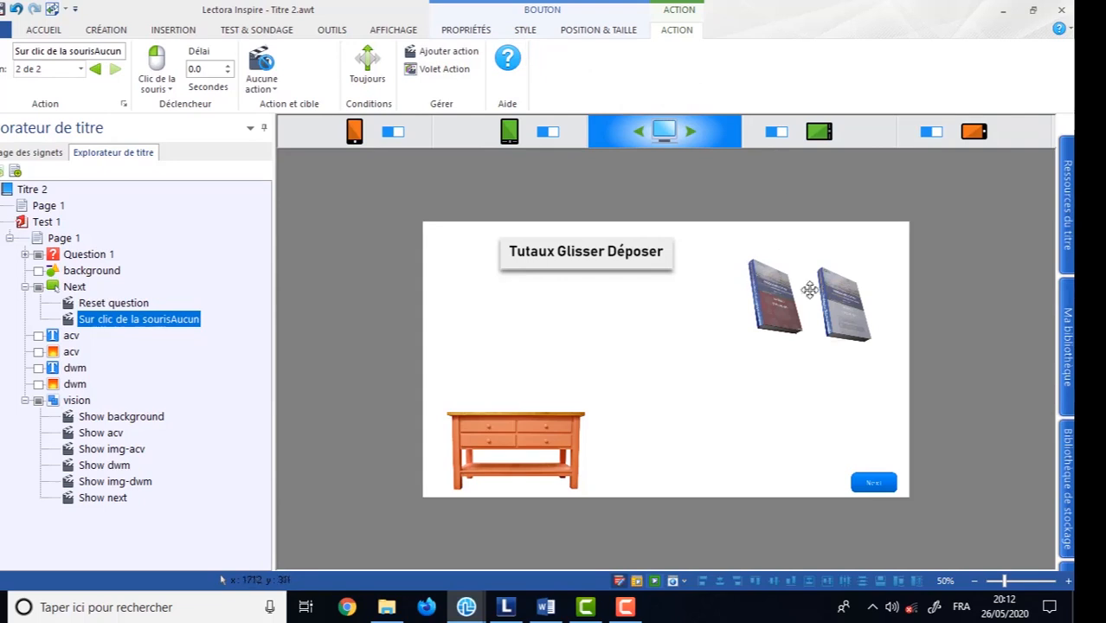
Switch to the Let's Cook sample, test placing the mixing bowl and the large pot on the table with a Next reset after each, and close it.
left_click(515, 614)
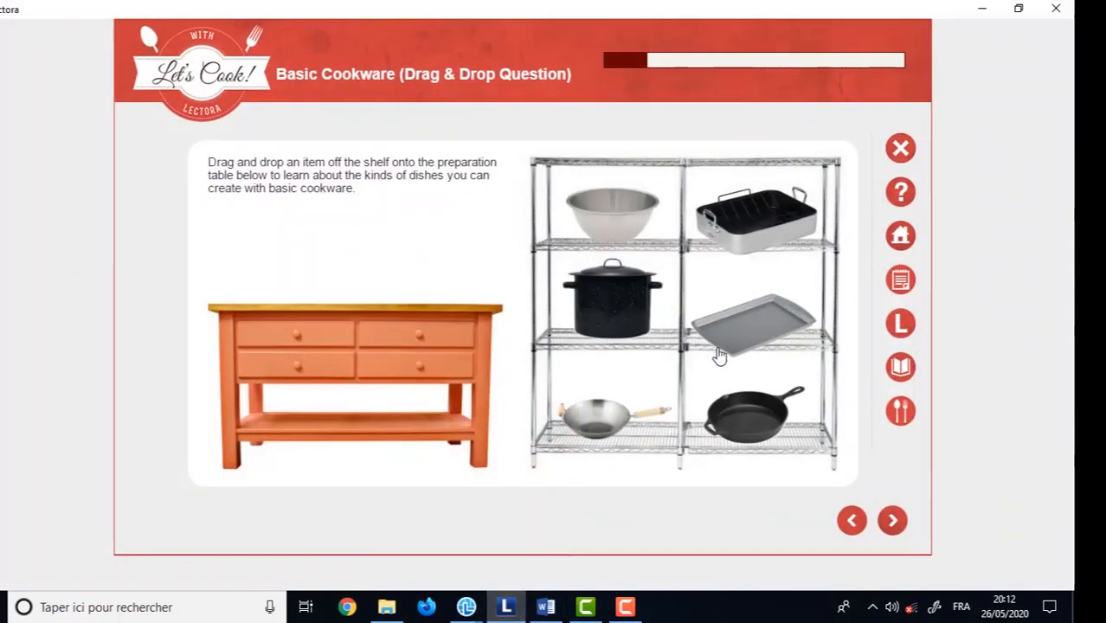
left_click_drag(618, 224, 384, 283)
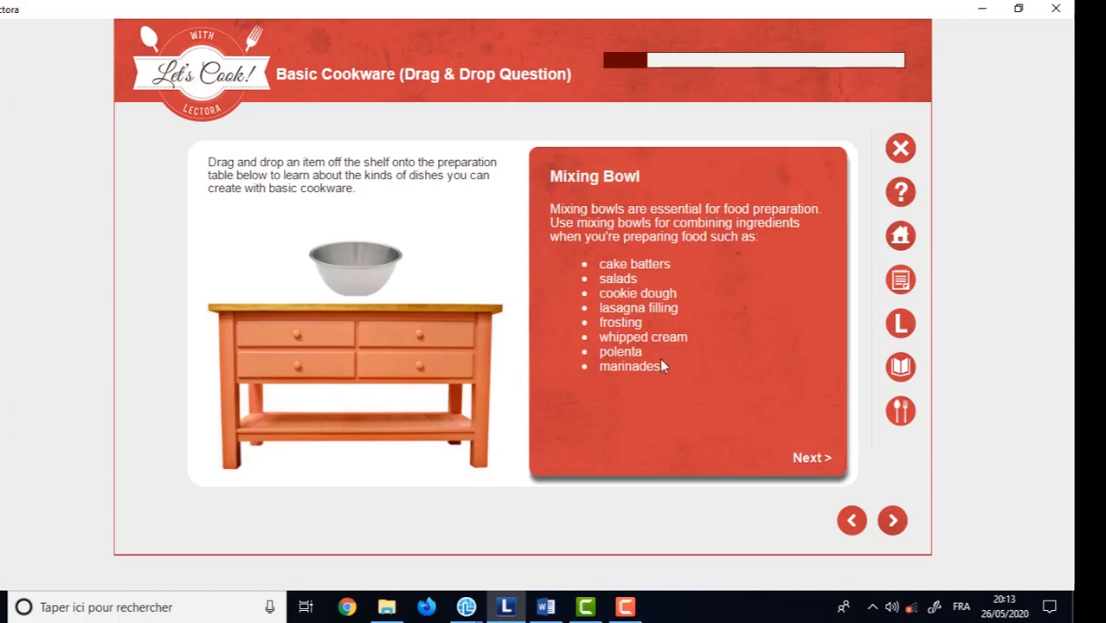
left_click(824, 466)
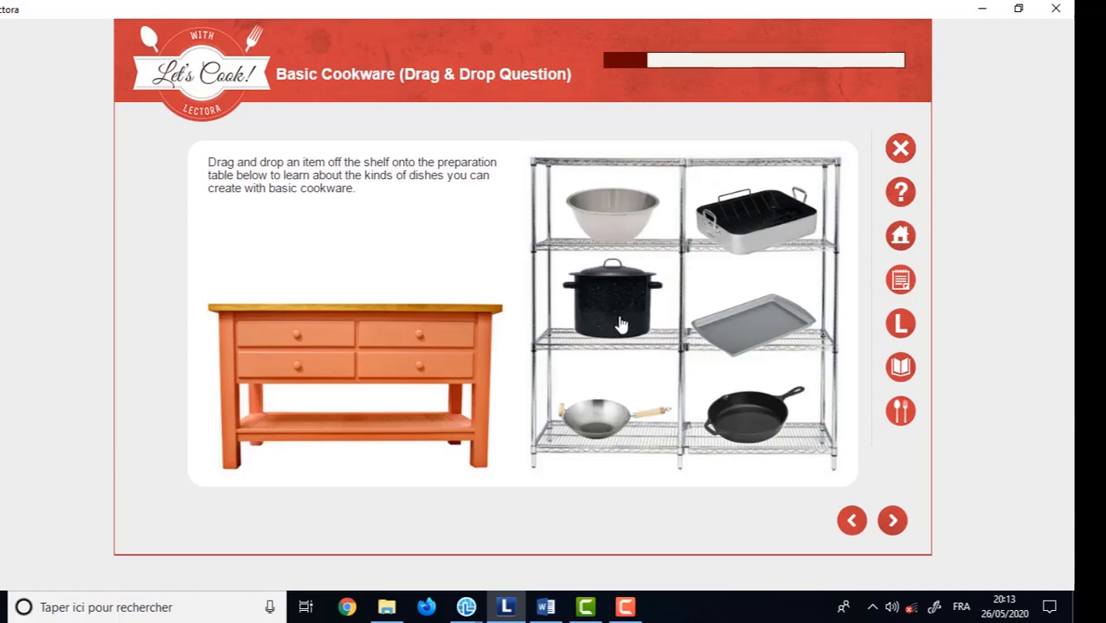
left_click_drag(615, 315, 346, 284)
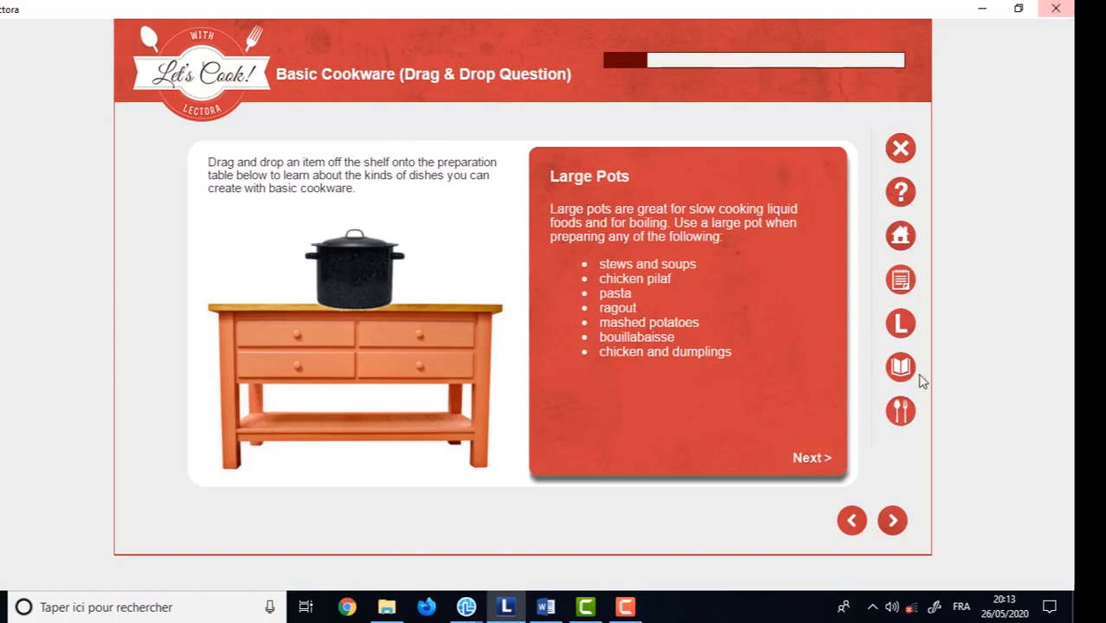
left_click(795, 458)
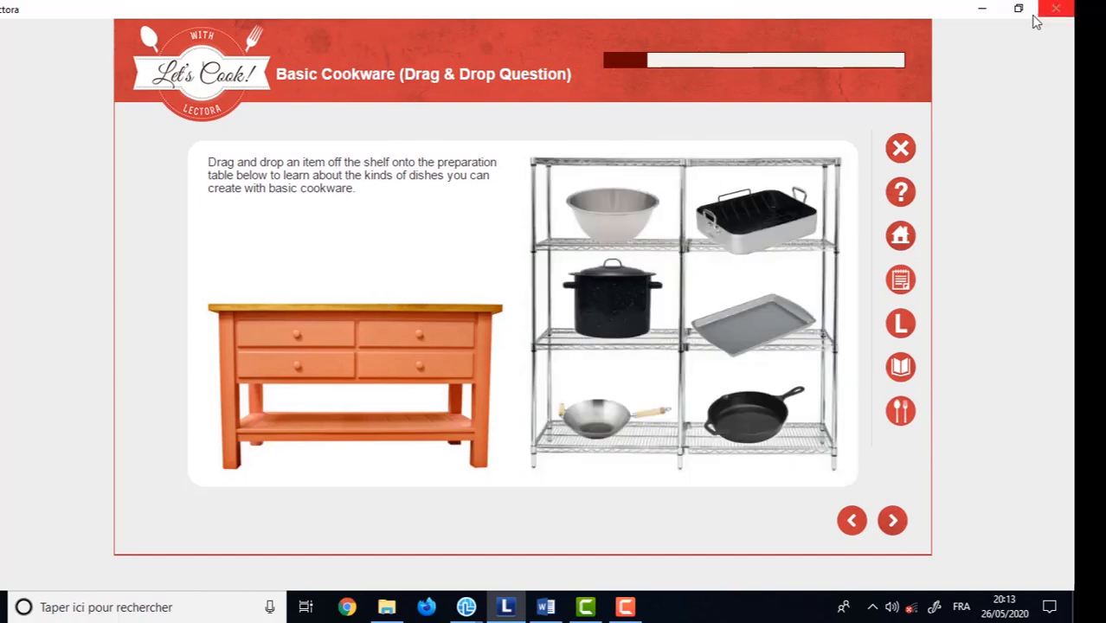
left_click(1056, 9)
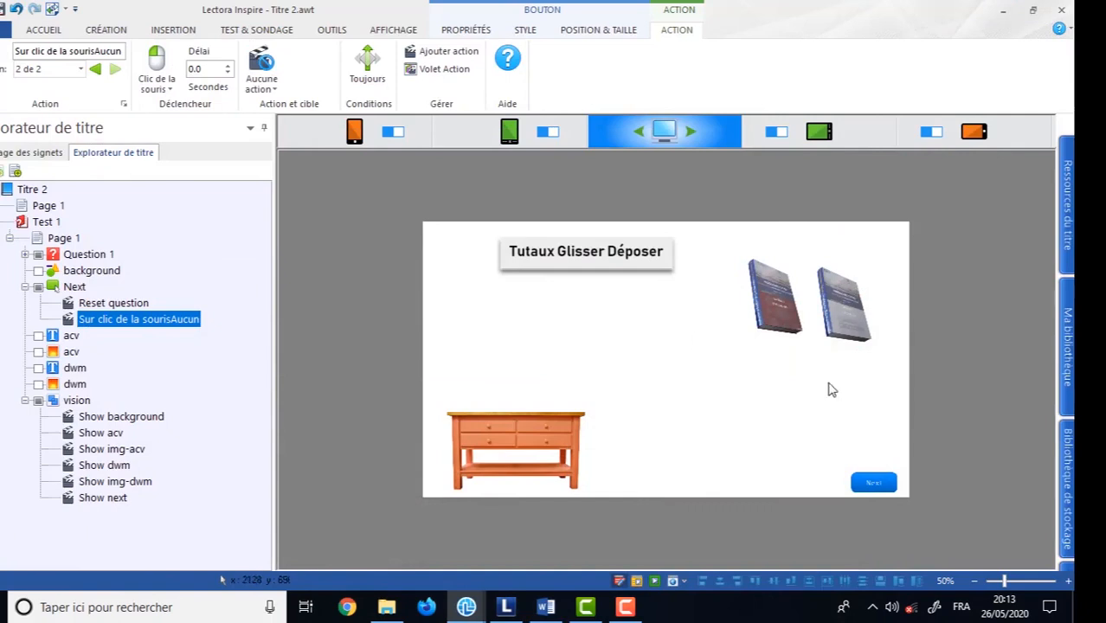
Rename the Next button's new mouse-click action to Hide acv.
left_click(174, 324)
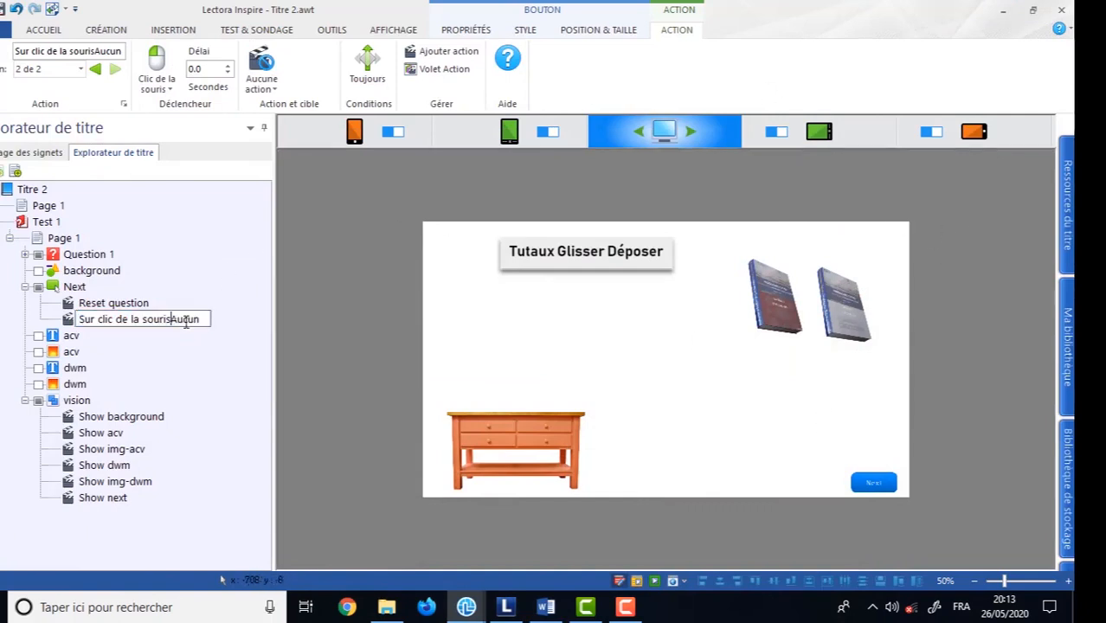
left_click_drag(208, 318, 77, 320)
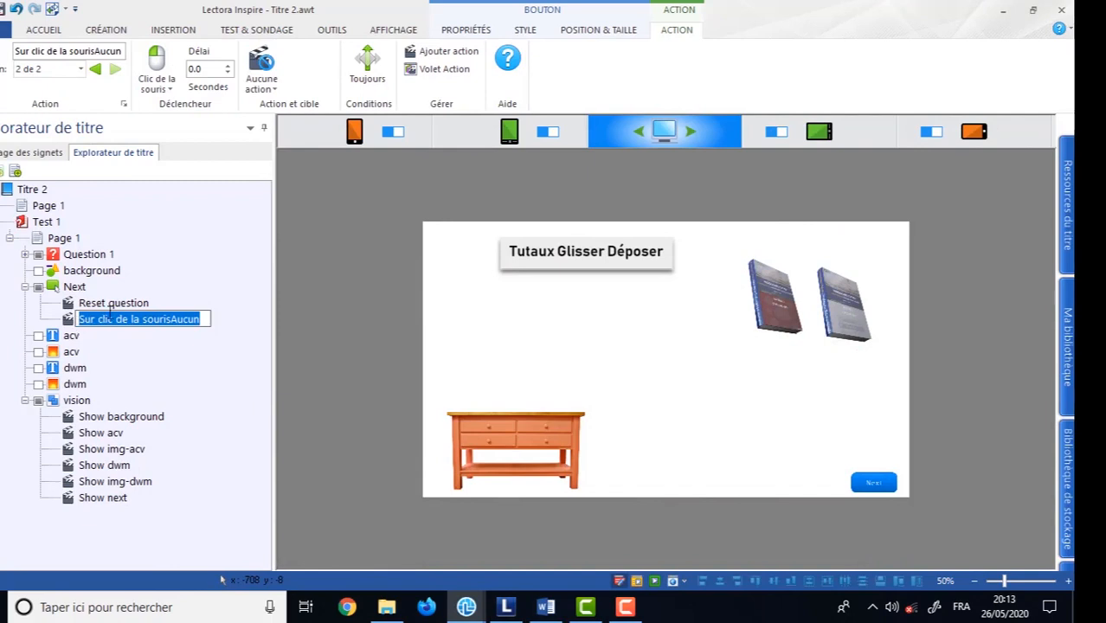
type("Hide")
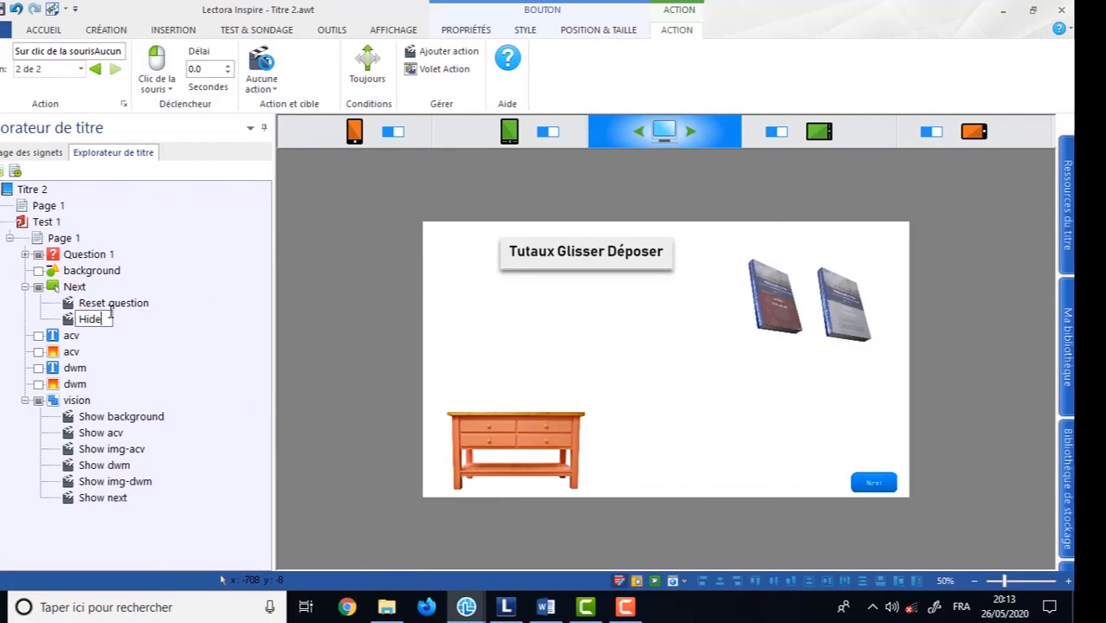
type(" dwm")
key("BackSpace")
key("BackSpace")
key("BackSpace")
type("acv")
key("Return")
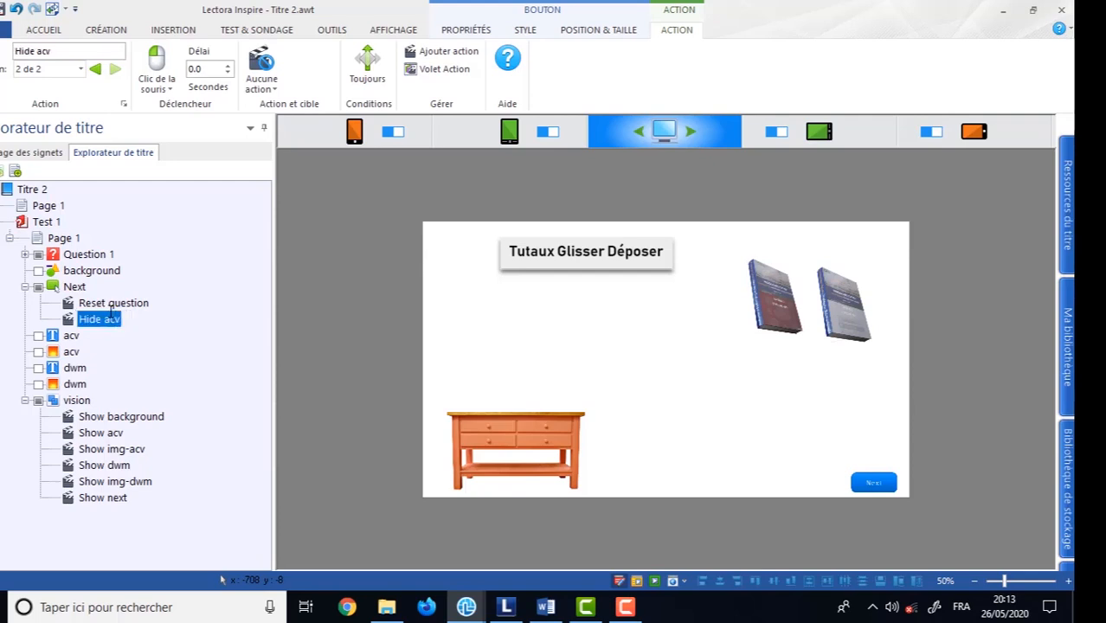
Set the Hide acv action to Masquer with the acv text block as its target.
left_click(262, 82)
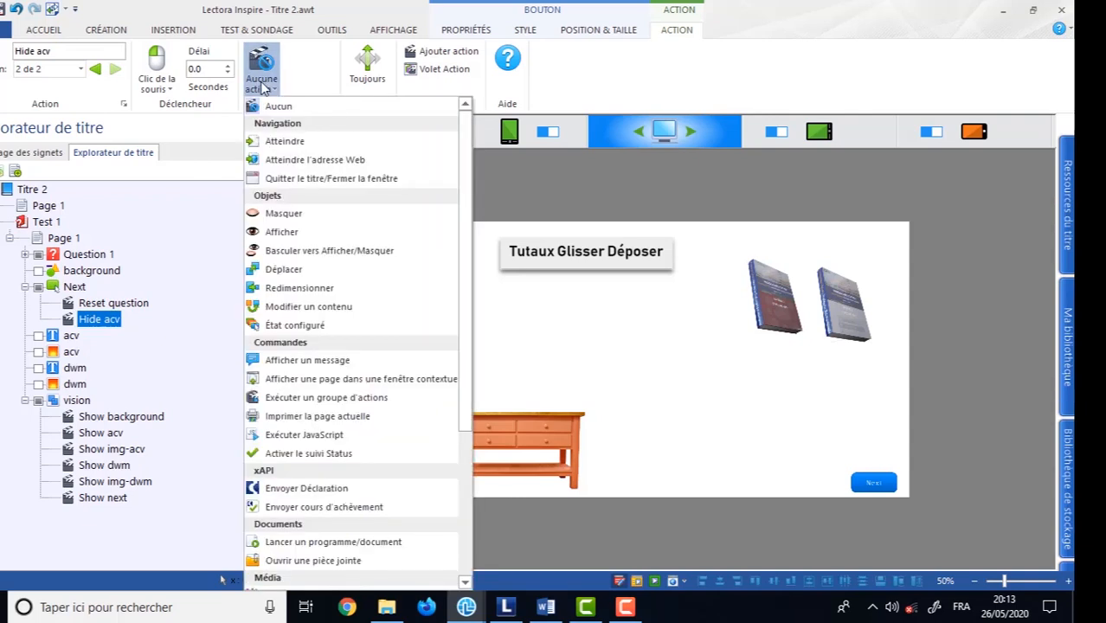
left_click(279, 214)
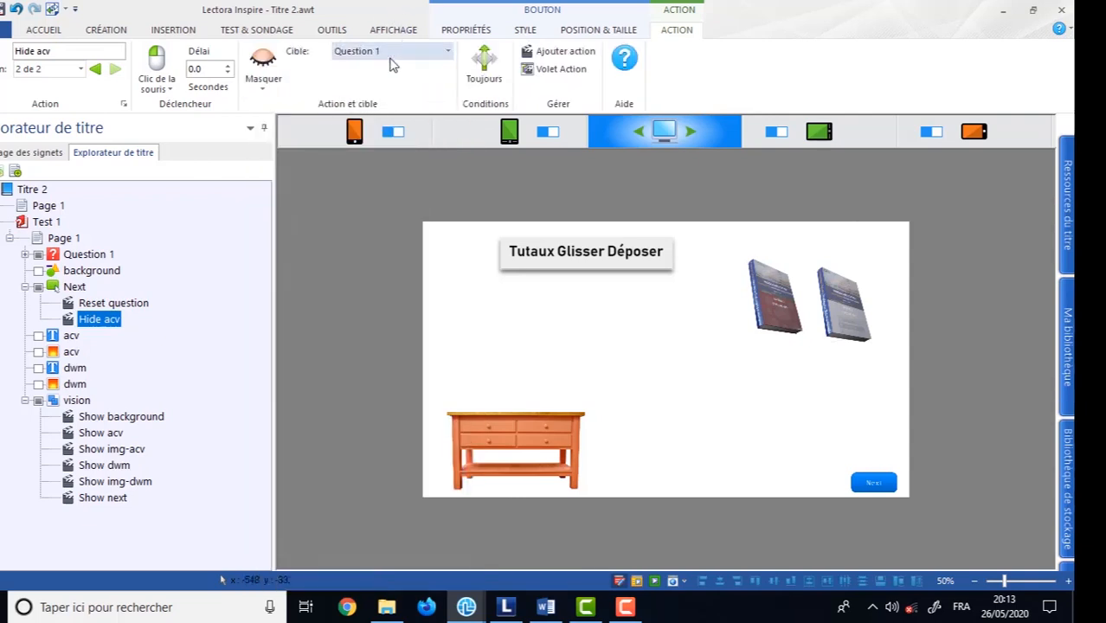
left_click(389, 51)
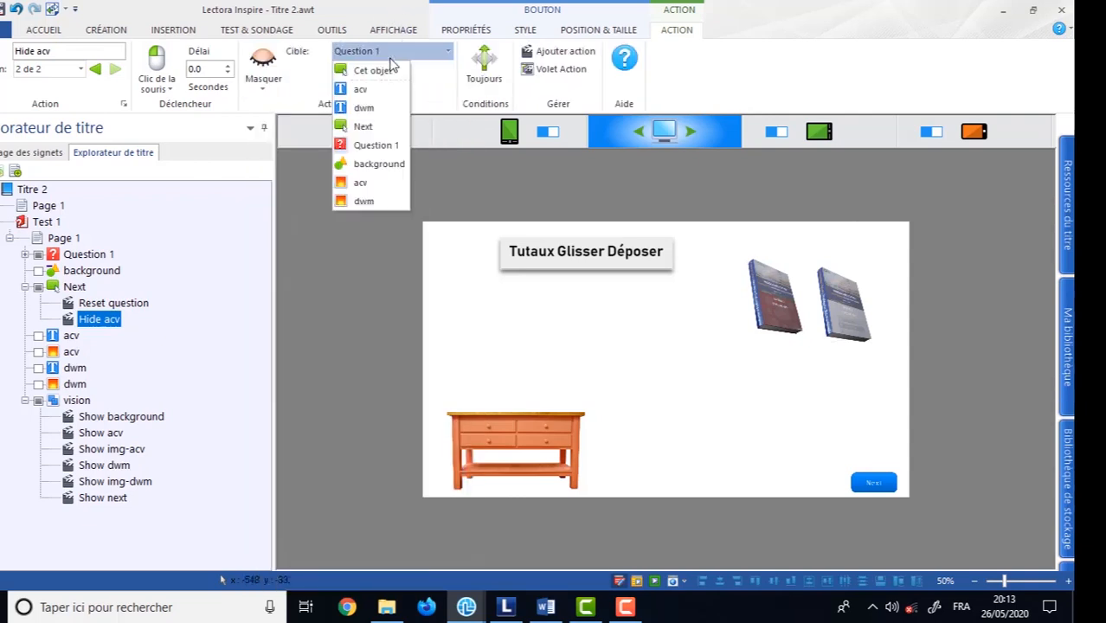
left_click(360, 90)
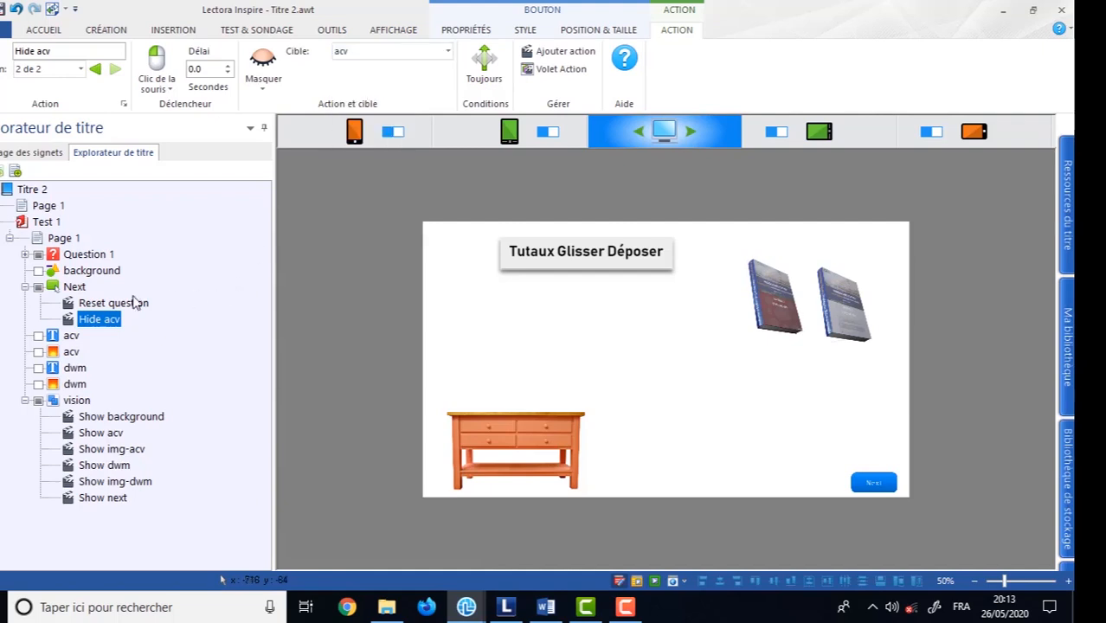
Add a third mouse-click action to the Next button and name it Hide img-acv.
left_click(559, 51)
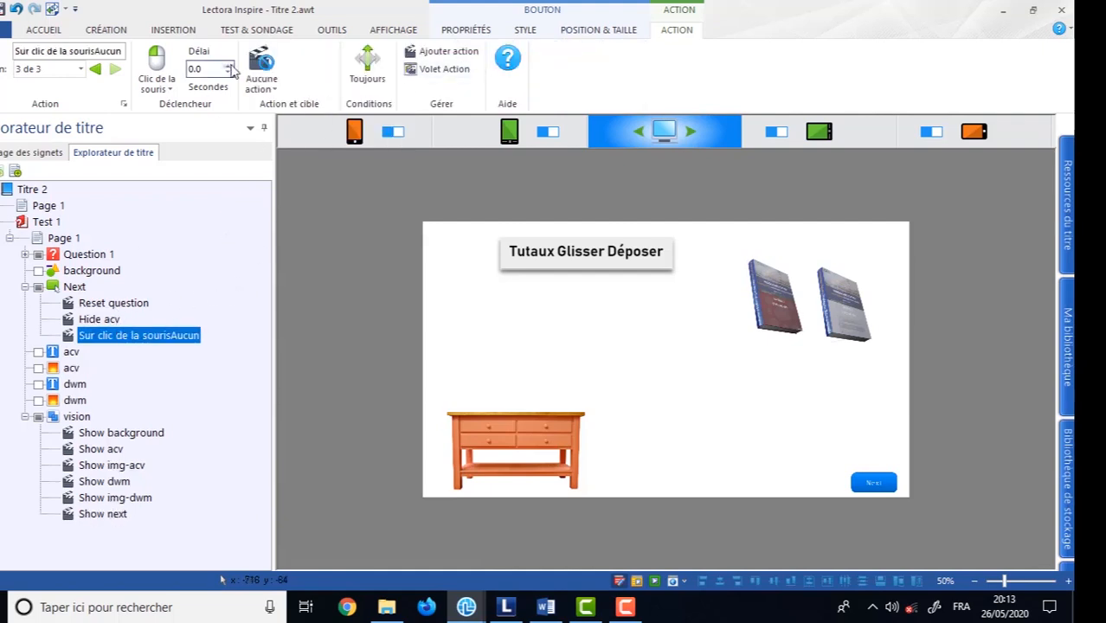
left_click(157, 335)
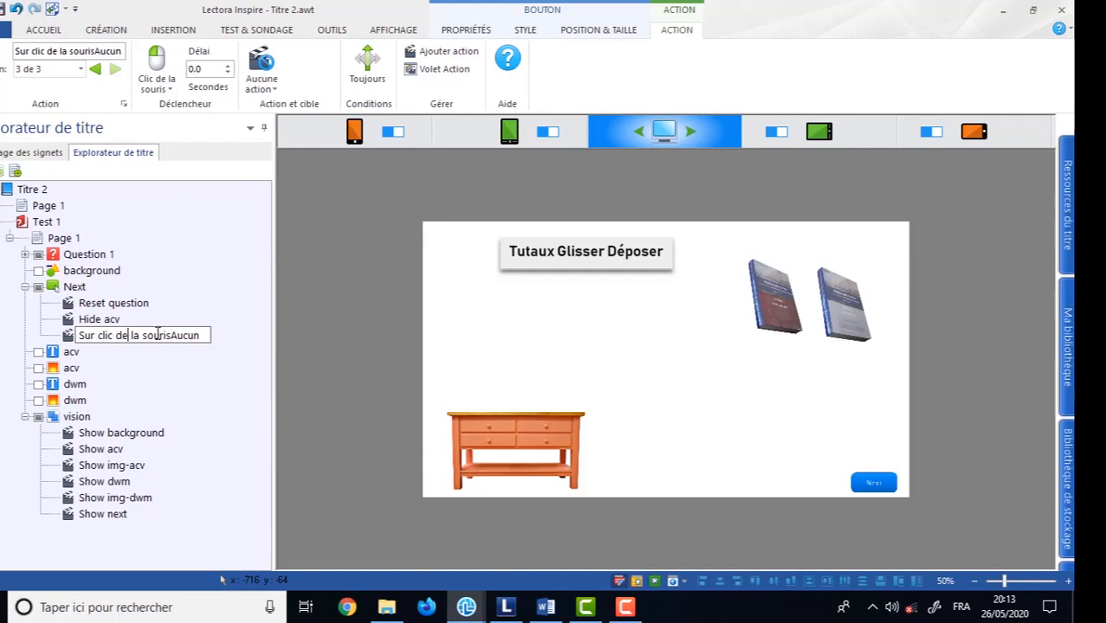
left_click(213, 335)
left_click(192, 331)
left_click_drag(203, 335, 80, 341)
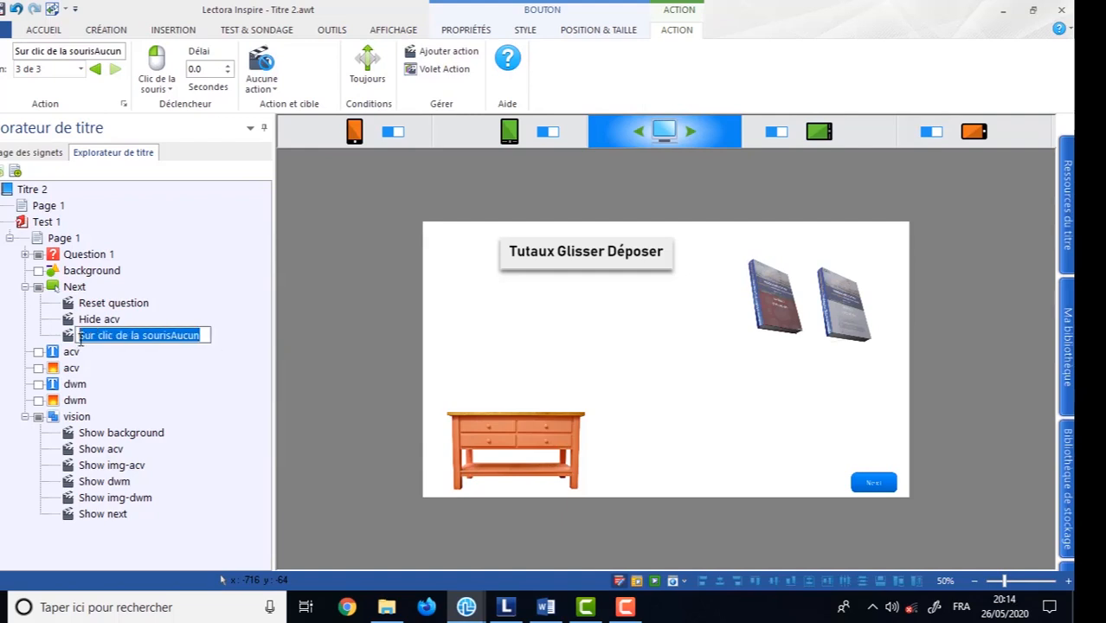
left_click(76, 325)
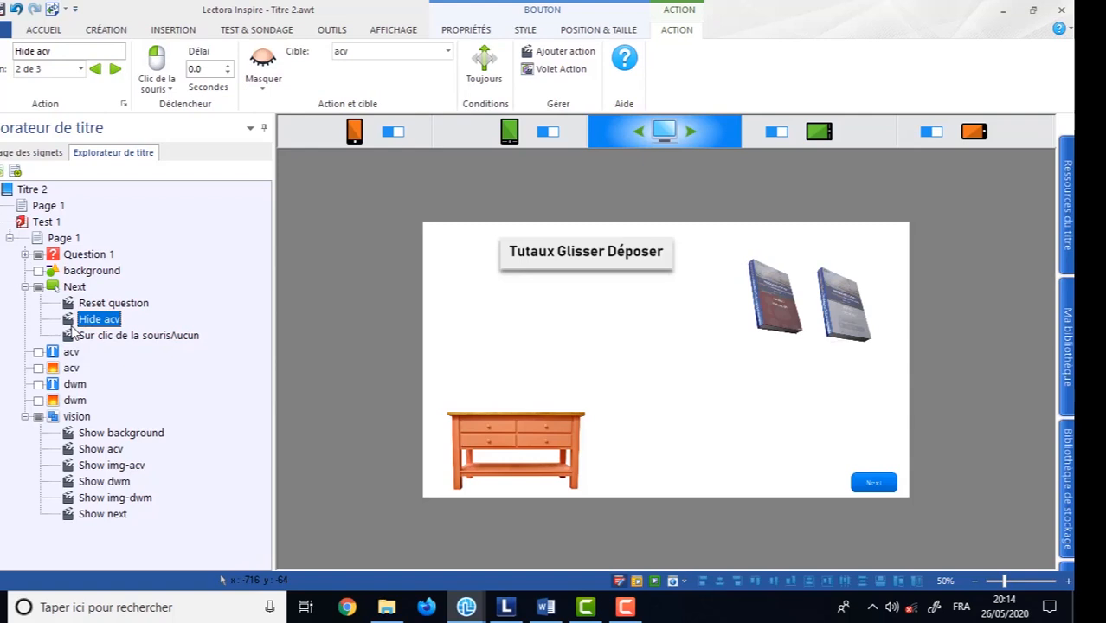
left_click(89, 336)
left_click(125, 331)
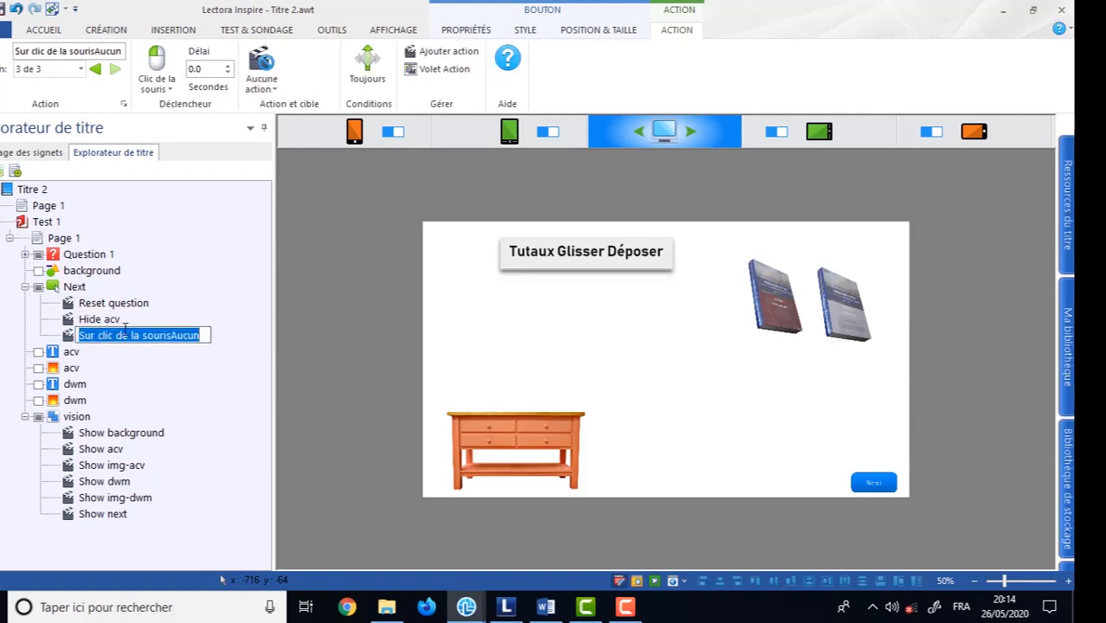
type("Hid")
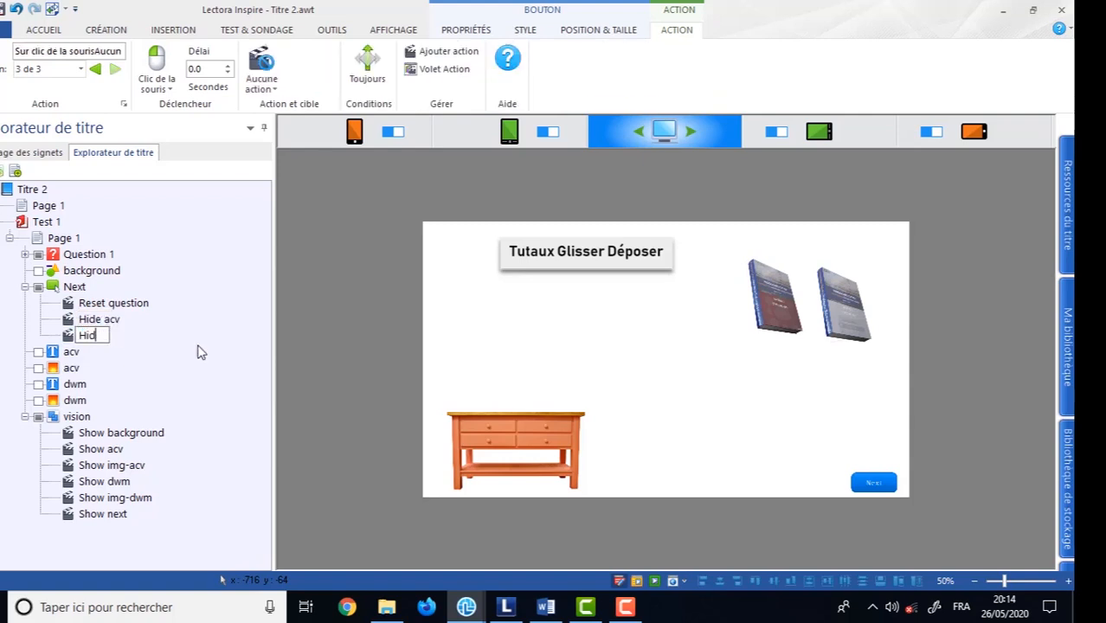
type("e img-acv")
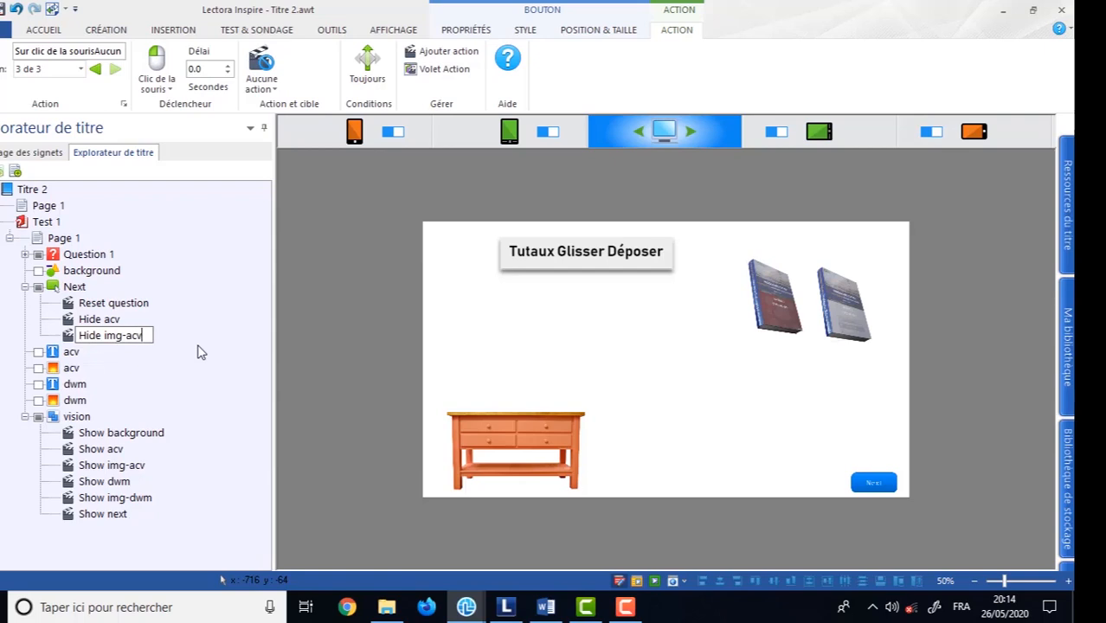
key("Return")
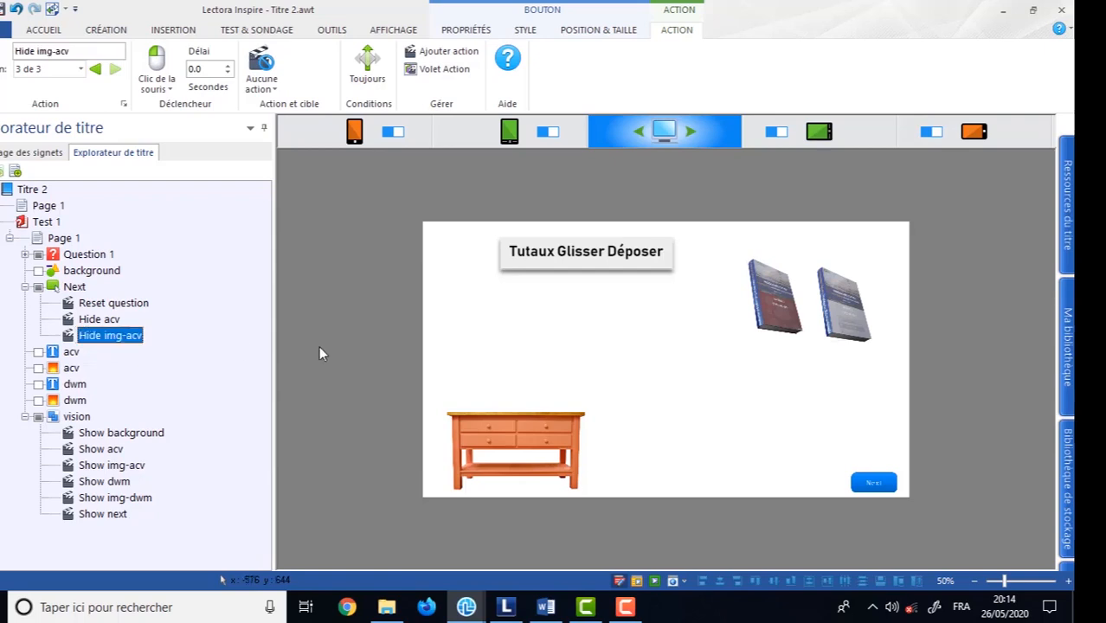
Set the Hide img-acv action to Masquer with the acv image as its target.
left_click(270, 83)
left_click(285, 215)
left_click(390, 51)
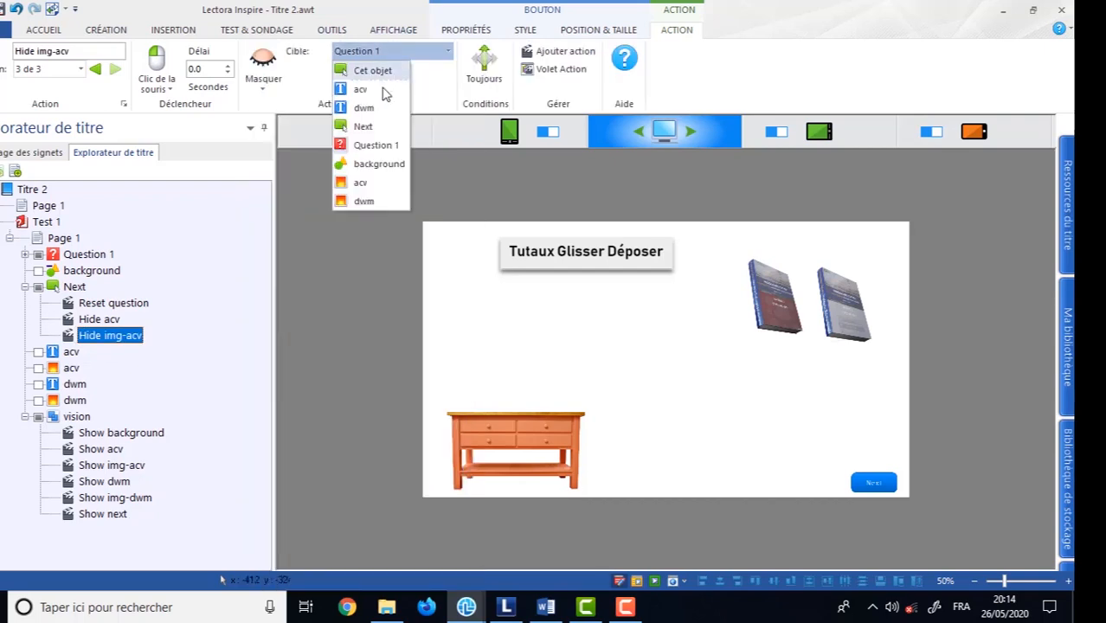
left_click(360, 184)
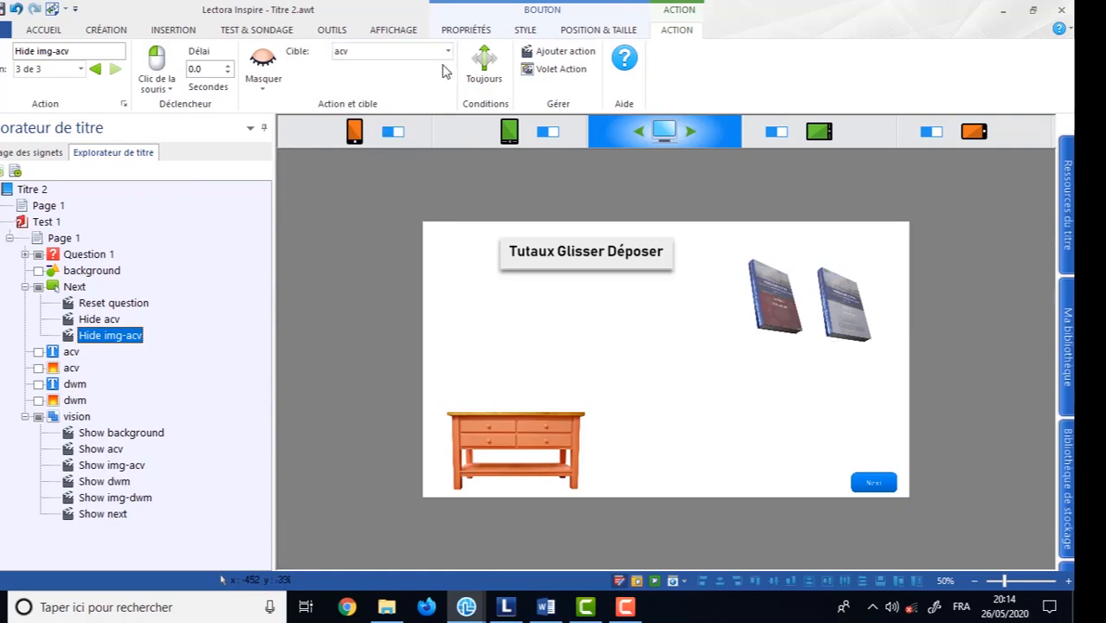
Add a fourth mouse-click action to the Next button and name it Hide dwm.
left_click(538, 51)
left_click(115, 352)
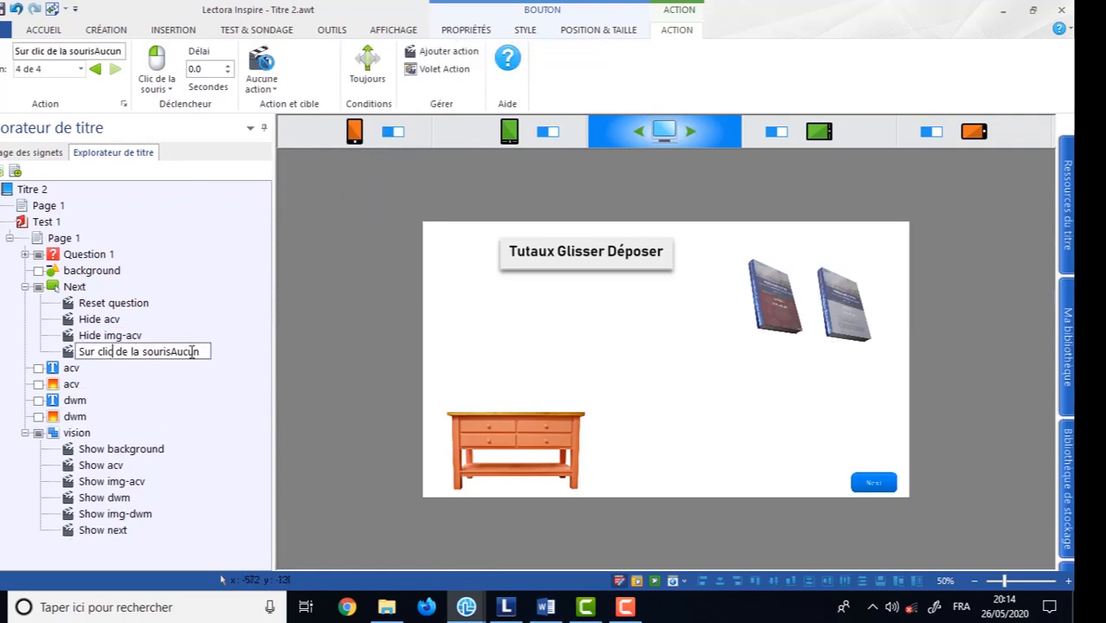
left_click_drag(202, 352, 83, 364)
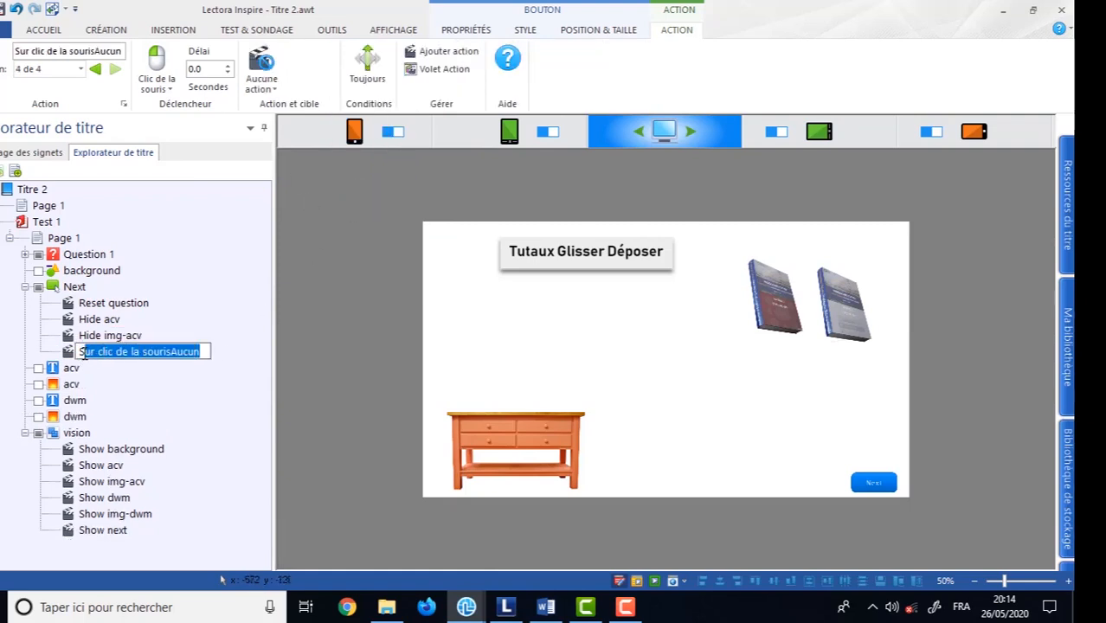
key("BackSpace")
type("Hide")
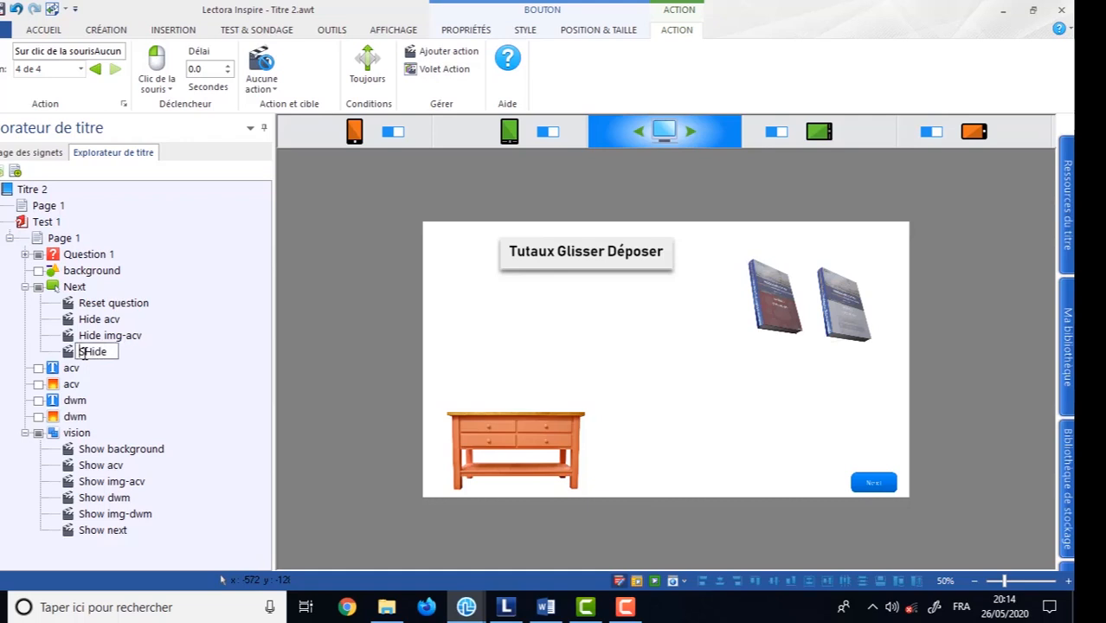
key("BackSpace")
left_click(1070, 457)
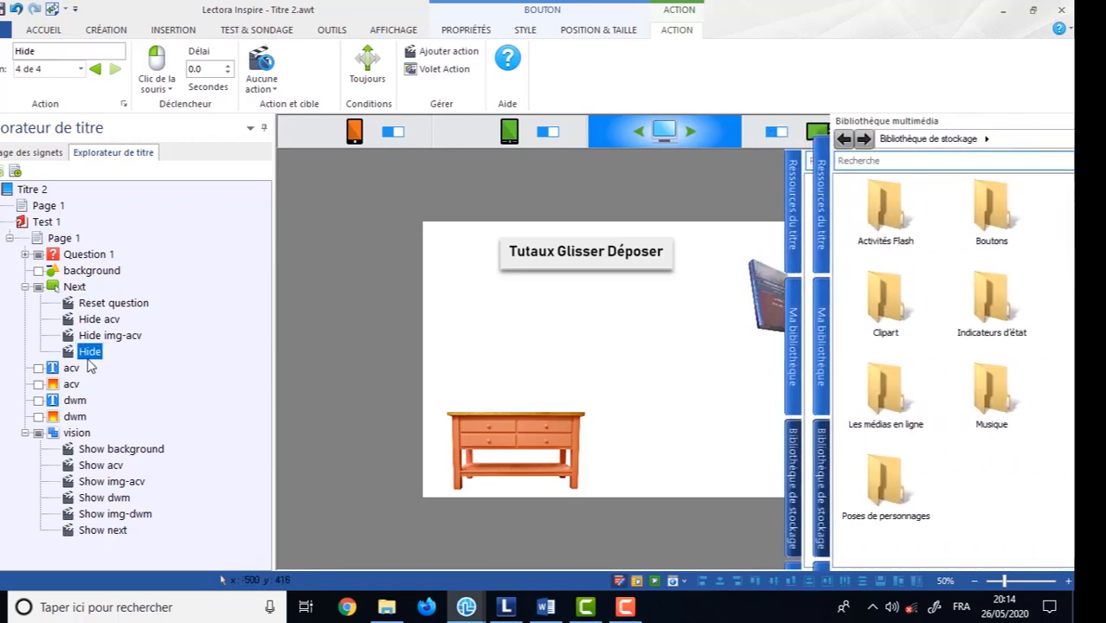
left_click(95, 351)
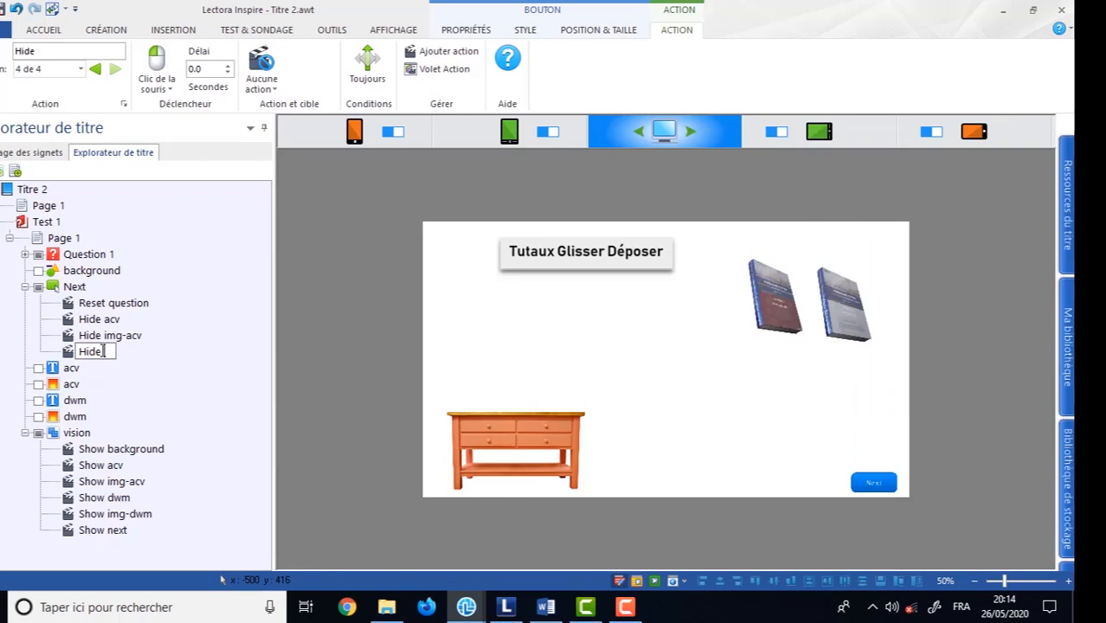
type("dwm")
key("Return")
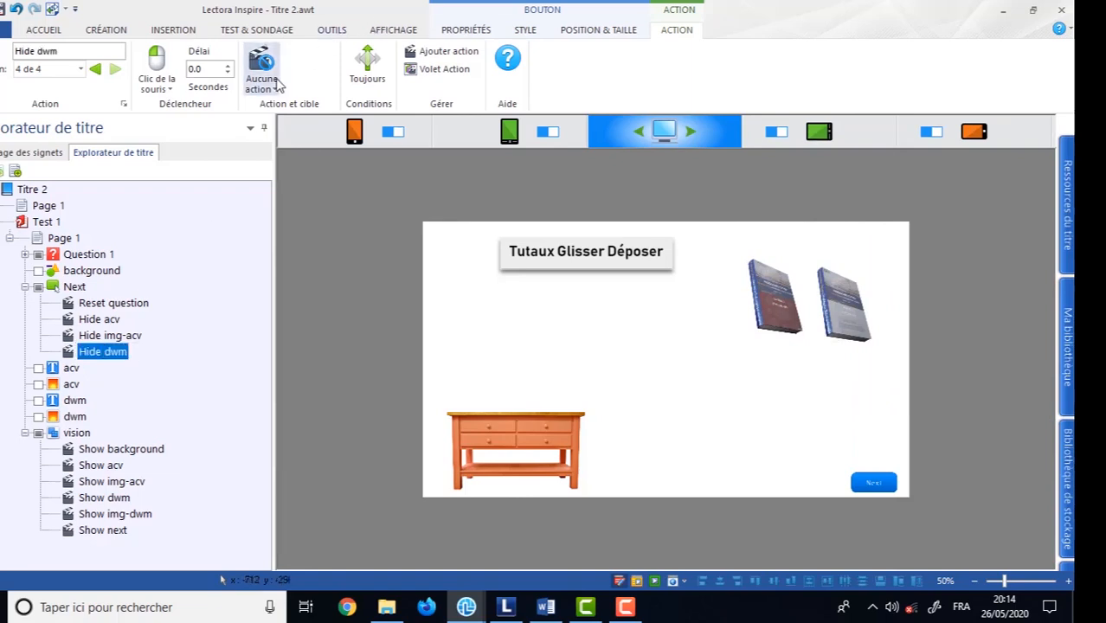
Set the Hide dwm action to Masquer with dwm as its target.
left_click(262, 79)
left_click(271, 214)
left_click(391, 54)
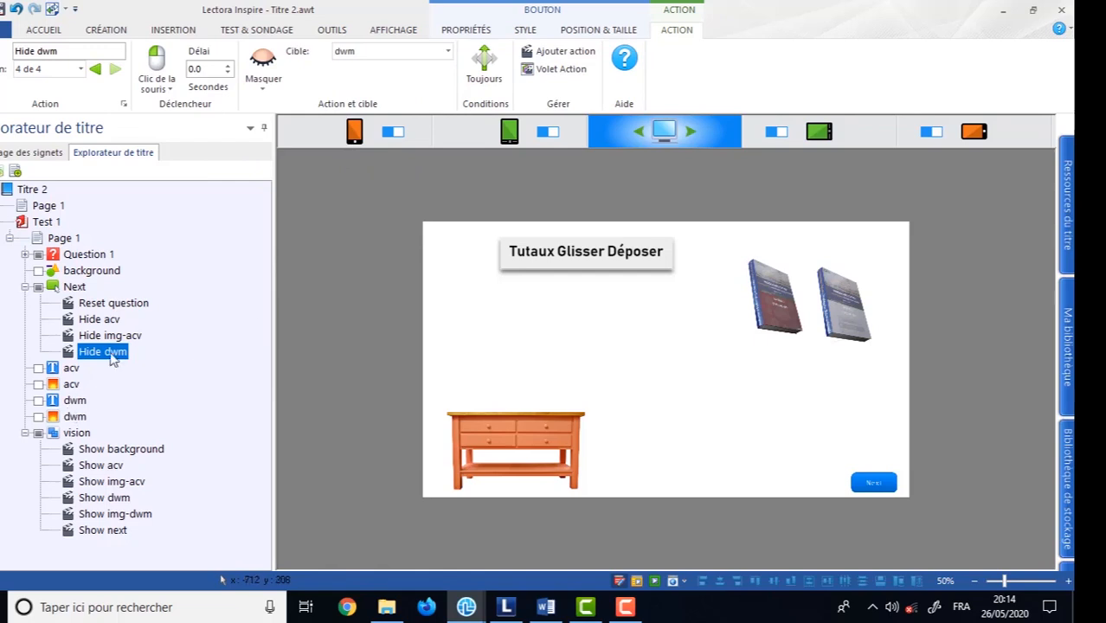
Add a fifth mouse-click action to the Next button and name it Hide img-dwm.
left_click(554, 51)
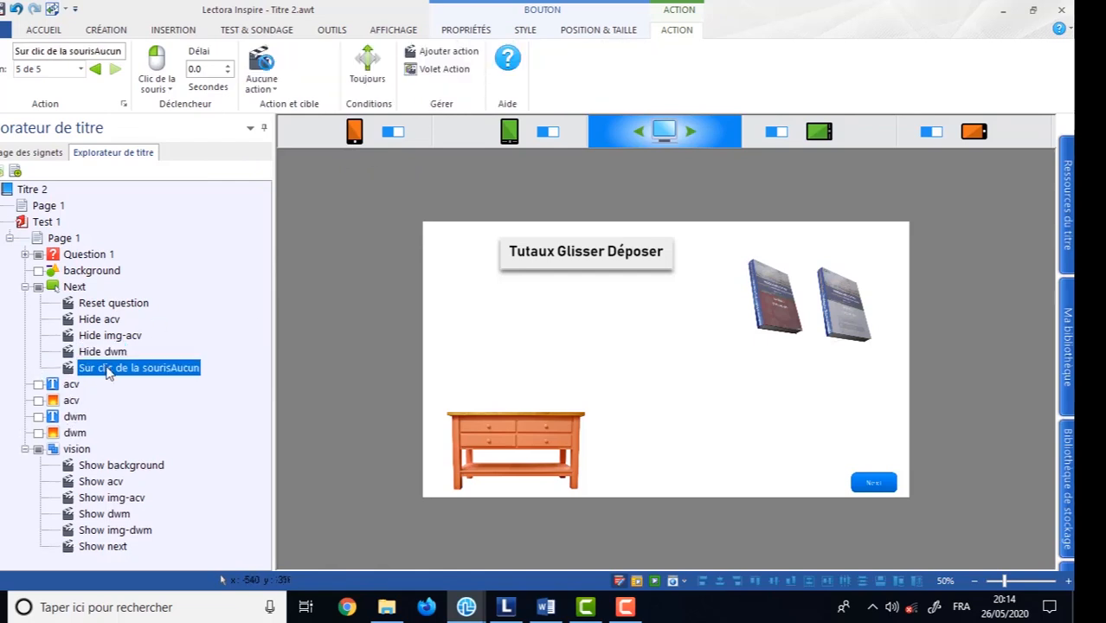
left_click(109, 370)
left_click_drag(206, 368, 71, 374)
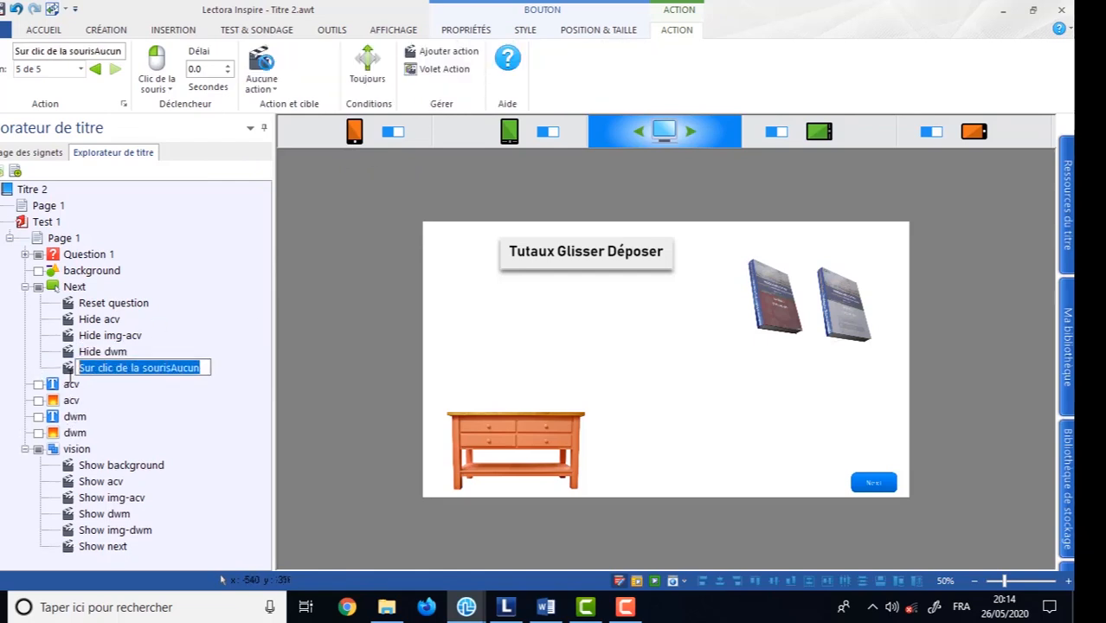
type("Hide")
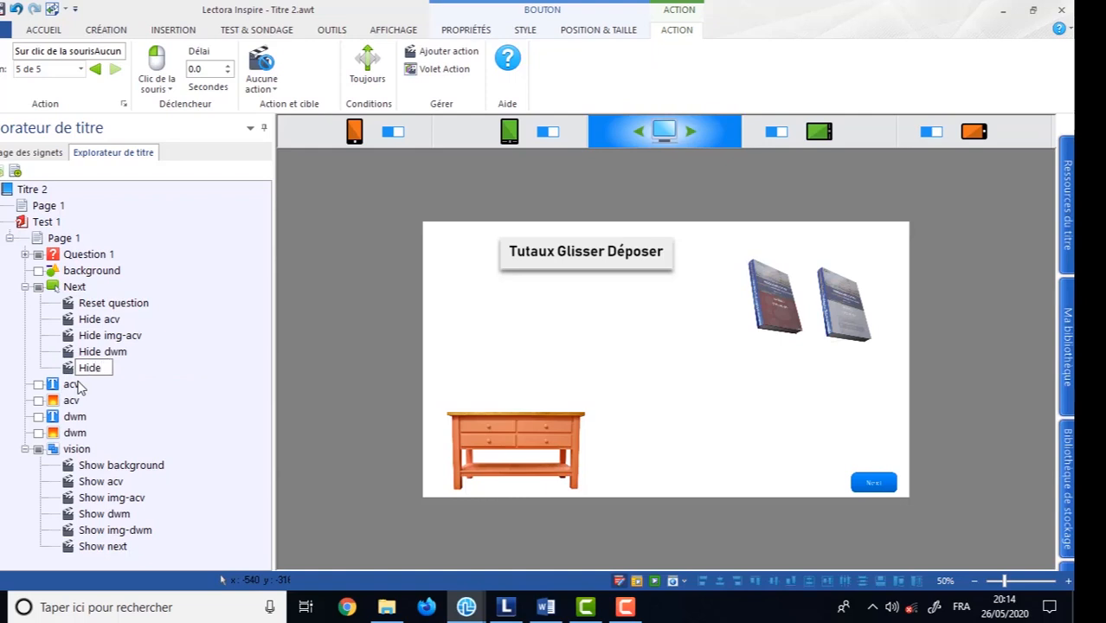
type(" img-d")
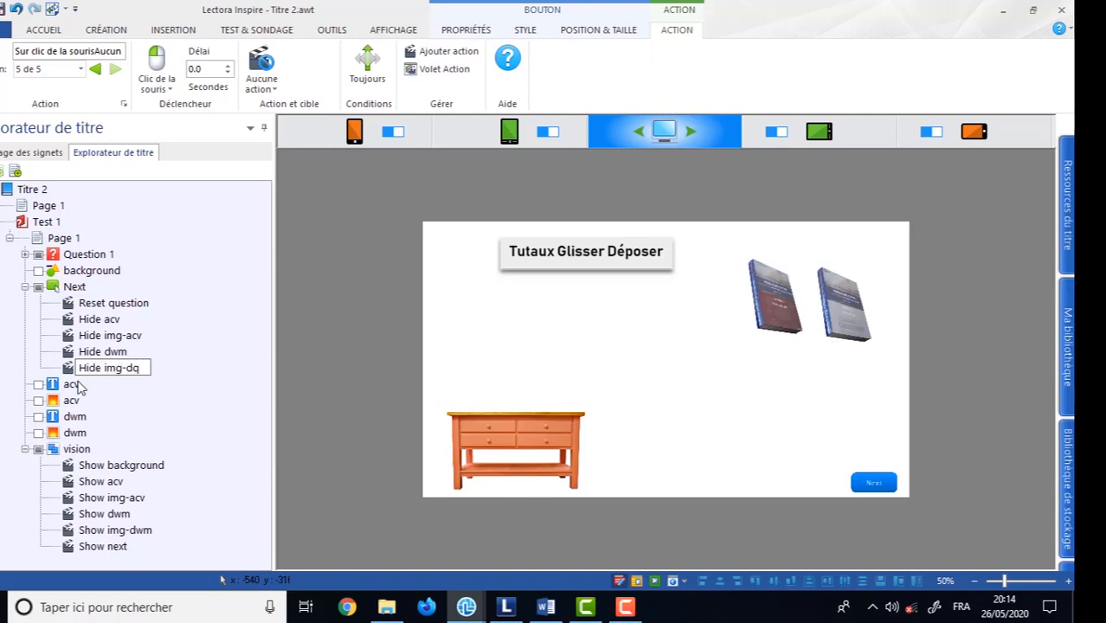
type("wm")
key("Return")
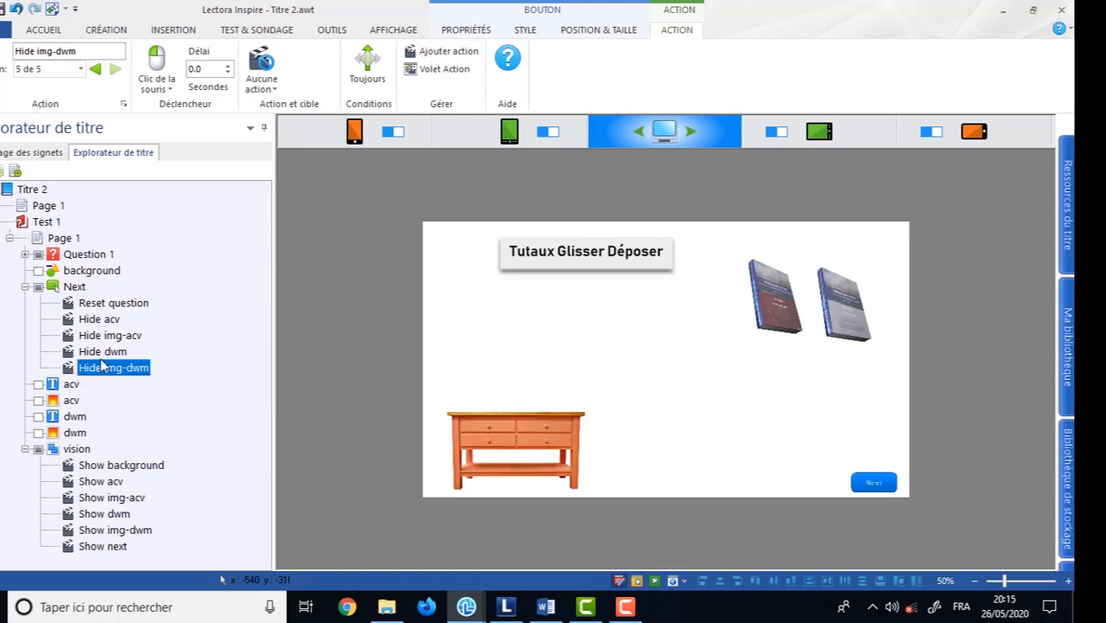
Set the Hide img-dwm action to Masquer with the dwm image as its target.
left_click(269, 85)
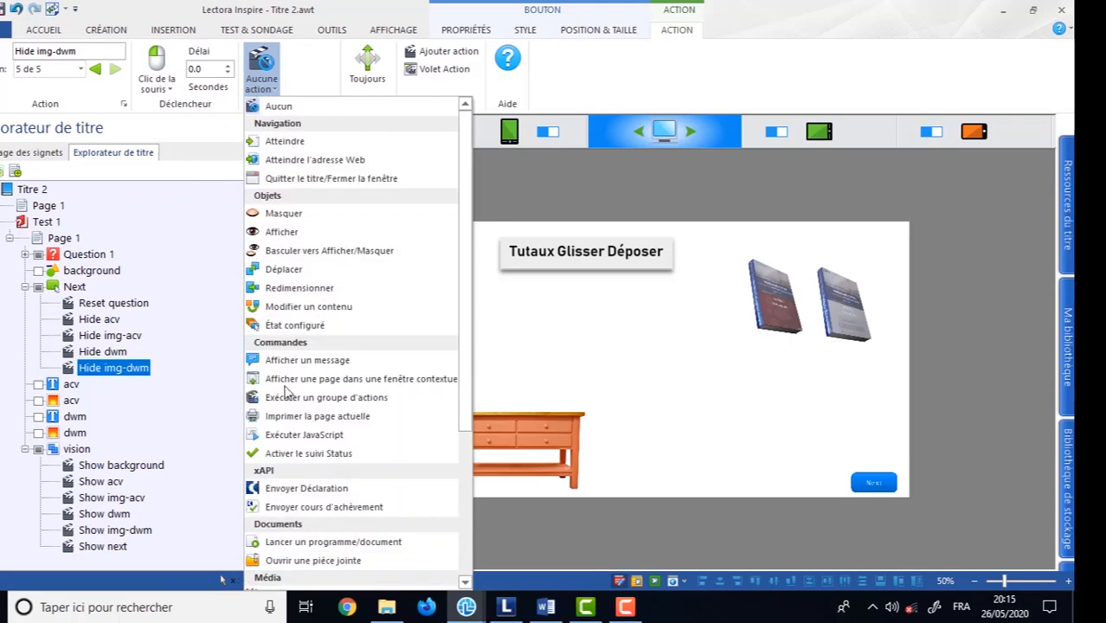
left_click(279, 214)
left_click(407, 52)
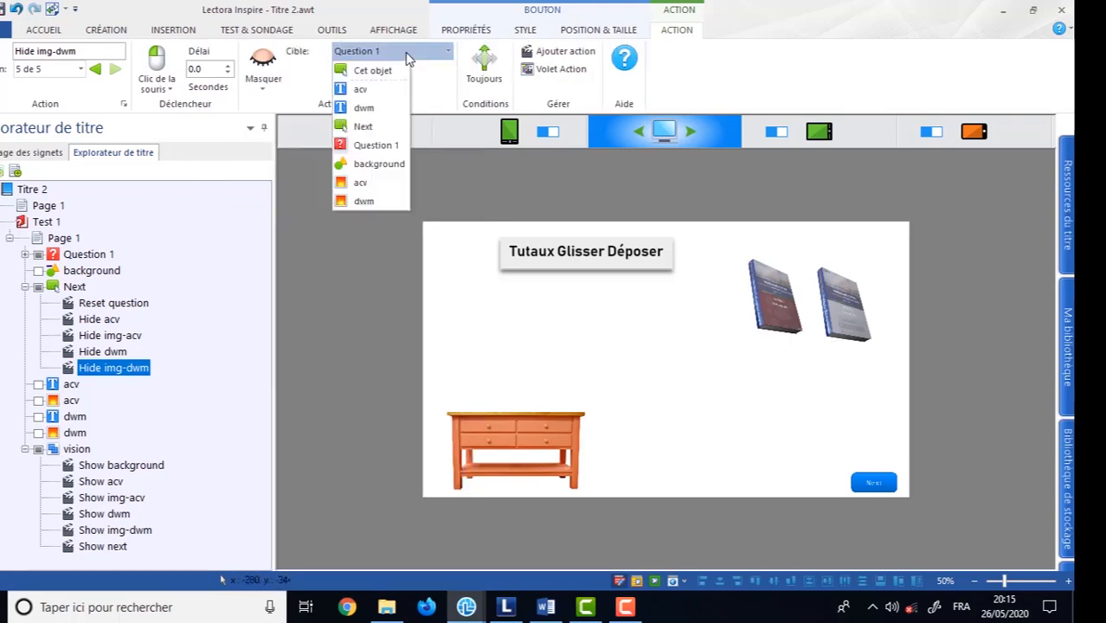
left_click(367, 197)
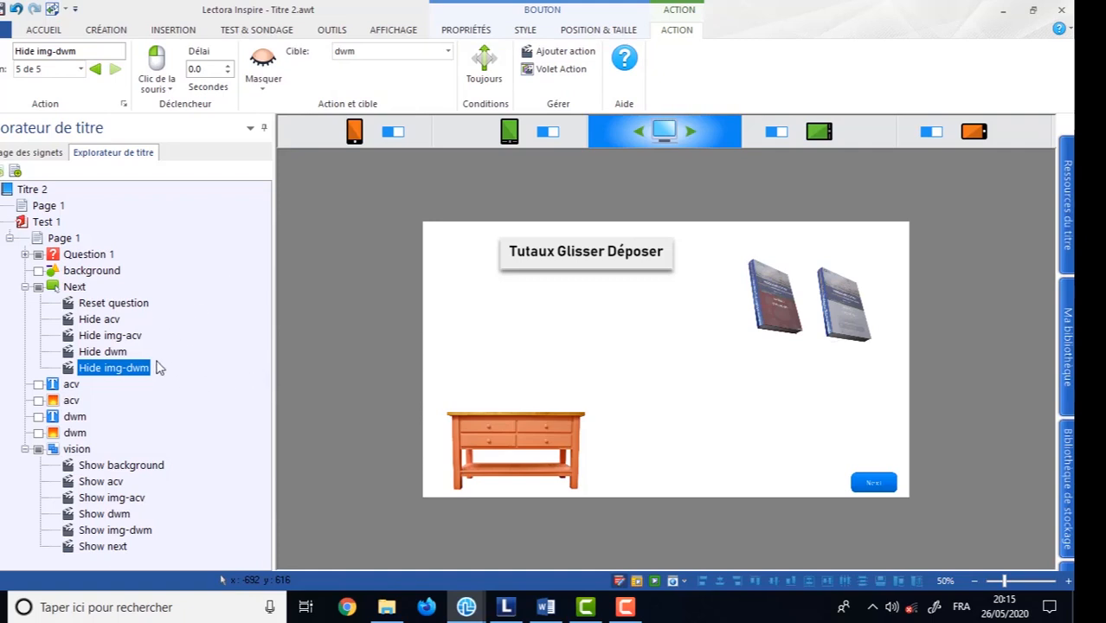
Add a sixth mouse-click action to the Next button and name it Hide next.
left_click(554, 52)
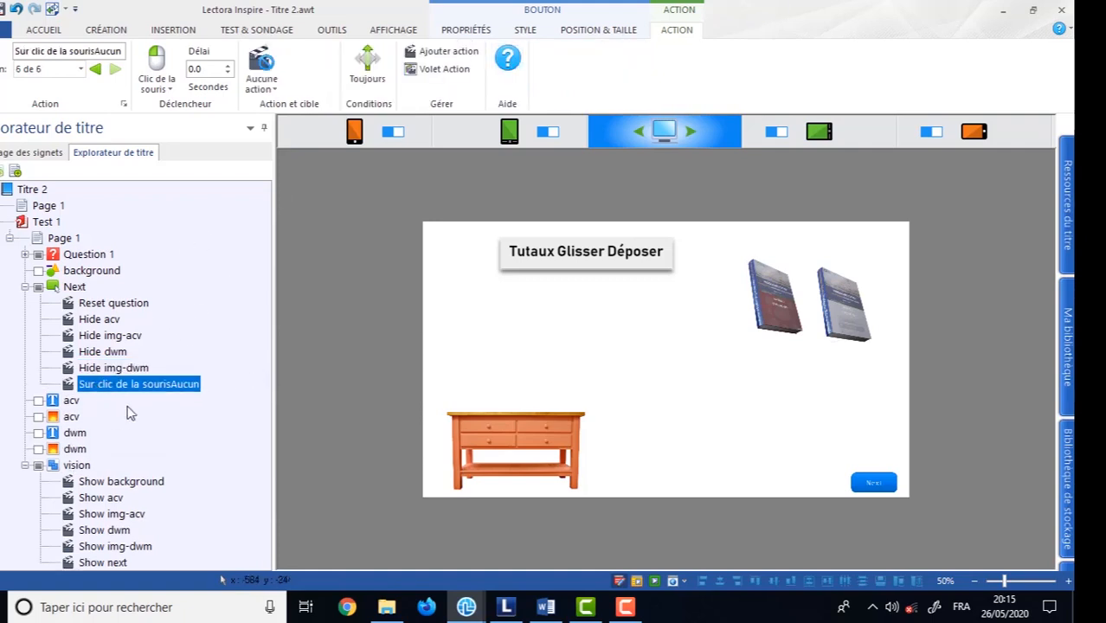
left_click(147, 386)
left_click_drag(201, 384, 58, 387)
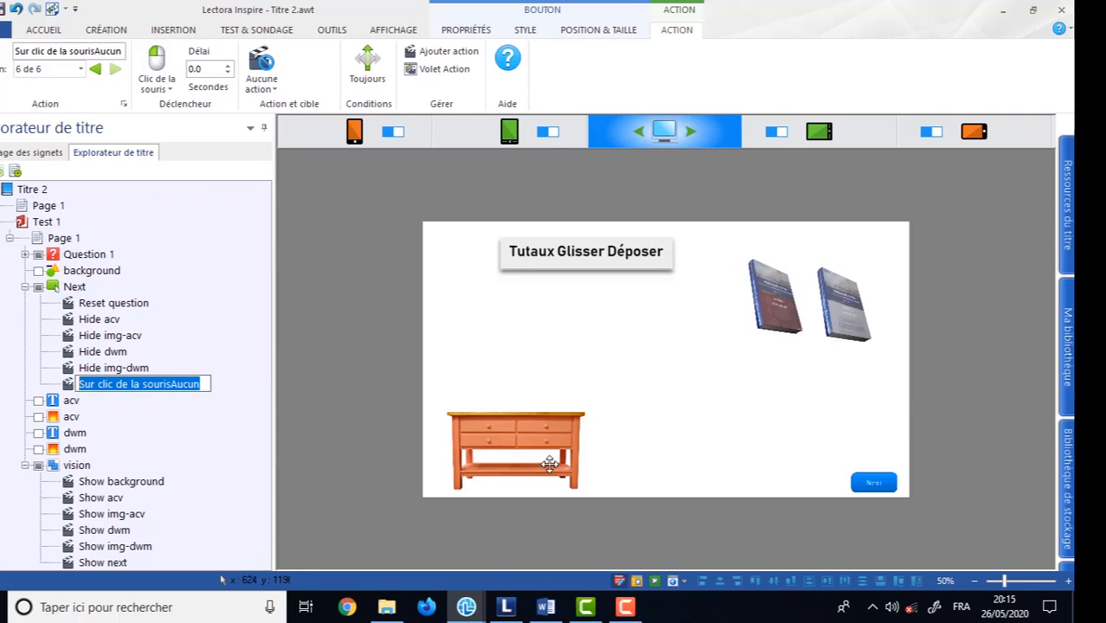
type("Hide")
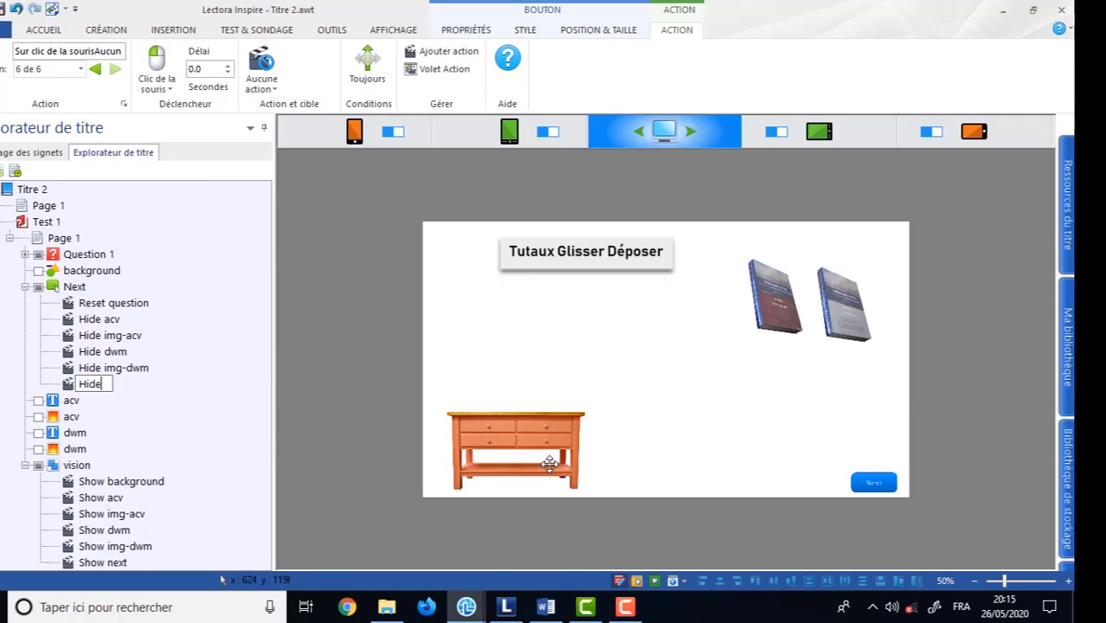
type(" next")
key("Return")
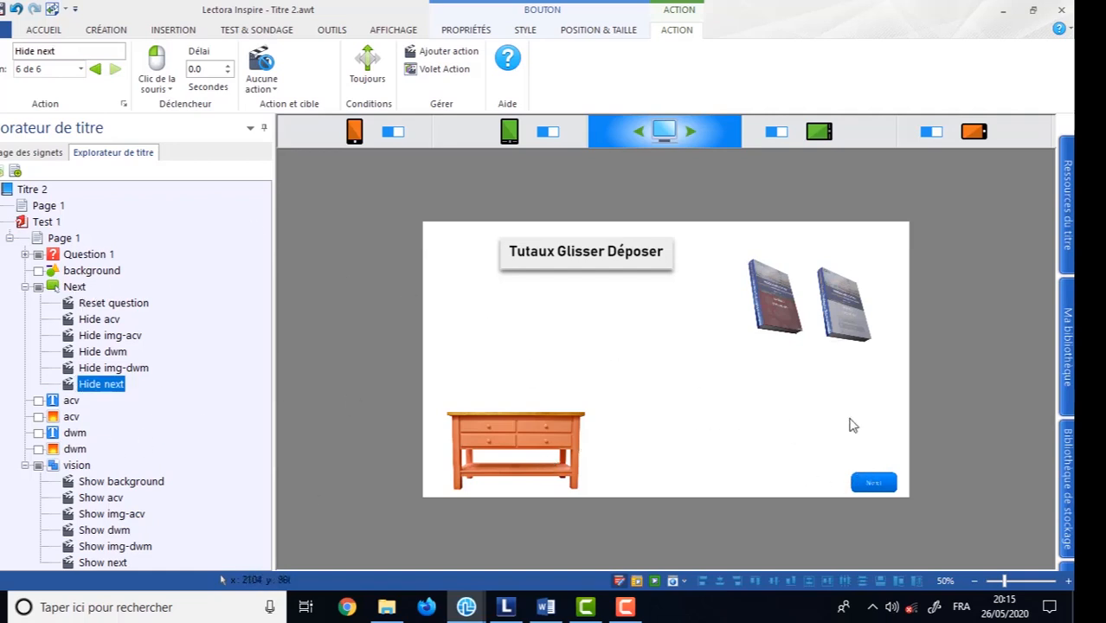
Switch to the Let's Cook example, drop the large pot on the table, reset it with Next >, and return to Lectora Inspire.
left_click(505, 607)
left_click_drag(610, 305, 372, 265)
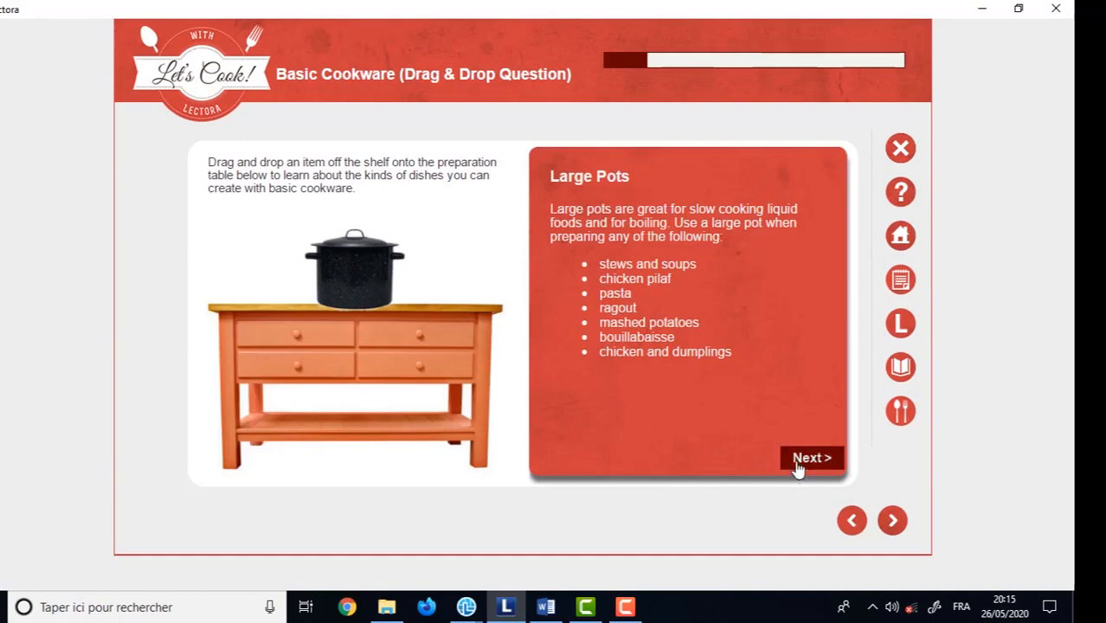
left_click(805, 463)
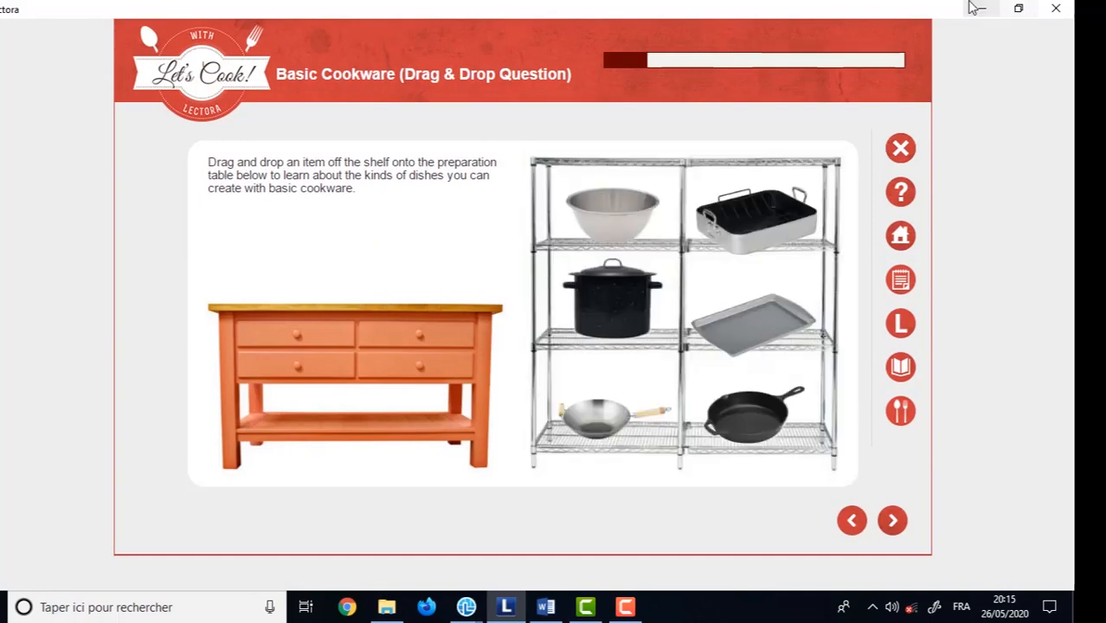
left_click(981, 11)
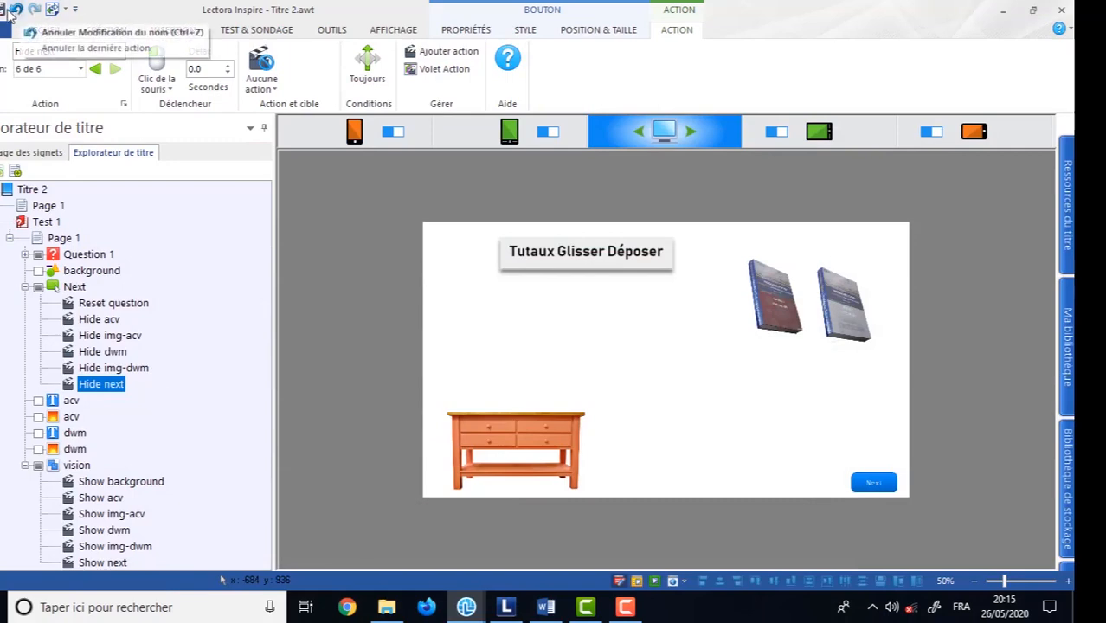
Preview the page, test dropping the red book onto the table, and close the preview.
left_click(656, 581)
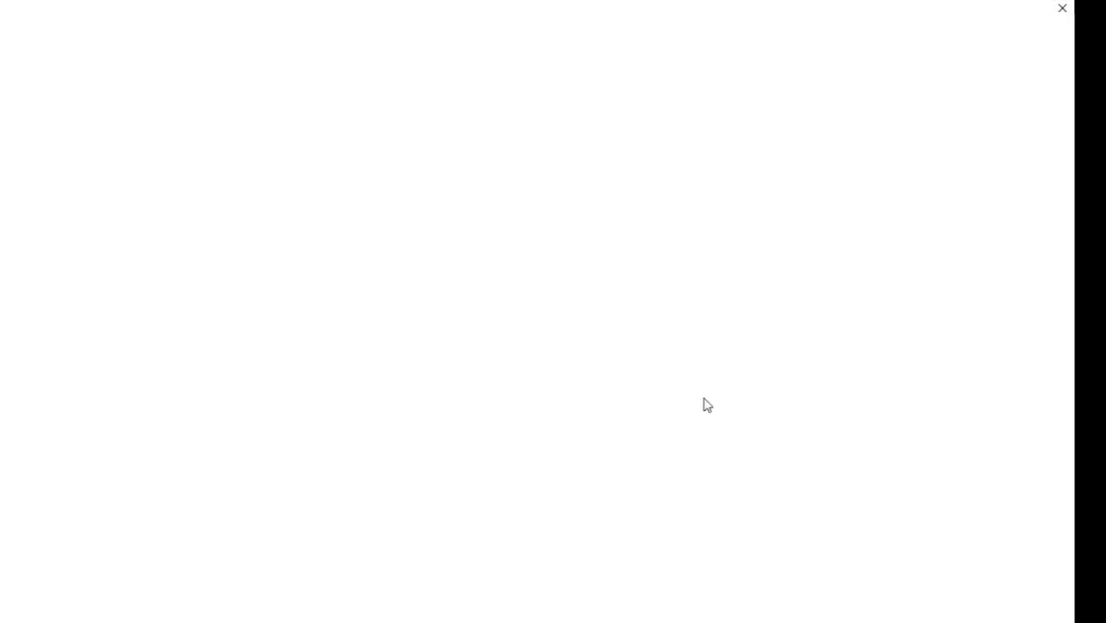
left_click_drag(728, 199, 227, 362)
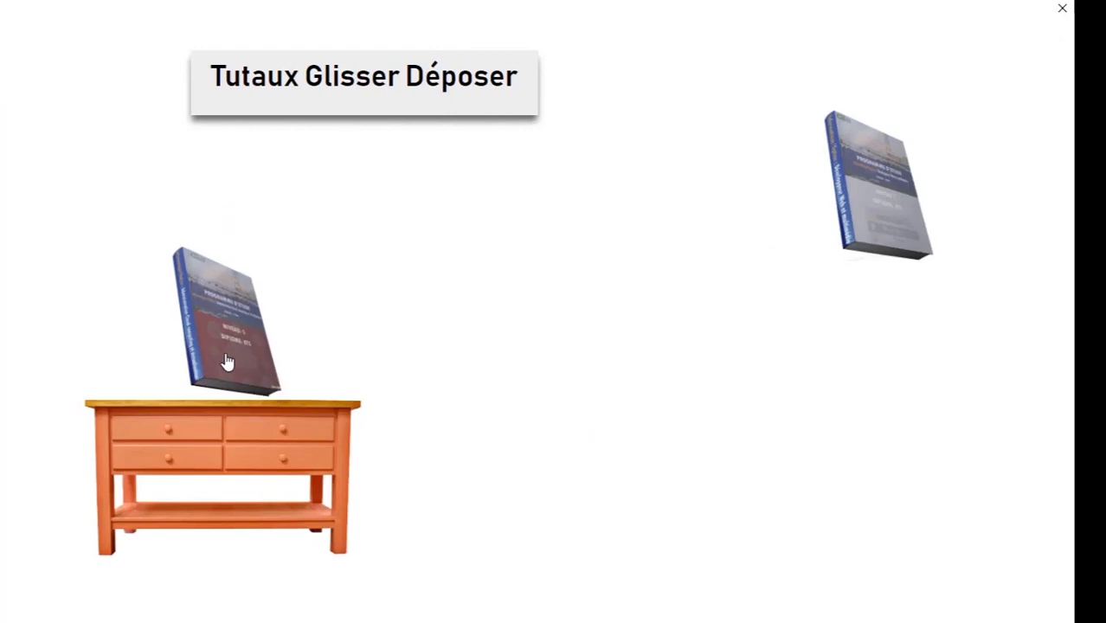
left_click(1063, 10)
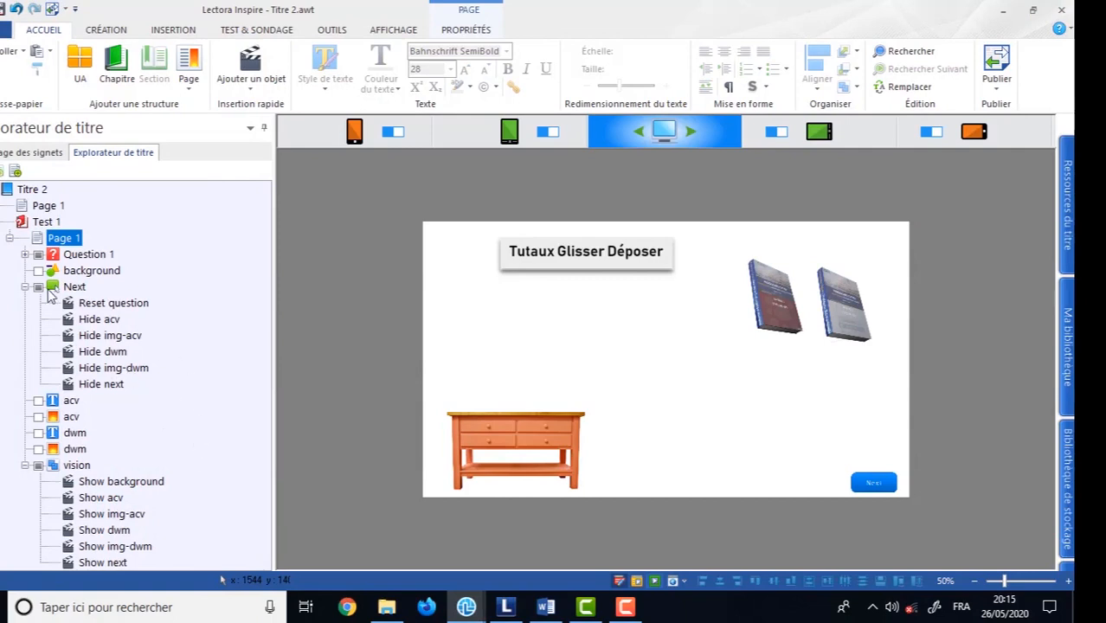
Check the settings of the Show acv action in the vision group.
left_click(99, 501)
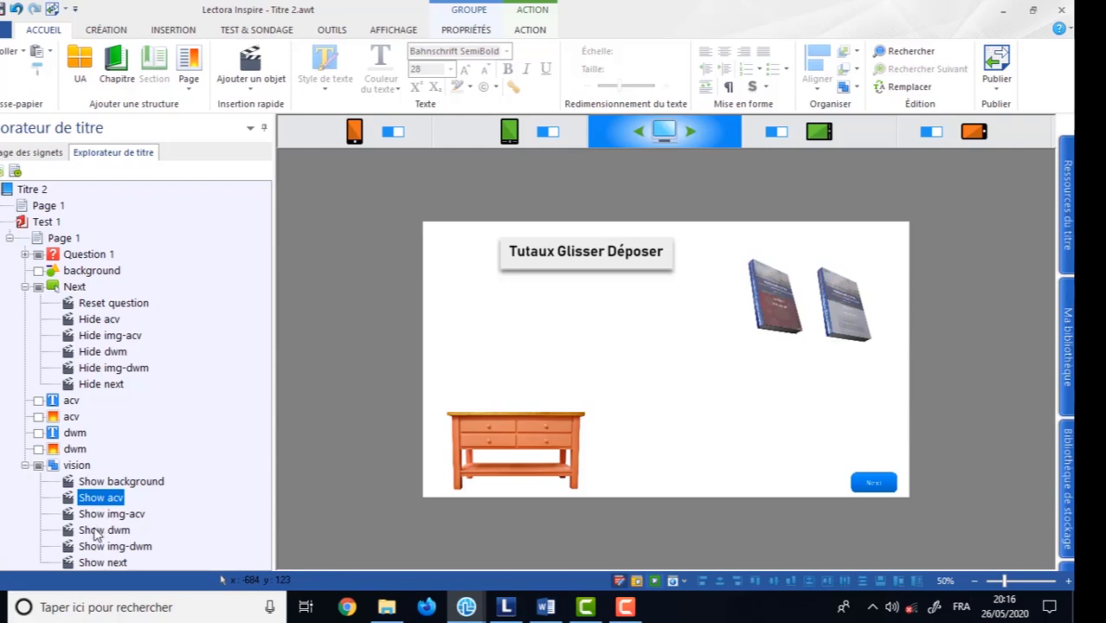
left_click(100, 531)
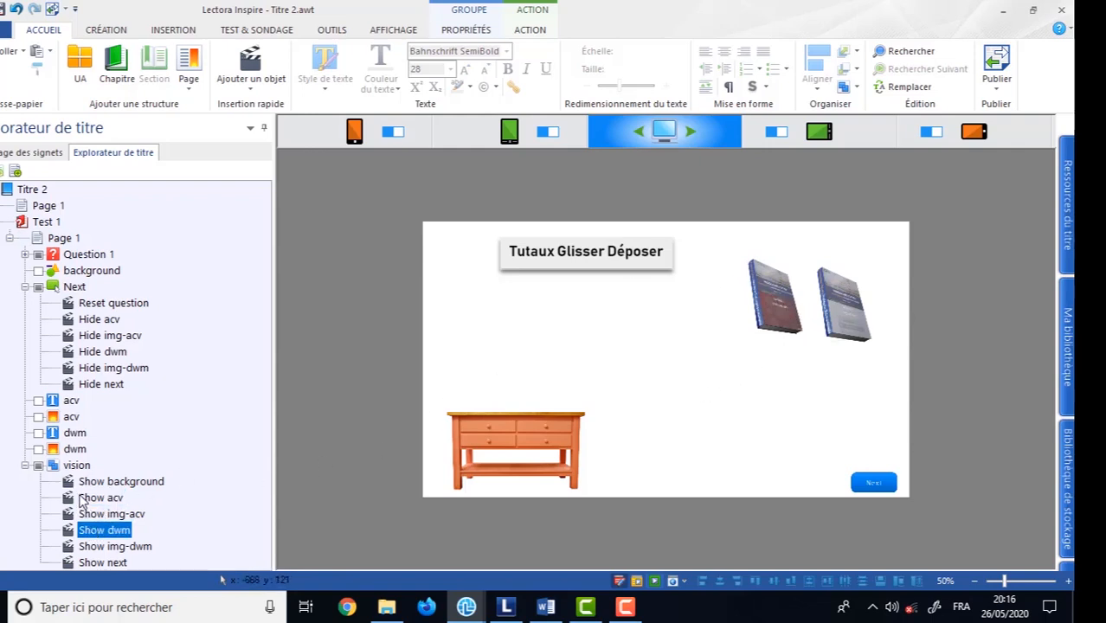
left_click(96, 498)
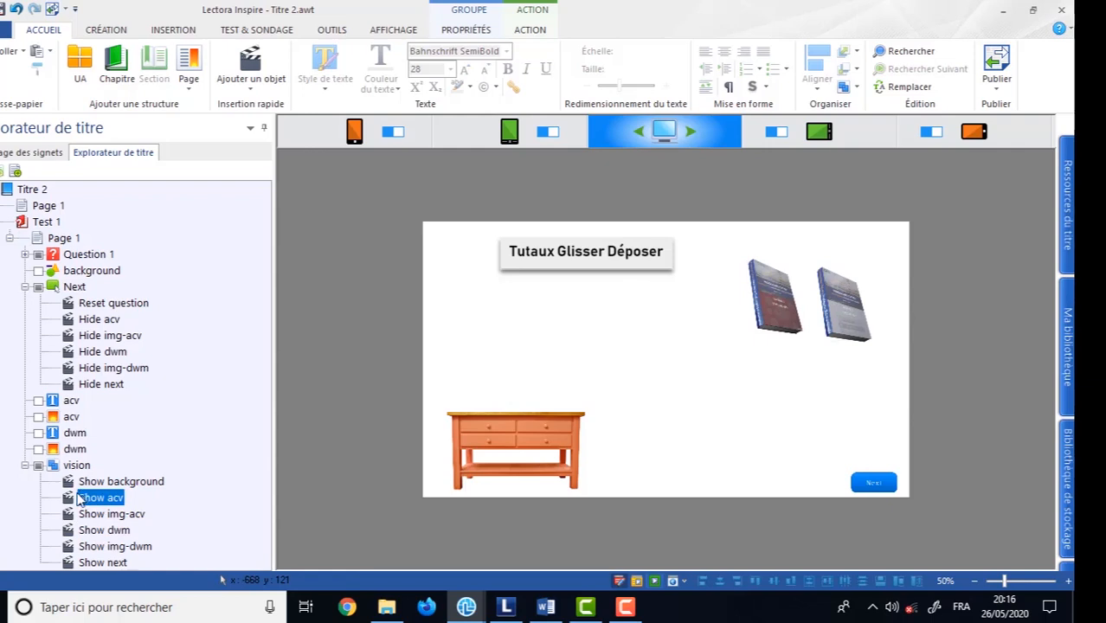
left_click(544, 33)
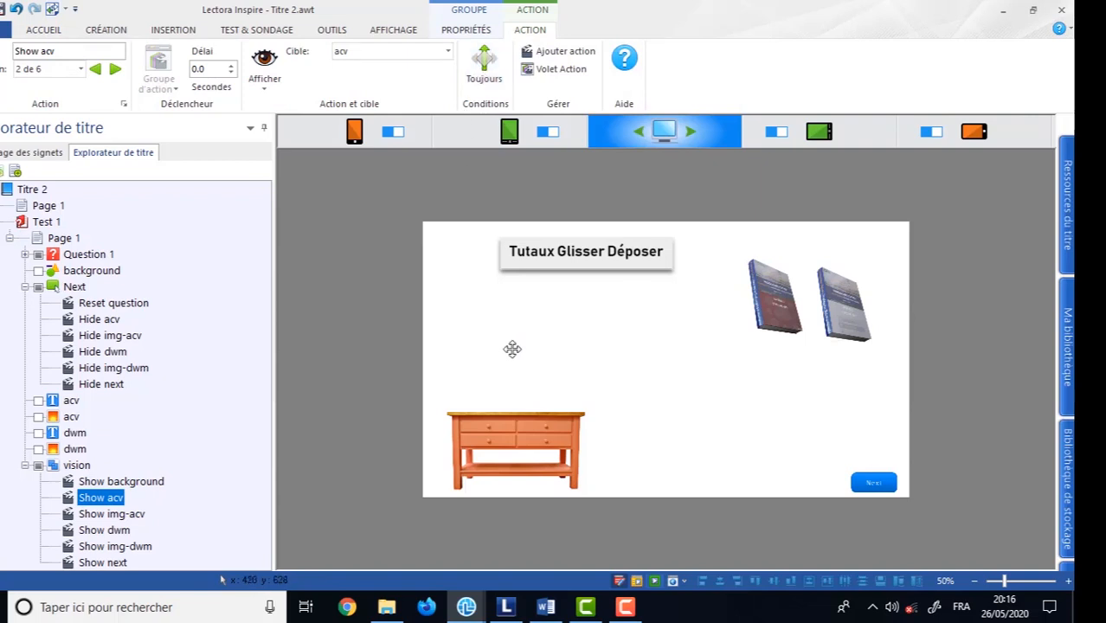
Enable comments for Question 1 and set its correct-answer feedback to Exécuter un groupe d'actions targeting vision.
left_click(86, 252)
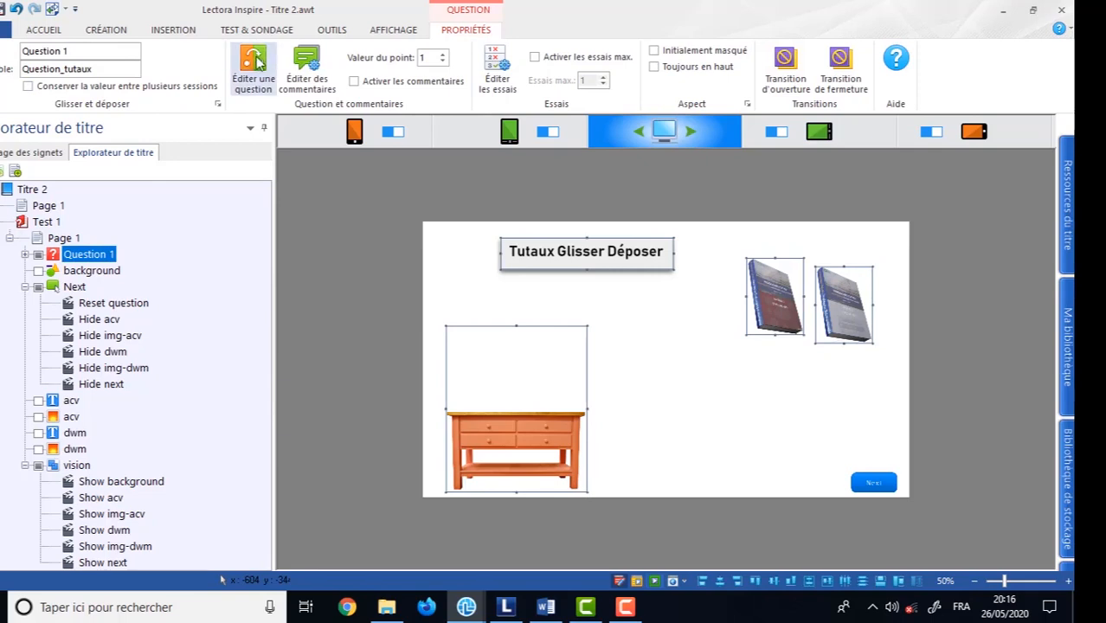
left_click(255, 65)
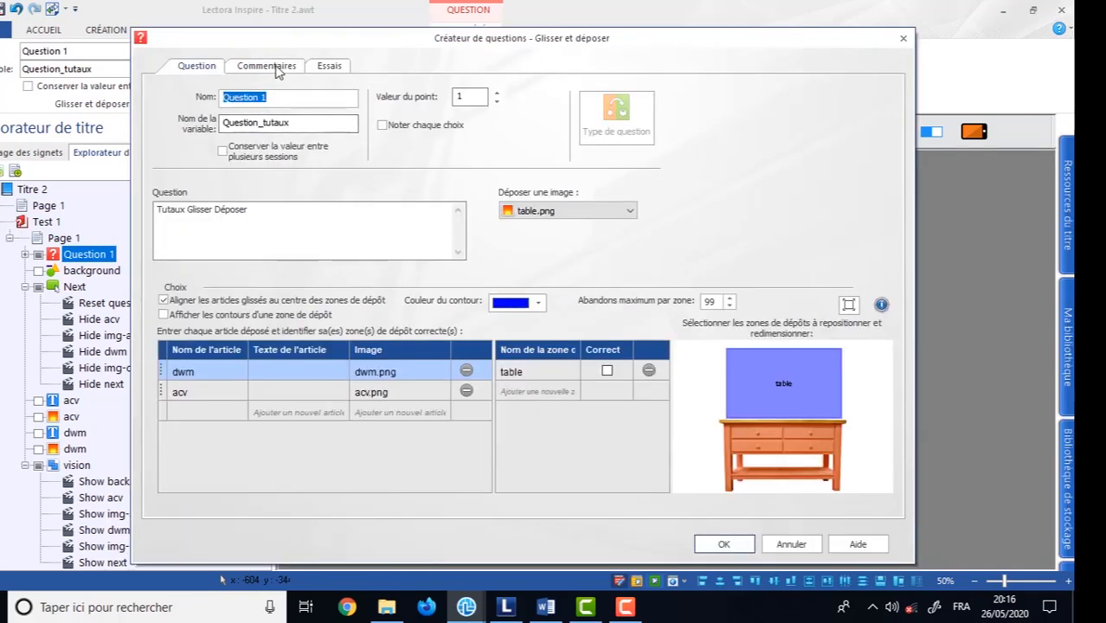
left_click(254, 70)
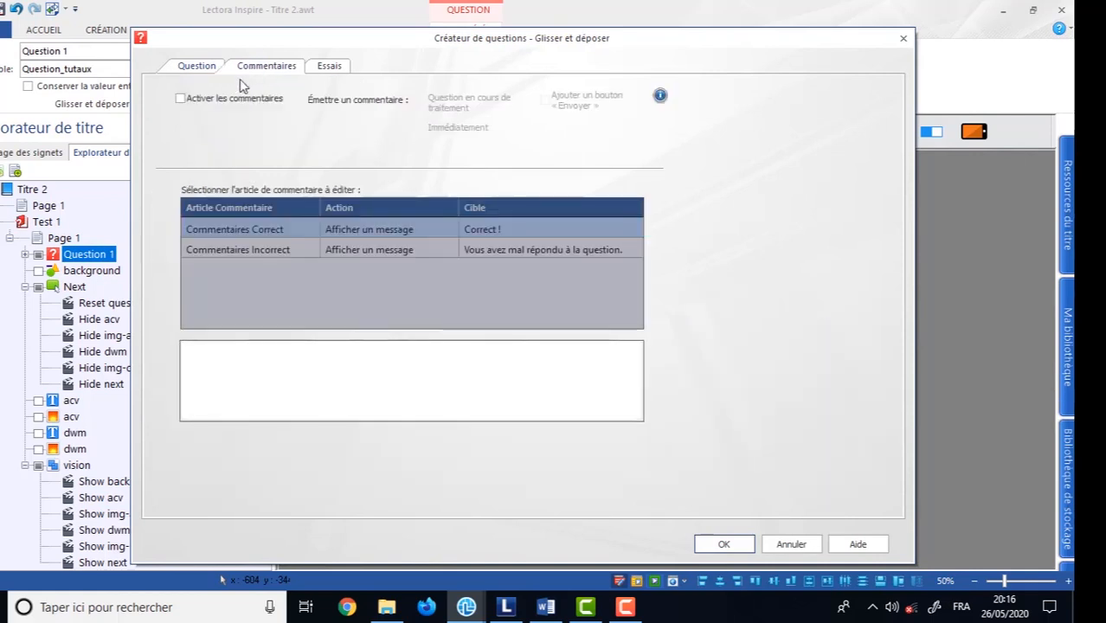
left_click(194, 100)
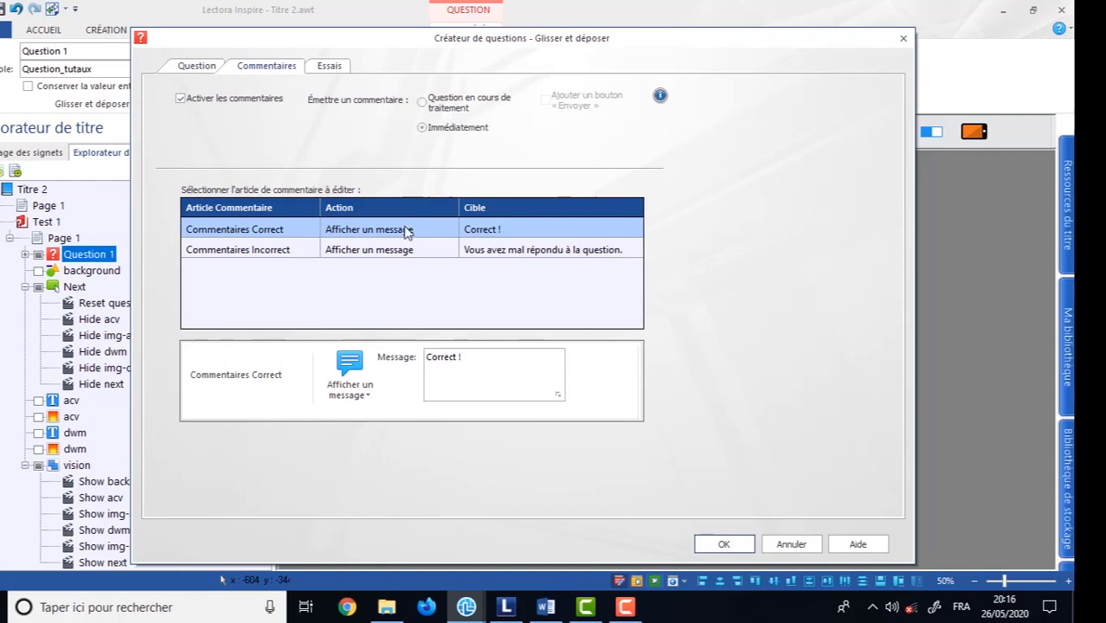
left_click(352, 396)
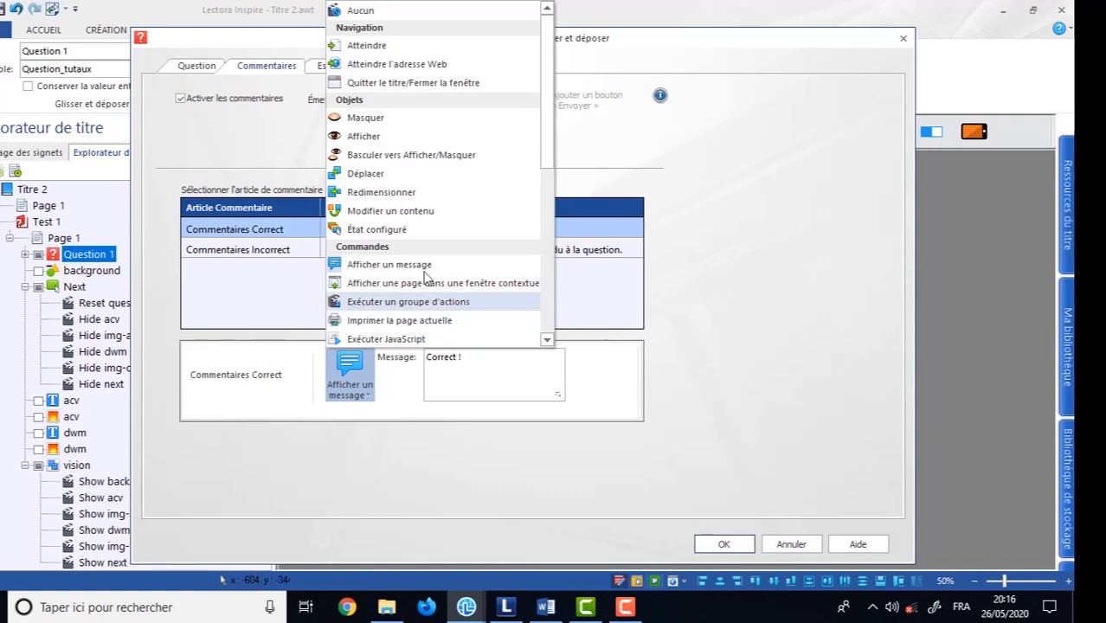
left_click(363, 302)
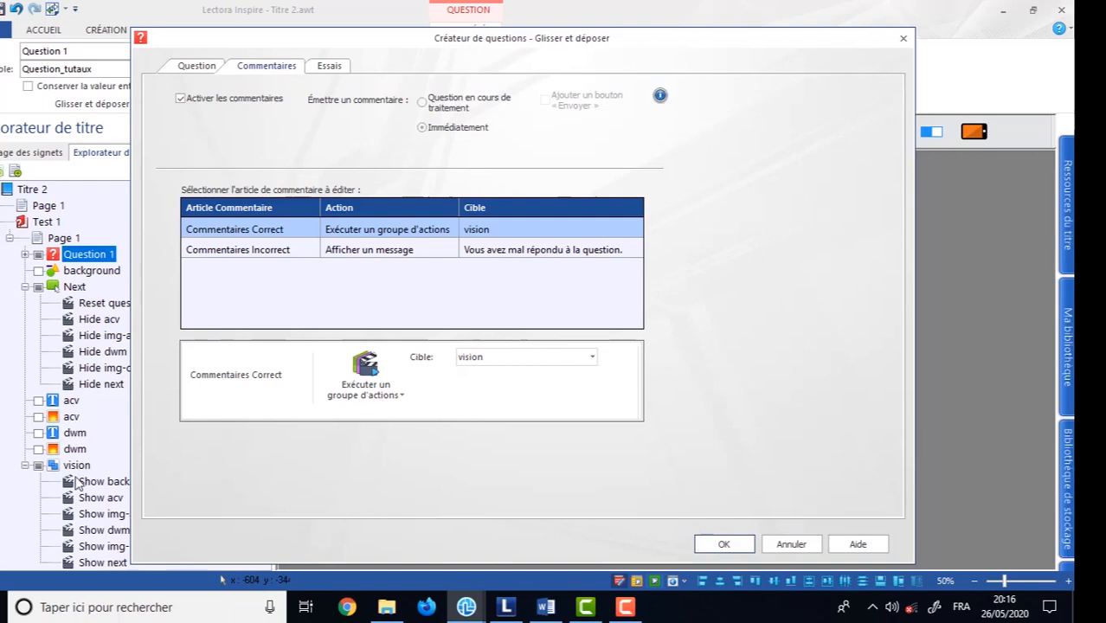
Set the incorrect-answer feedback to Exécuter un groupe d'actions with vision as its target.
left_click(387, 251)
left_click(357, 387)
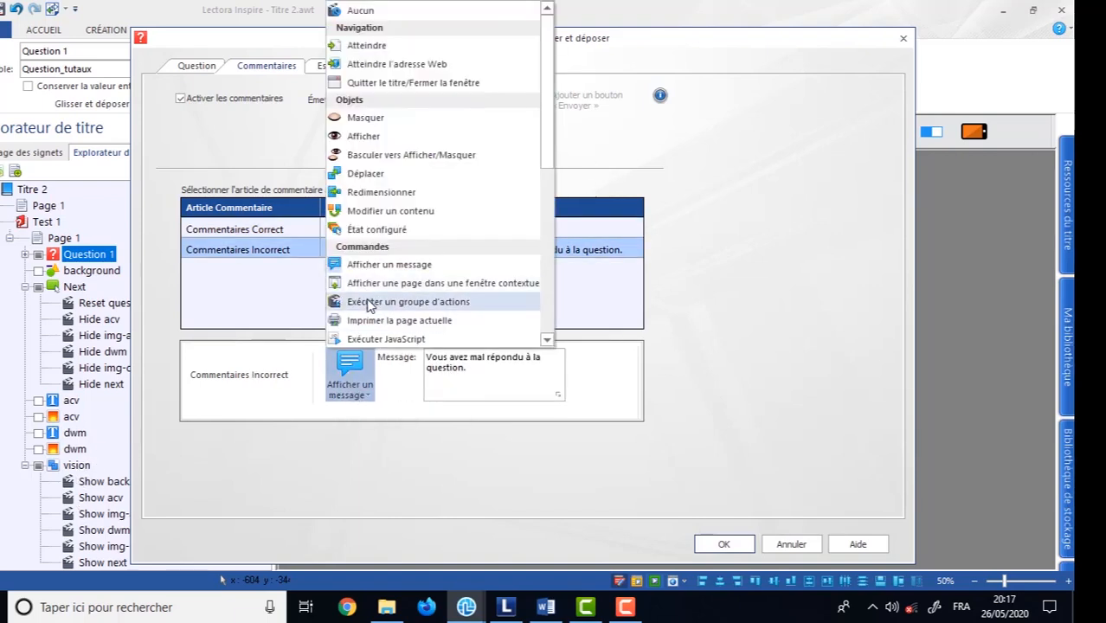
left_click(371, 302)
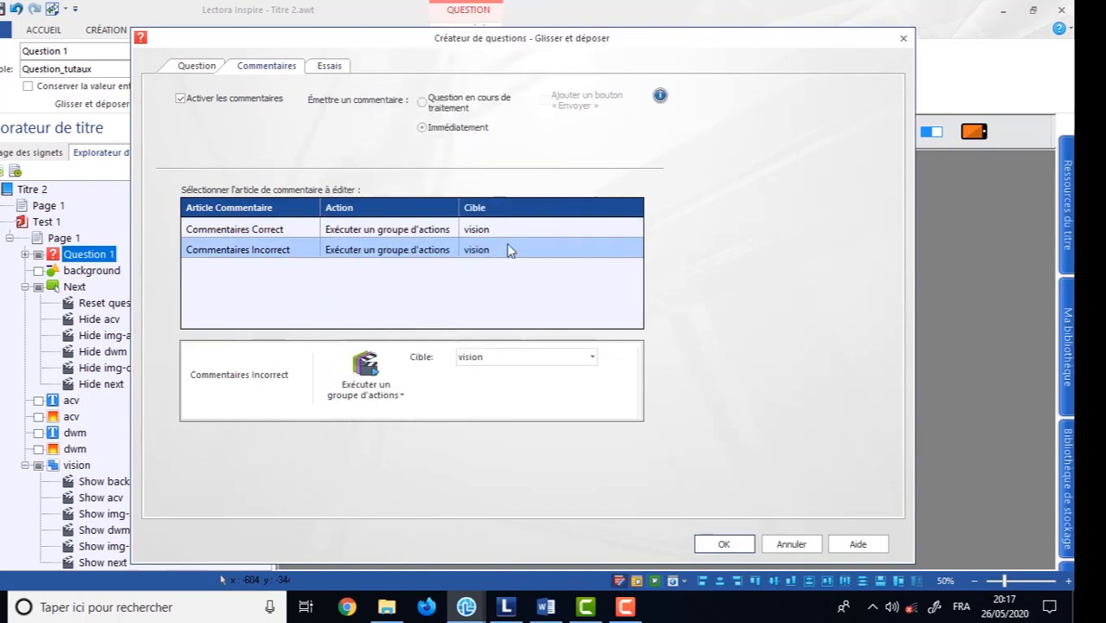
left_click(491, 362)
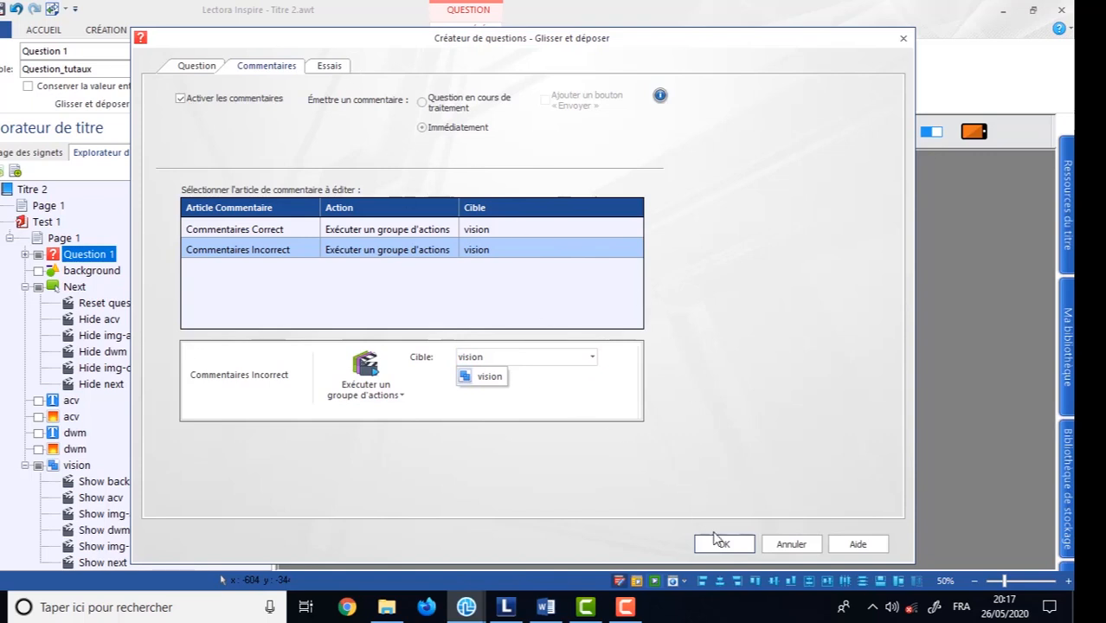
Review the question's dwm and acv items and its feedback settings, and apply the changes to Question 1.
left_click(195, 69)
left_click(243, 71)
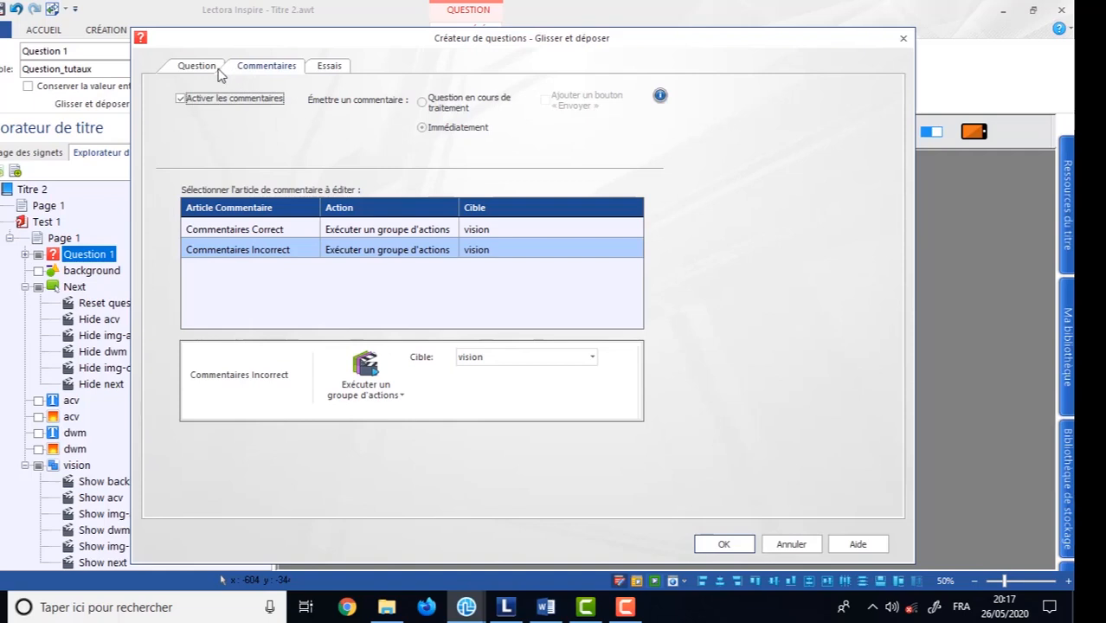
left_click(194, 70)
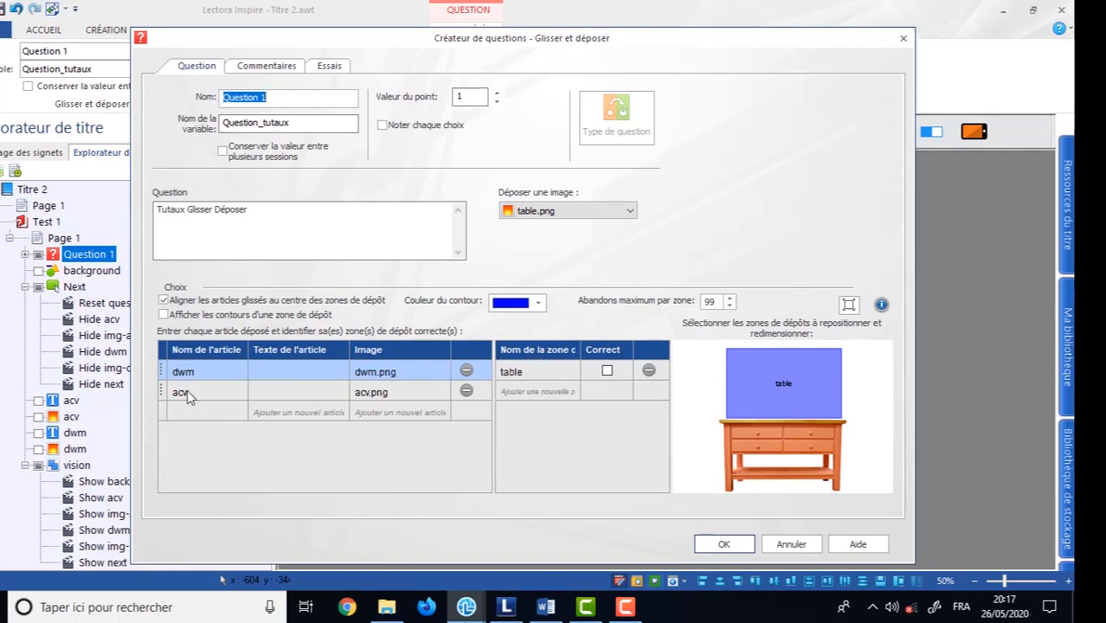
left_click(715, 541)
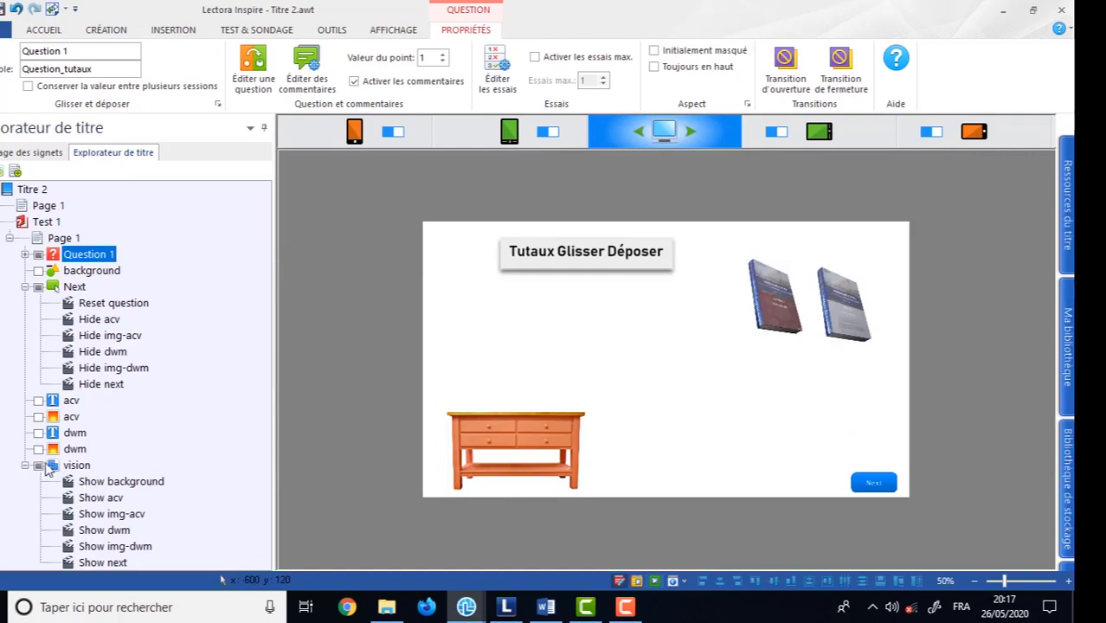
Review the variables available for a condition on Show acv and check the variable name assigned to Question 1.
left_click(86, 499)
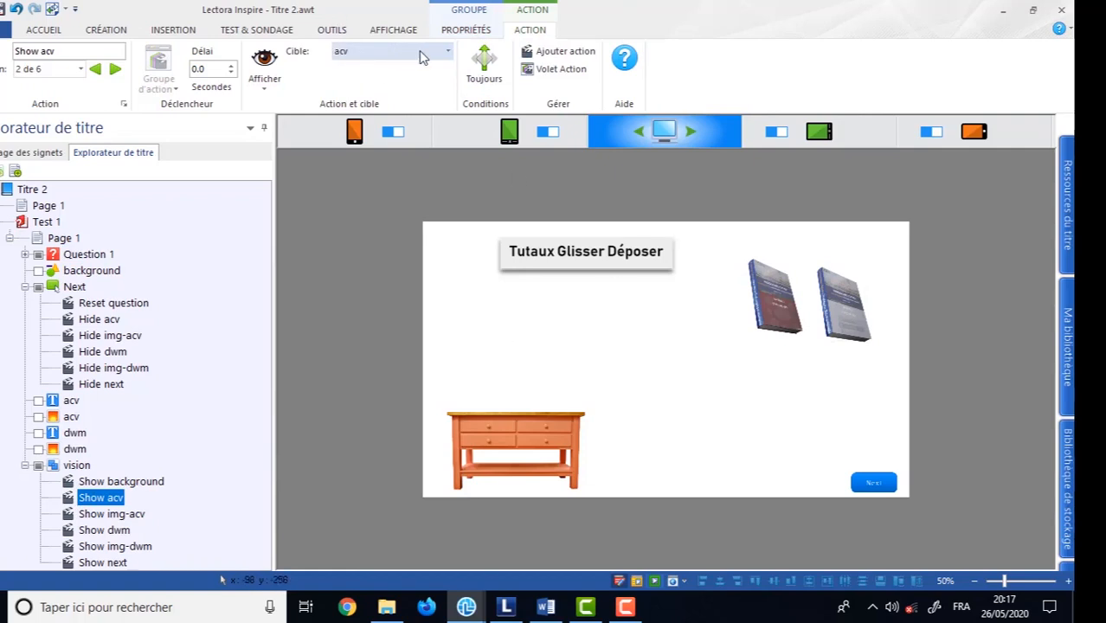
left_click(489, 71)
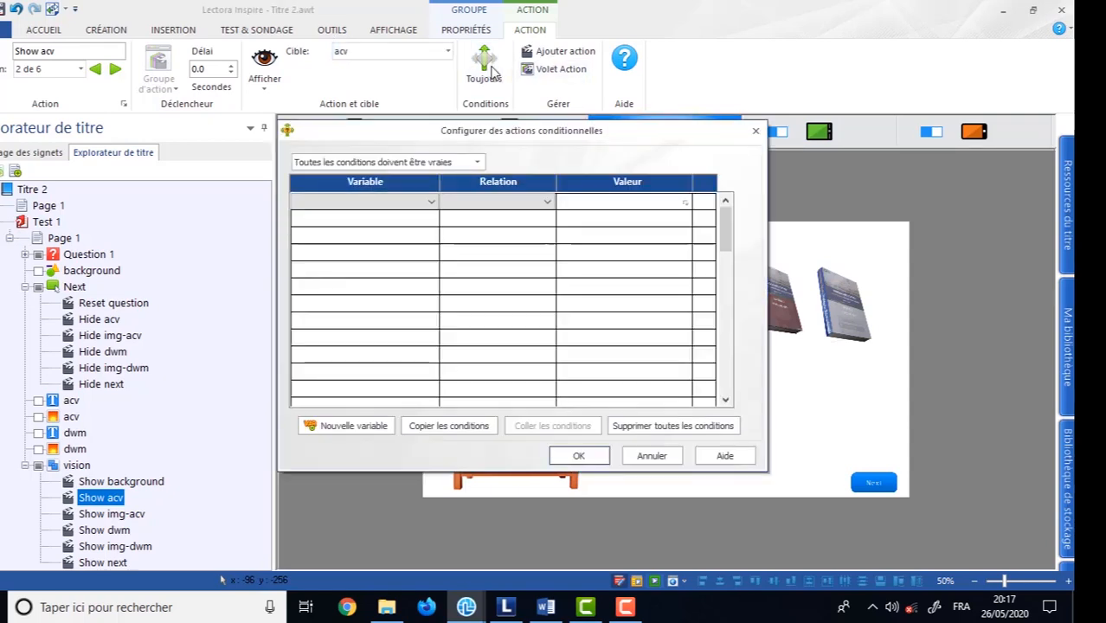
left_click(362, 201)
left_click(363, 201)
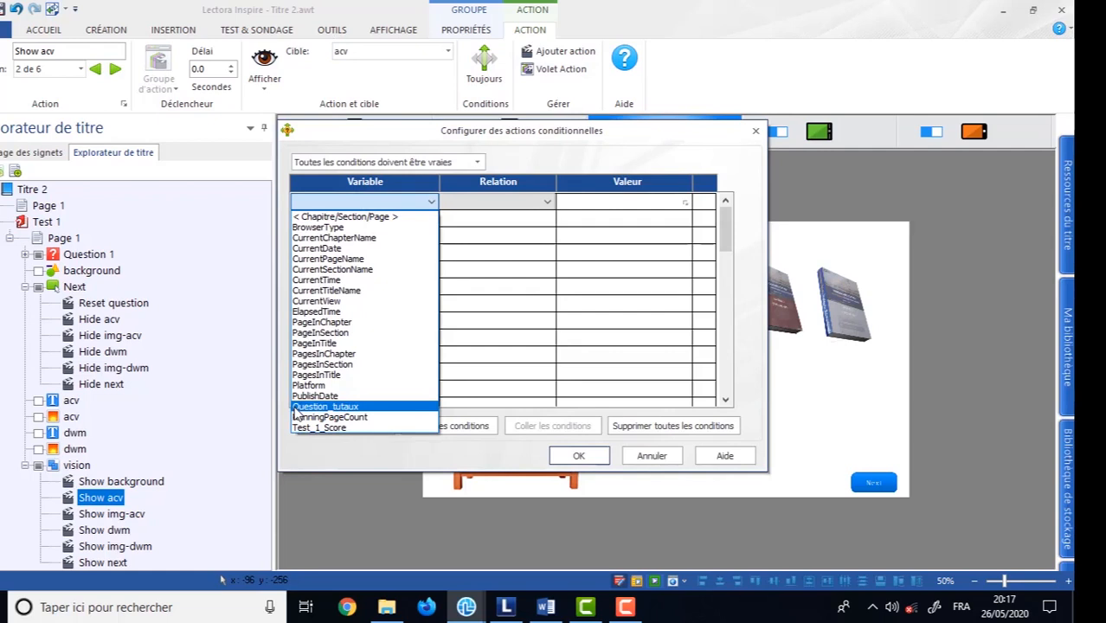
left_click(657, 459)
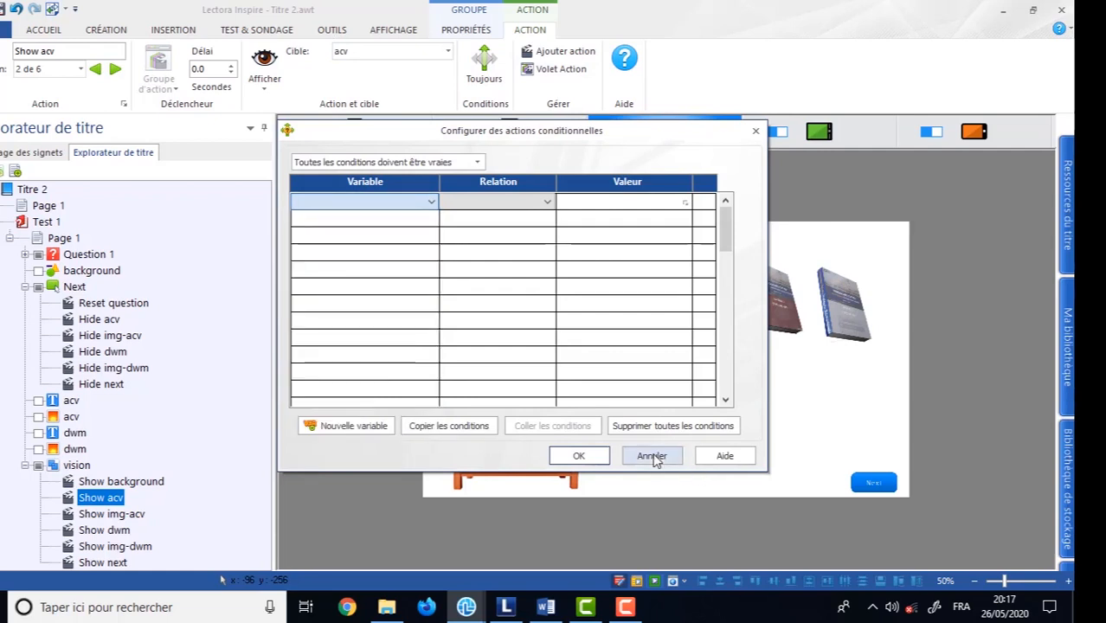
left_click(642, 457)
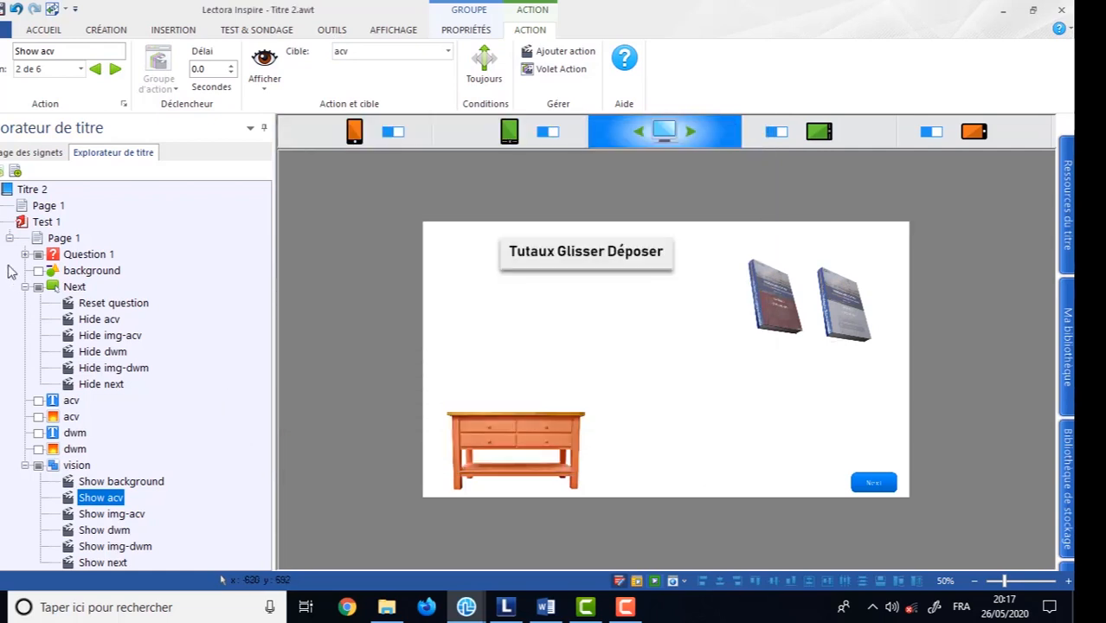
left_click(74, 256)
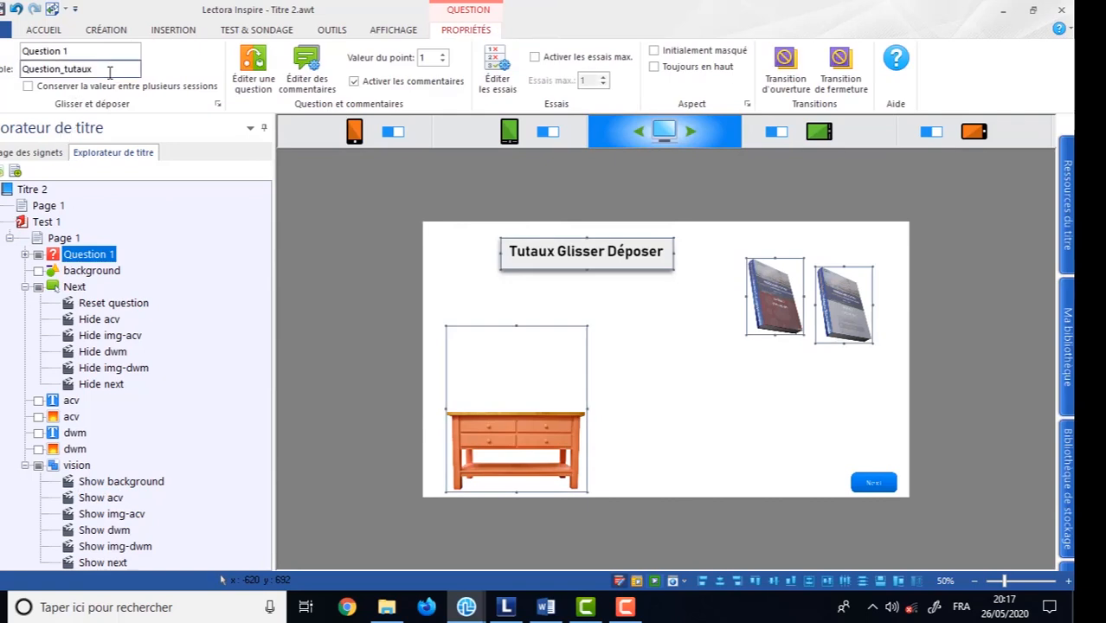
double_click(57, 71)
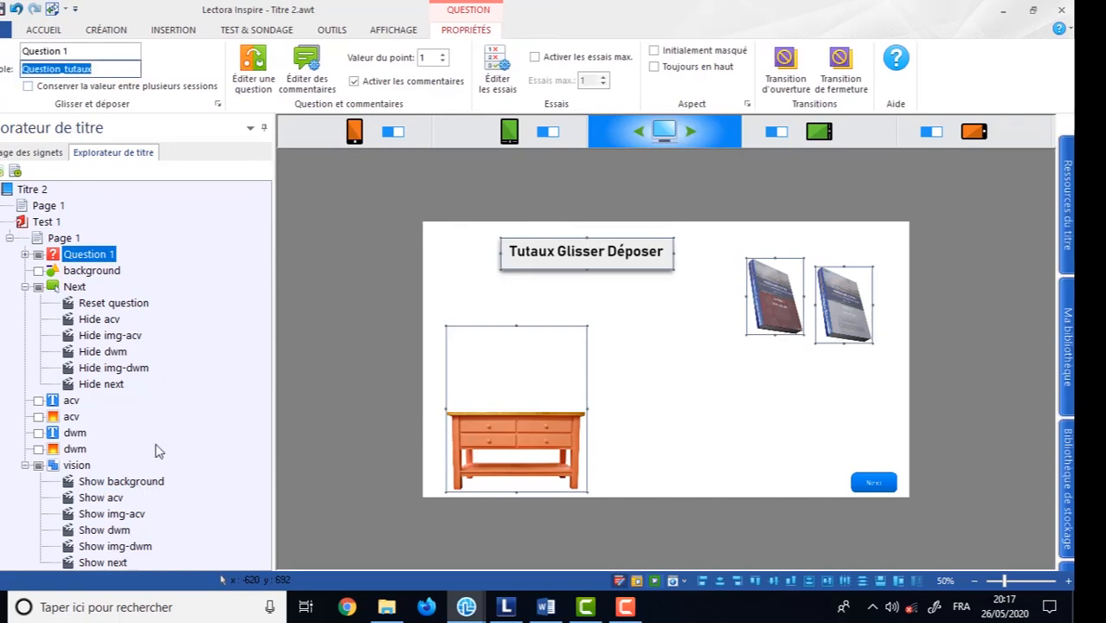
Set the condition matching of the Show acv action to N'importe qu'elle condition peut être vraie.
left_click(96, 499)
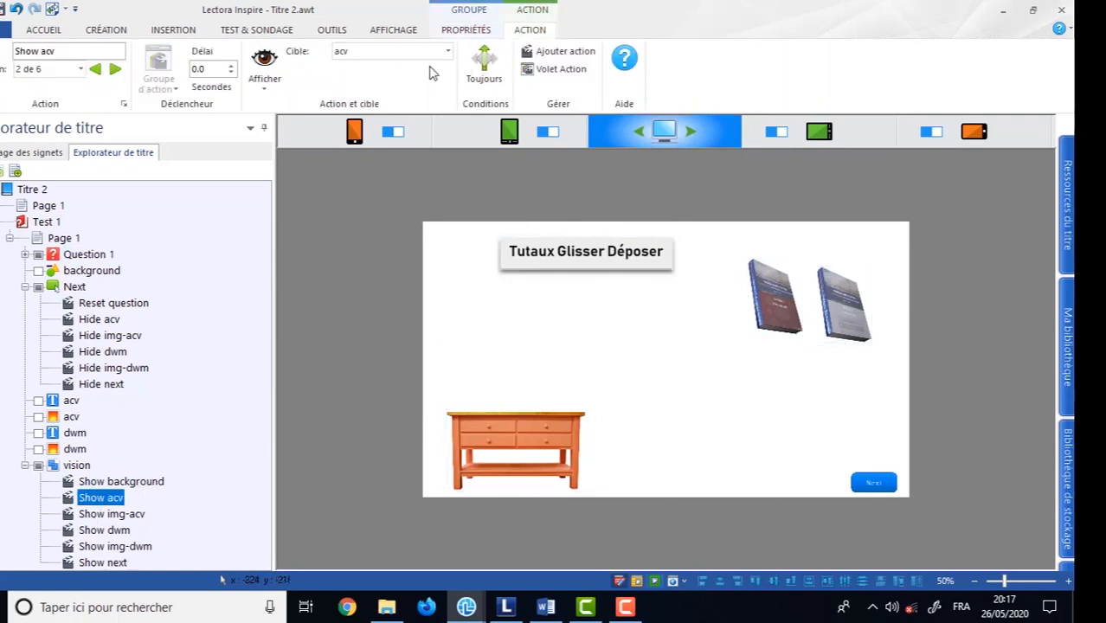
left_click(487, 60)
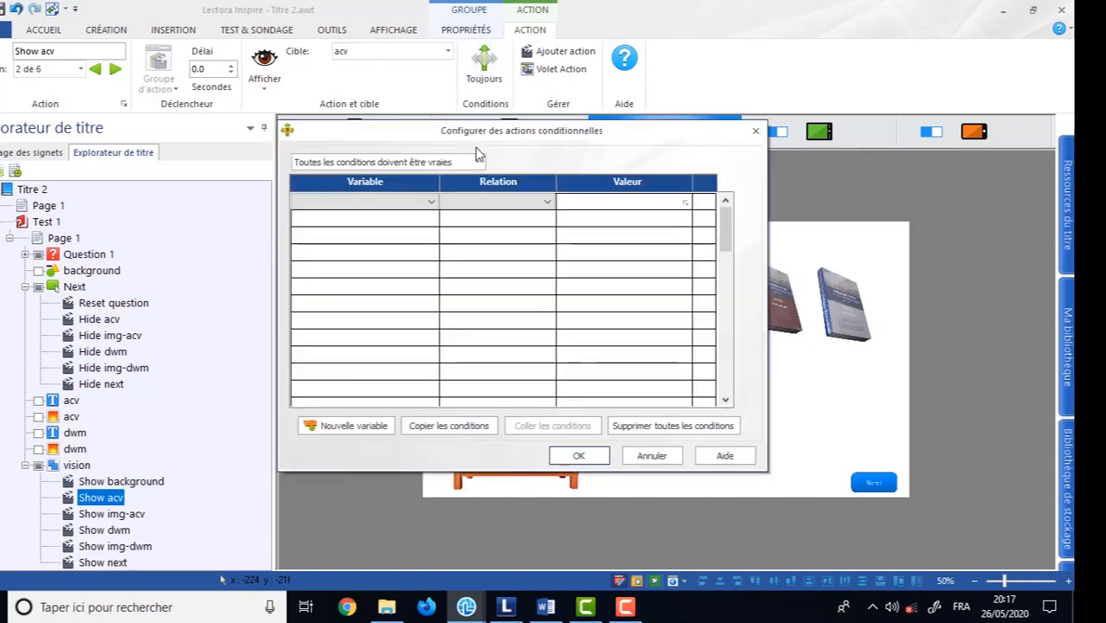
left_click(355, 202)
left_click(387, 160)
left_click(382, 162)
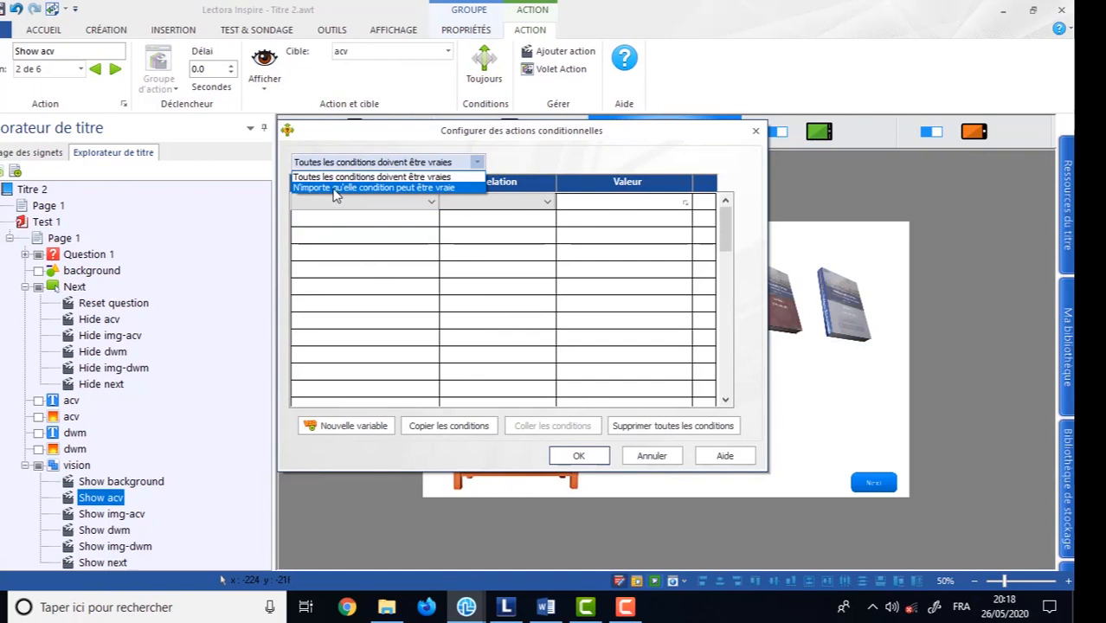
left_click(336, 189)
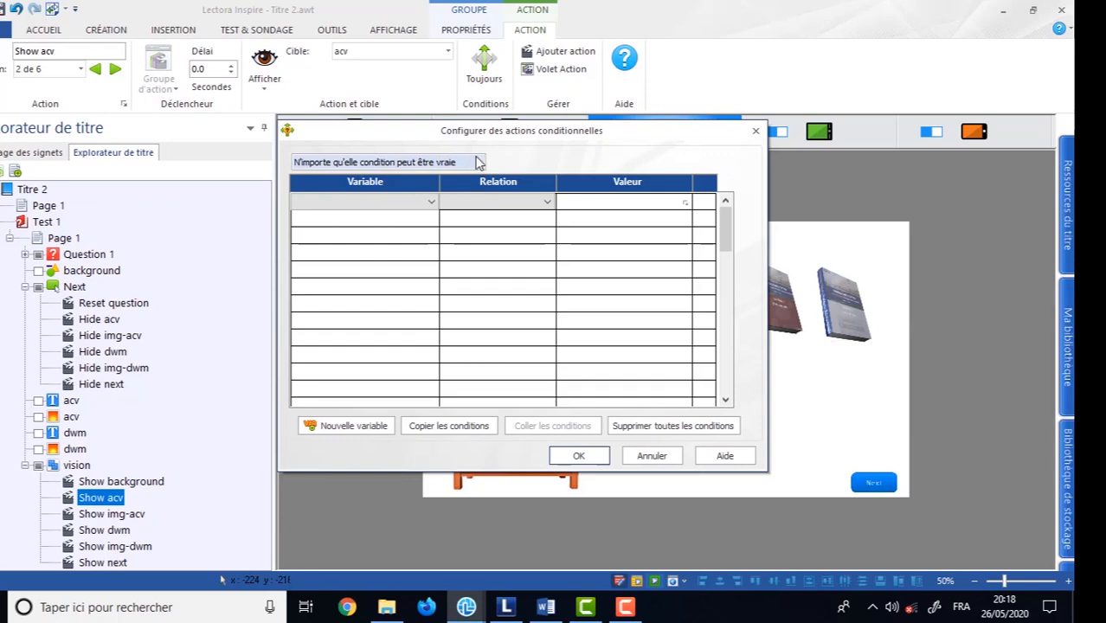
Add the condition Question_tutaux Contient acv-table to the Show acv action and apply it.
left_click(358, 200)
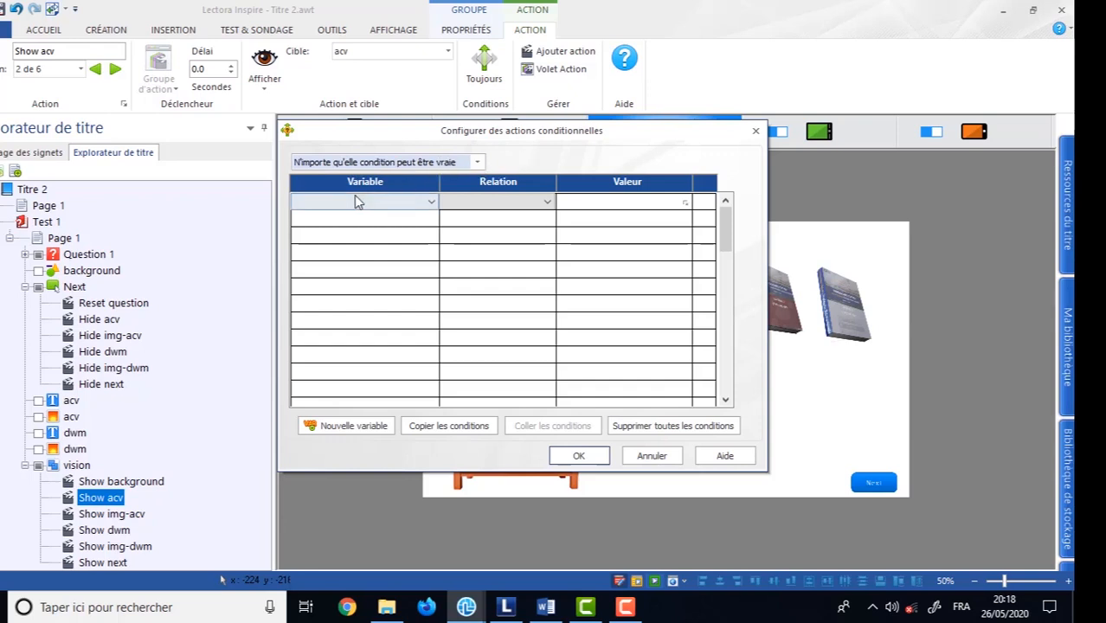
left_click(359, 200)
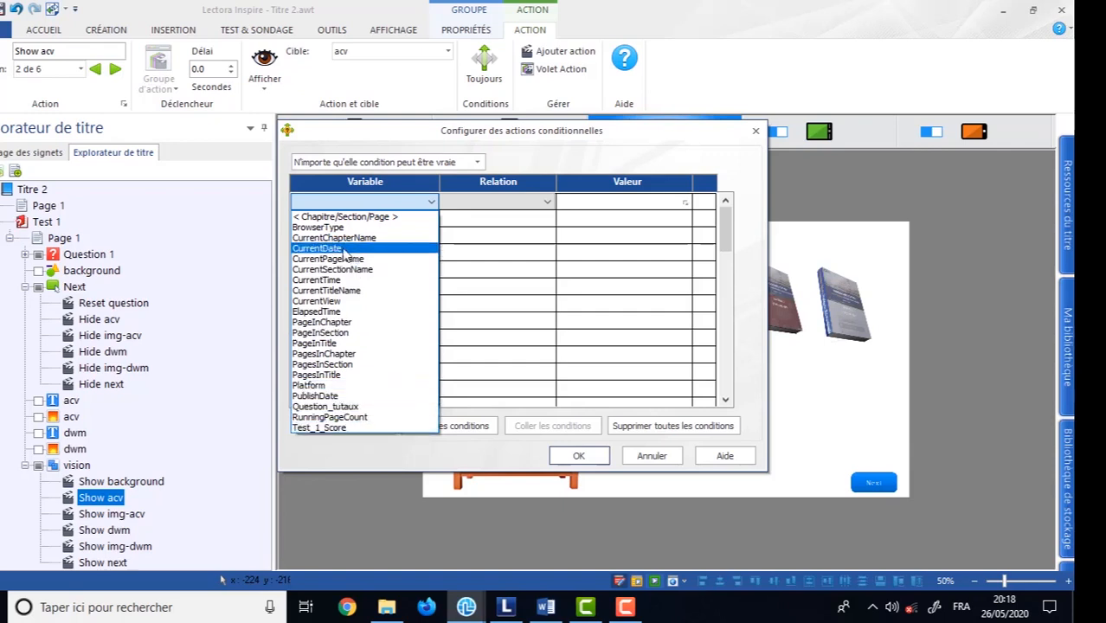
left_click(345, 410)
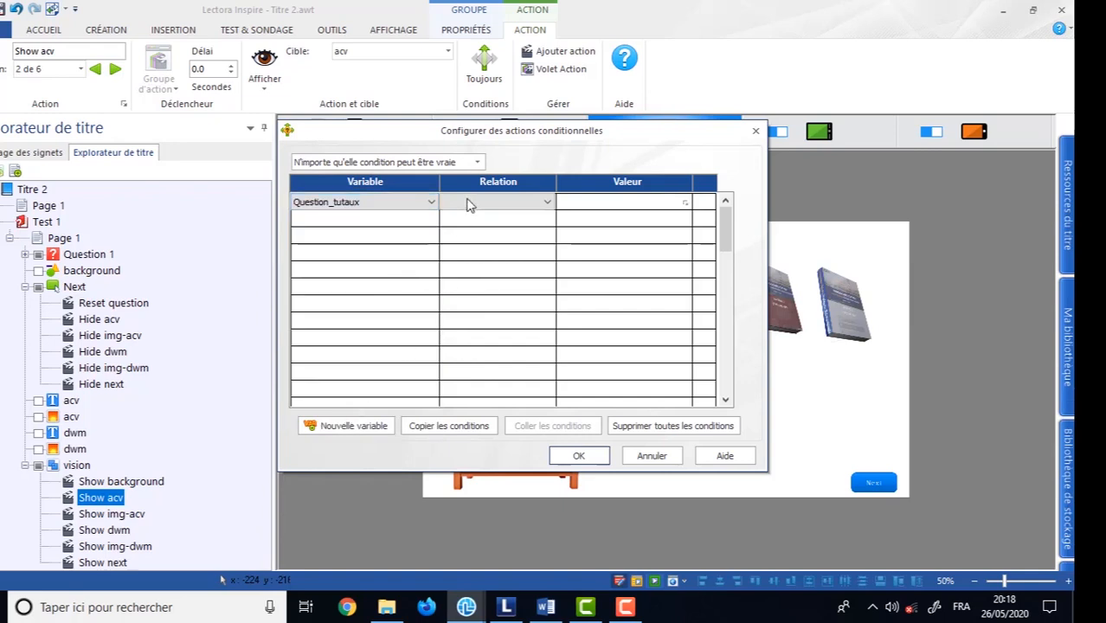
left_click(459, 202)
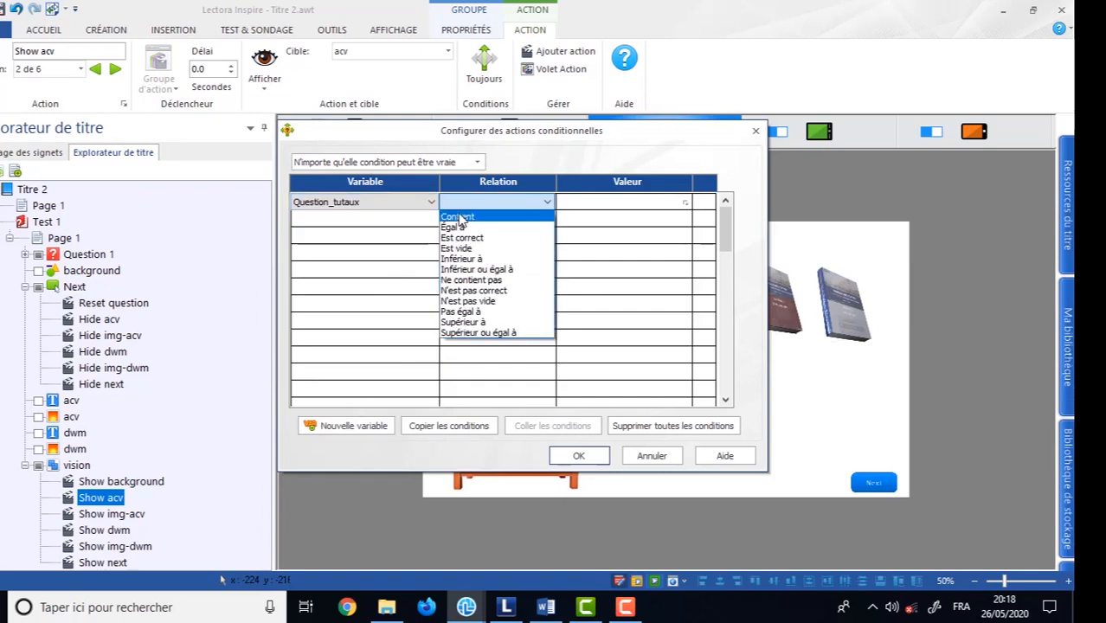
left_click(459, 217)
left_click(620, 201)
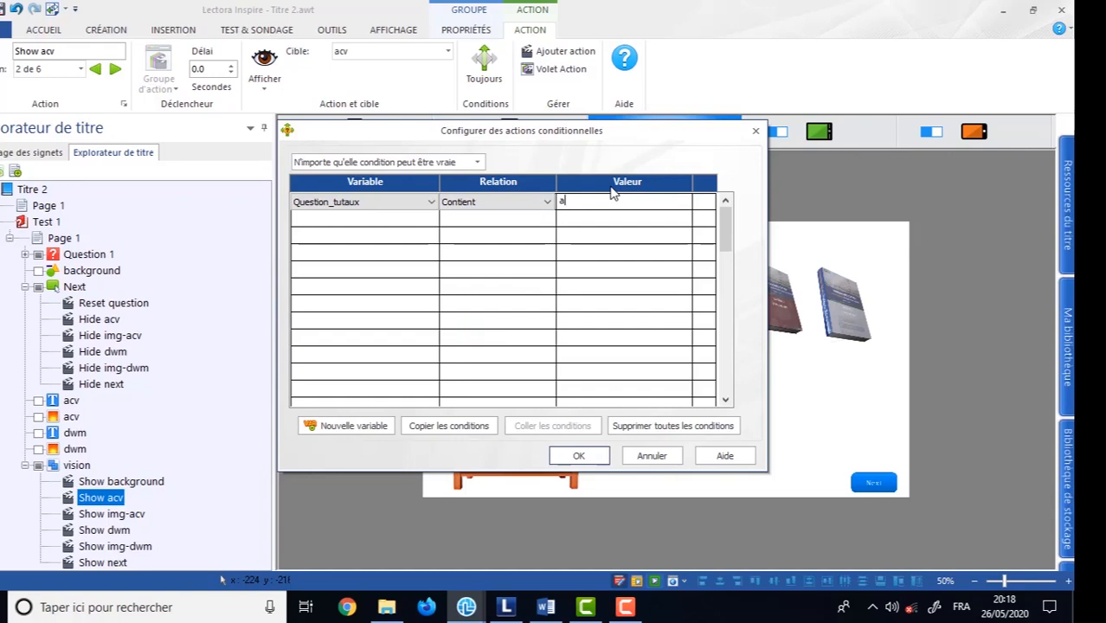
type("acv-table")
left_click(574, 456)
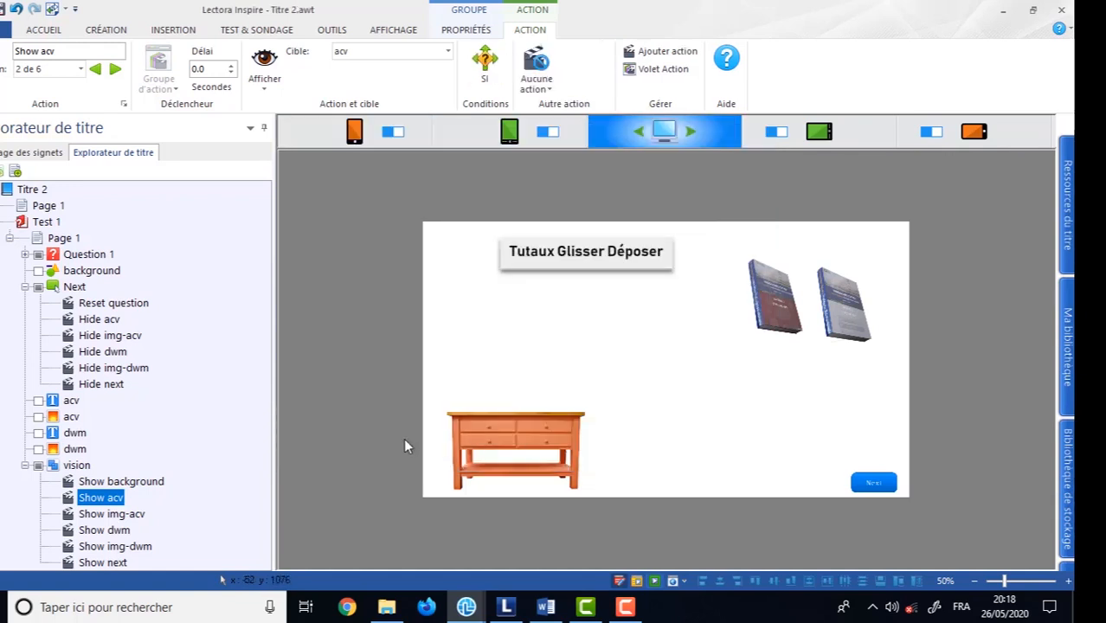
Make the Show img-acv action conditional on Question_tutaux Contient acv-table.
left_click(113, 514)
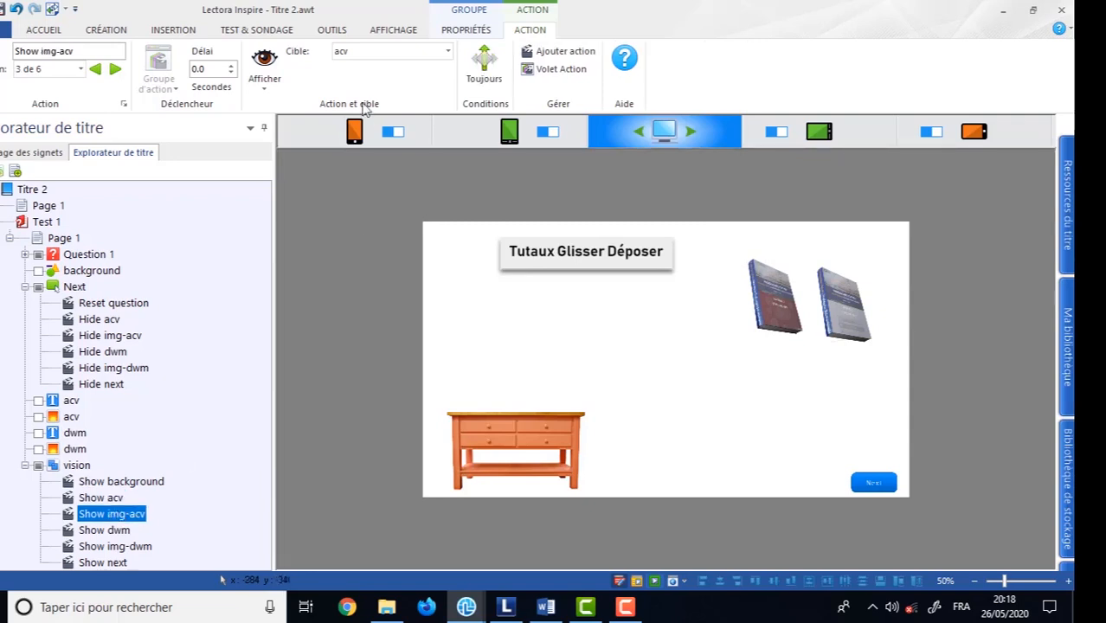
left_click(488, 79)
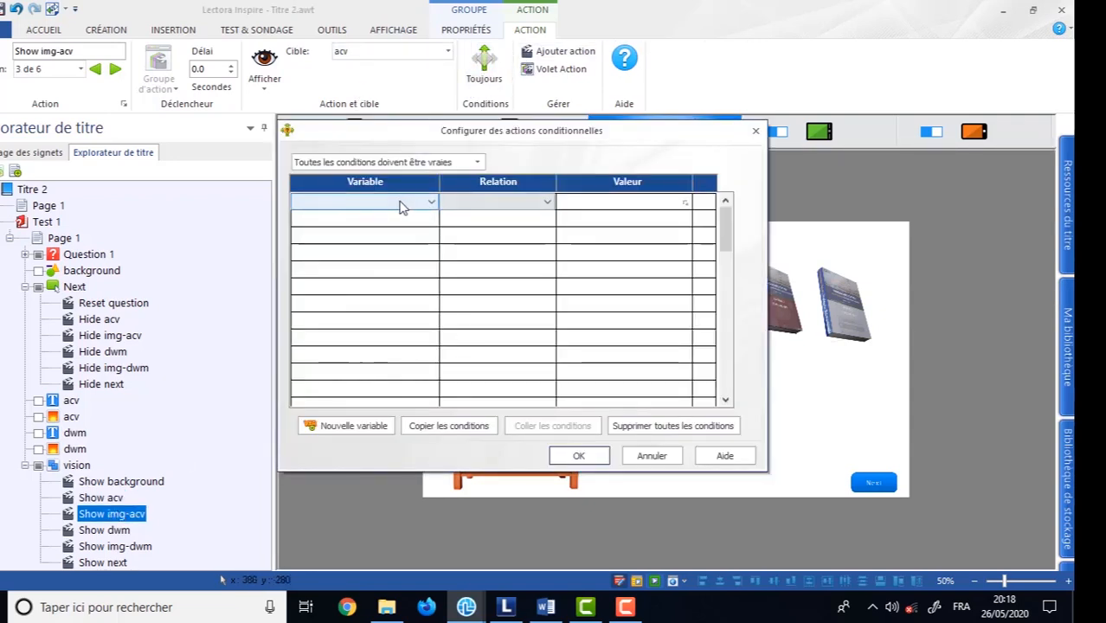
left_click(401, 208)
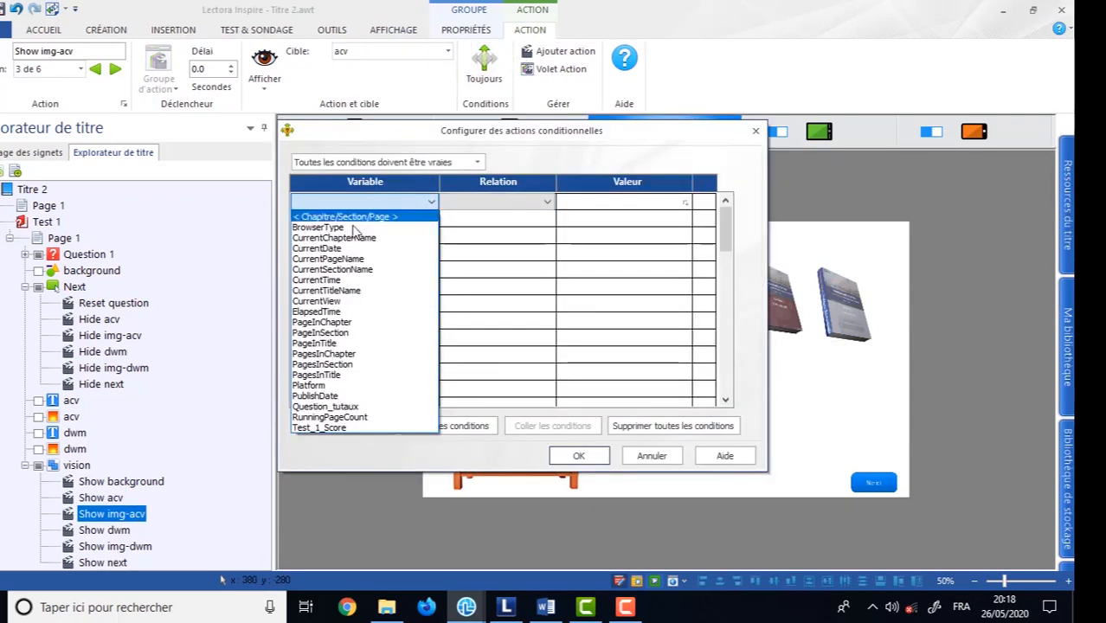
left_click(312, 397)
left_click(353, 205)
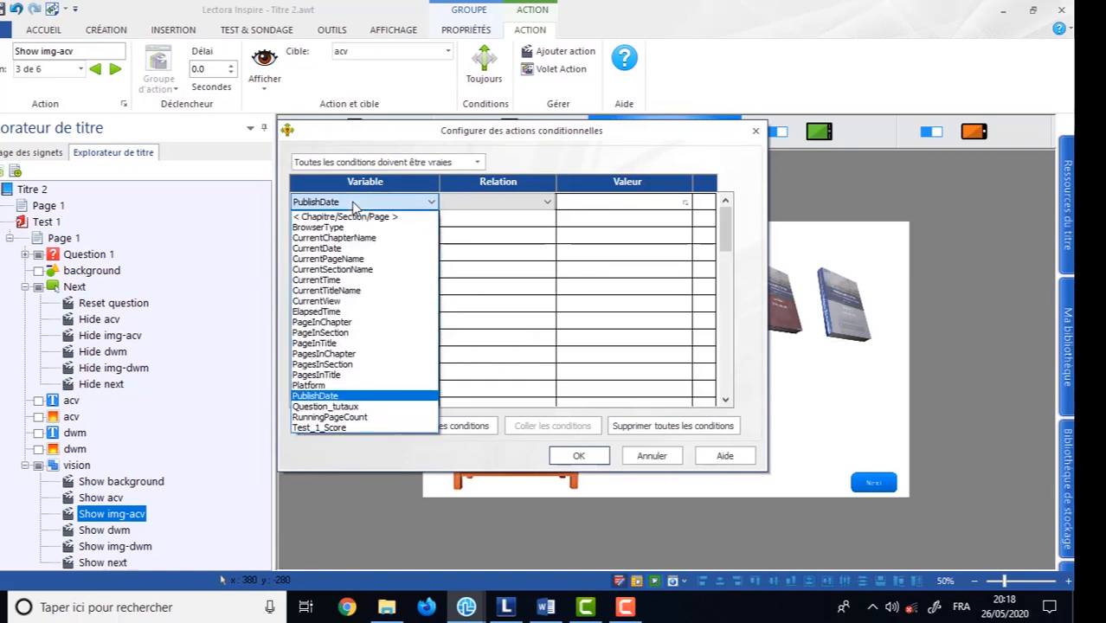
left_click(333, 407)
left_click(472, 205)
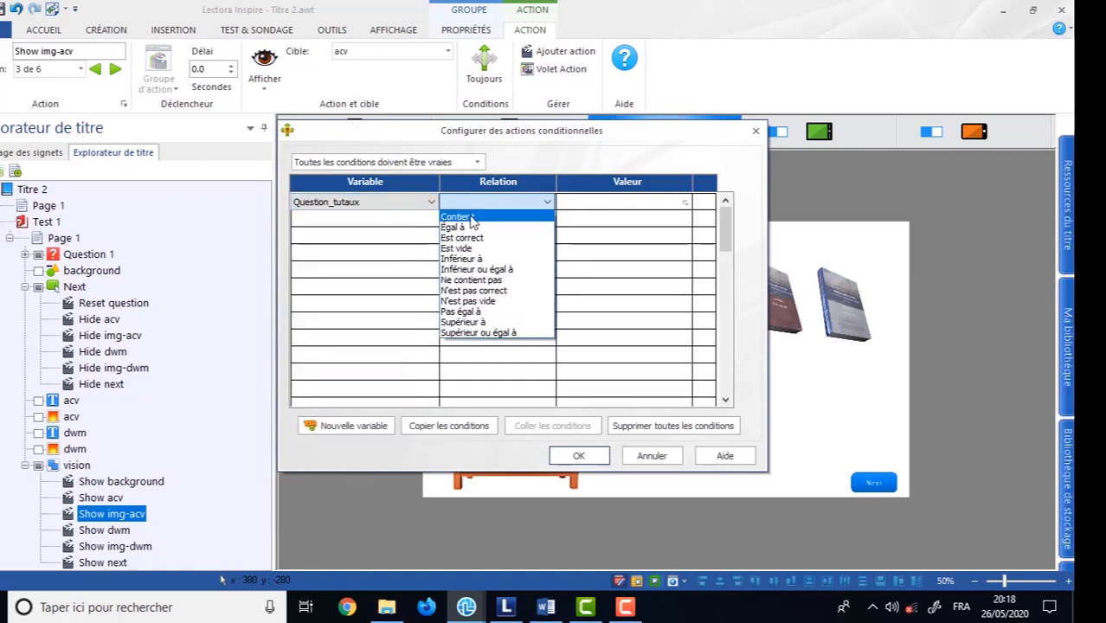
left_click(472, 218)
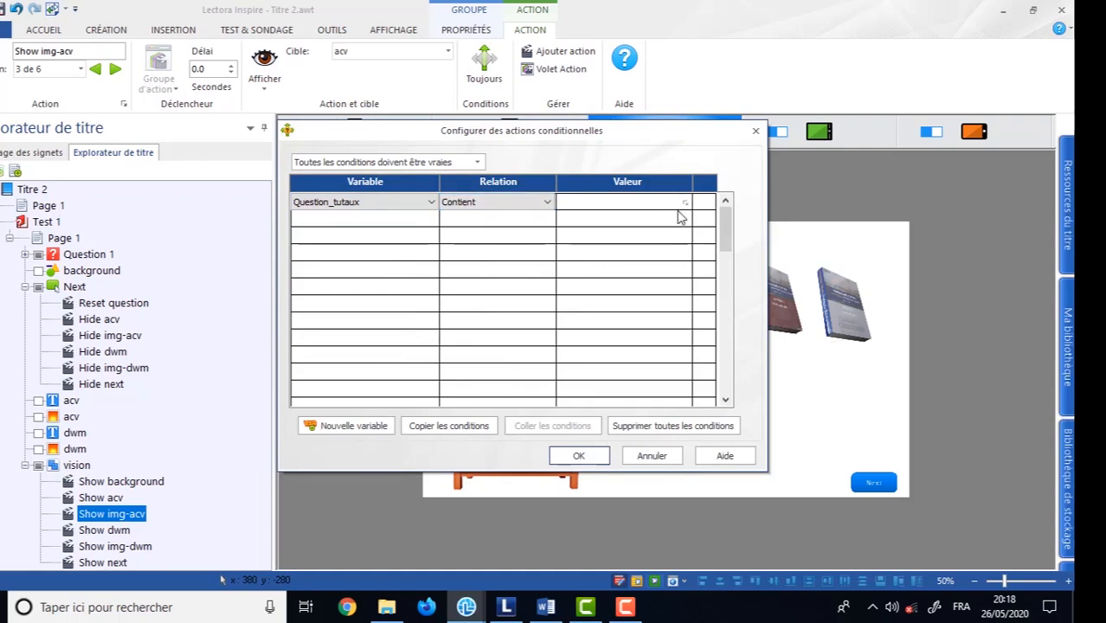
left_click(685, 203)
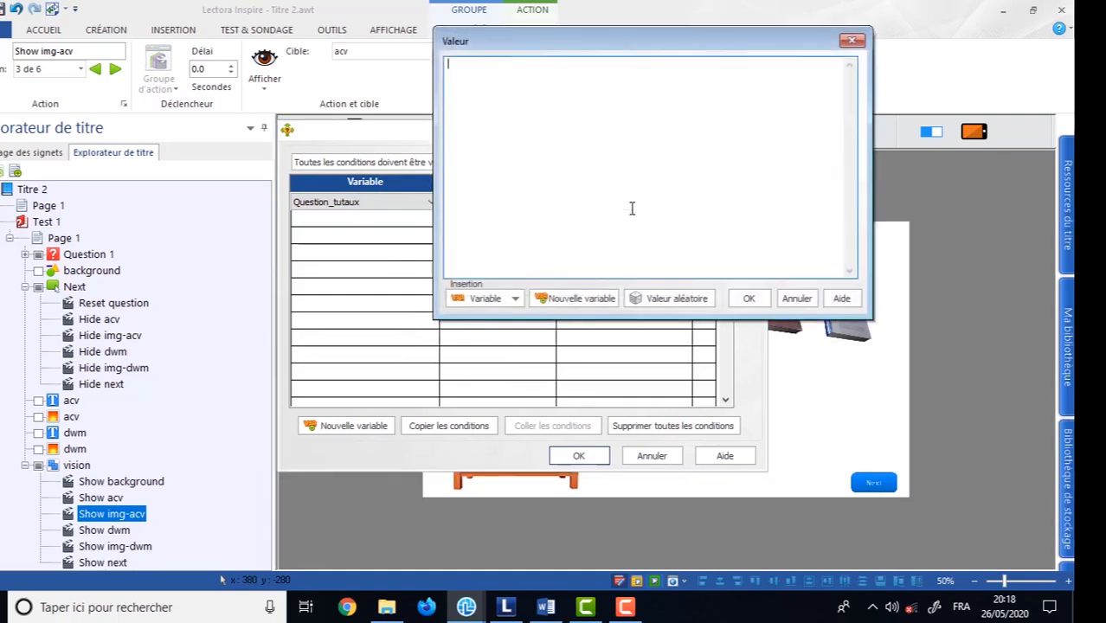
left_click(852, 40)
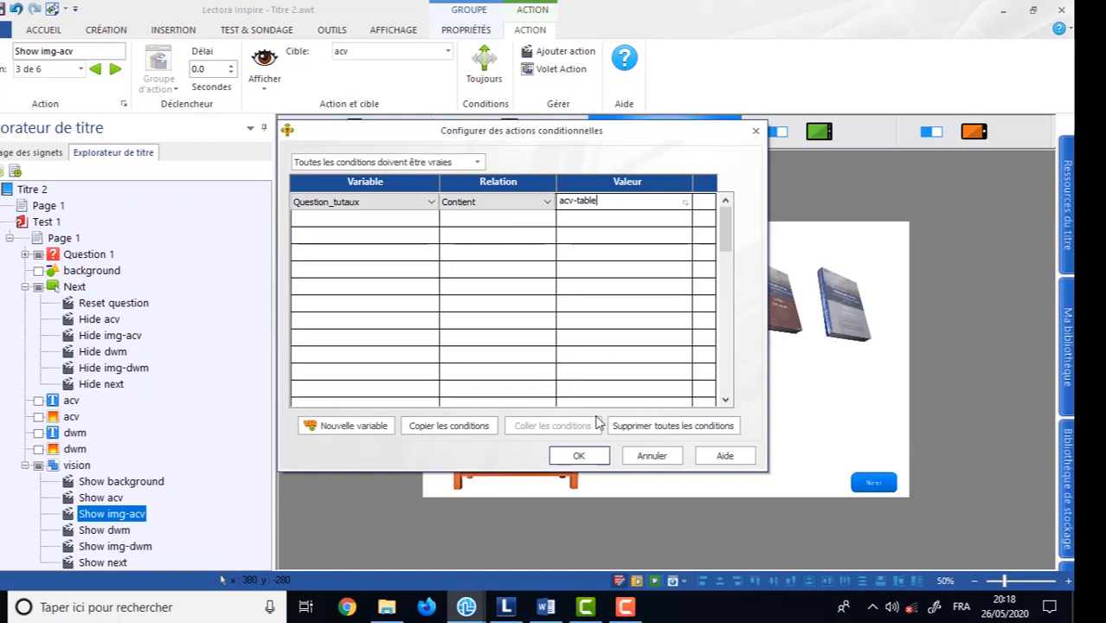
left_click(575, 456)
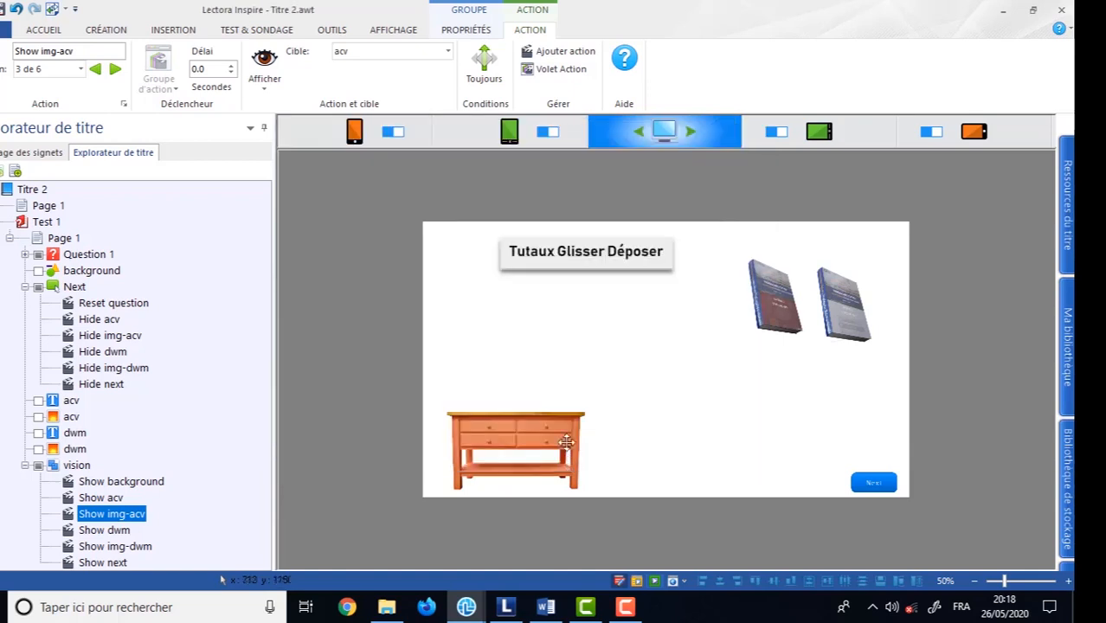
Make the Show dwm action conditional on Question_tutaux Contient dwm-table.
left_click(102, 530)
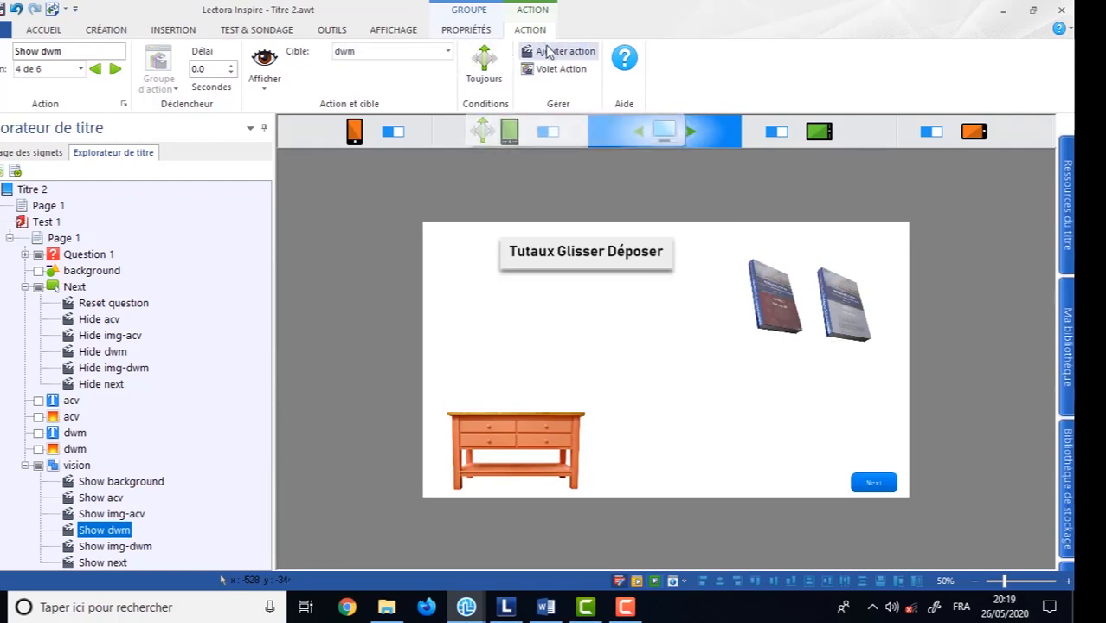
left_click(484, 65)
left_click(421, 205)
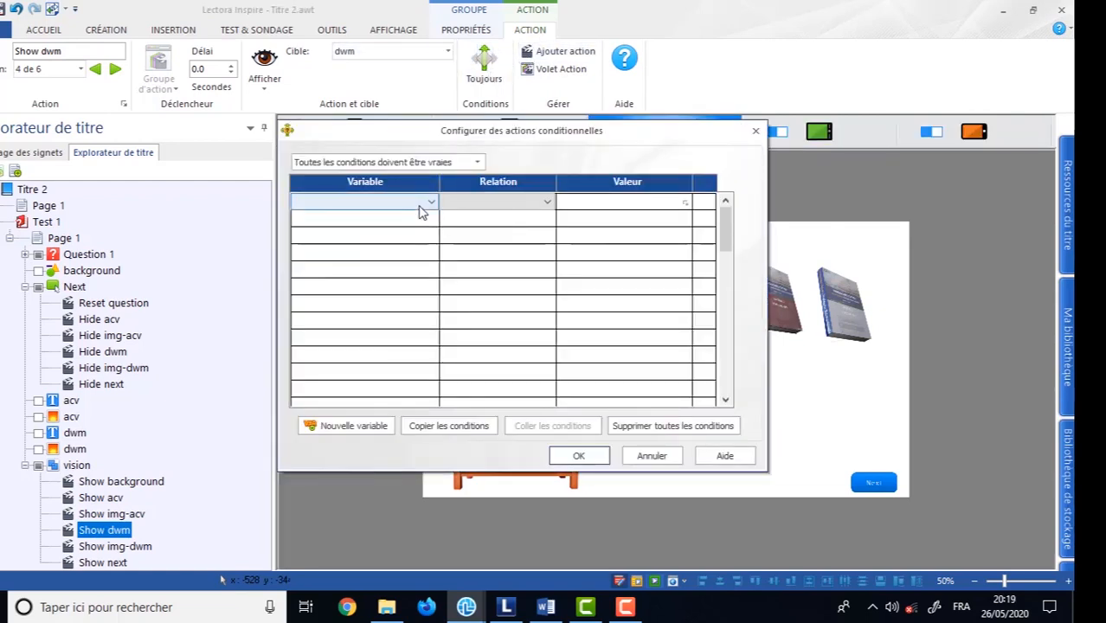
left_click(423, 202)
left_click(344, 407)
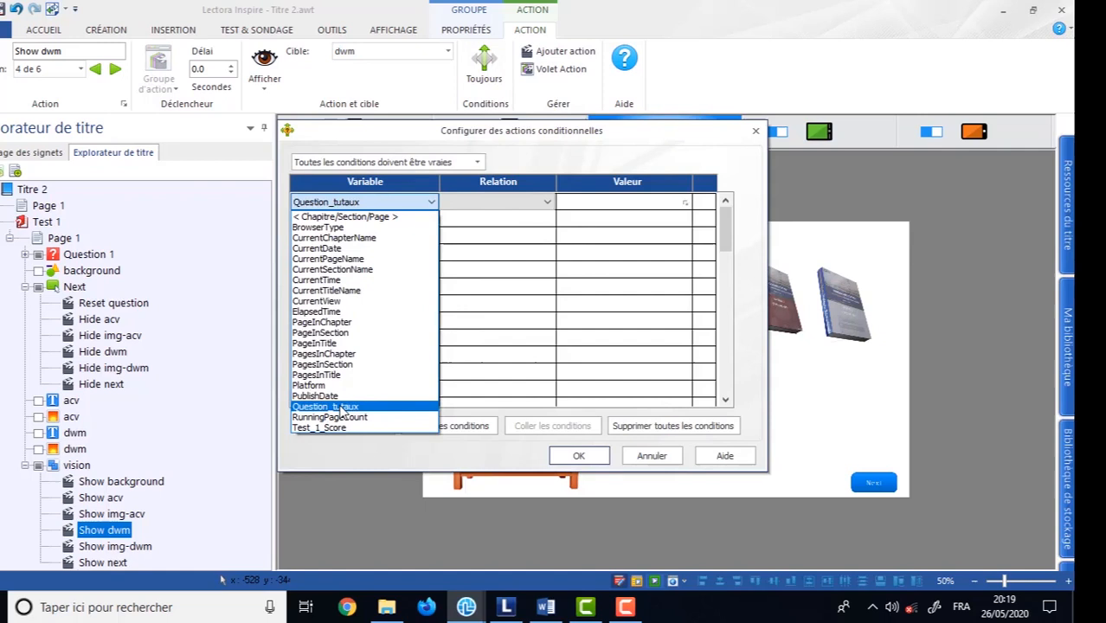
left_click(498, 202)
left_click(468, 213)
left_click(612, 201)
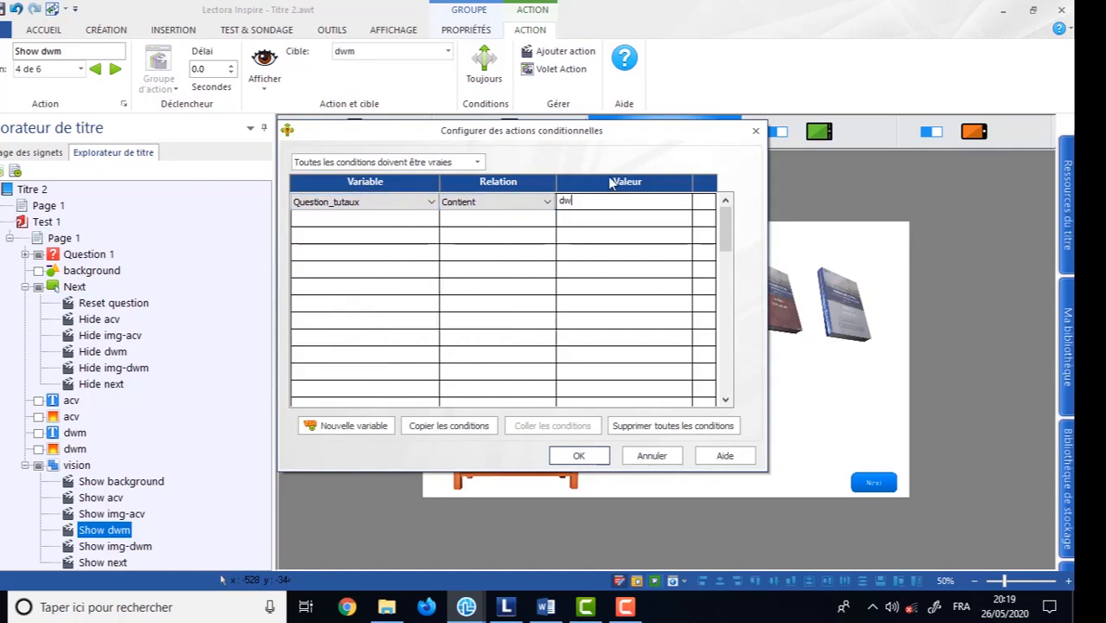
type("dwm-table")
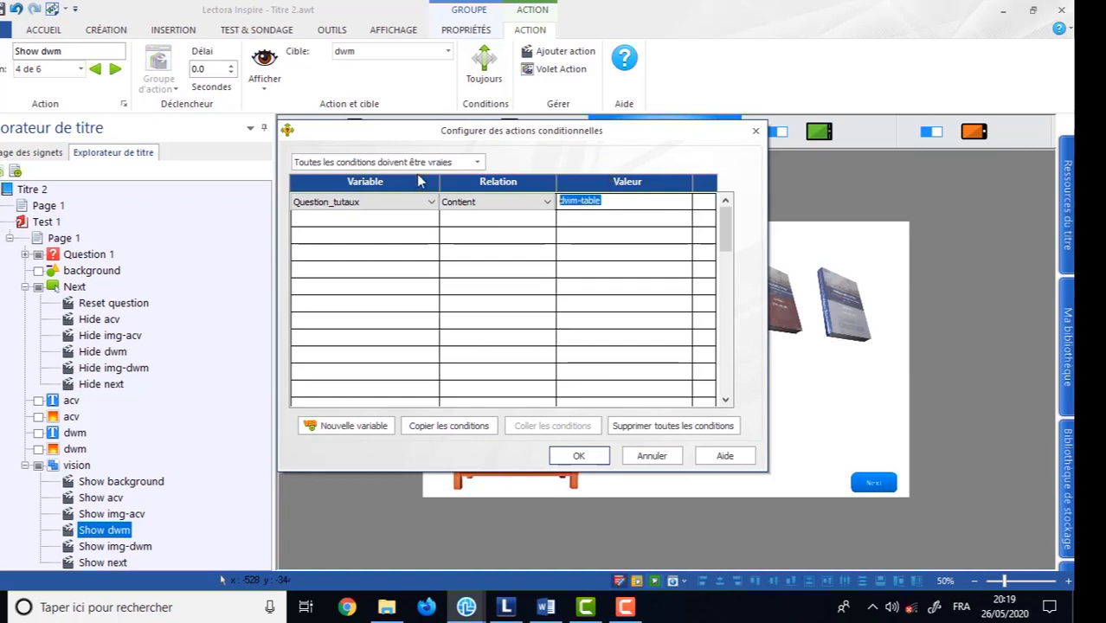
left_click(573, 453)
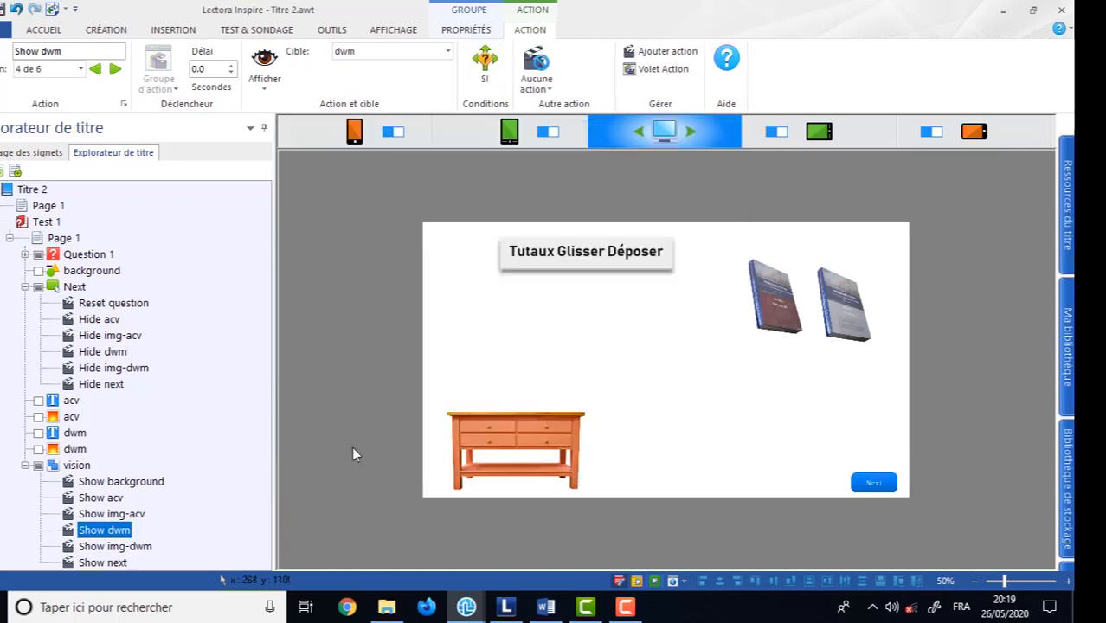
Make the Show img-dwm action conditional on Question_tutaux Contient dwm-table.
left_click(111, 547)
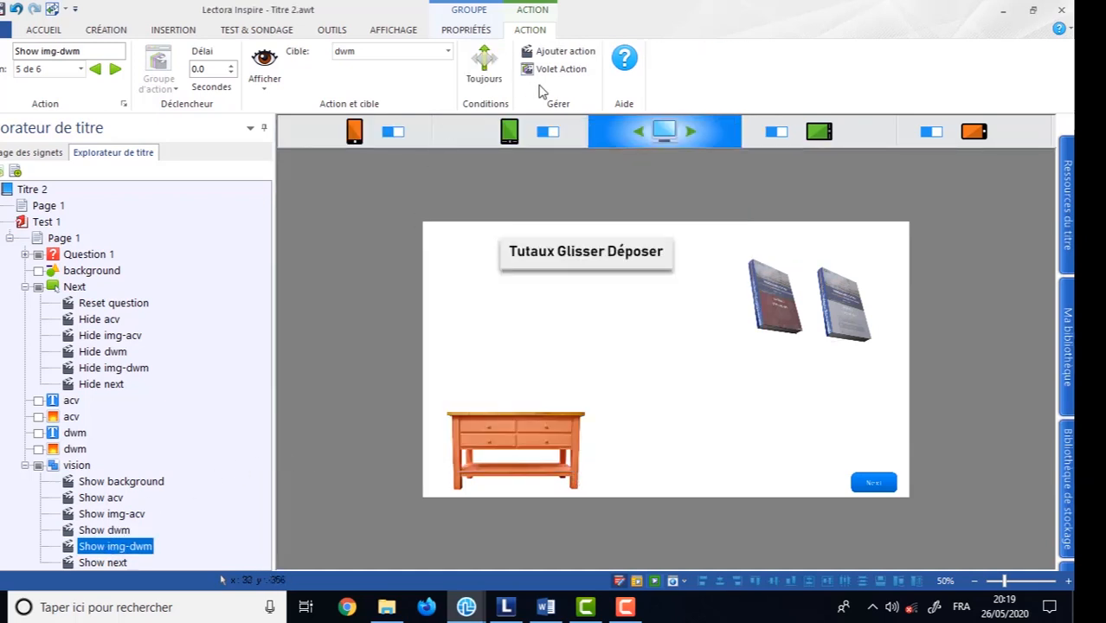
left_click(484, 64)
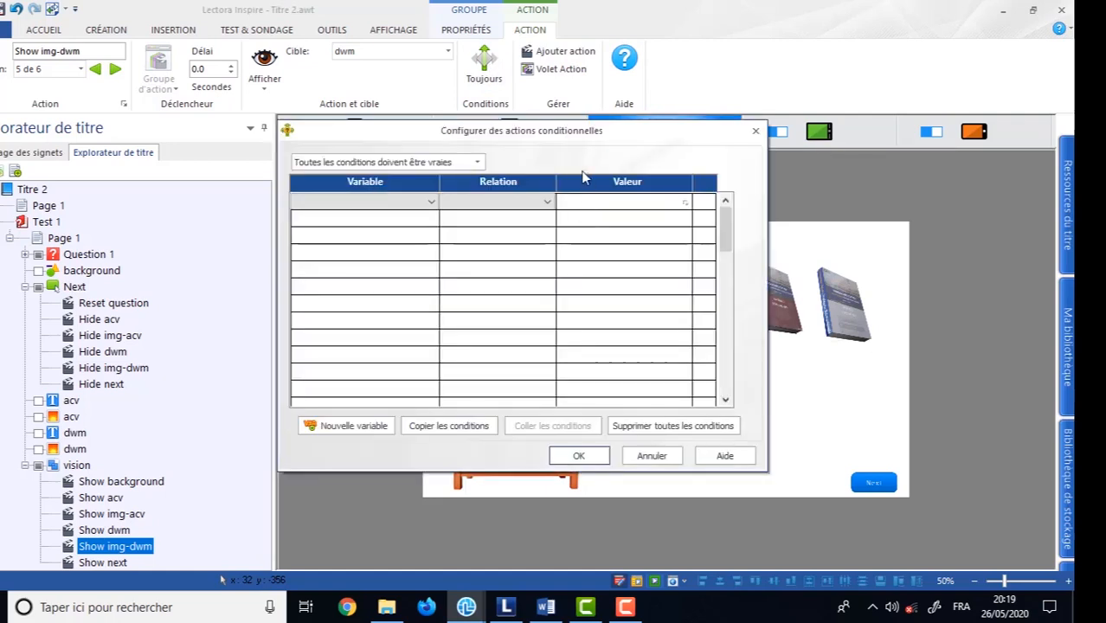
left_click(329, 203)
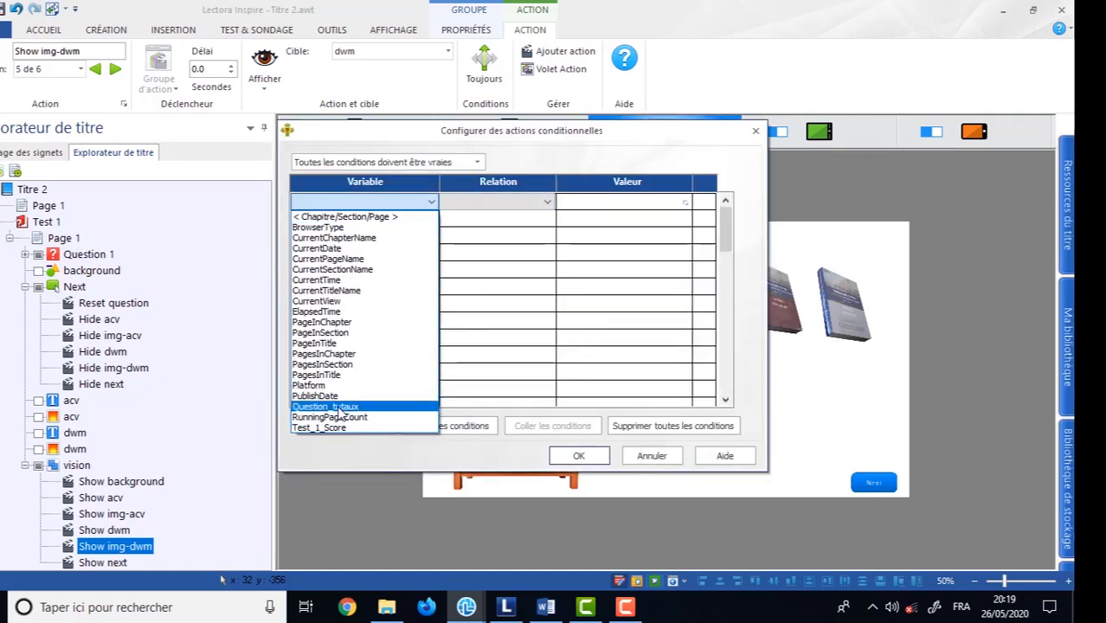
left_click(356, 386)
left_click(483, 206)
left_click(481, 215)
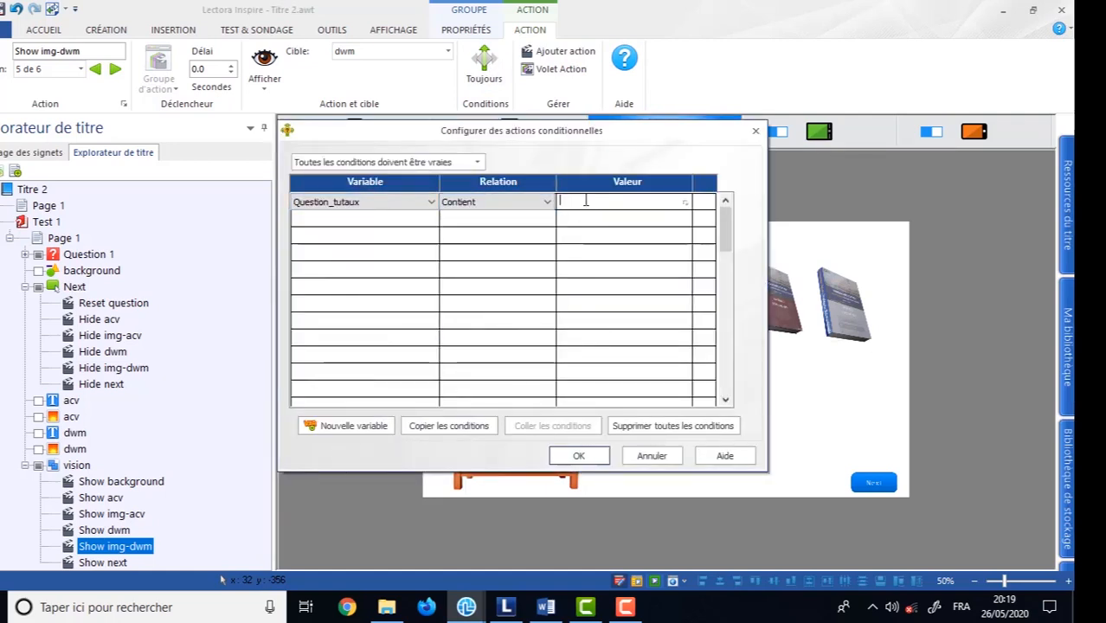
type("dwm-table")
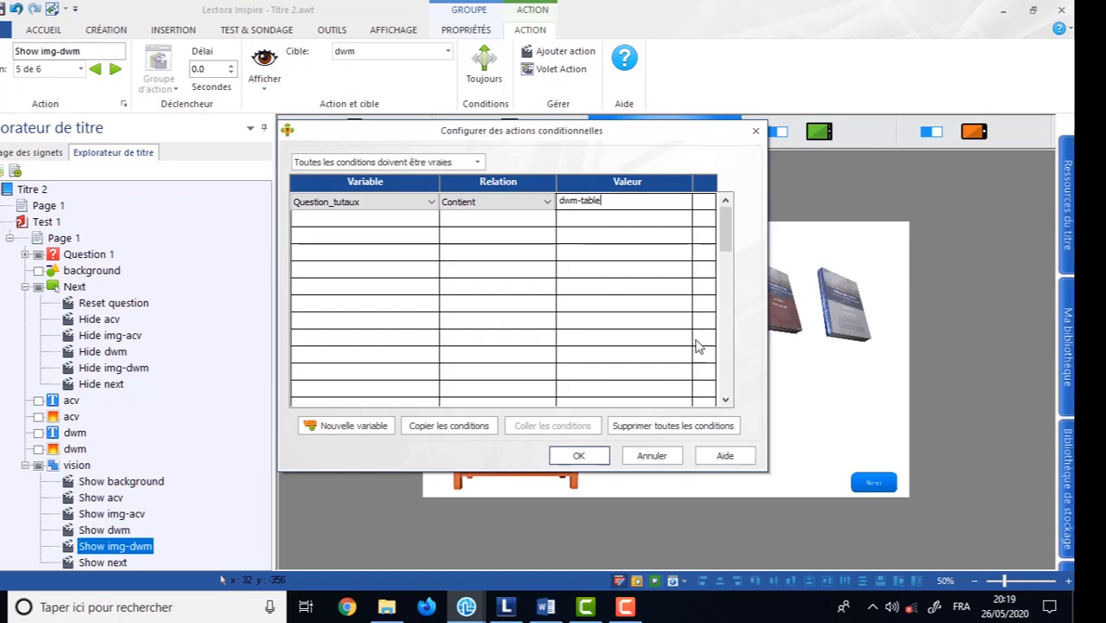
left_click(577, 456)
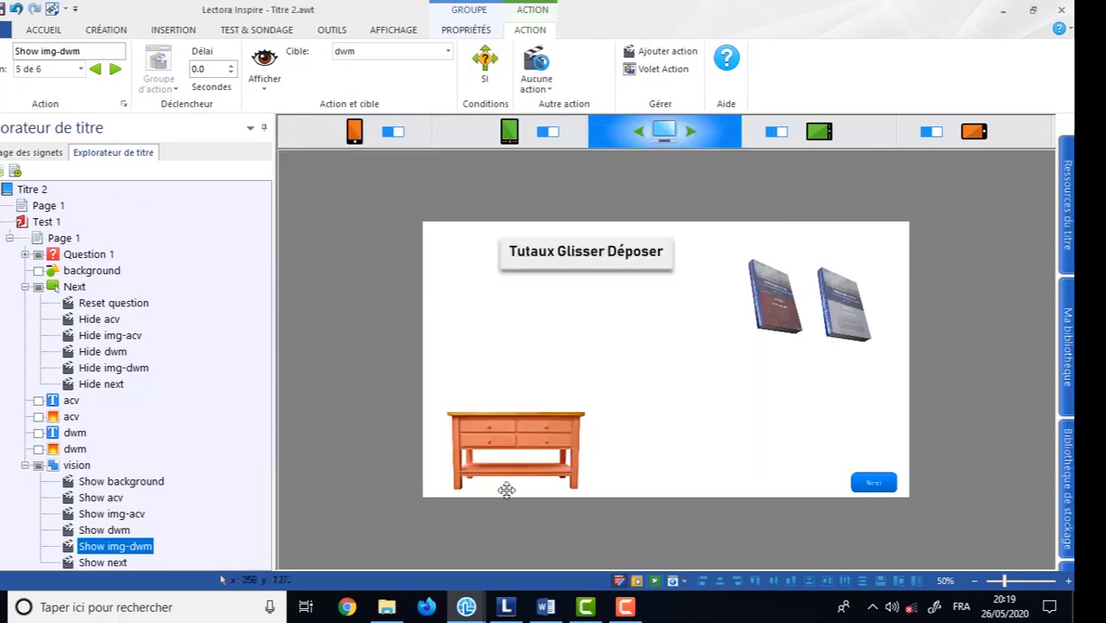
Run the page to test the drag-and-drop question.
left_click(652, 582)
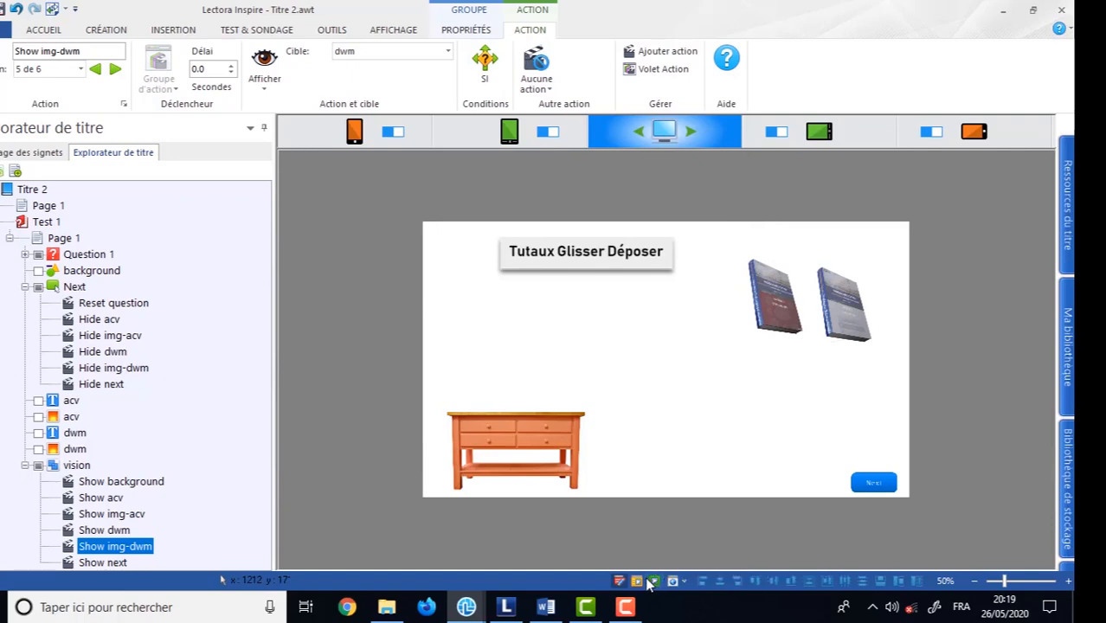